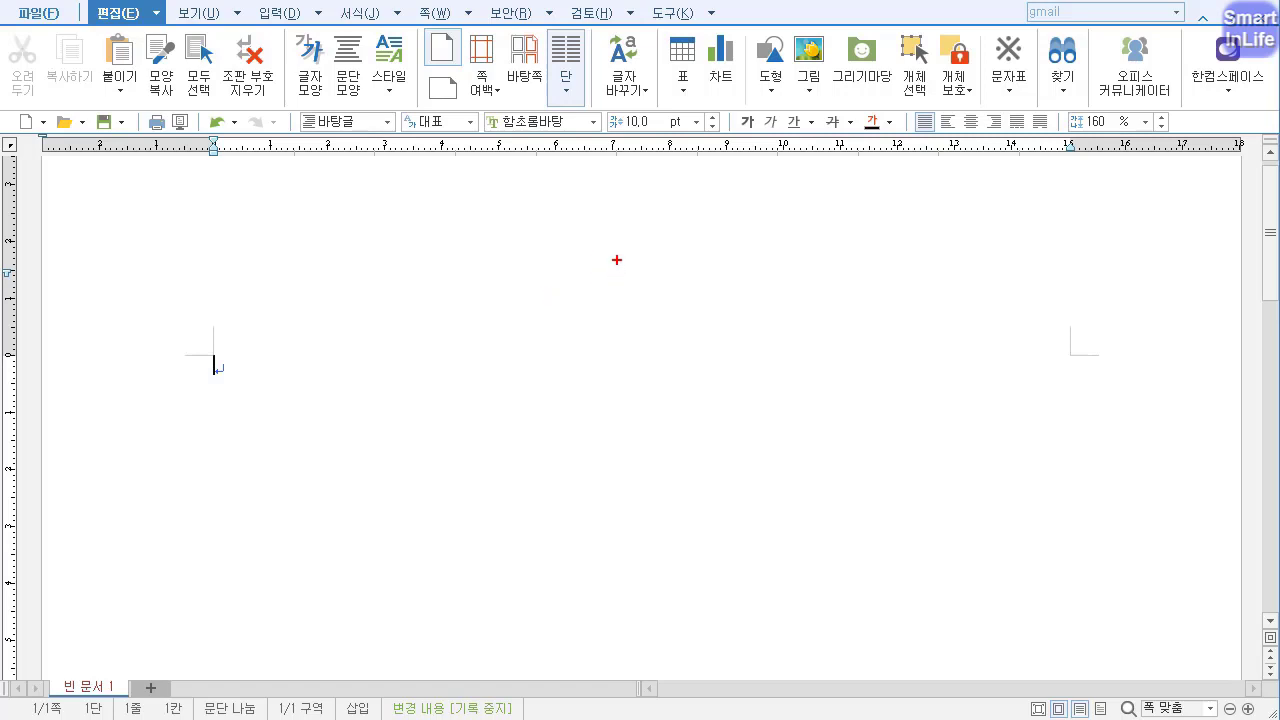
drag(458, 103, 598, 148)
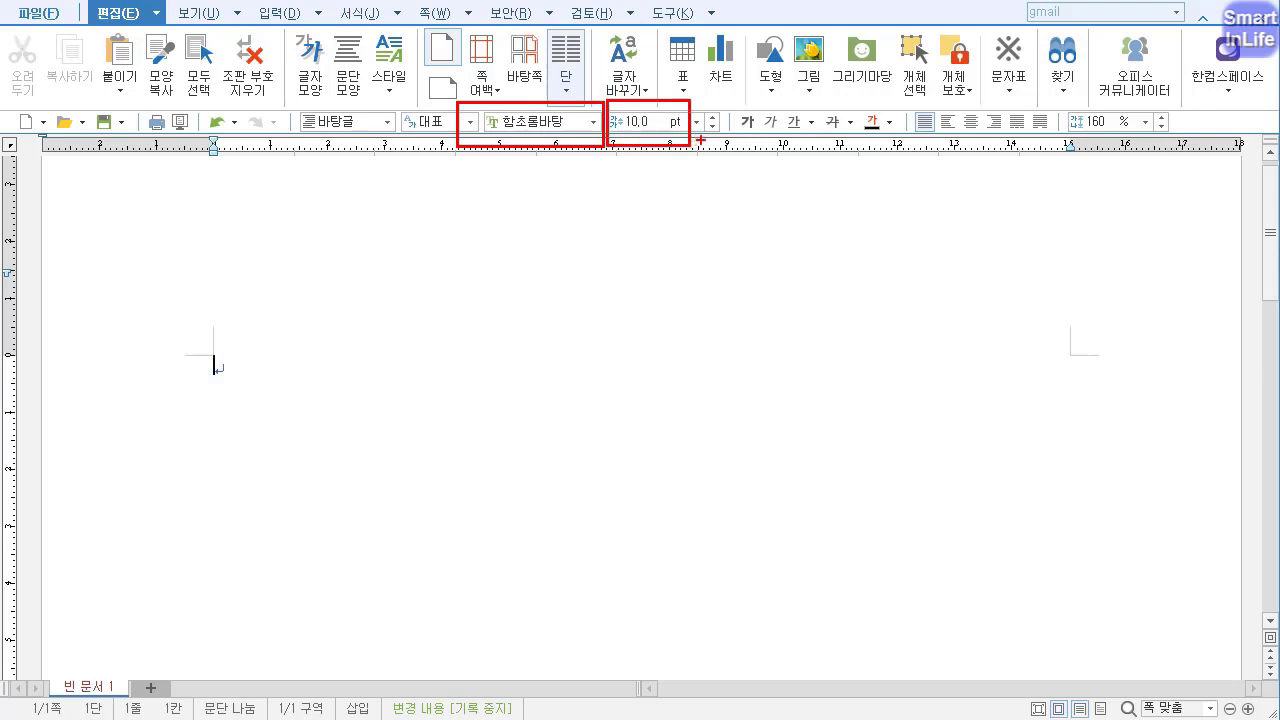
drag(855, 101, 901, 140)
key(Escape)
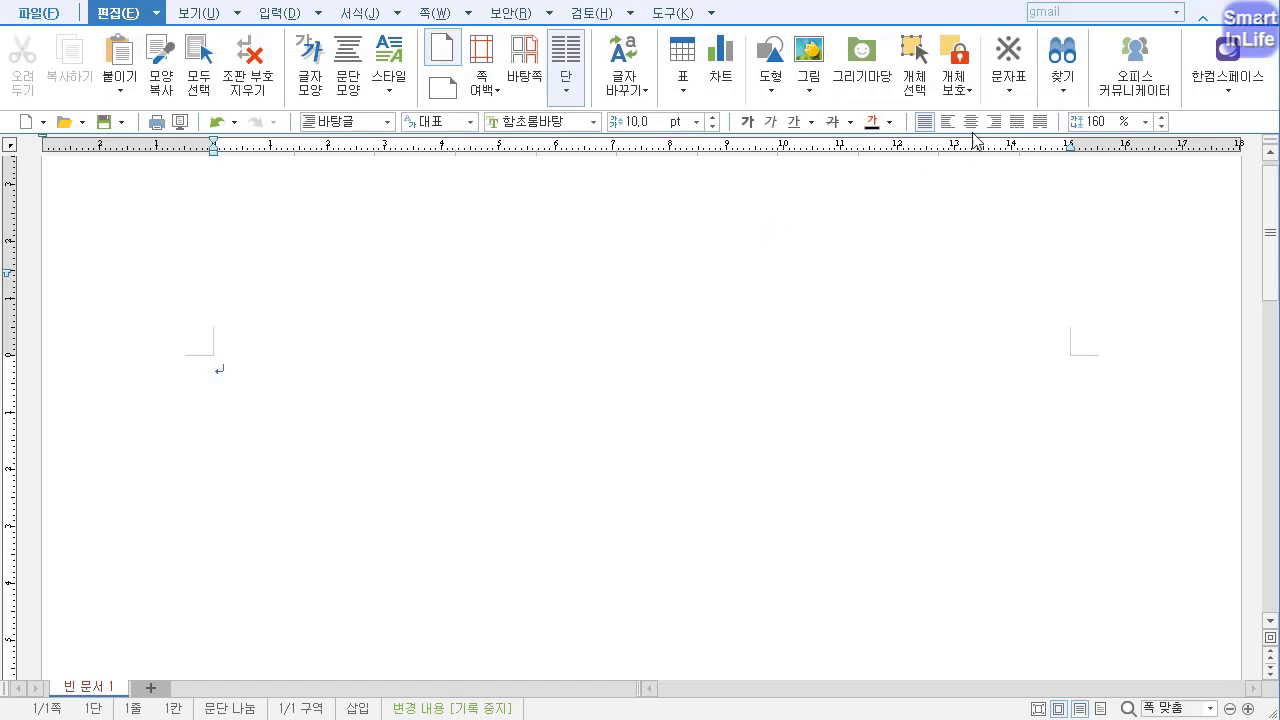
Switch the font colour palette to the 오피스 theme and choose black as the text colour.
click(889, 122)
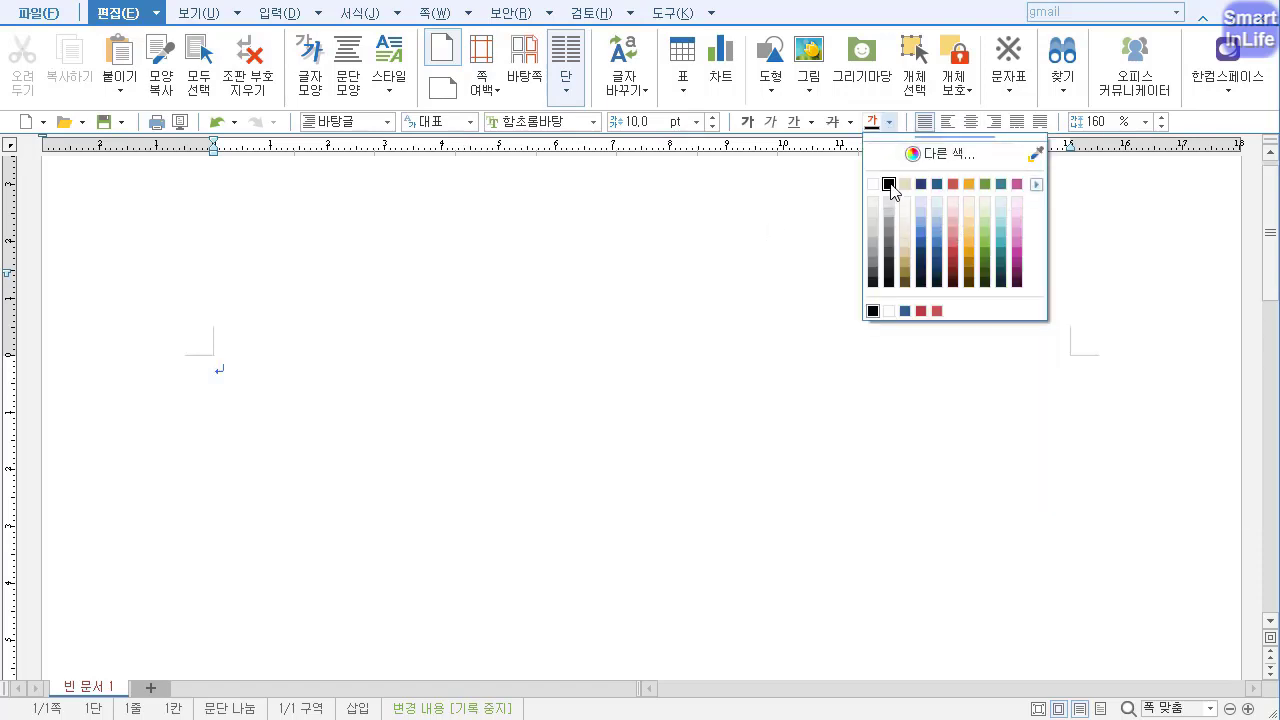
click(888, 184)
click(887, 123)
click(1039, 185)
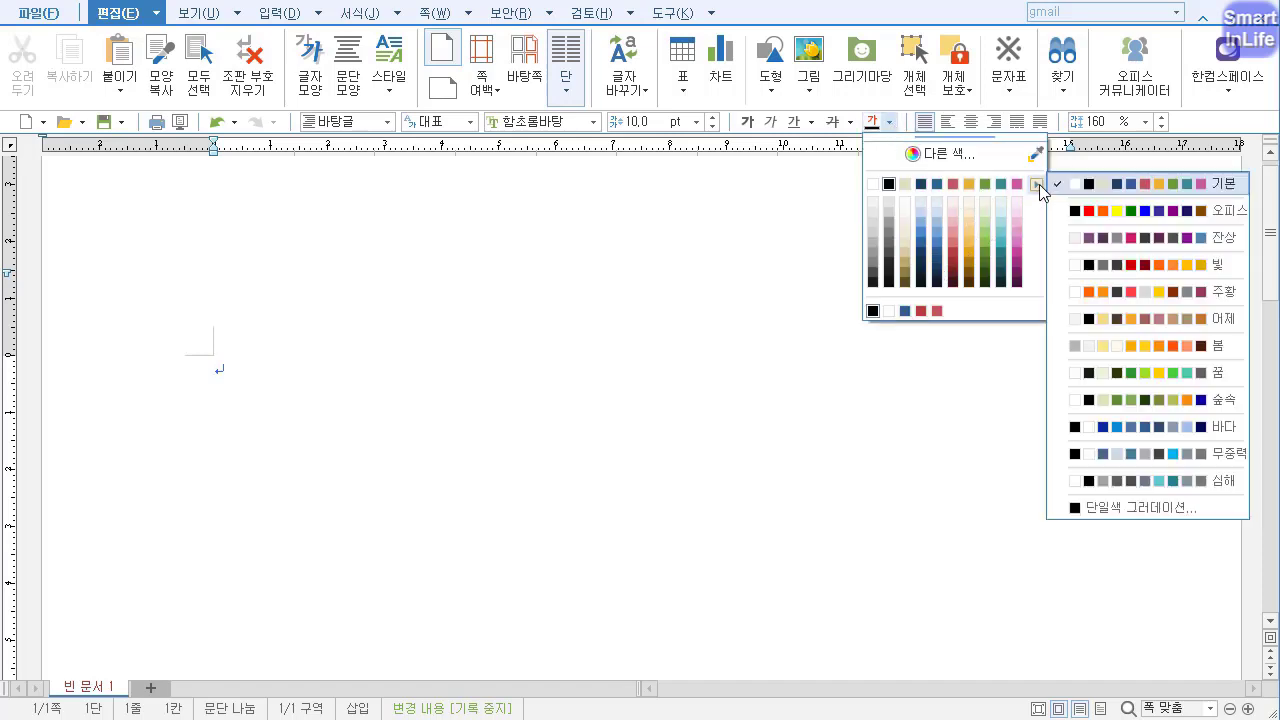
click(1140, 212)
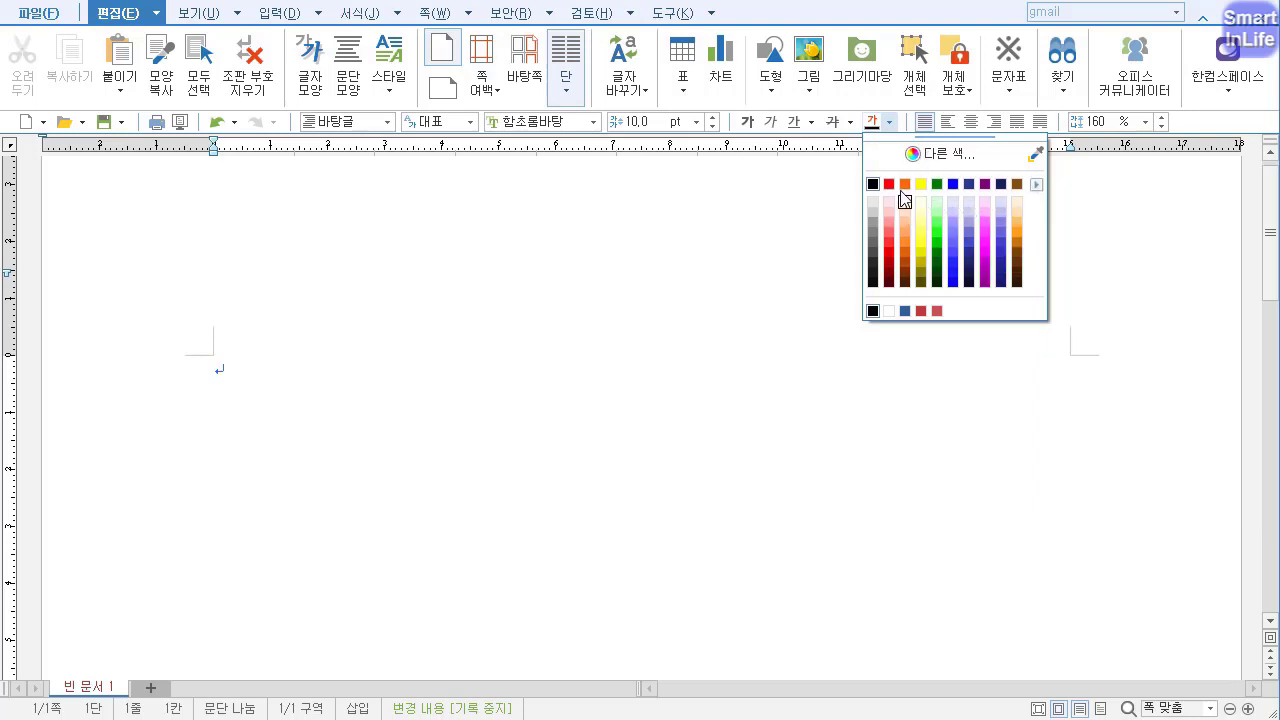
click(873, 185)
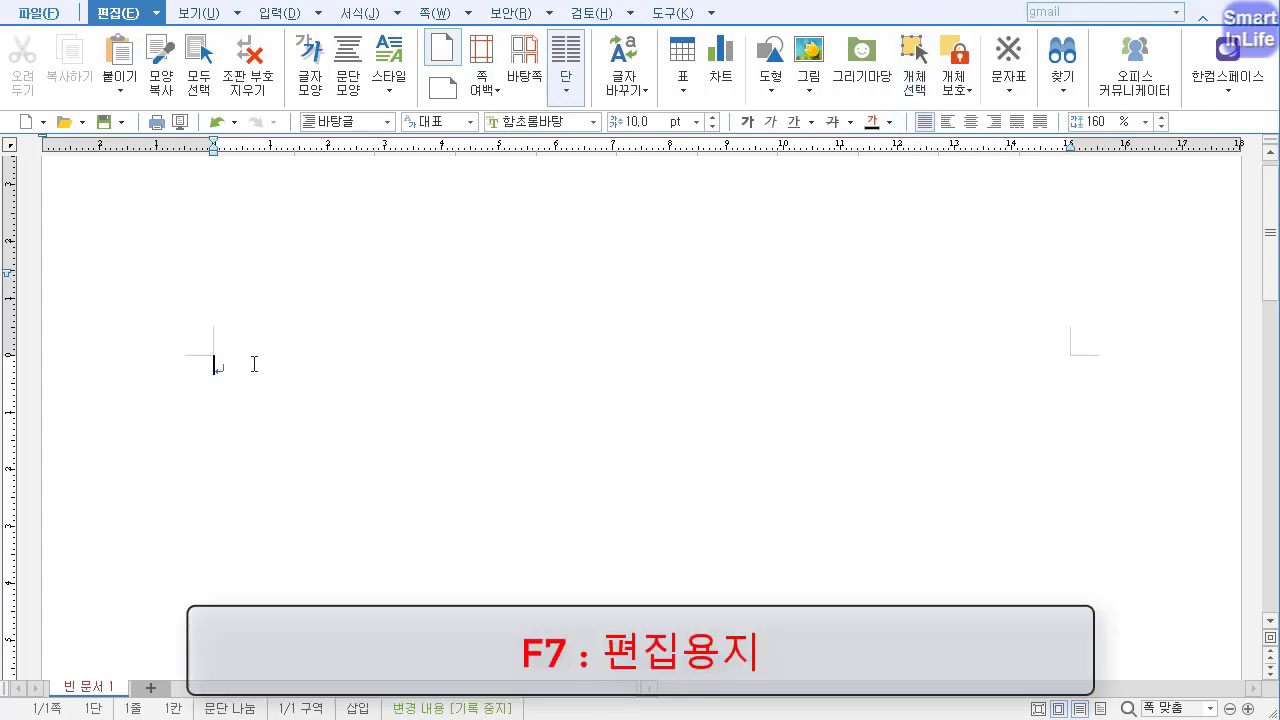
Open the page setup (편집 용지) and set the top margin to 10 mm.
key(F7)
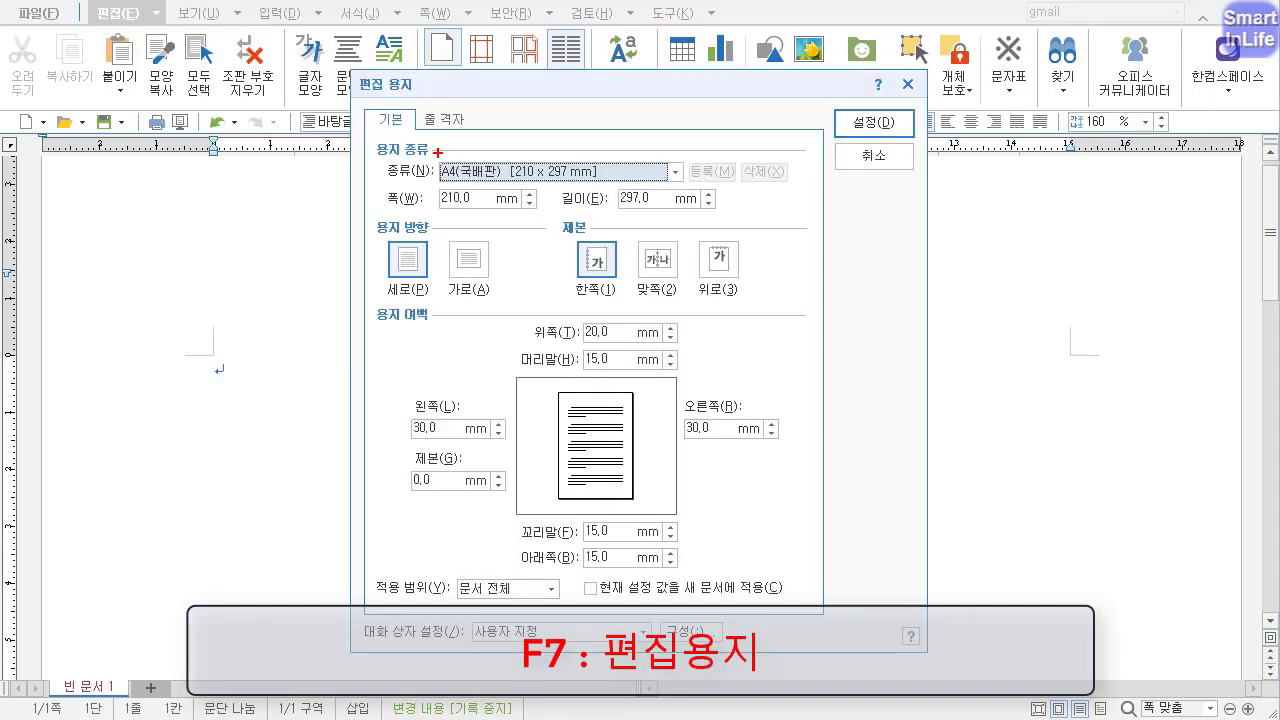
mouse_move(437, 152)
mouse_down()
mouse_move(522, 176)
mouse_move(460, 147)
mouse_up()
key(Escape)
key(Tab)
key(Tab)
key(Tab)
key(Tab)
key(Tab)
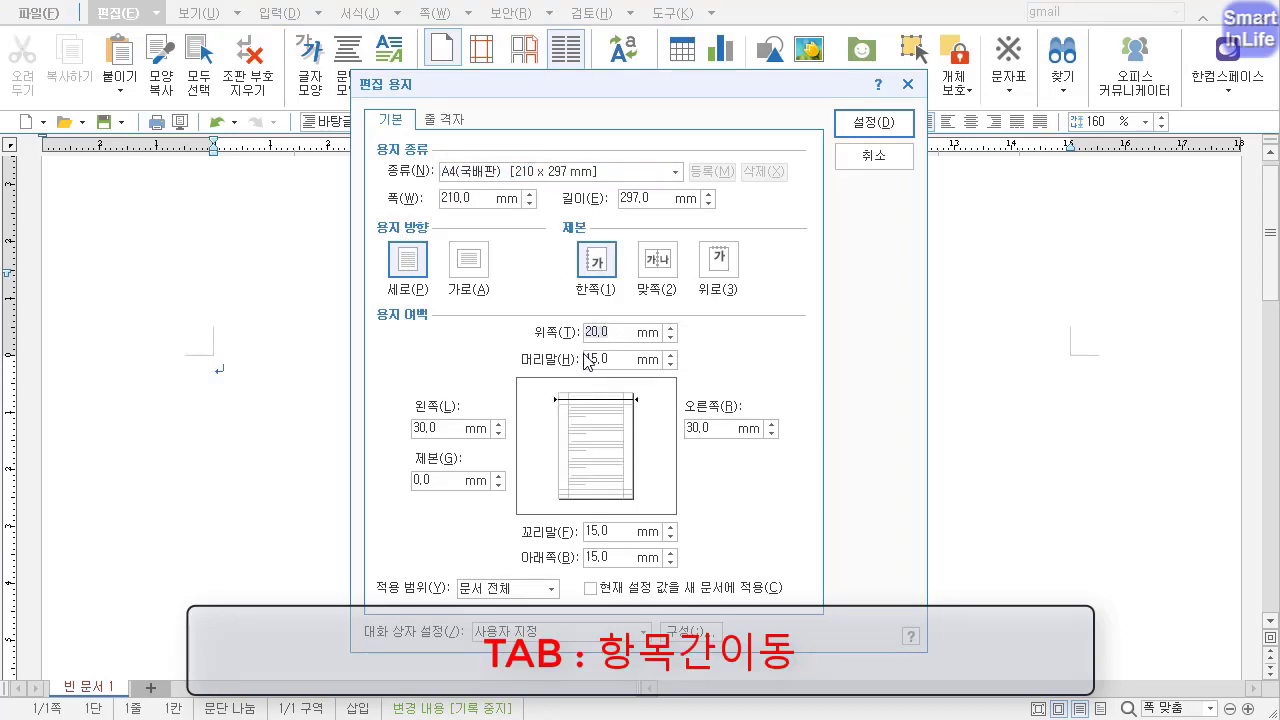
key(ctrl+1)
click(800, 426)
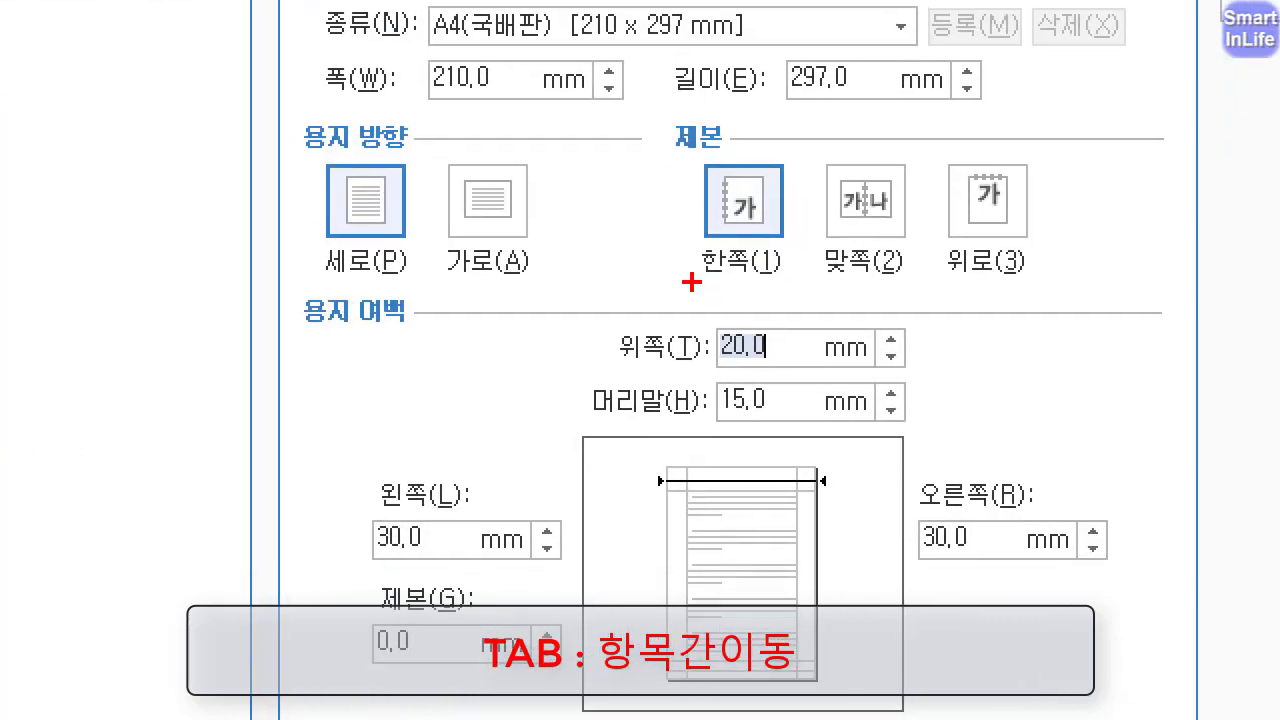
mouse_move(691, 283)
mouse_down()
mouse_move(730, 268)
mouse_move(675, 335)
mouse_up()
key(Escape)
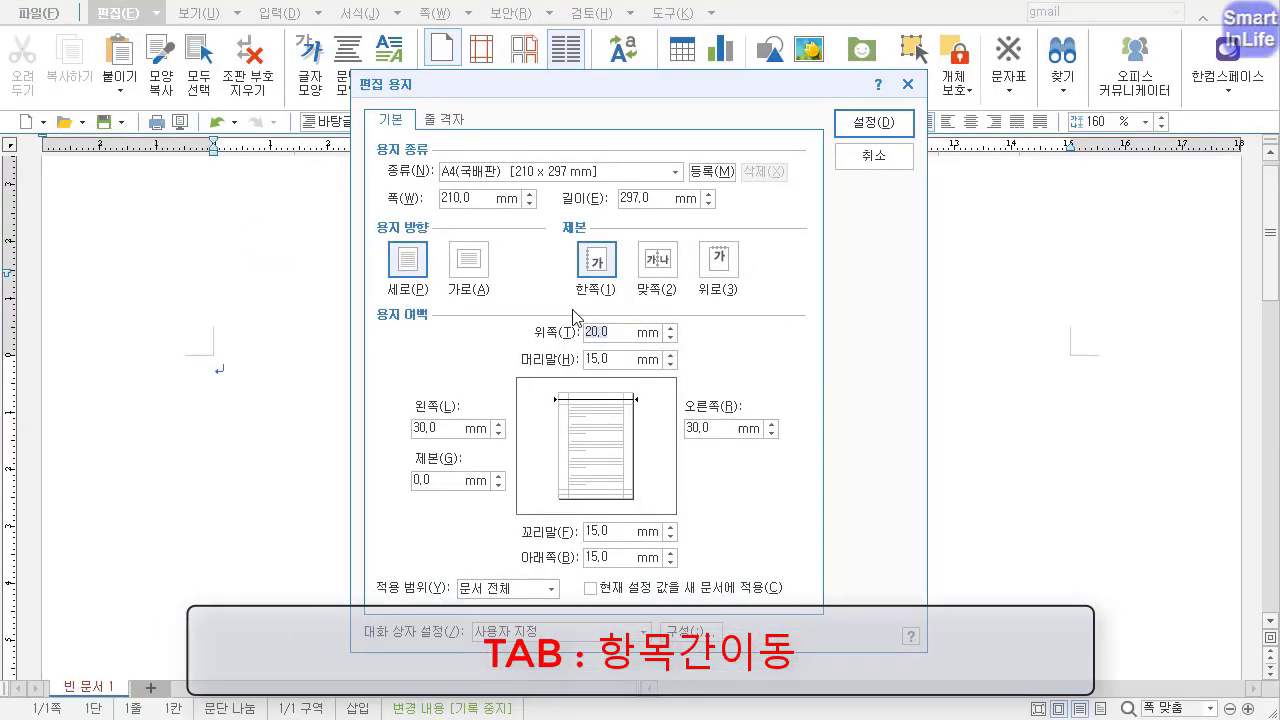
text(10)
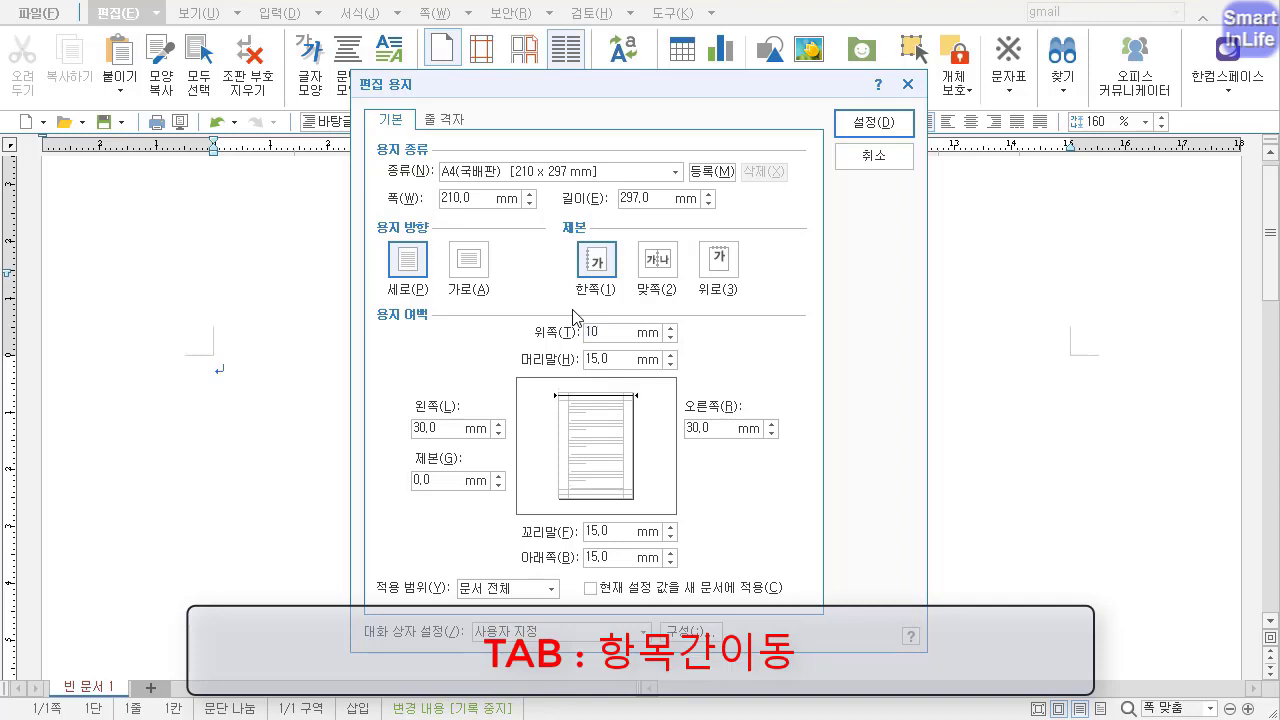
key(Tab)
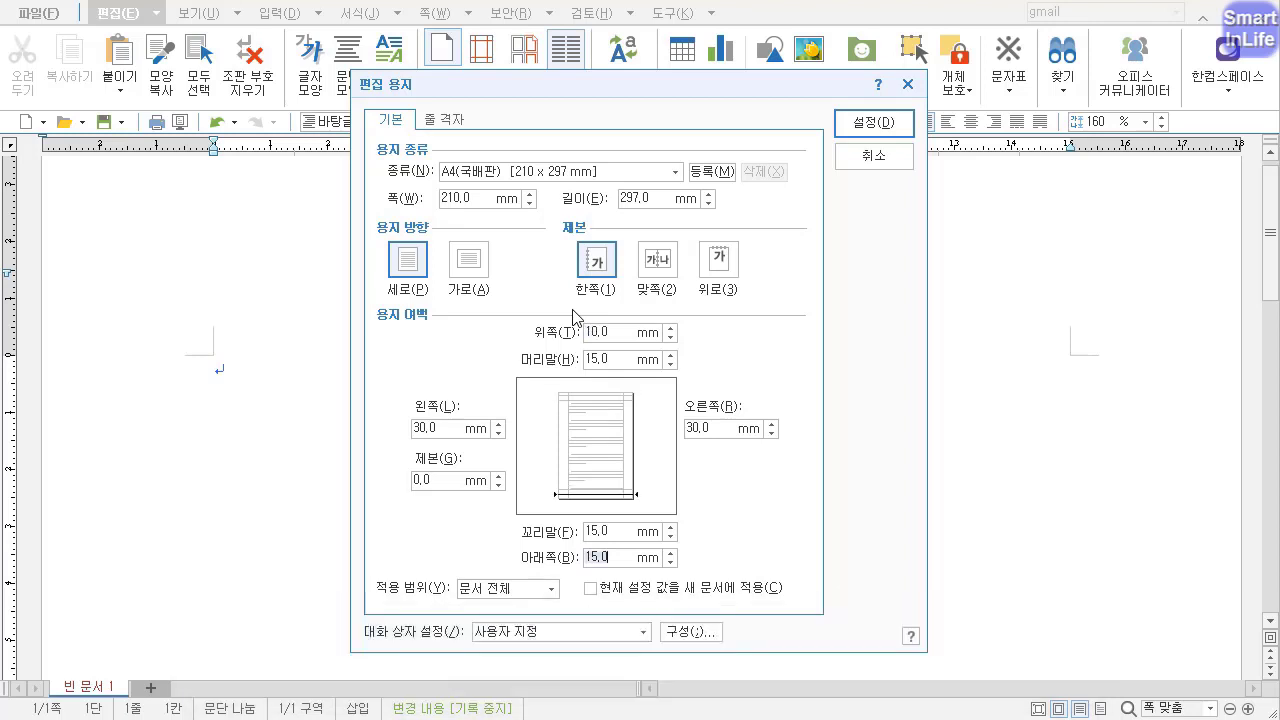
Set the bottom page margin to 10 mm and the left and right margins to 11 mm.
text(10)
key(Tab)
text(11)
key(Tab)
text(11)
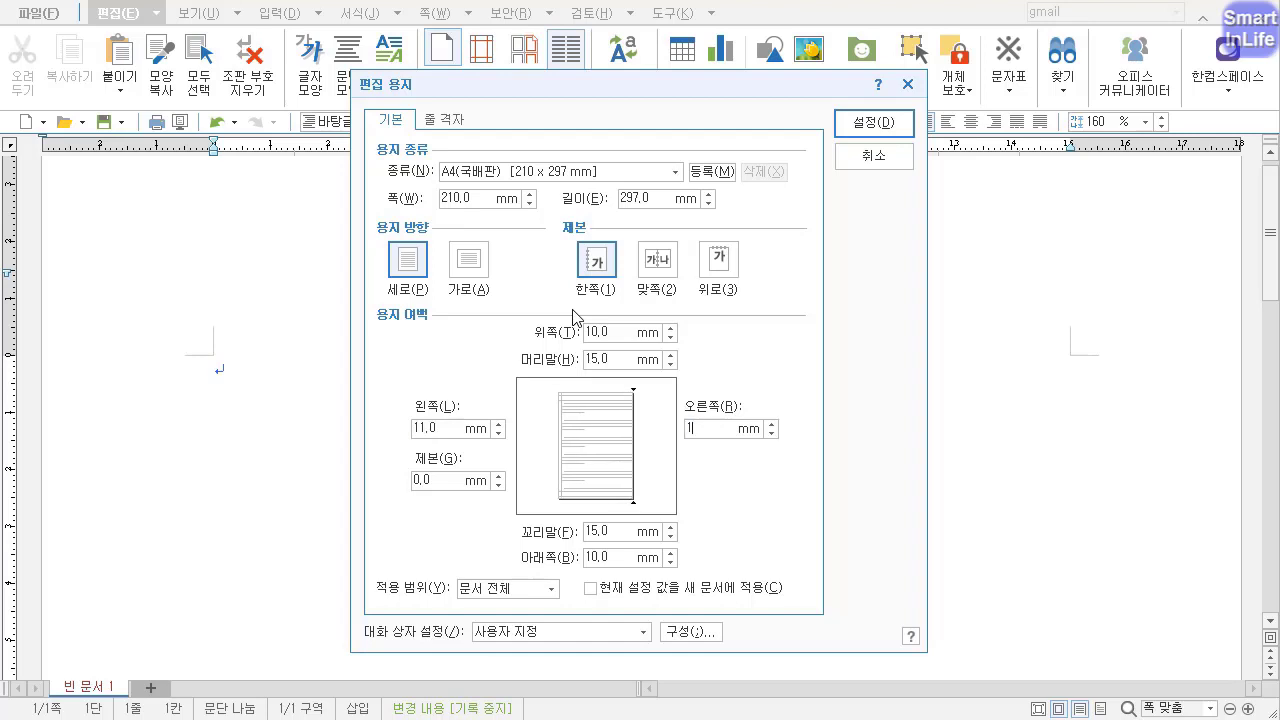
Set the header and footer margins to 10 mm each and apply the page setup.
key(Tab)
text(10)
key(Tab)
text(10)
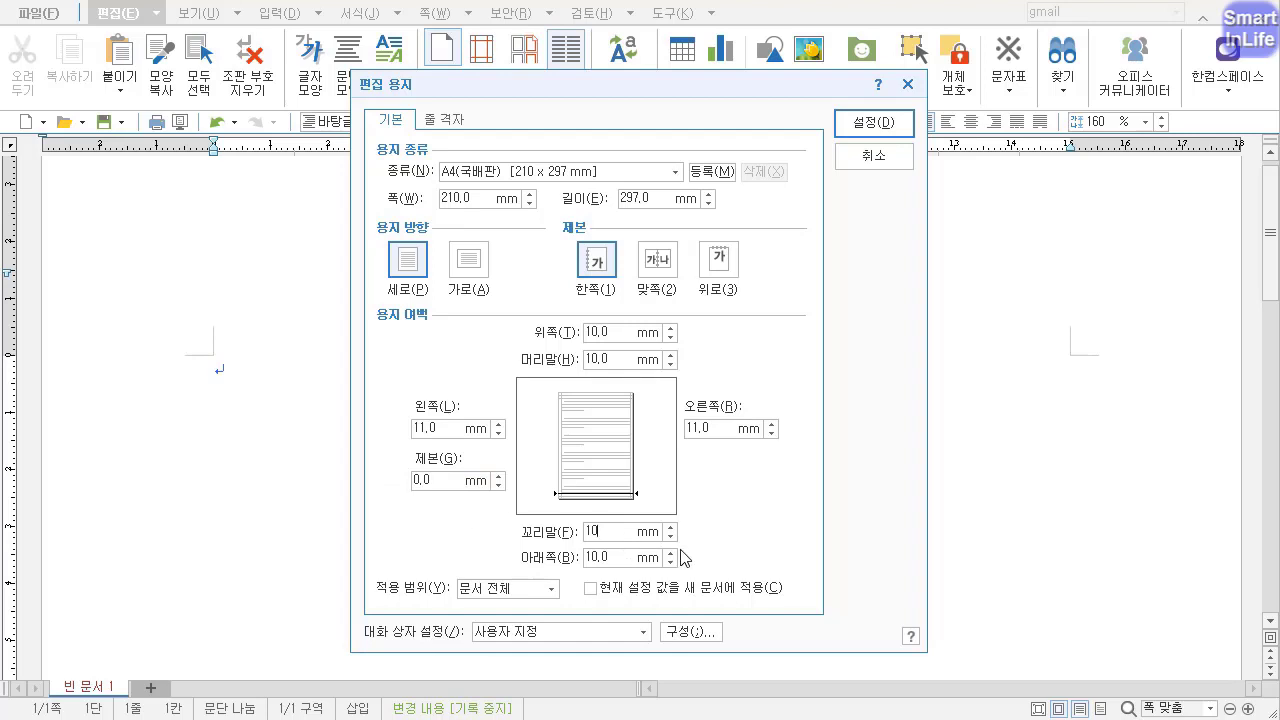
key(Return)
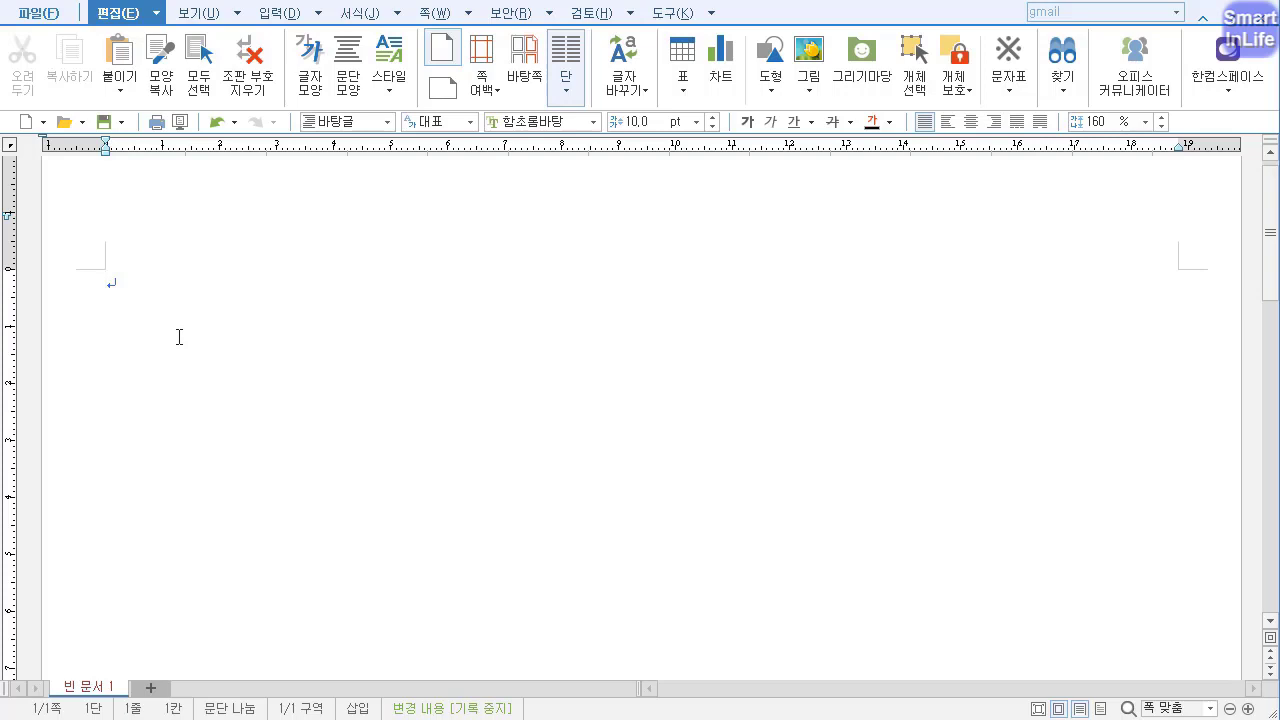
Enter "1.", three blank lines, "2." and six line breaks on the first page, and end it with a page break.
text(1.)
key(Return)
key(Return)
key(Return)
key(Return)
text(2.)
key(Return)
key(Return)
key(Return)
key(Return)
key(Return)
key(Return)
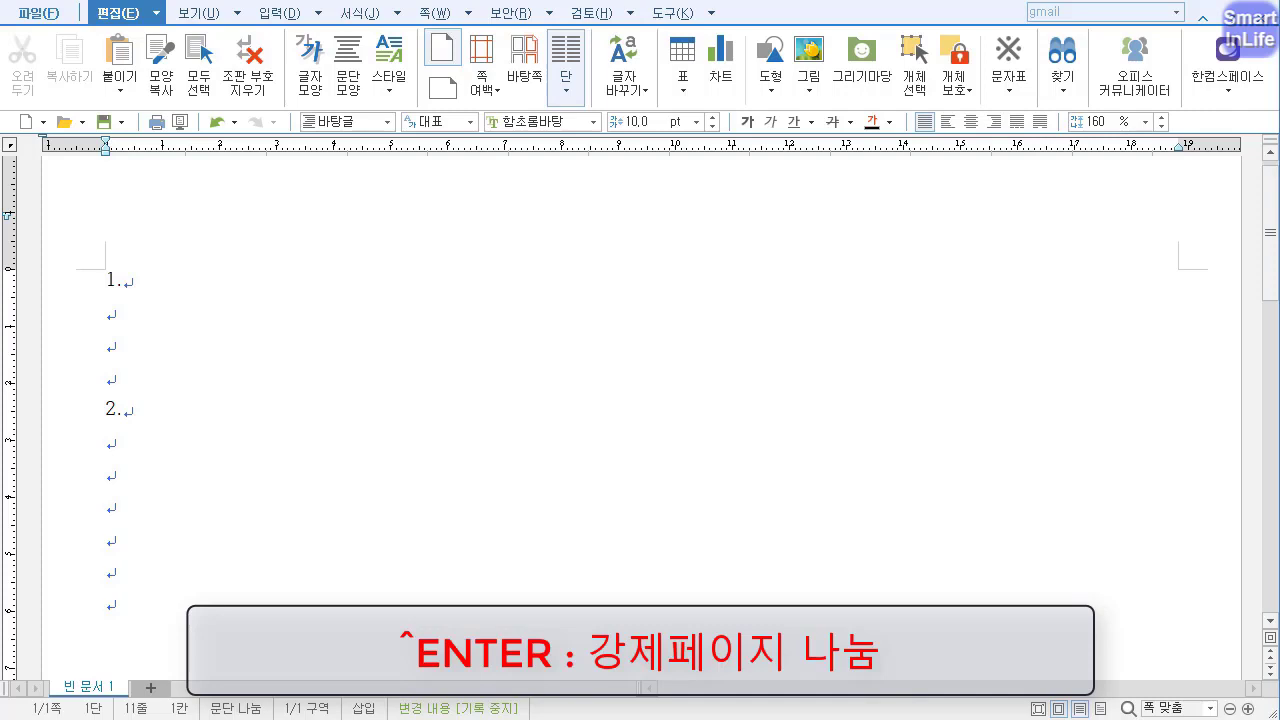
key(ctrl+Return)
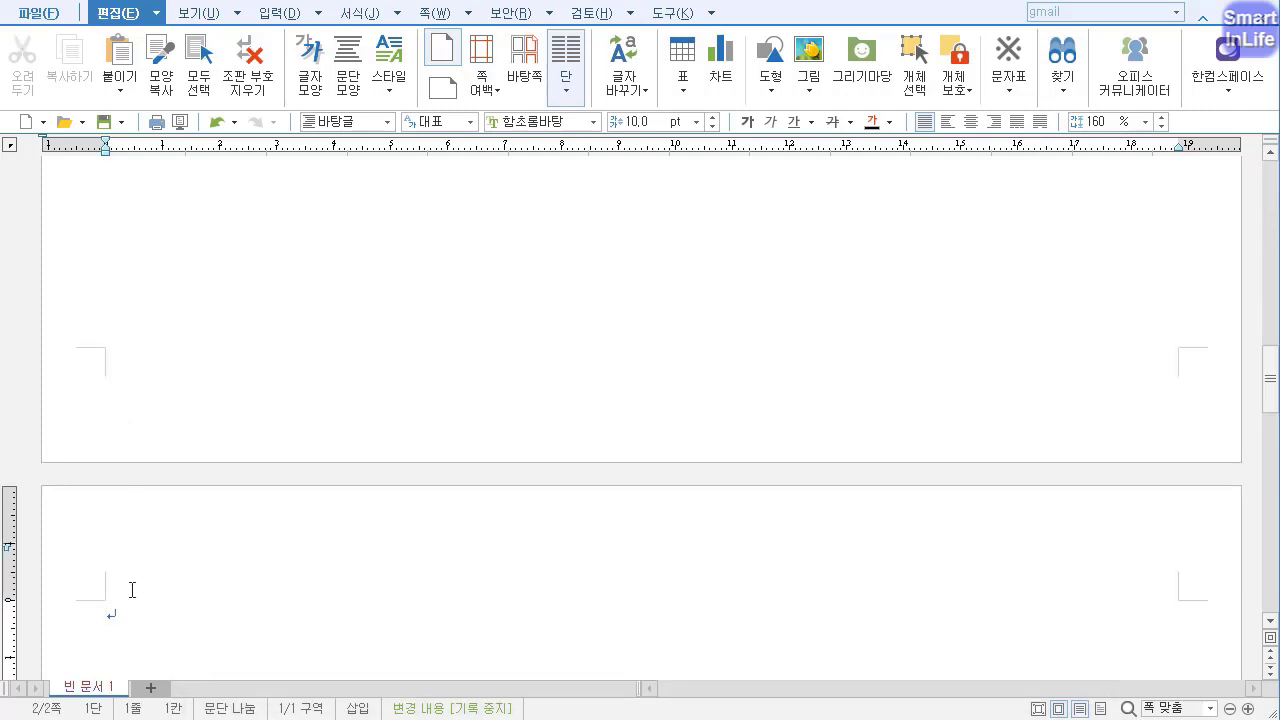
Enter "3." at the start of the second page, followed by six line breaks.
text(3.)
key(Return)
key(Return)
key(Return)
key(Return)
key(Return)
key(Return)
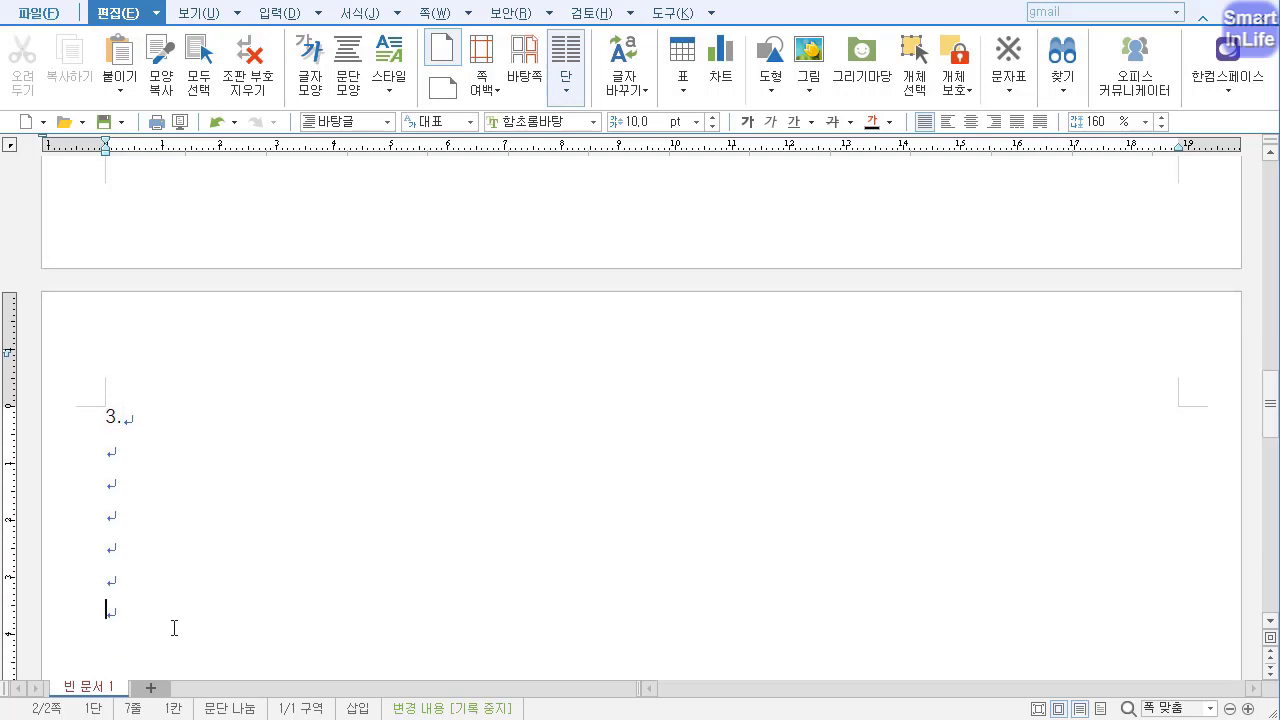
Enter "4." followed by thirteen line breaks on the second page, and force a page break.
text(4.)
key(Return)
key(Return)
key(Return)
key(Return)
key(Return)
key(Return)
key(Return)
key(Return)
key(Return)
key(Return)
key(Return)
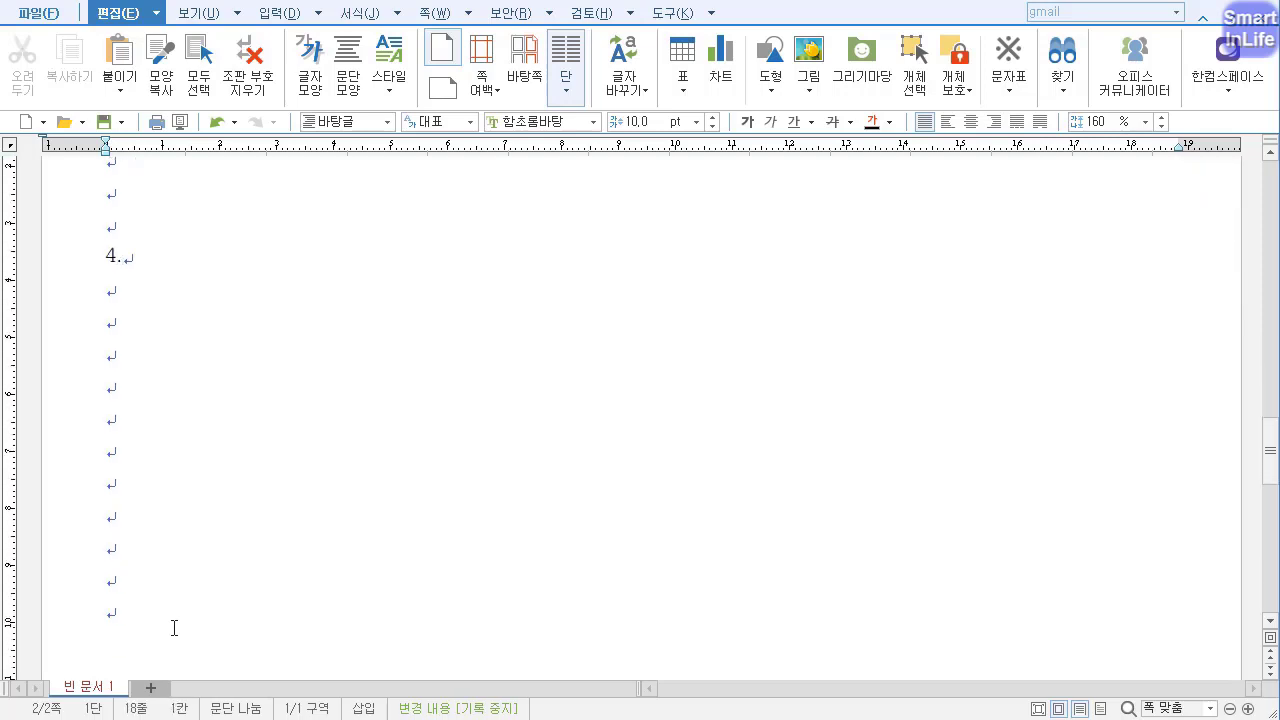
key(Return)
key(Return)
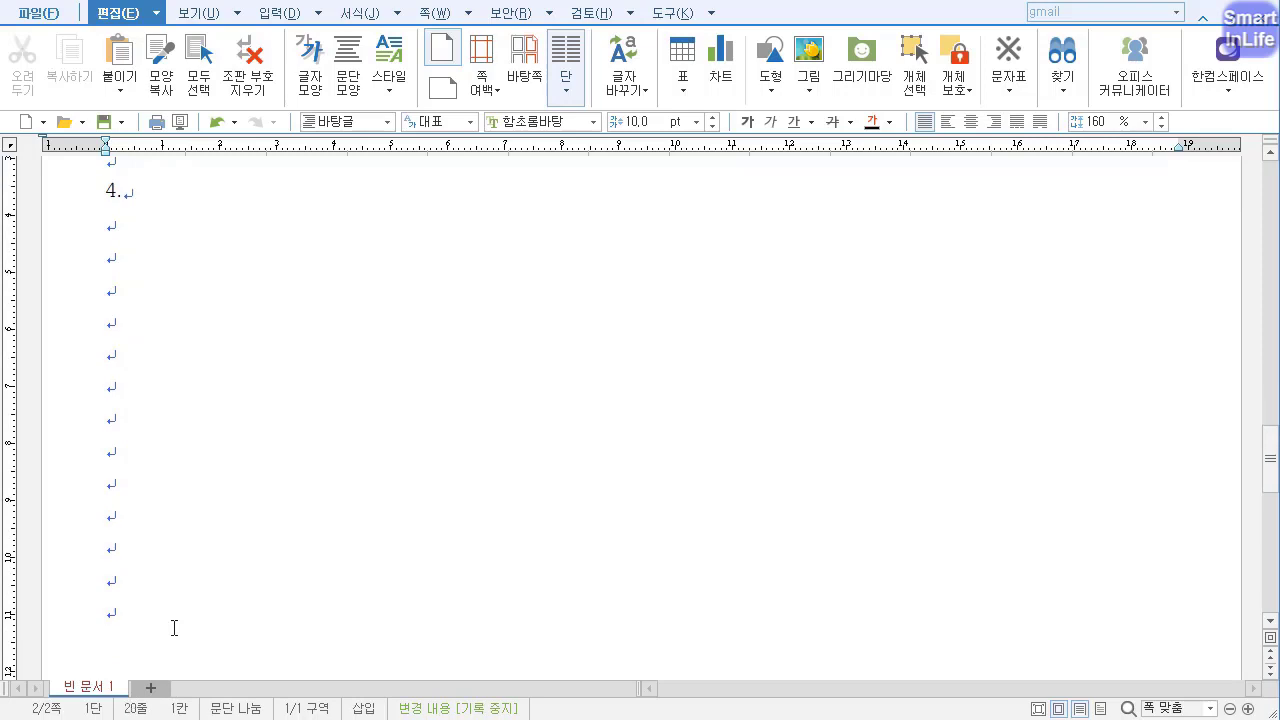
key(ctrl+Return)
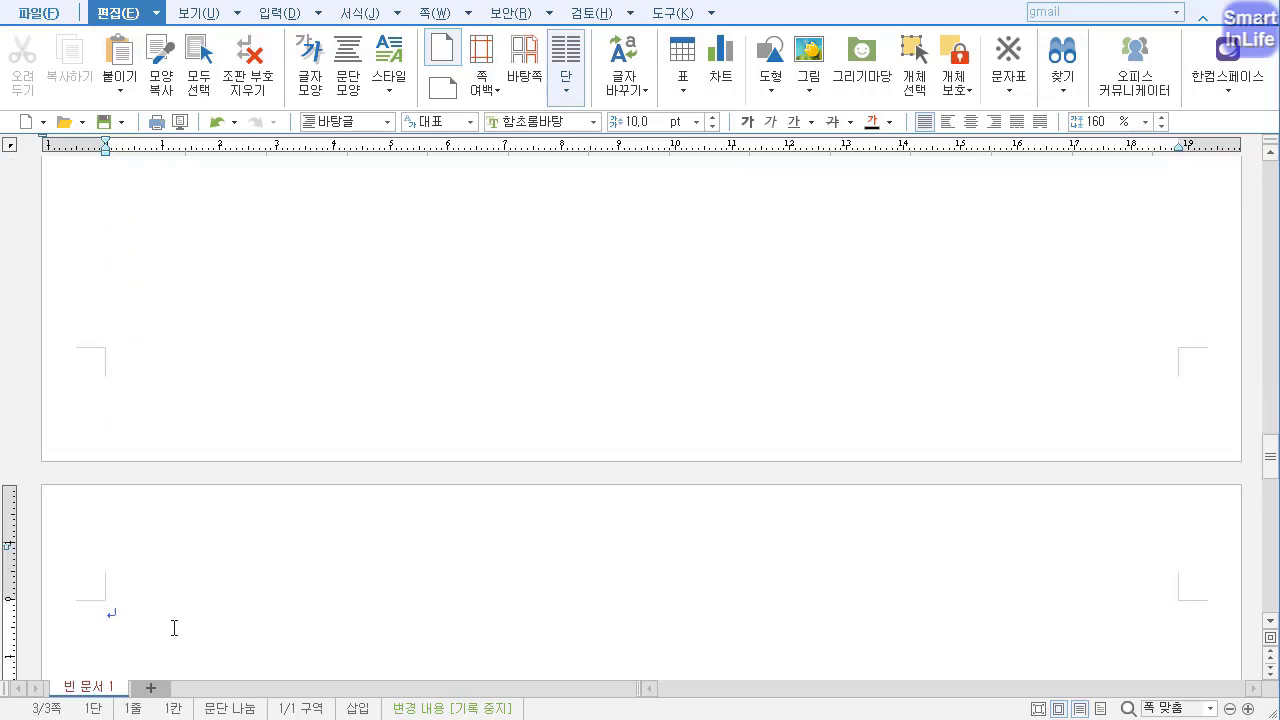
Add four line breaks on the third page.
key(Return)
key(Return)
key(Return)
key(Return)
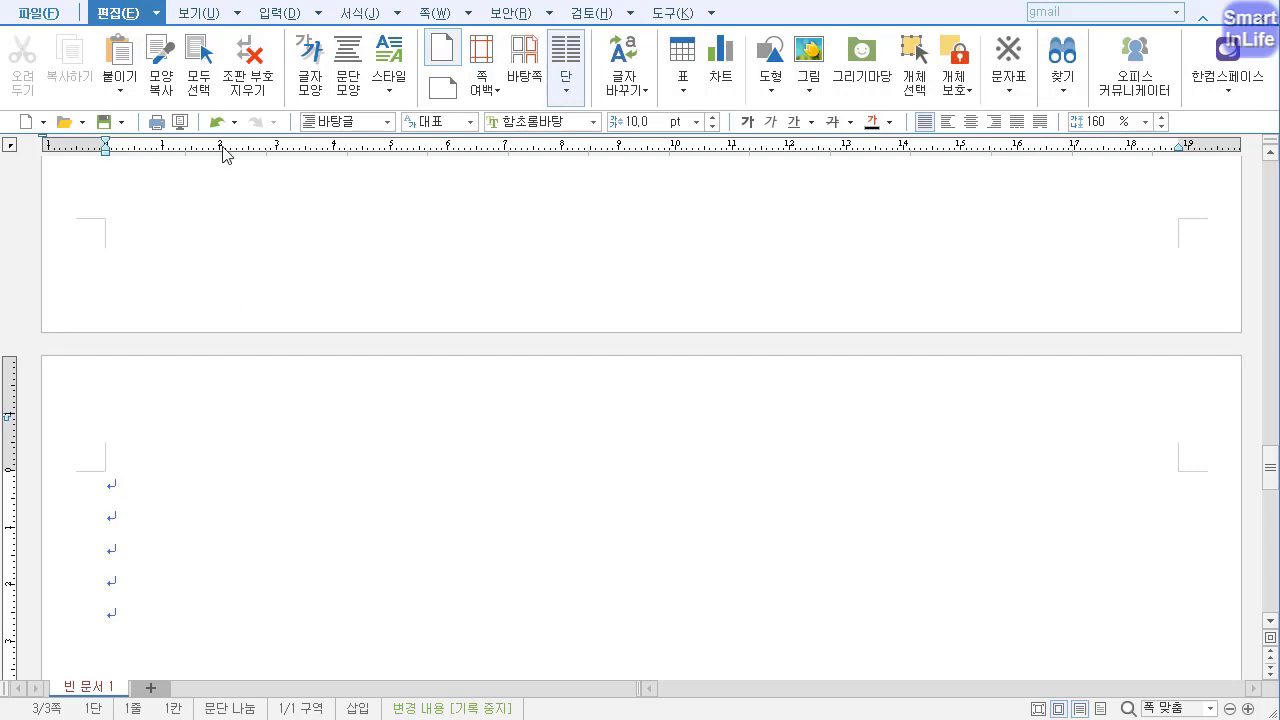
Check the paragraph marks (문단 부호) display option among the view settings.
click(222, 16)
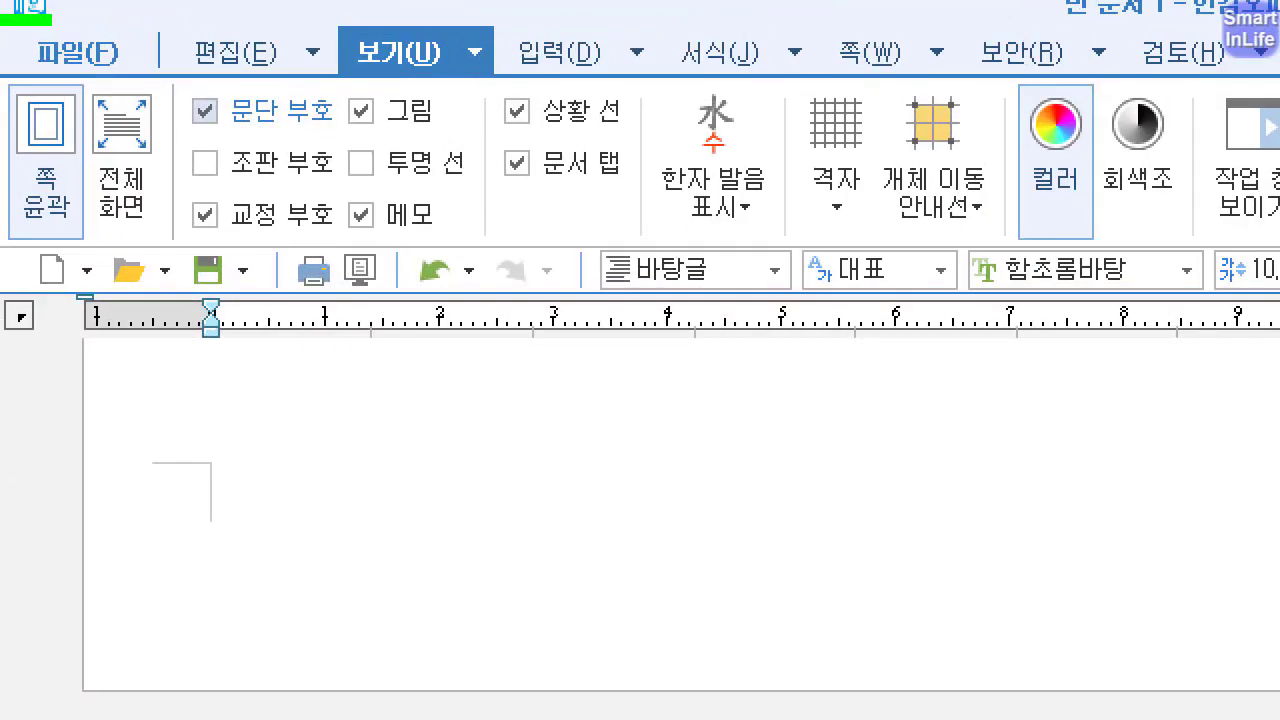
drag(176, 54, 86, 50)
drag(205, 72, 292, 160)
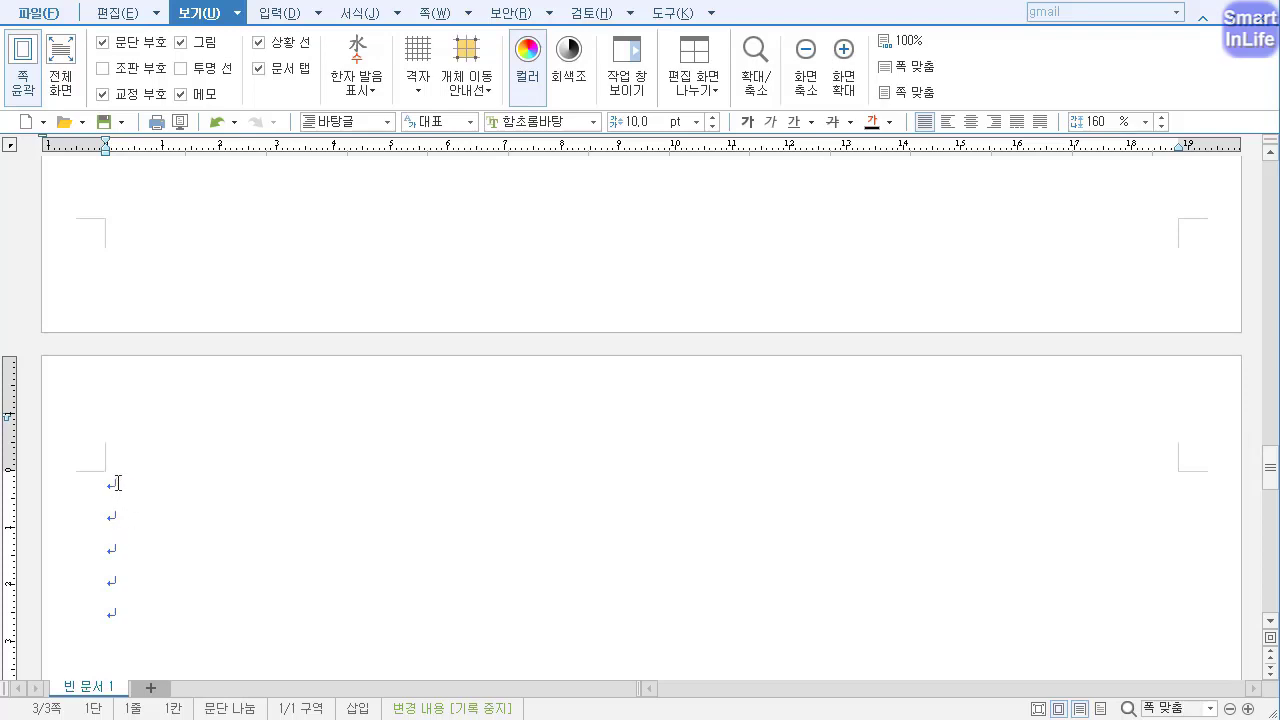
Write the title "2019년 데이터사업 통합설명회" on the third page's first line, followed by two line breaks.
text(2019년 데)
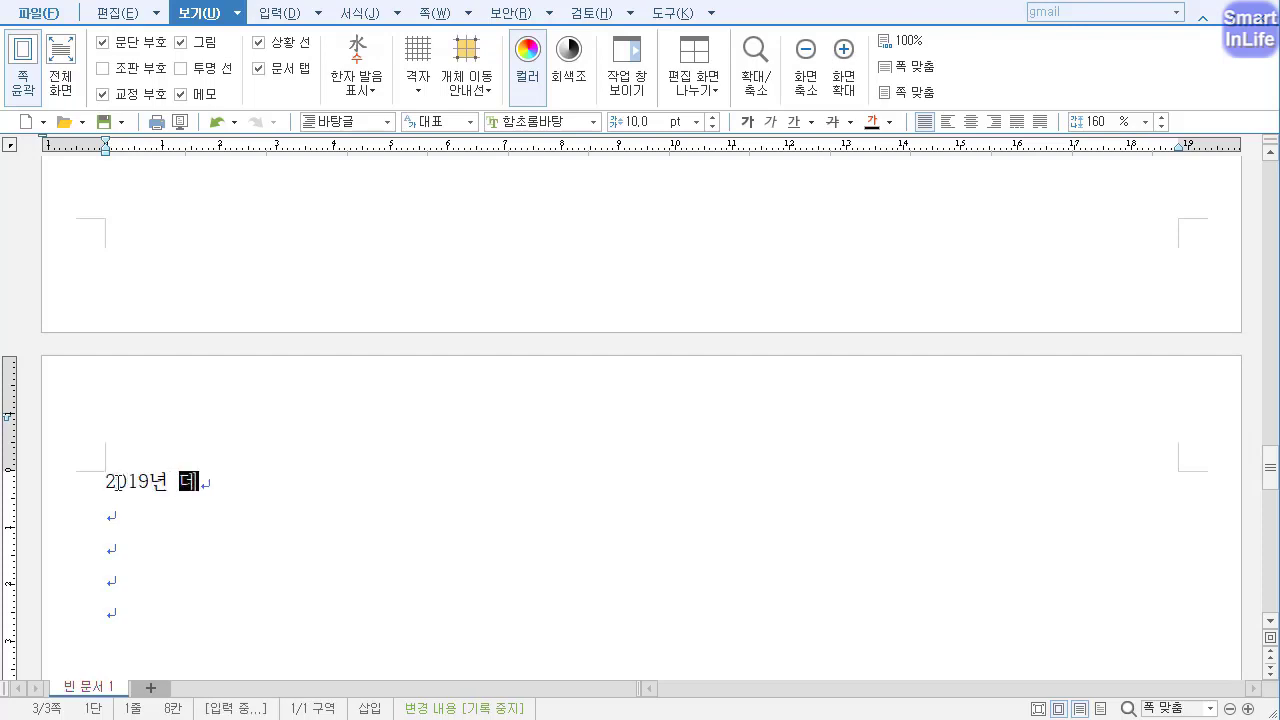
text(일터사업 통합)
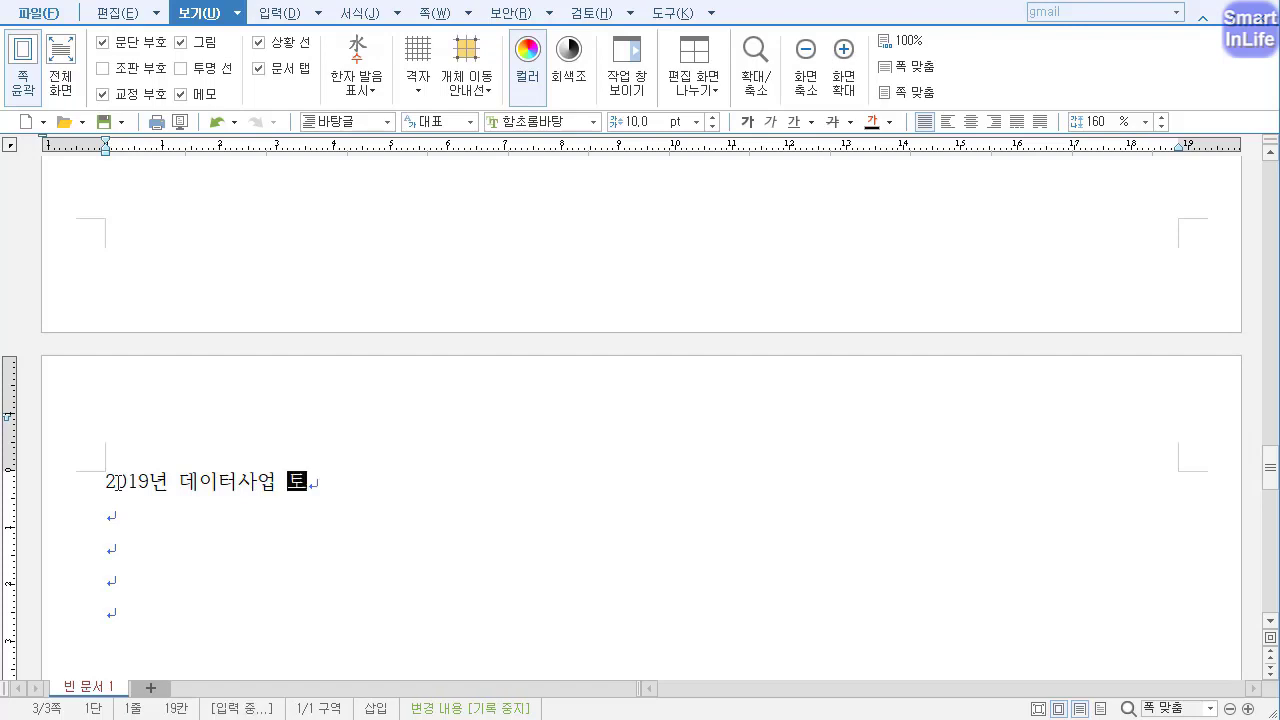
text(설ㅁ)
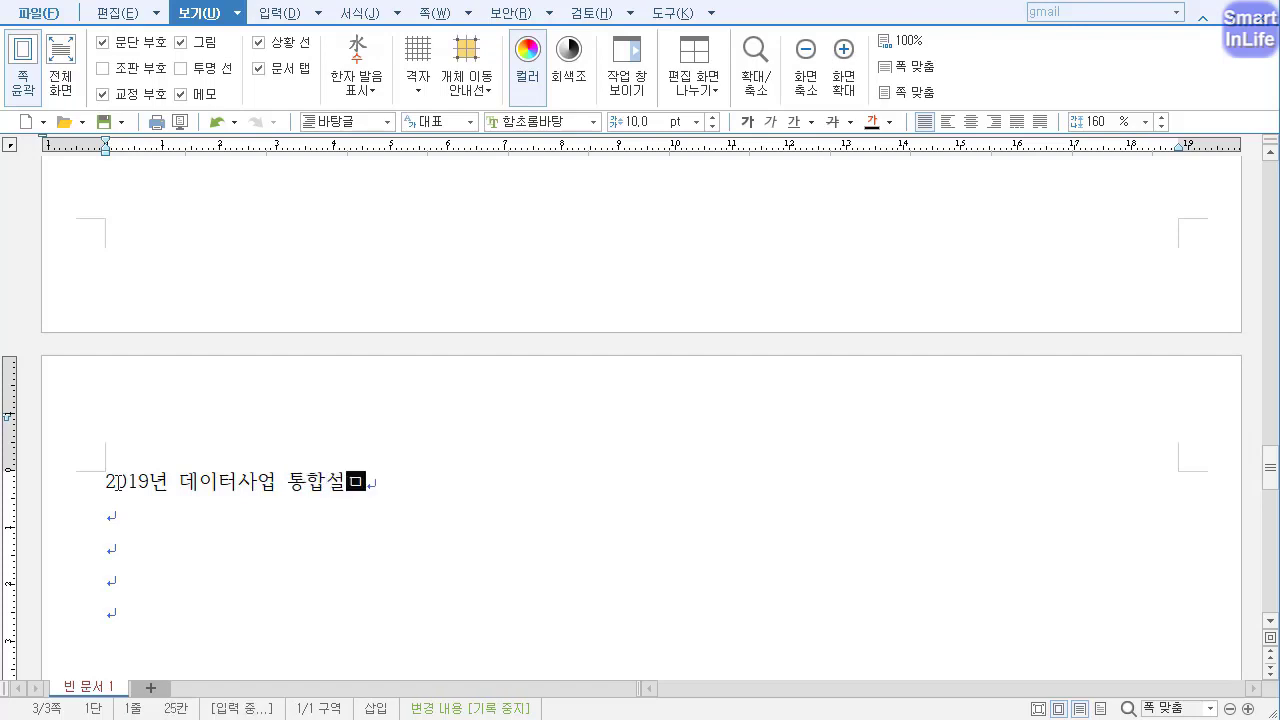
text(명회)
key(Return)
key(Return)
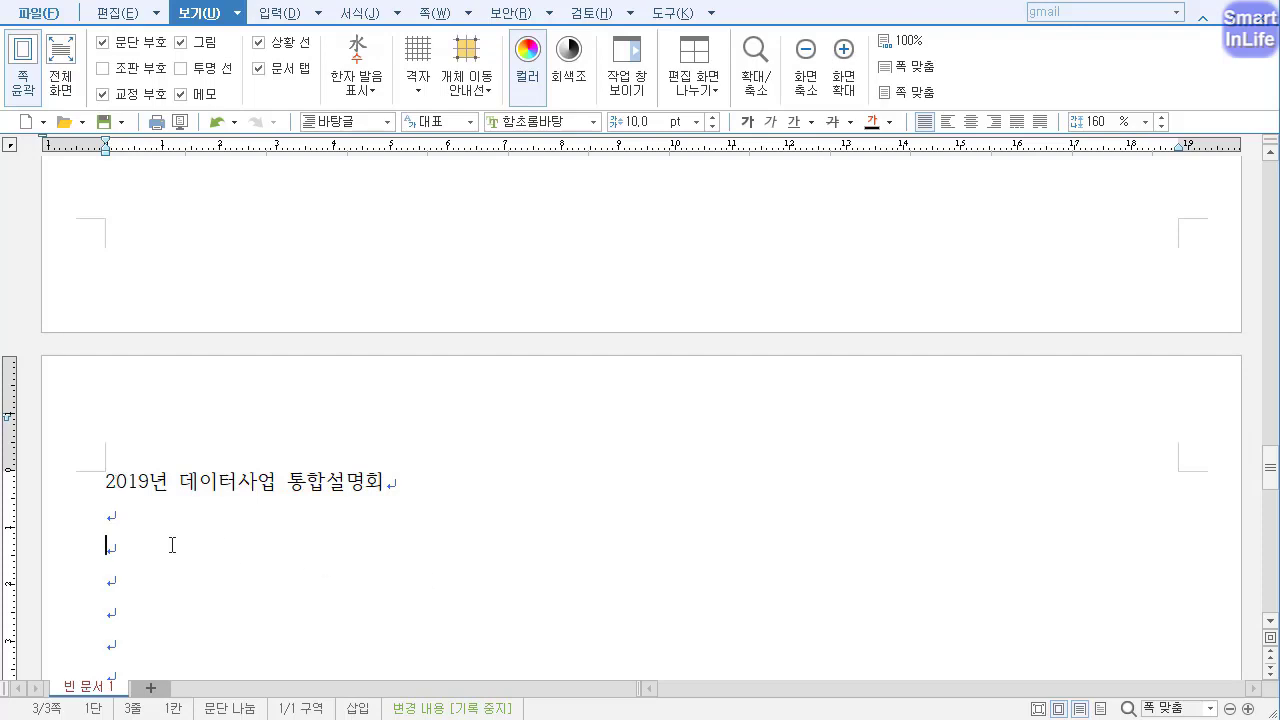
Start the body paragraph with "4차 산업혁명의" and paste the rest of its text, ending with "'빅데이터 플랫폼 및 네트워크 구축 사업'을 추진".
text(4차 산ㅇ)
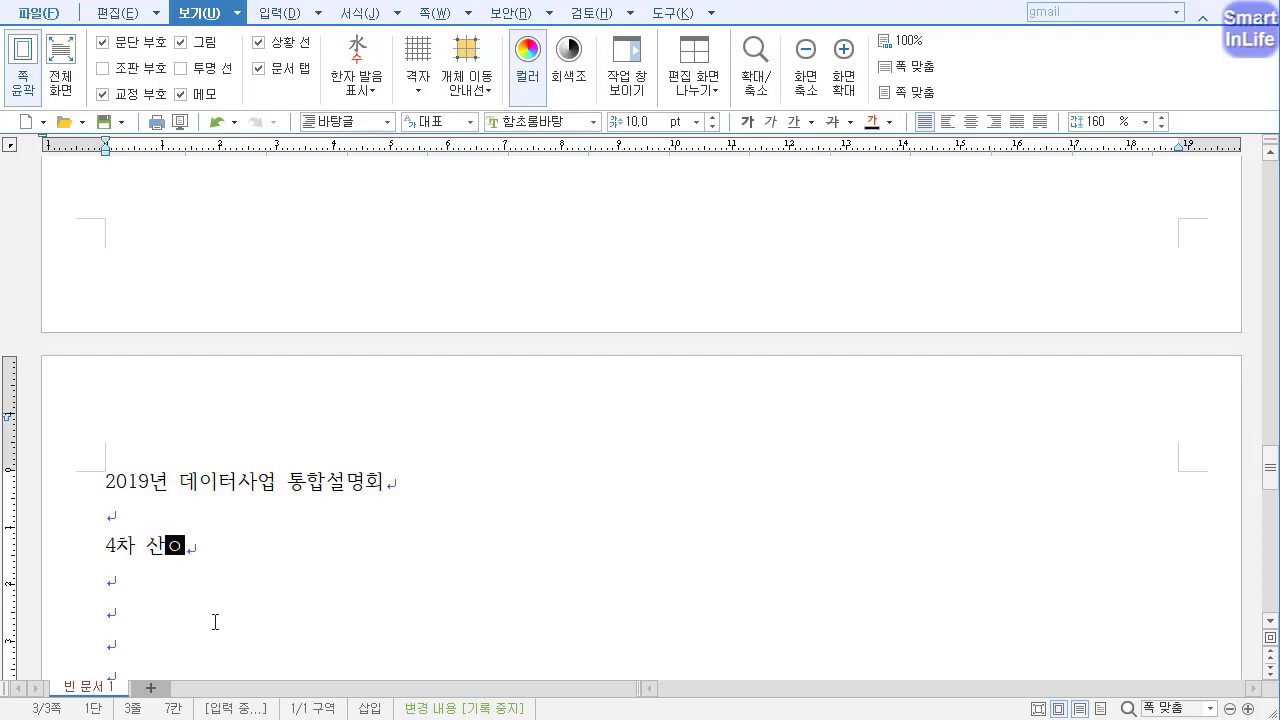
text(업혁명ㅇ)
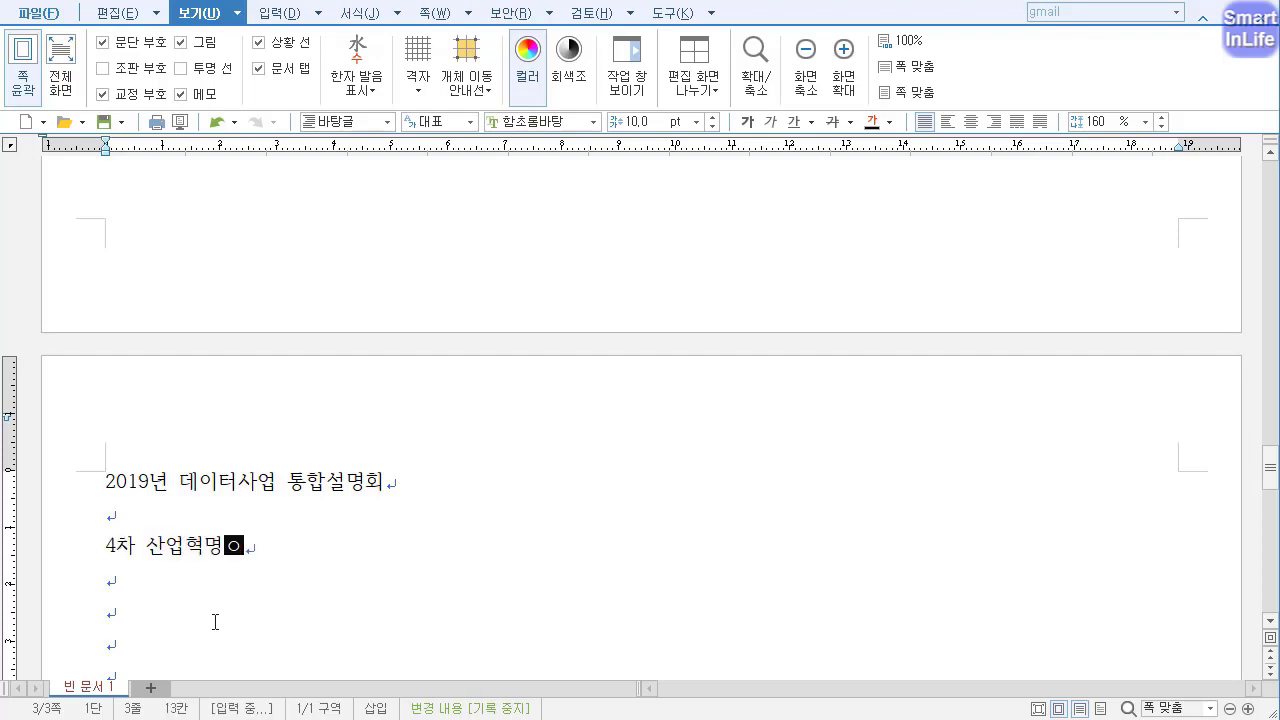
text(의)
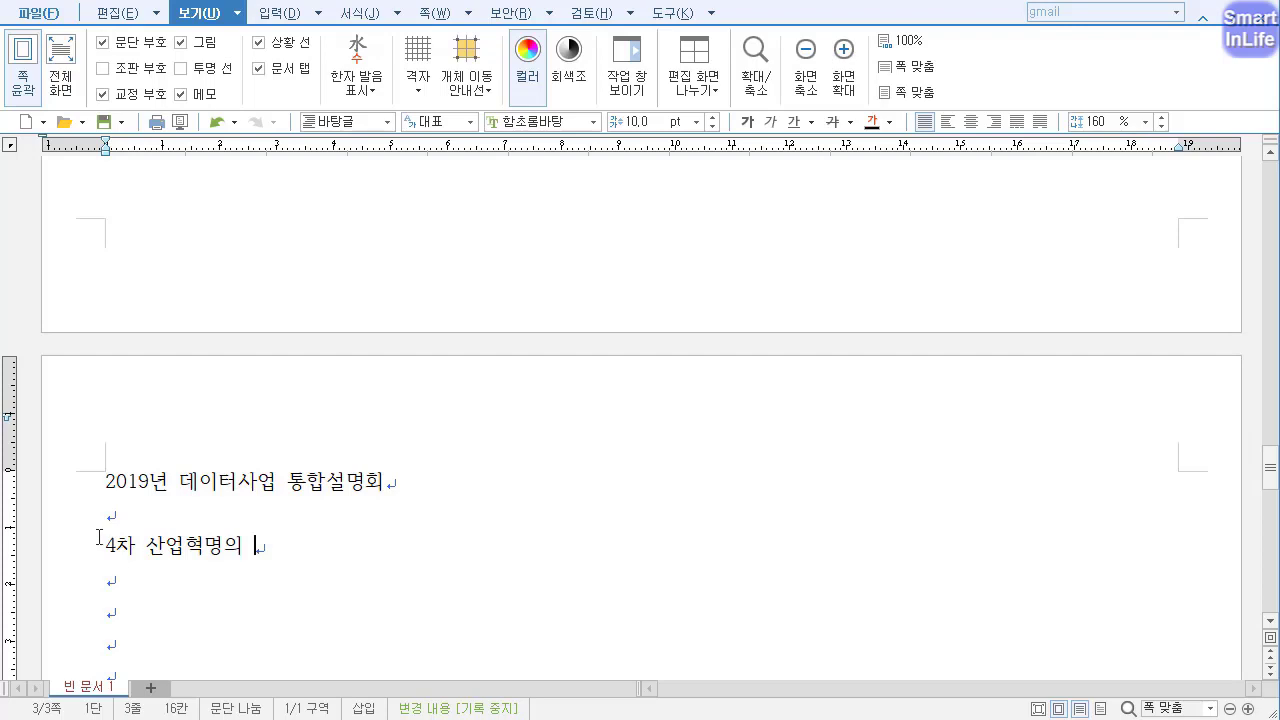
click(100, 541)
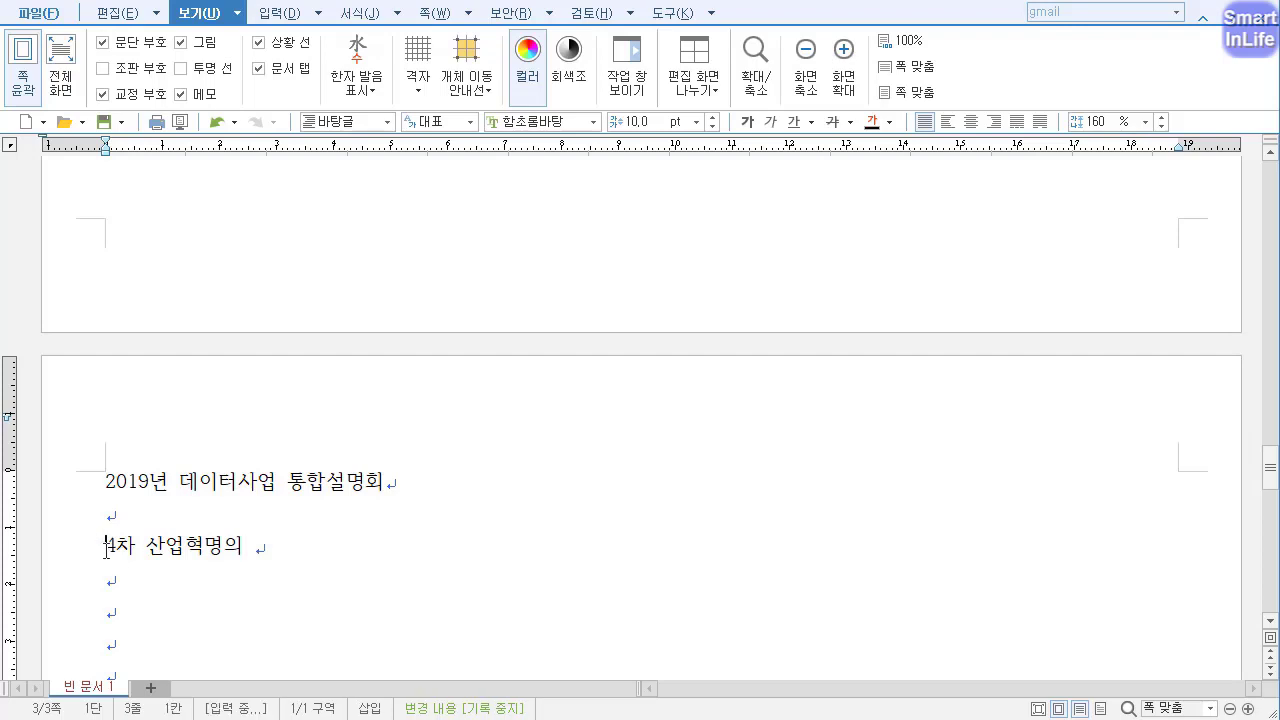
click(260, 550)
key(ctrl+v)
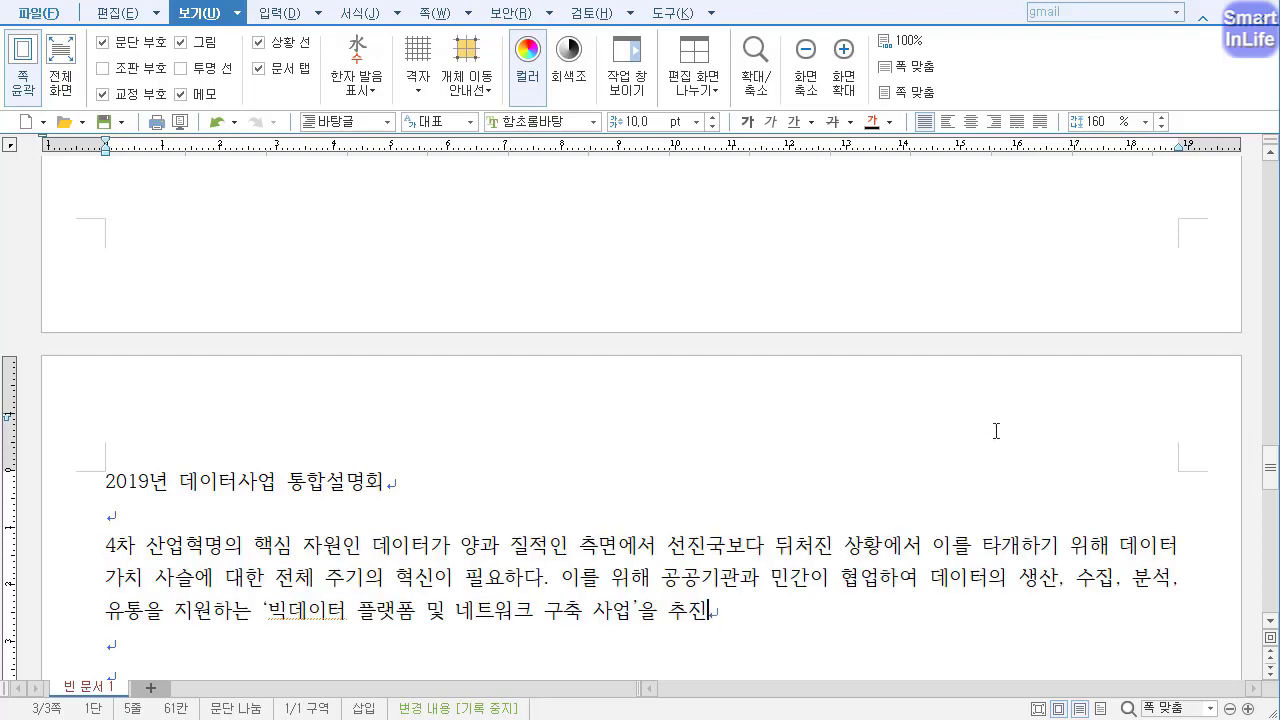
Add the Hanja (推進) after "추진" and continue the paragraph from "한다. '플랫폼'은 주요 분야별로" to "관리하는 것을 의미한다.", ending it with a line break.
text((추진)
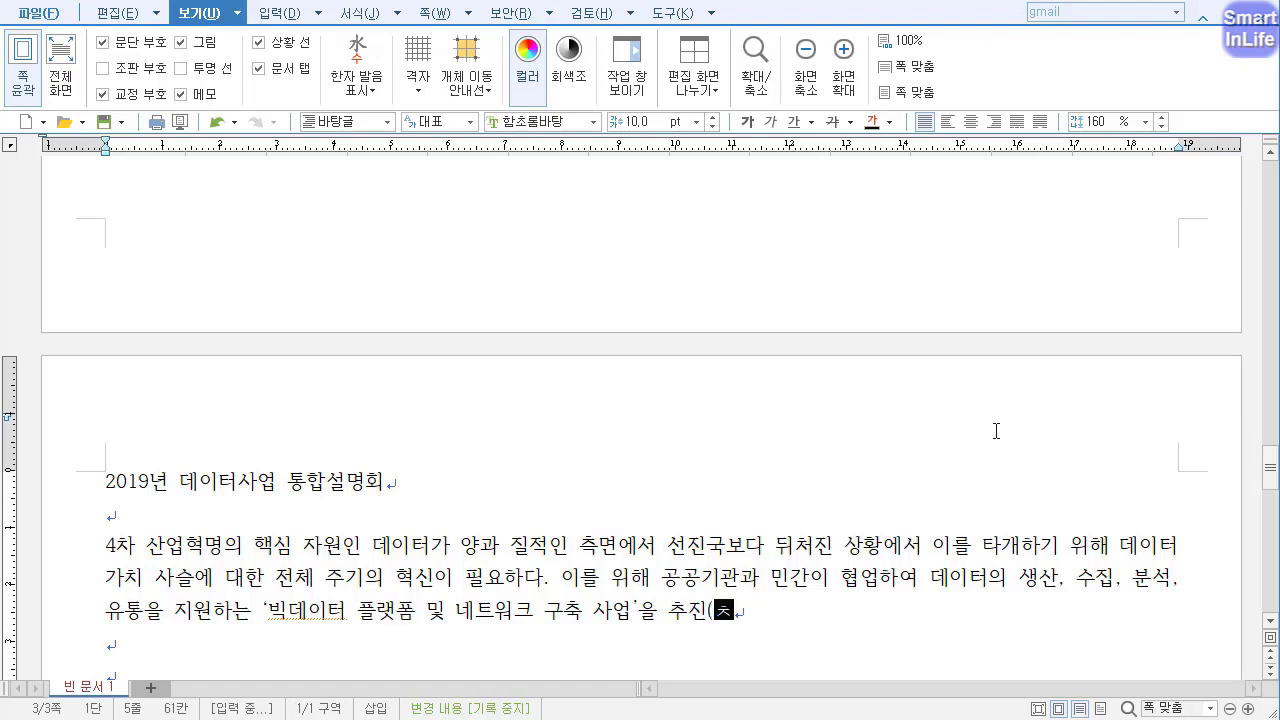
key(F9)
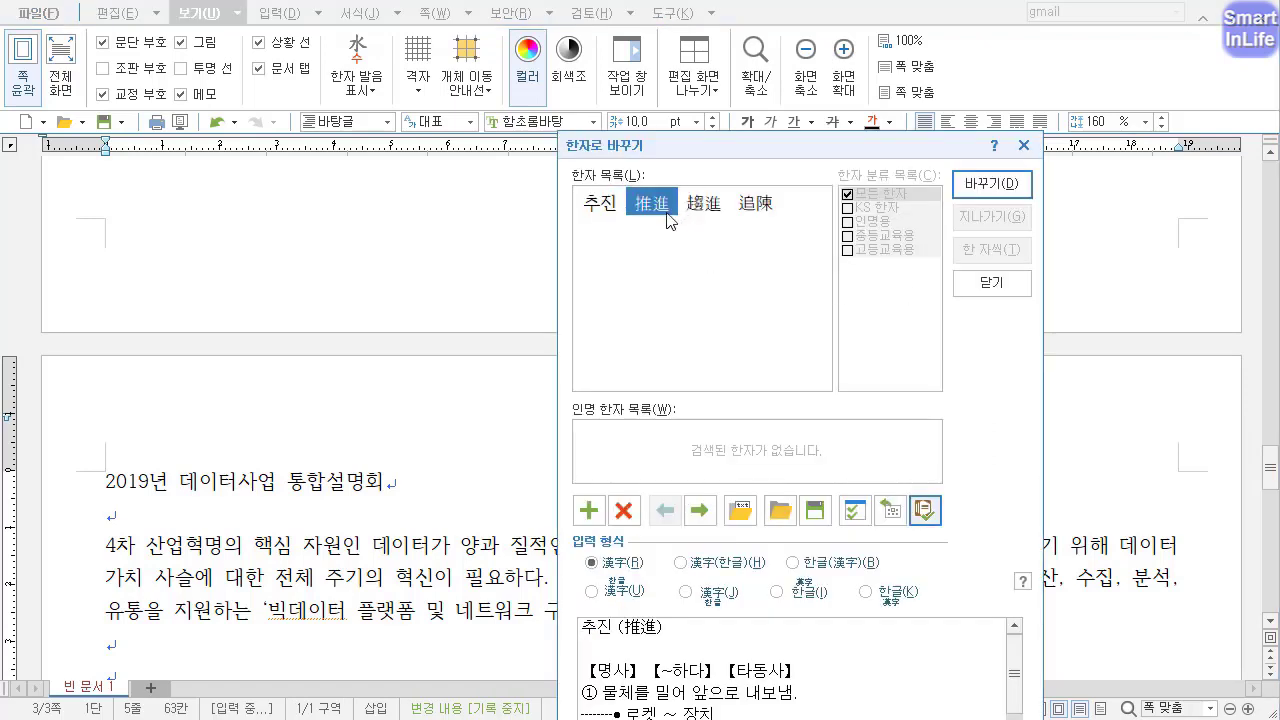
mouse_move(665, 220)
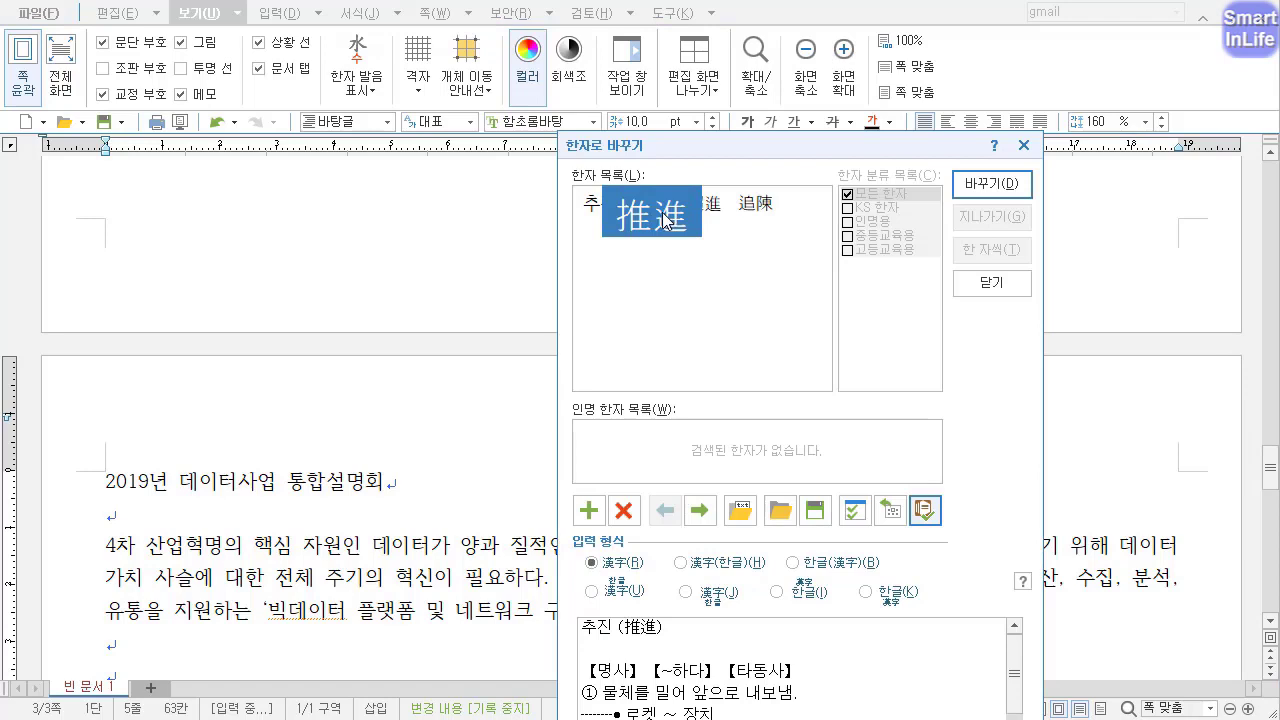
click(992, 184)
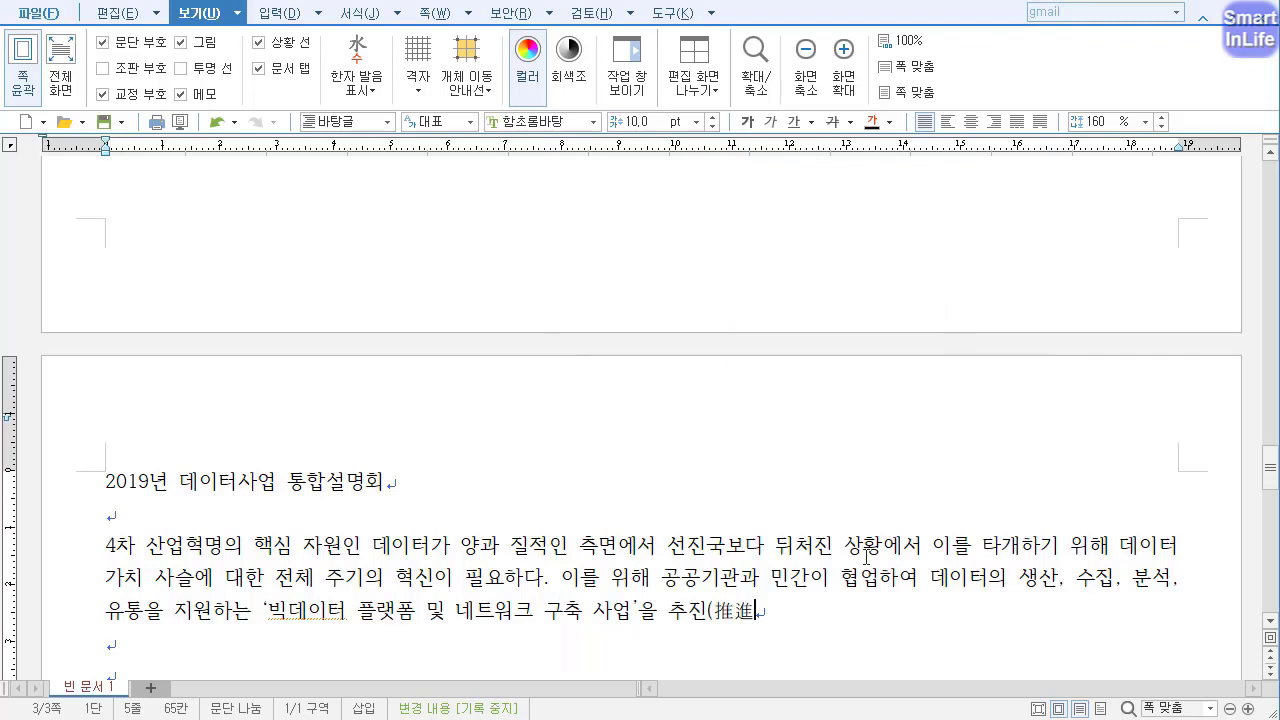
text()한다. ‘플랫폼’은 주요 분야별로 각종 데이터)
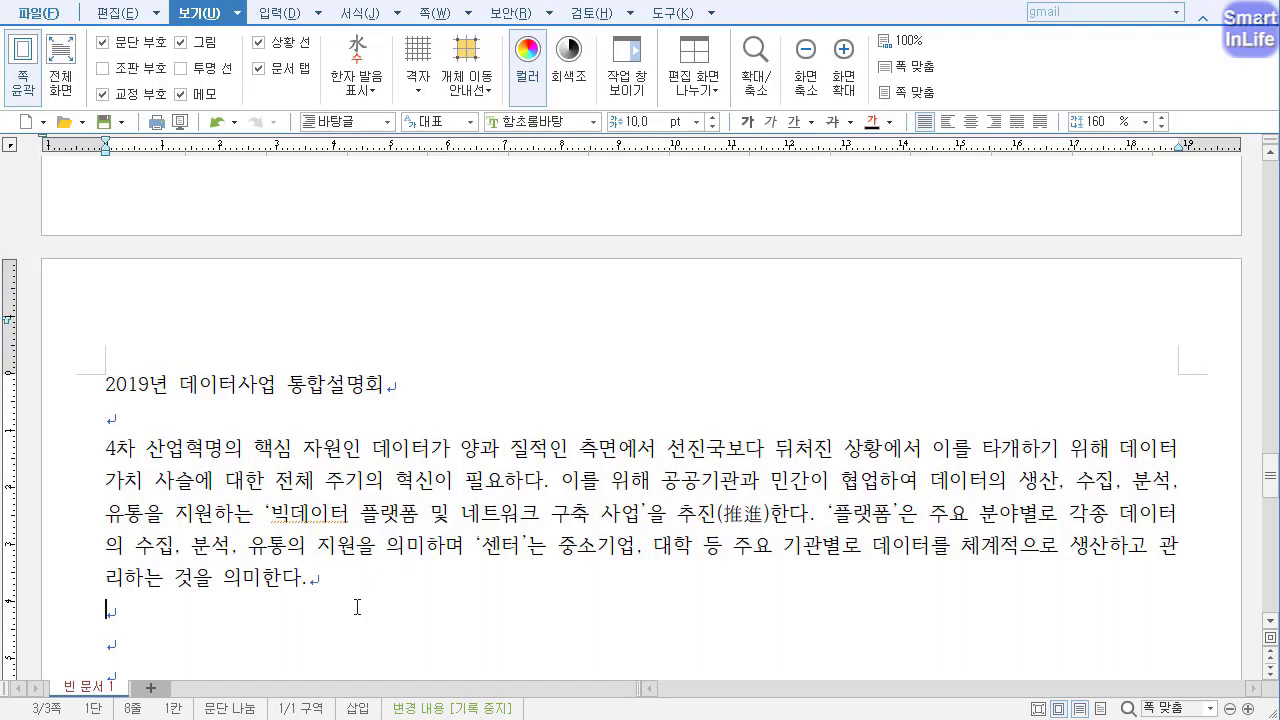
Start an indented second paragraph with "세부 추진과제로는 첫째, 수요 기반의" and continue its text up to "개방과 공유".
text(셉)
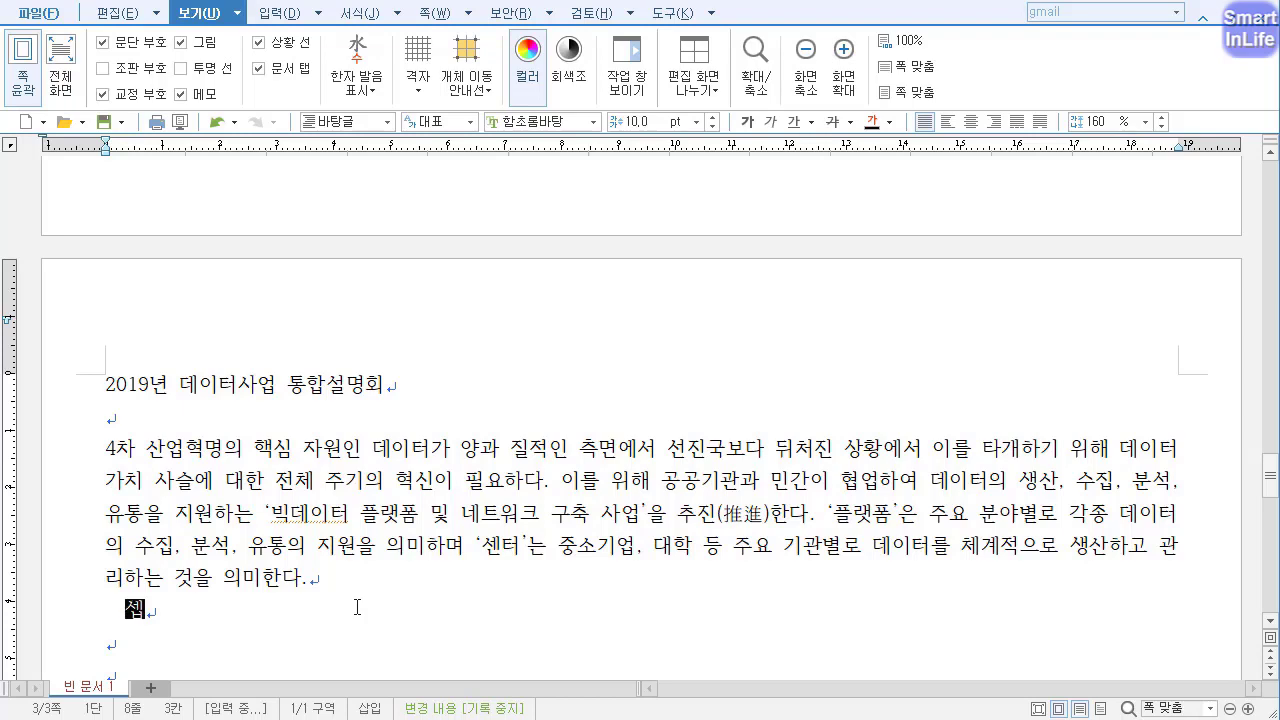
text(부 추진과젱)
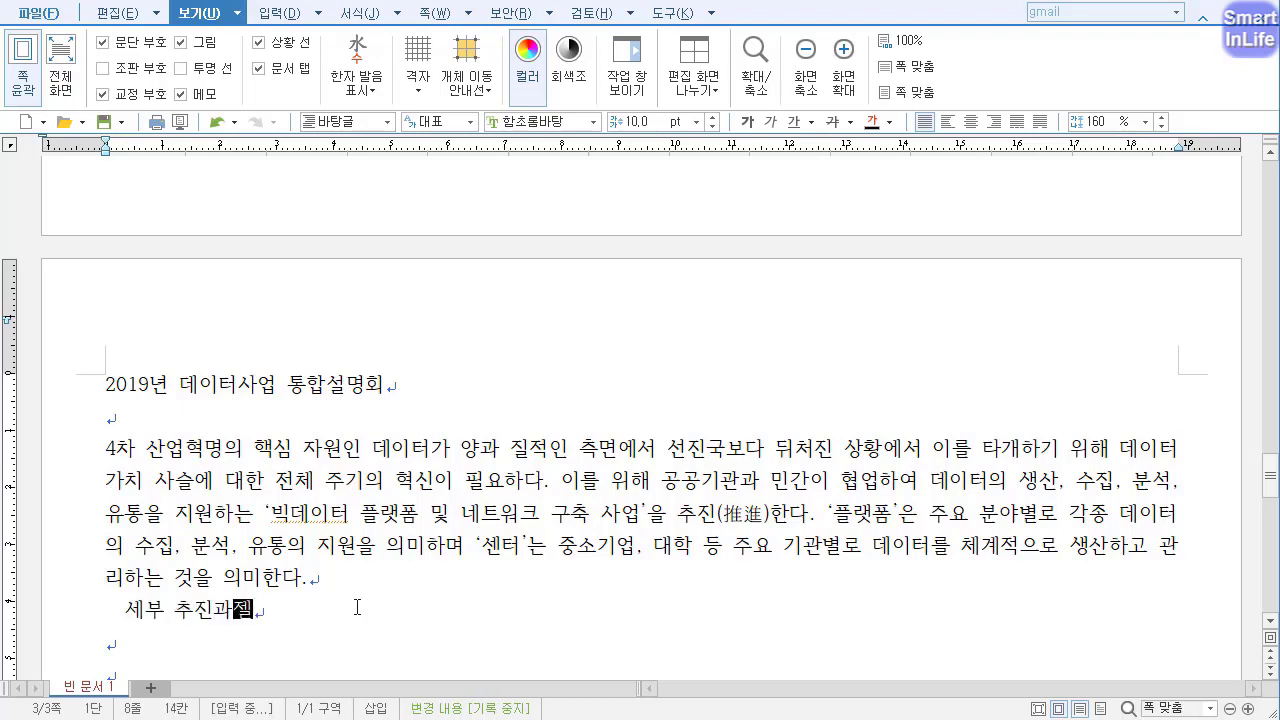
text(로는)
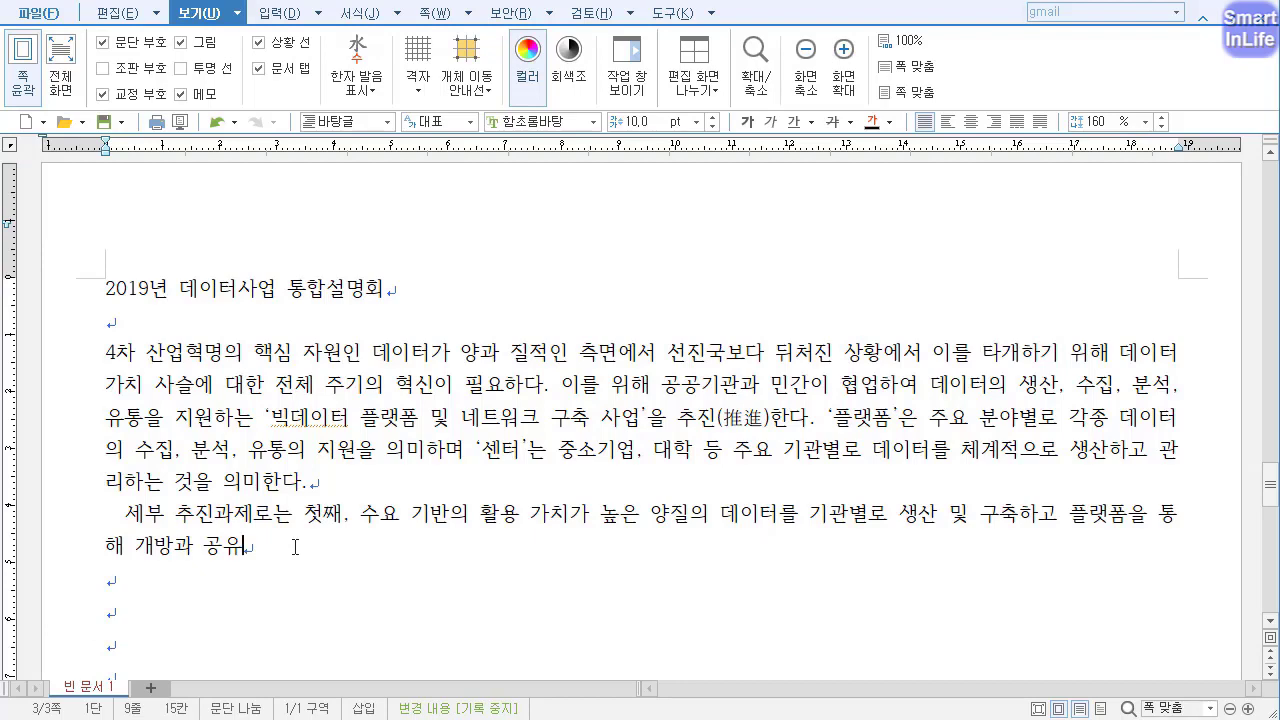
Add the Hanja (共有) after "공유" and complete the paragraph from "를 할 수 있는" to "데이터 상황판을 구축 운영한다.".
text((공유)
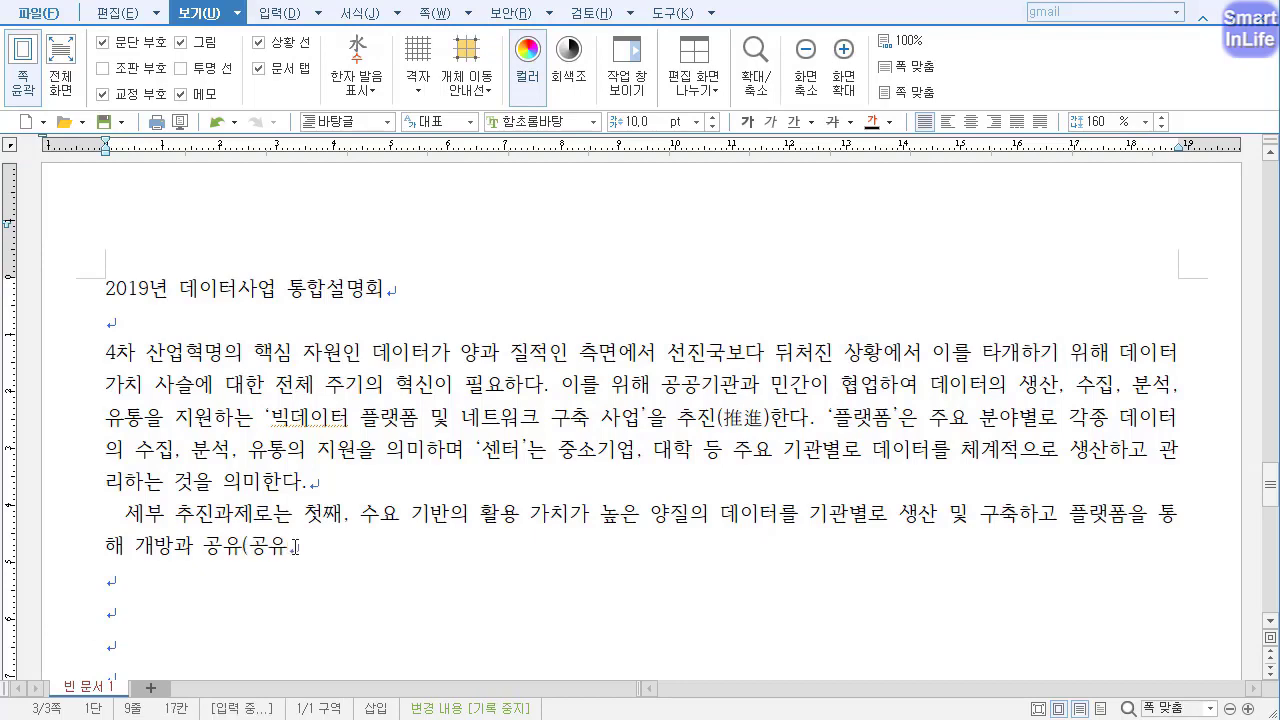
key(F9)
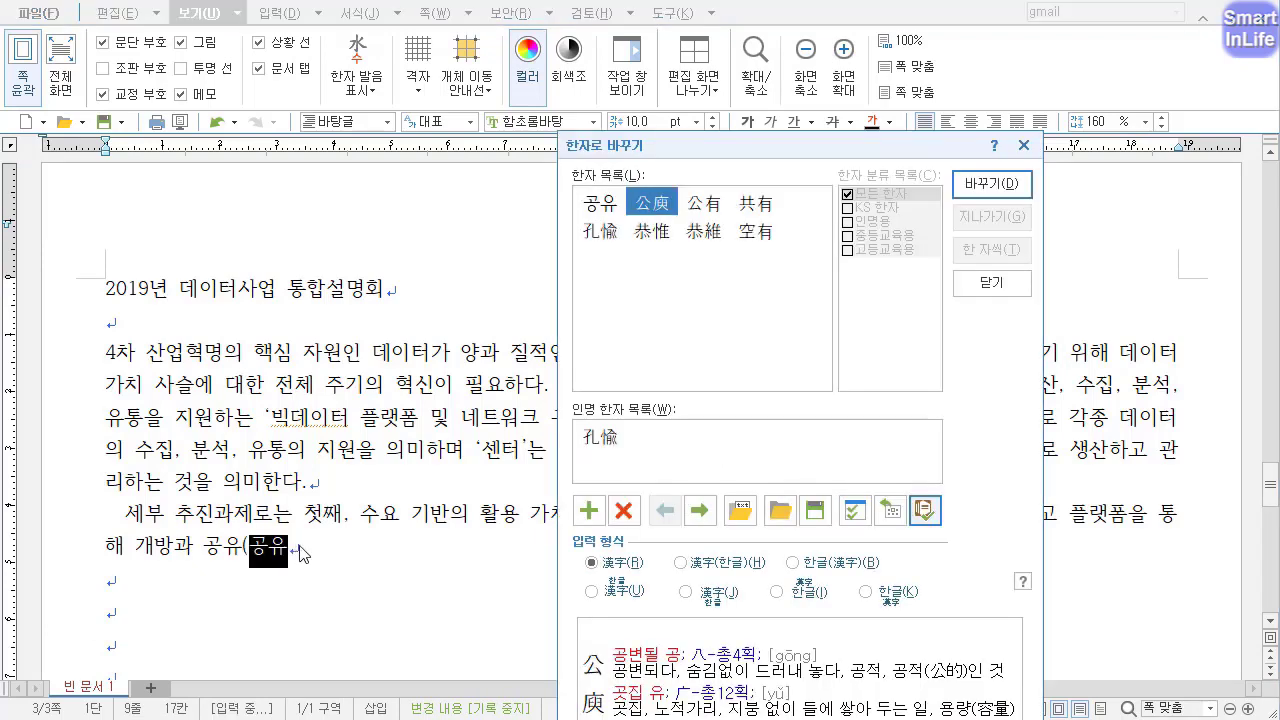
click(760, 206)
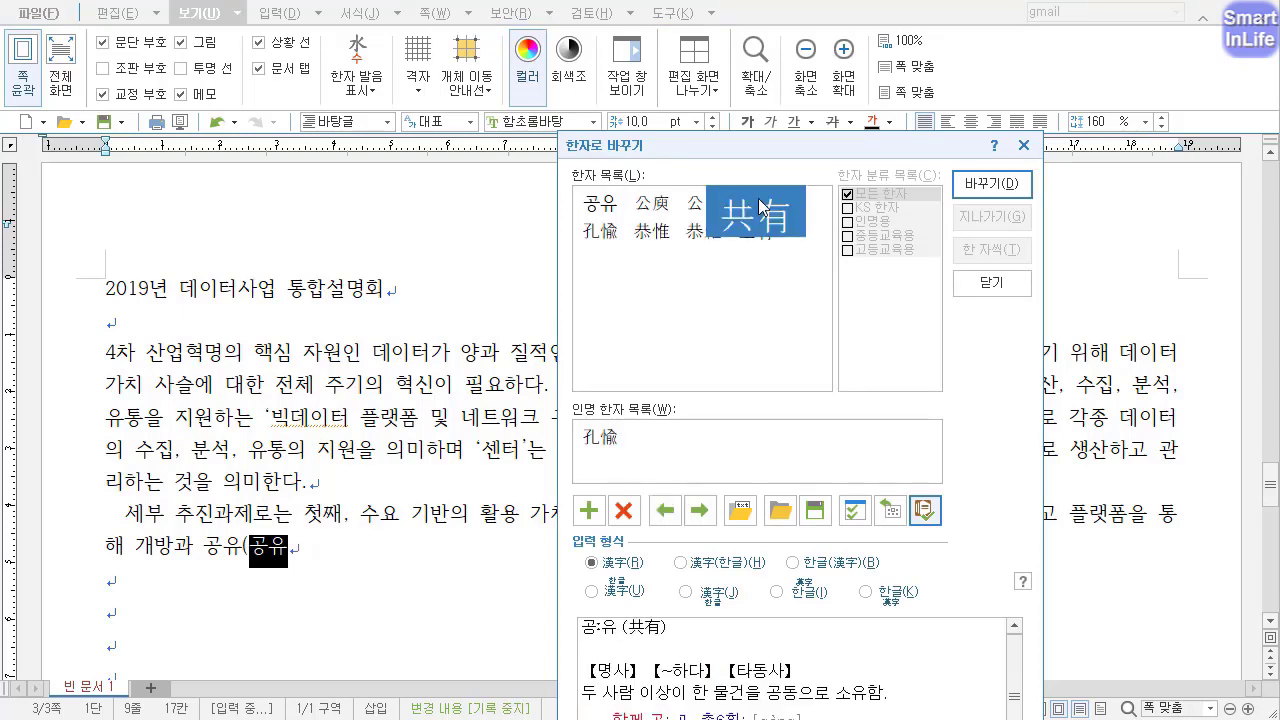
double_click(760, 206)
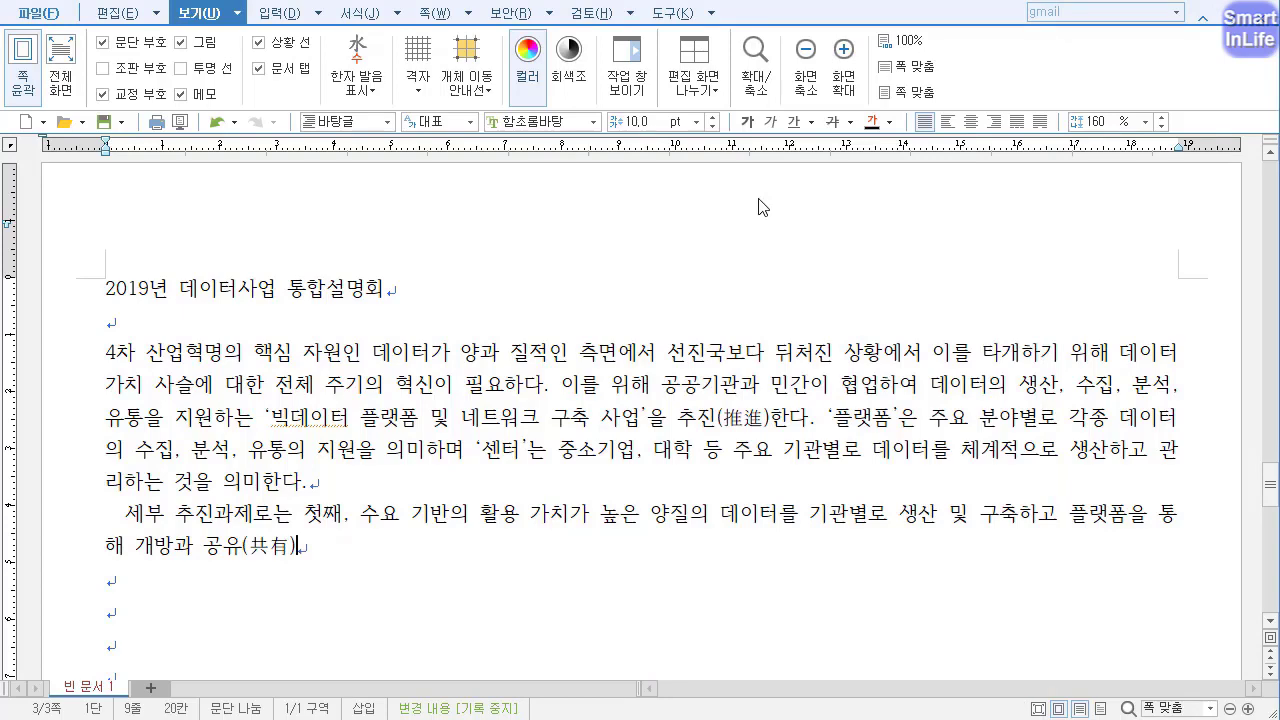
text(를 할 ㅅ)
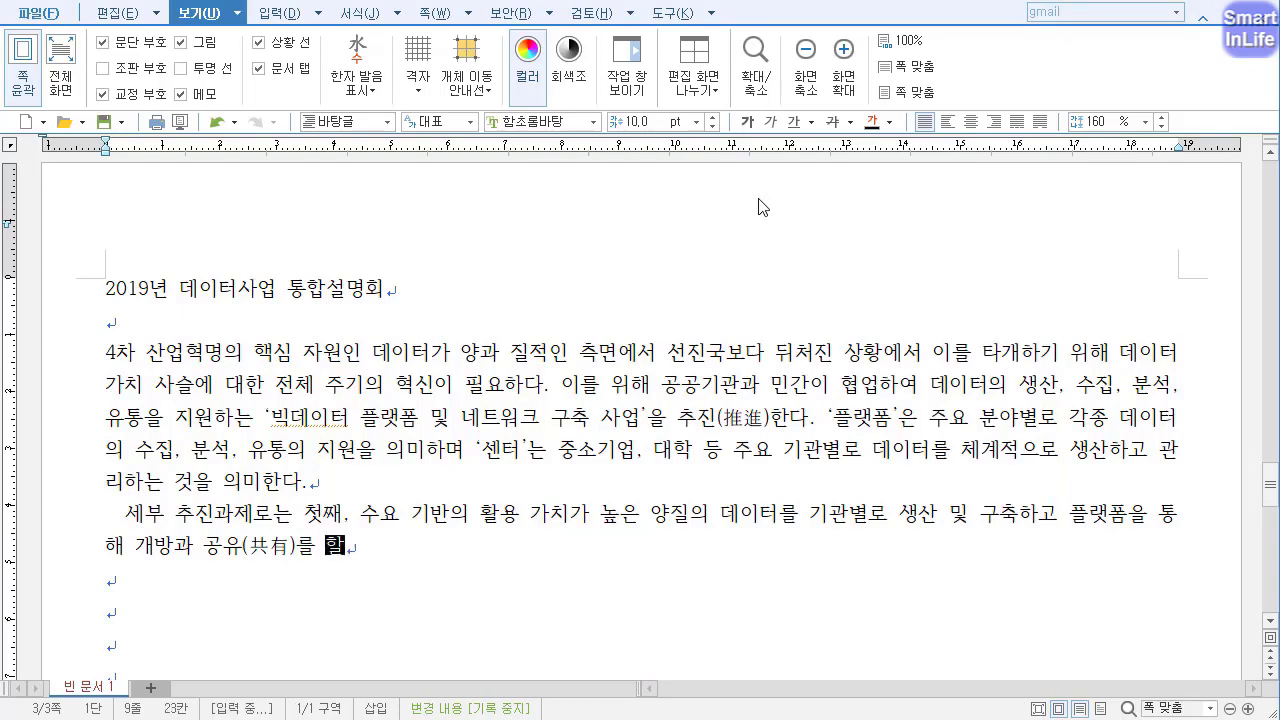
text(ㅜ 있는)
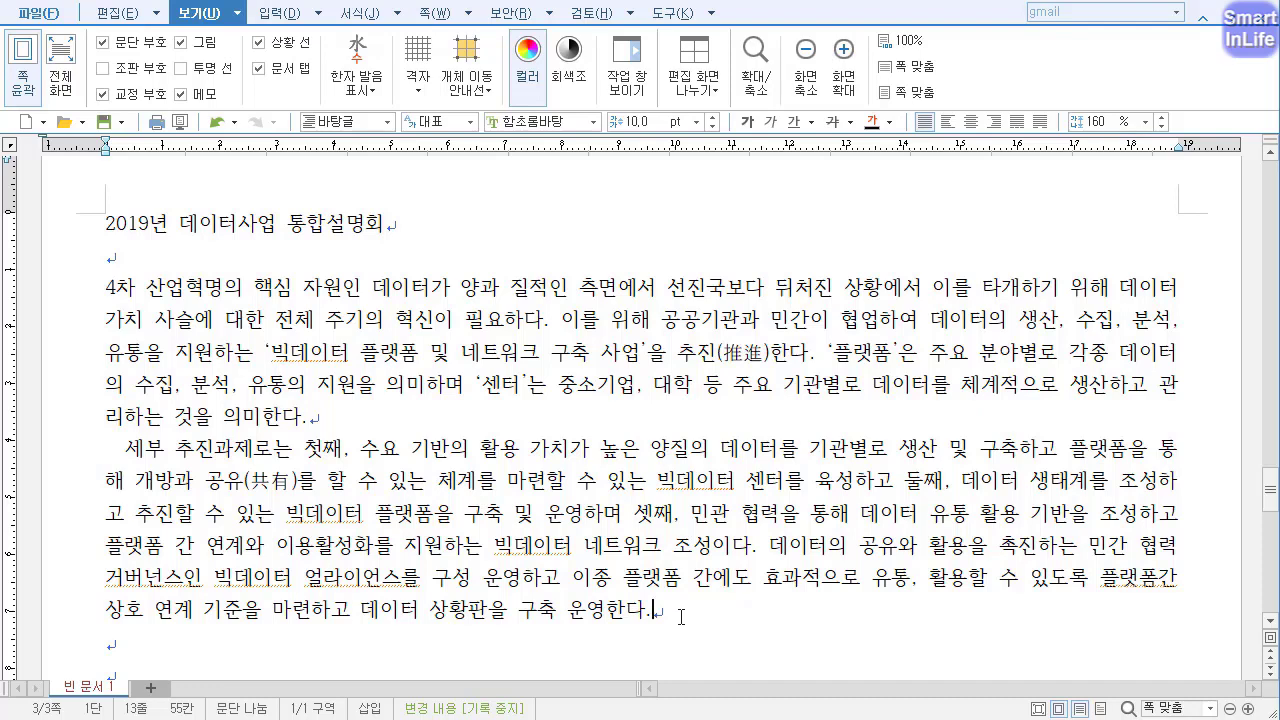
Add two line breaks after the second paragraph's closing "구축 운영한다.".
scroll(1118, 376, down, 2)
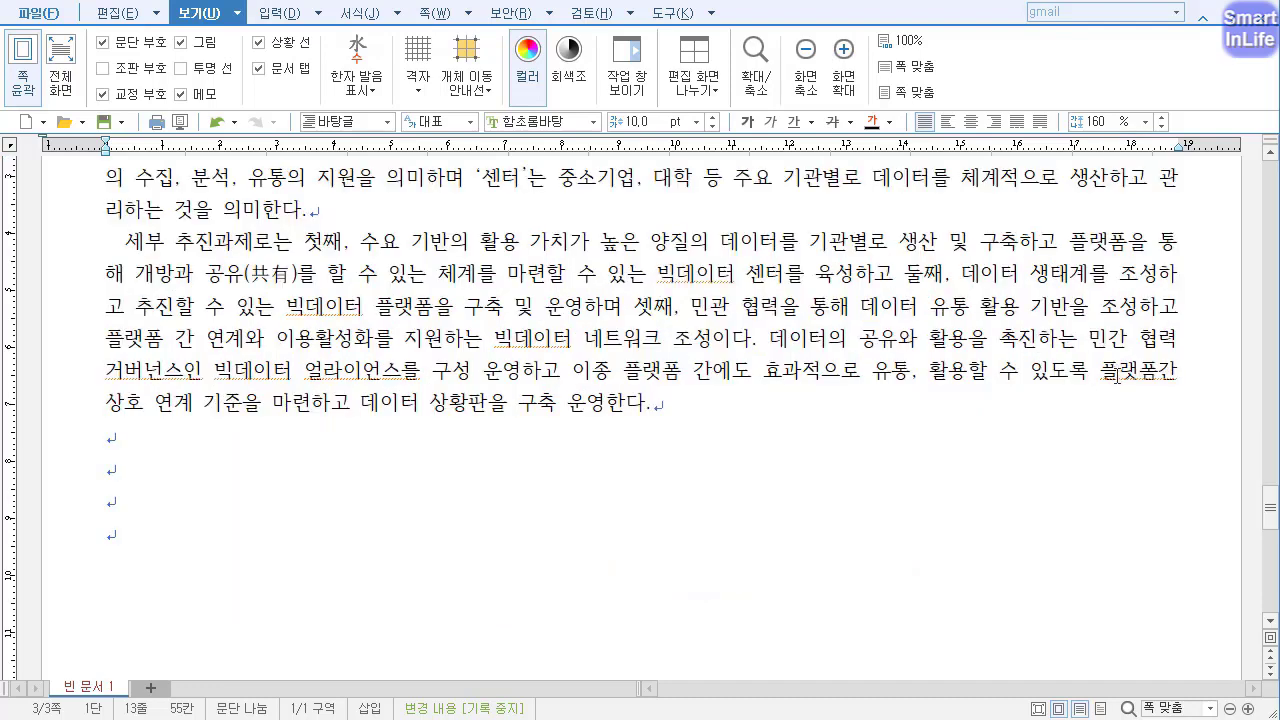
click(333, 308)
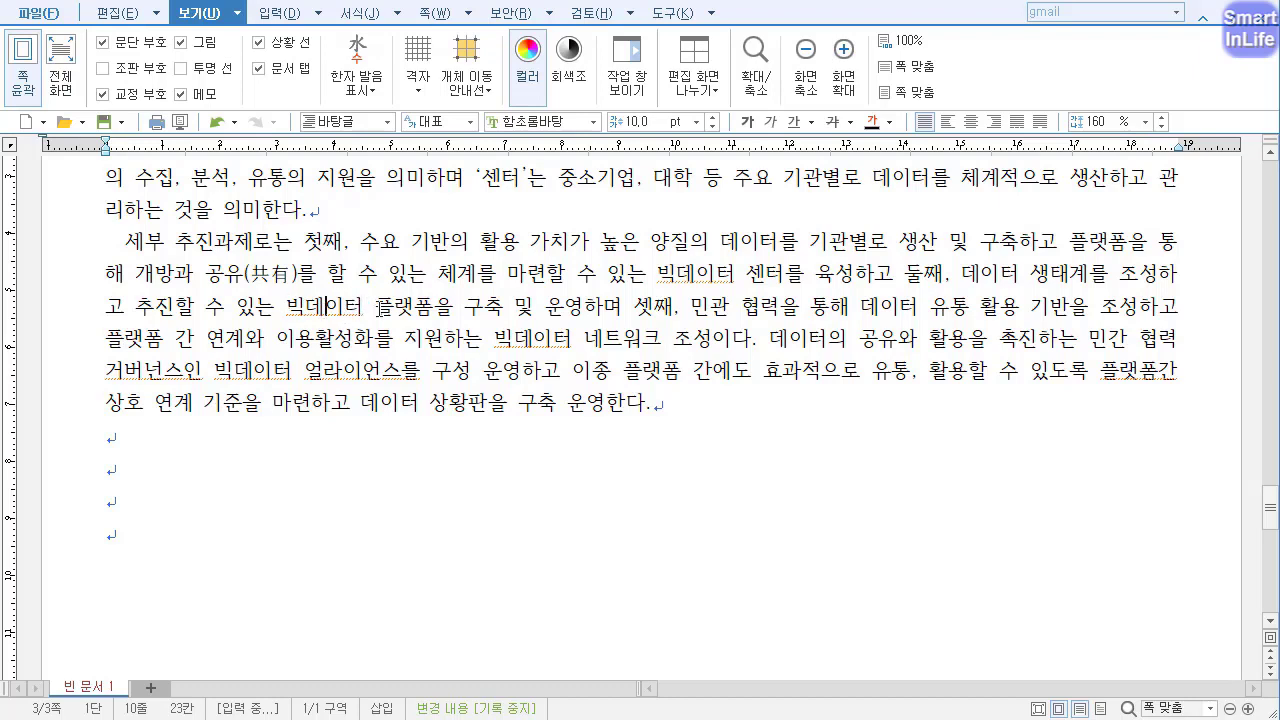
click(674, 408)
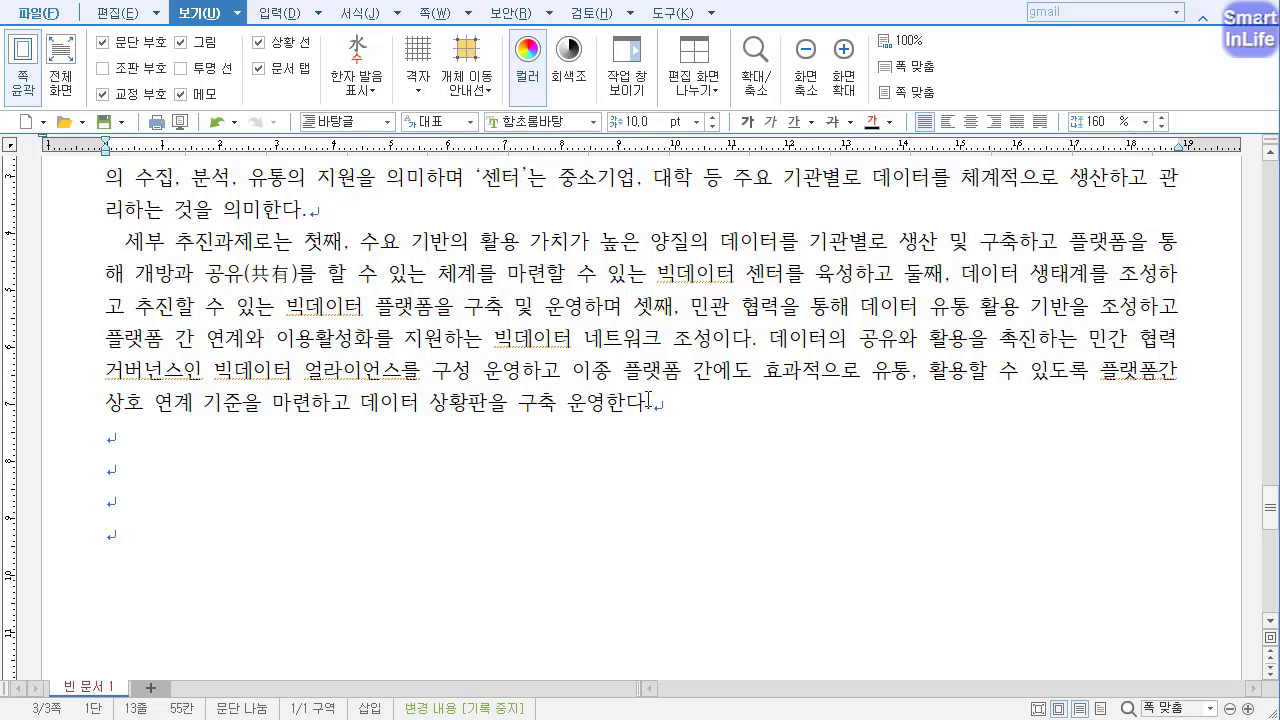
key(Return)
key(Return)
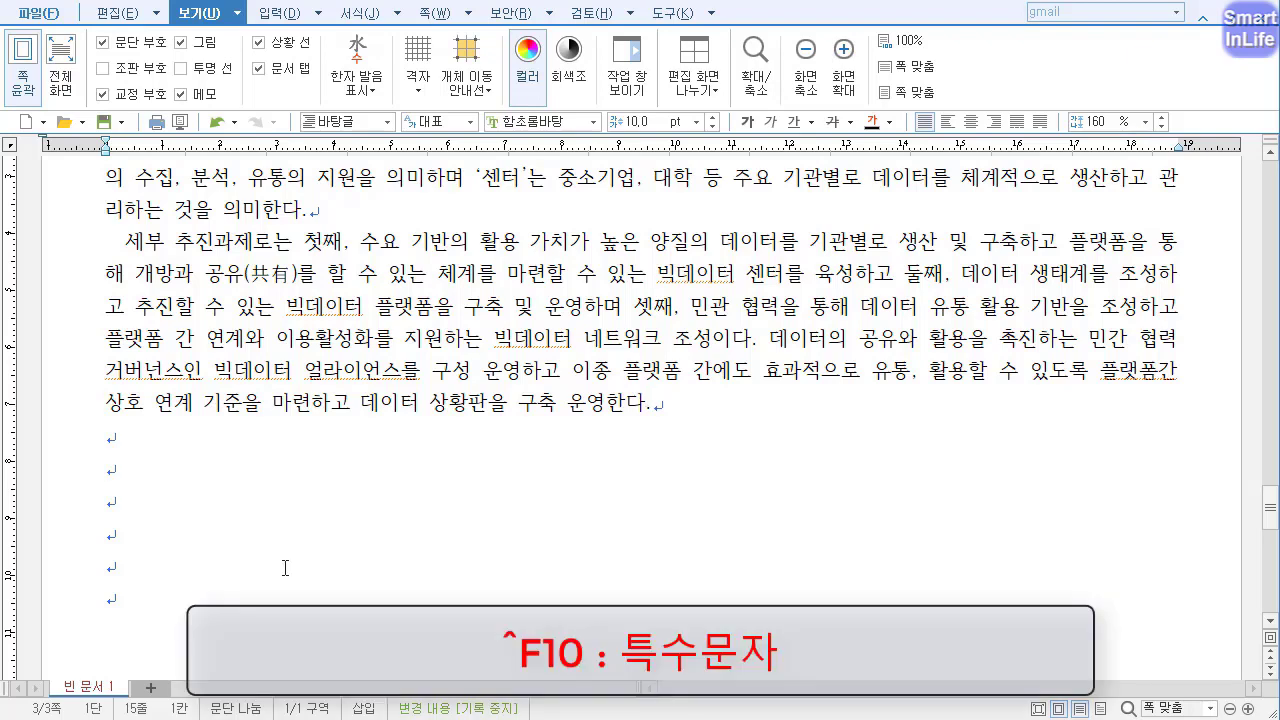
Open the special-character table at the 한글(HNC) character set.
key(ctrl+F10)
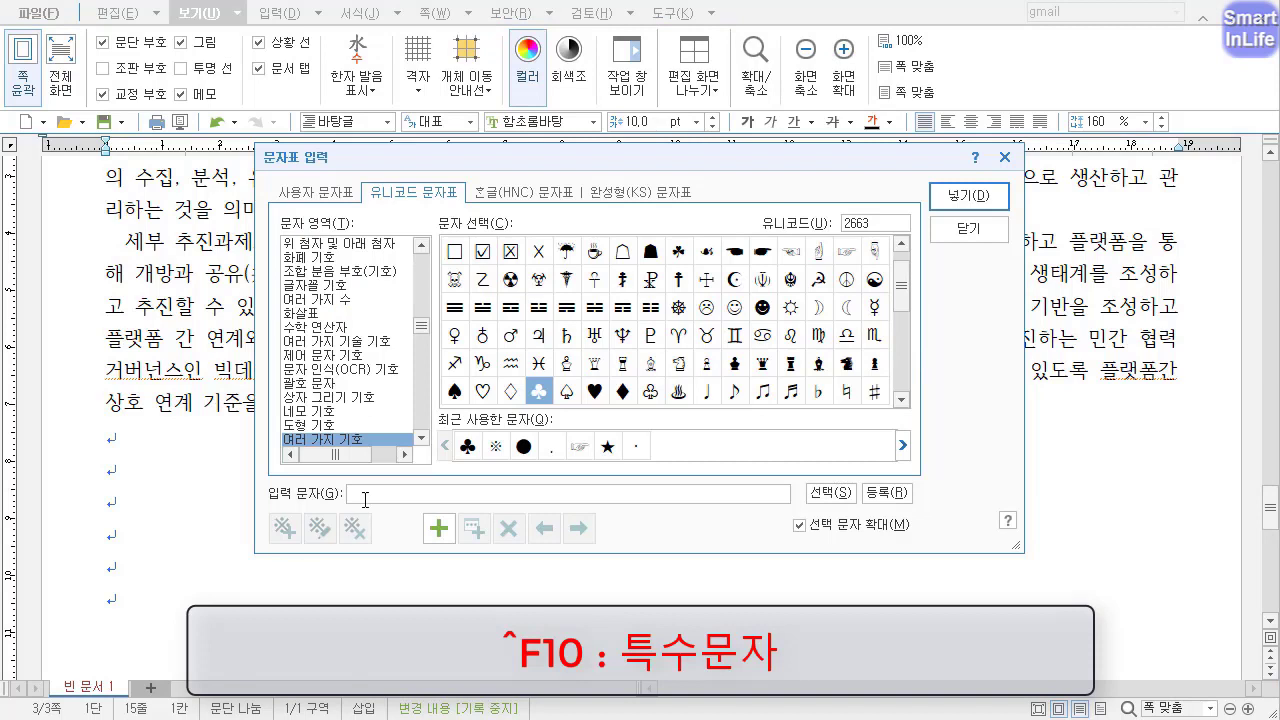
click(520, 191)
drag(344, 172, 322, 206)
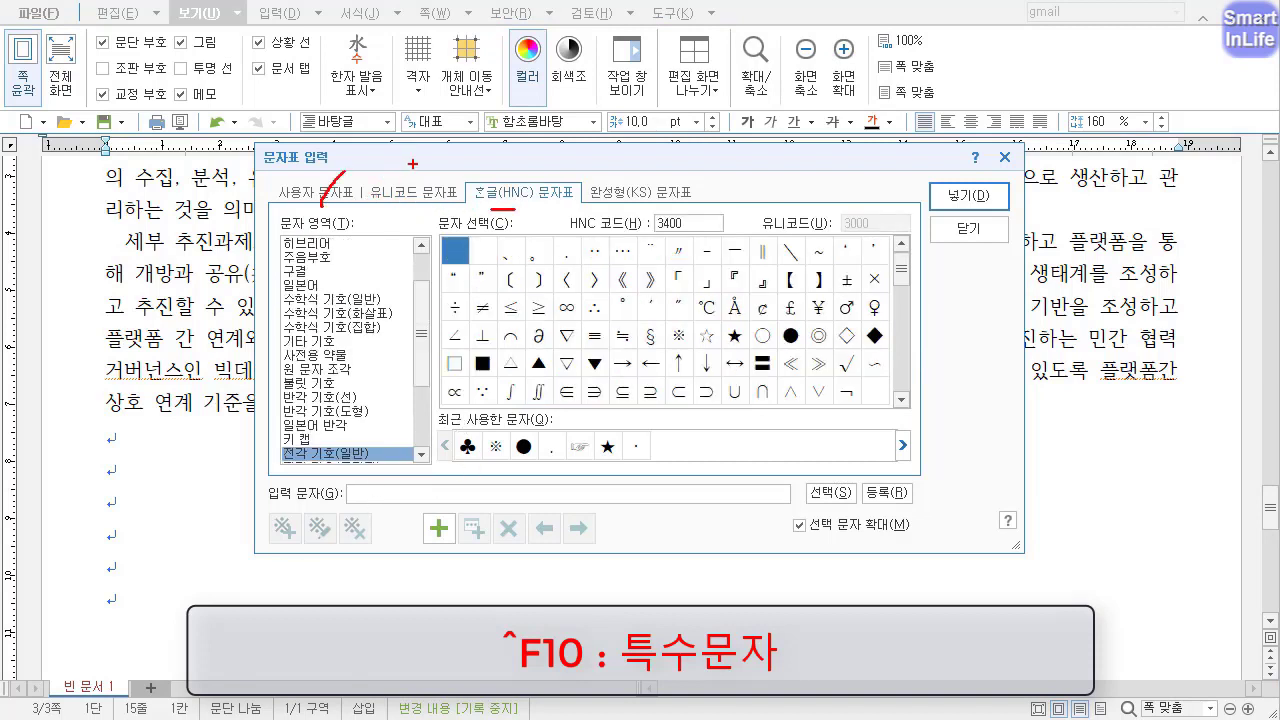
drag(413, 165, 410, 215)
drag(519, 168, 512, 222)
mouse_move(520, 230)
mouse_down()
mouse_move(478, 159)
mouse_move(550, 254)
mouse_up()
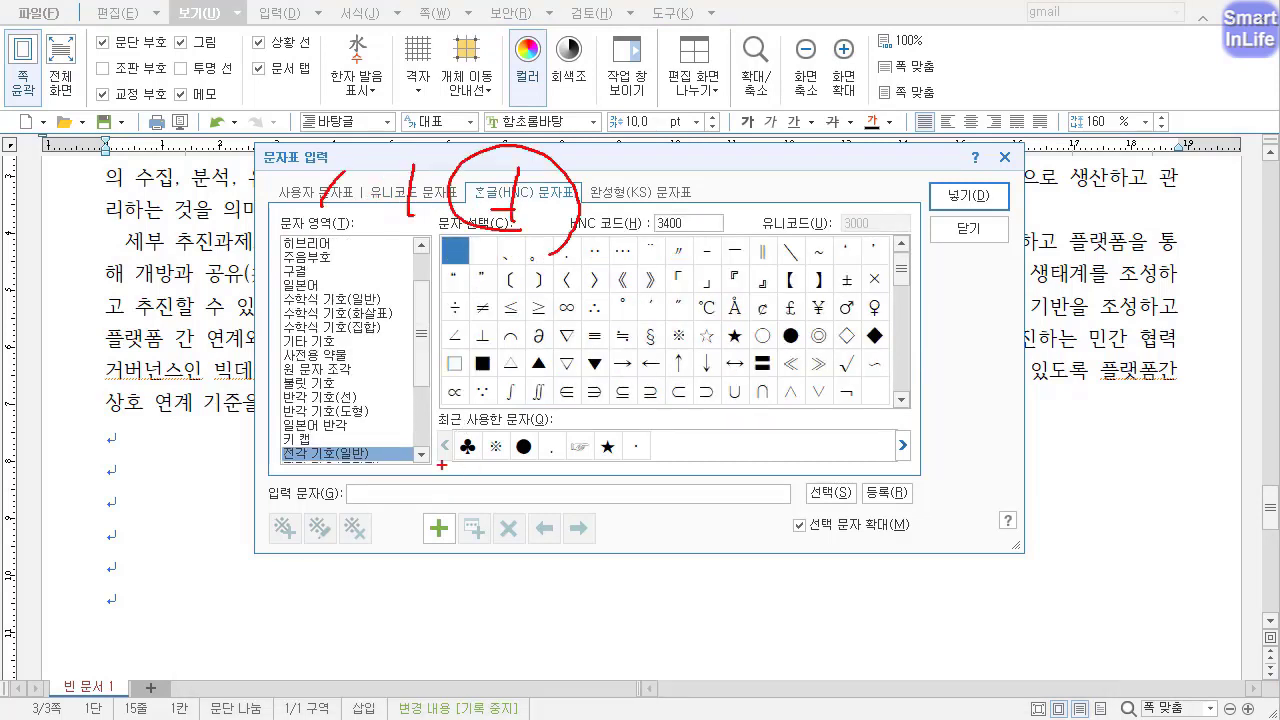
mouse_move(360, 482)
mouse_down()
mouse_move(370, 432)
mouse_move(360, 484)
mouse_up()
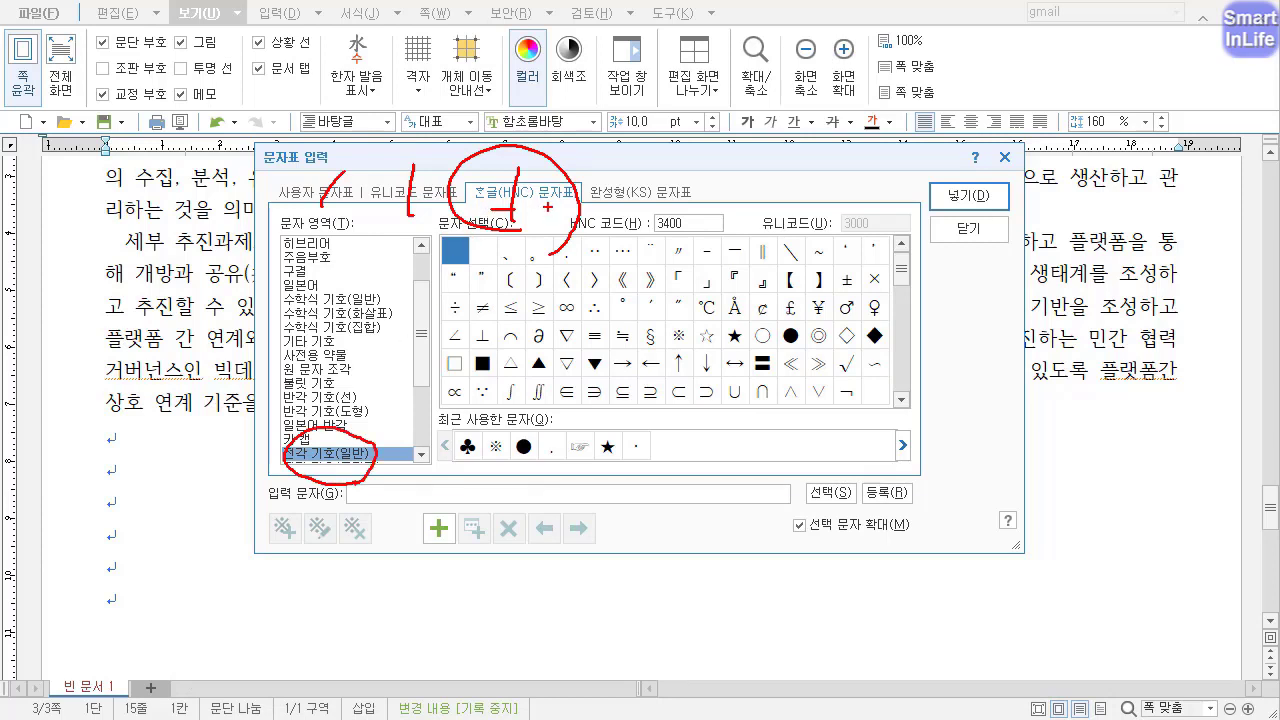
mouse_move(548, 206)
mouse_down()
mouse_move(490, 167)
mouse_move(553, 226)
mouse_up()
mouse_move(344, 488)
mouse_down()
mouse_move(264, 450)
mouse_move(346, 480)
mouse_up()
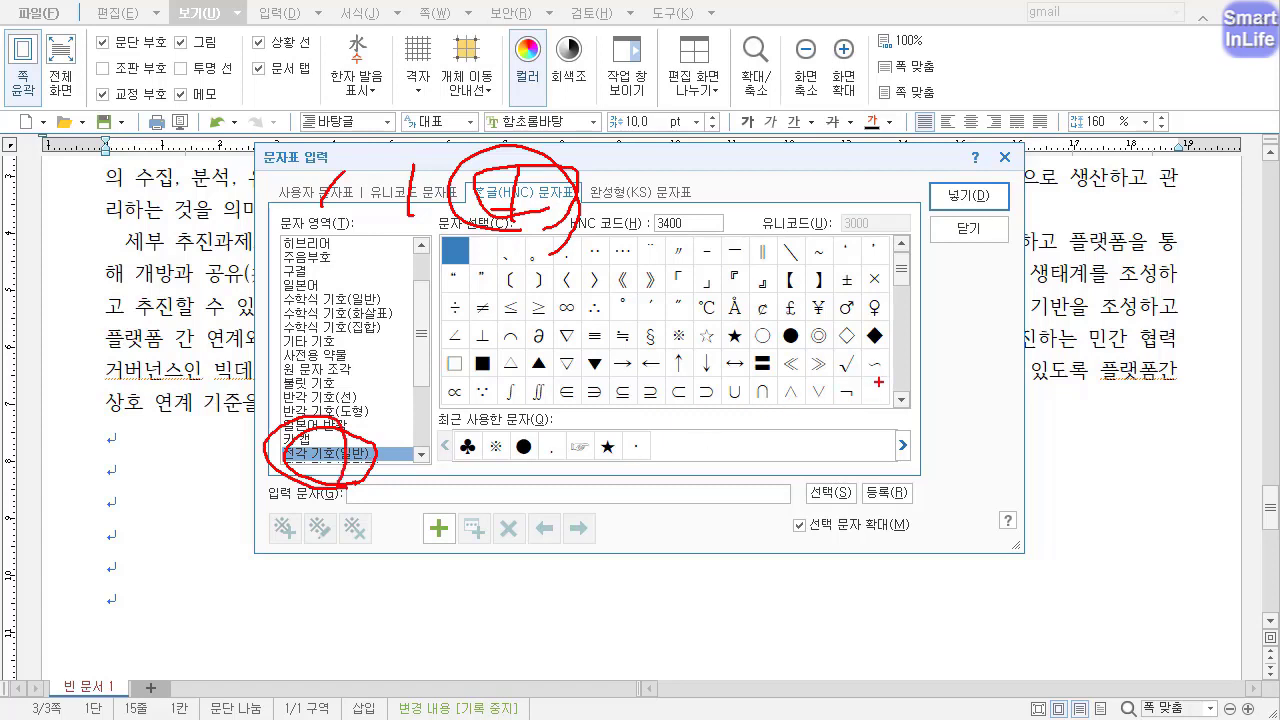
key(Escape)
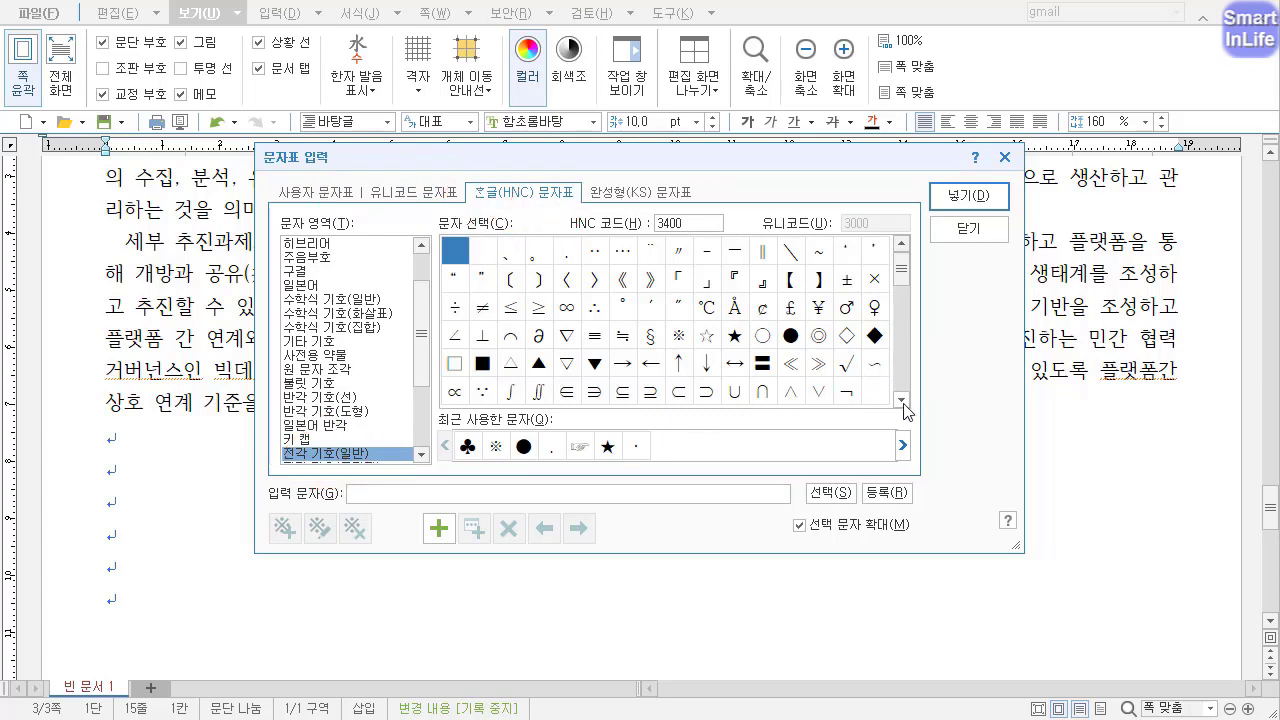
Insert the ♣ symbol from the 전각 기호(일반) characters on the line below the blank line.
scroll(901, 399, down, 5)
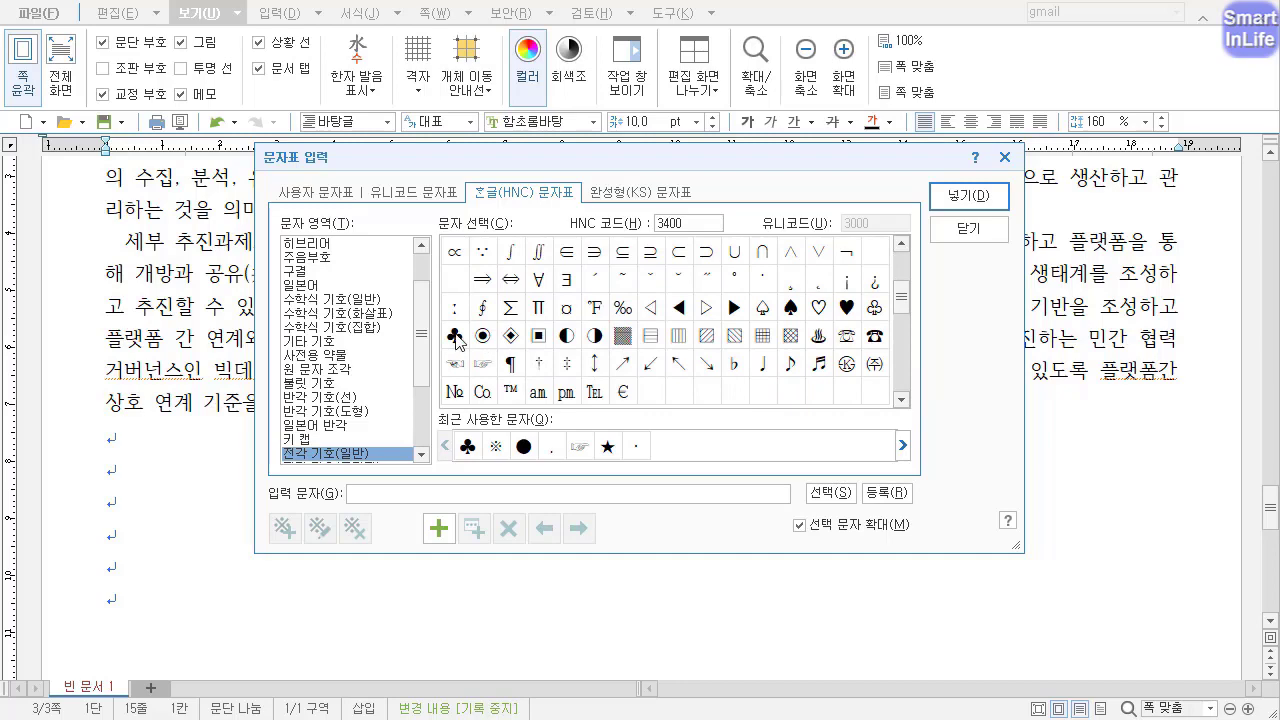
click(458, 342)
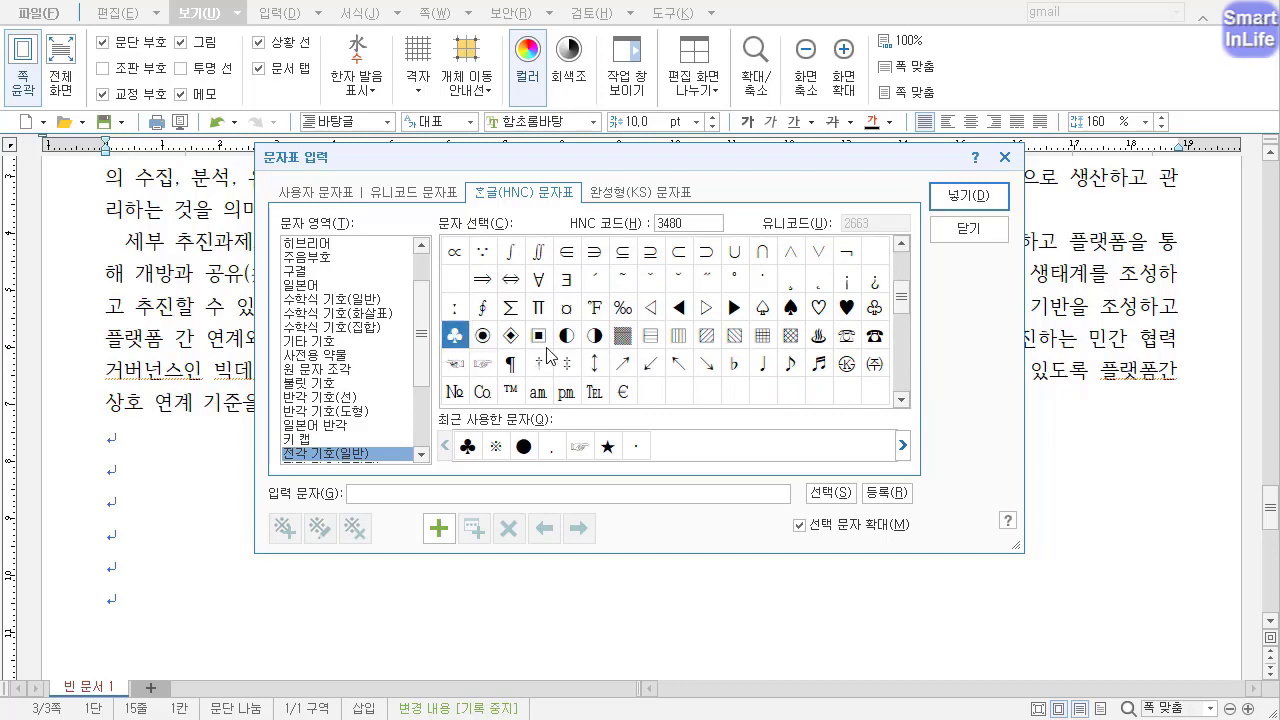
key(Return)
Write the heading "데이터사업 통합설명회 개요" after the ♣ symbol, followed by a line break.
text(데잍)
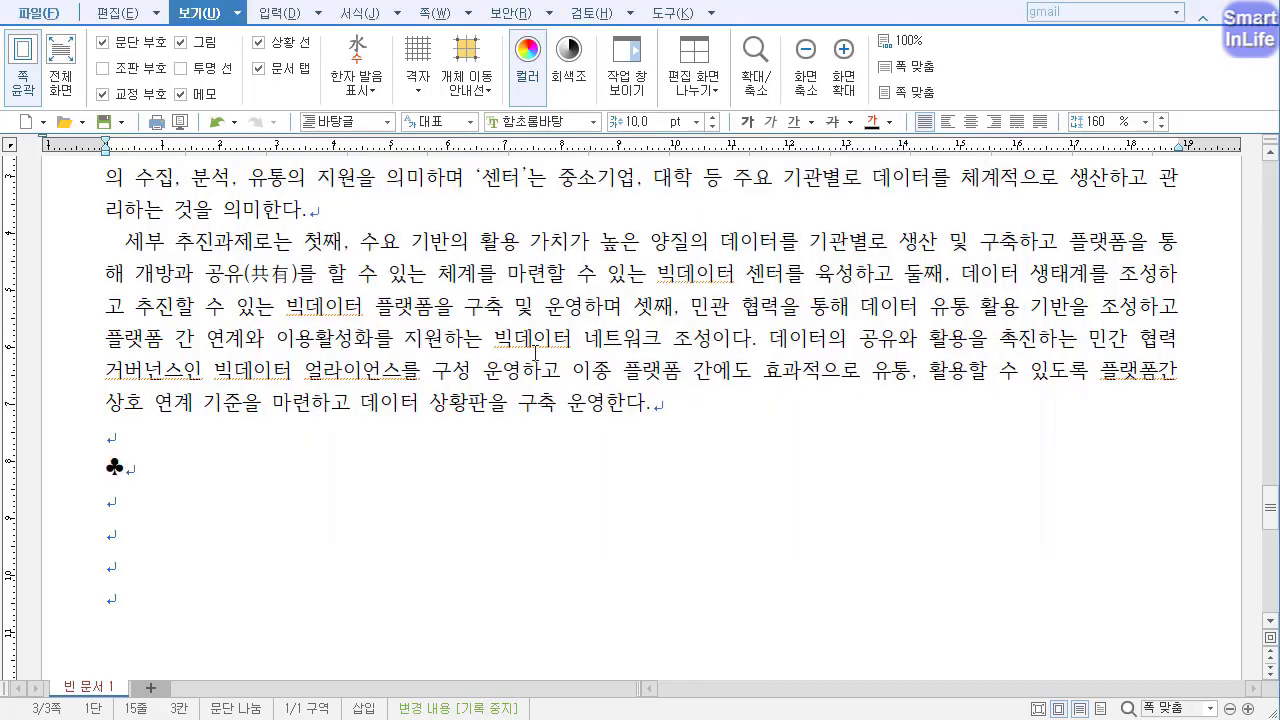
text(터사업 토)
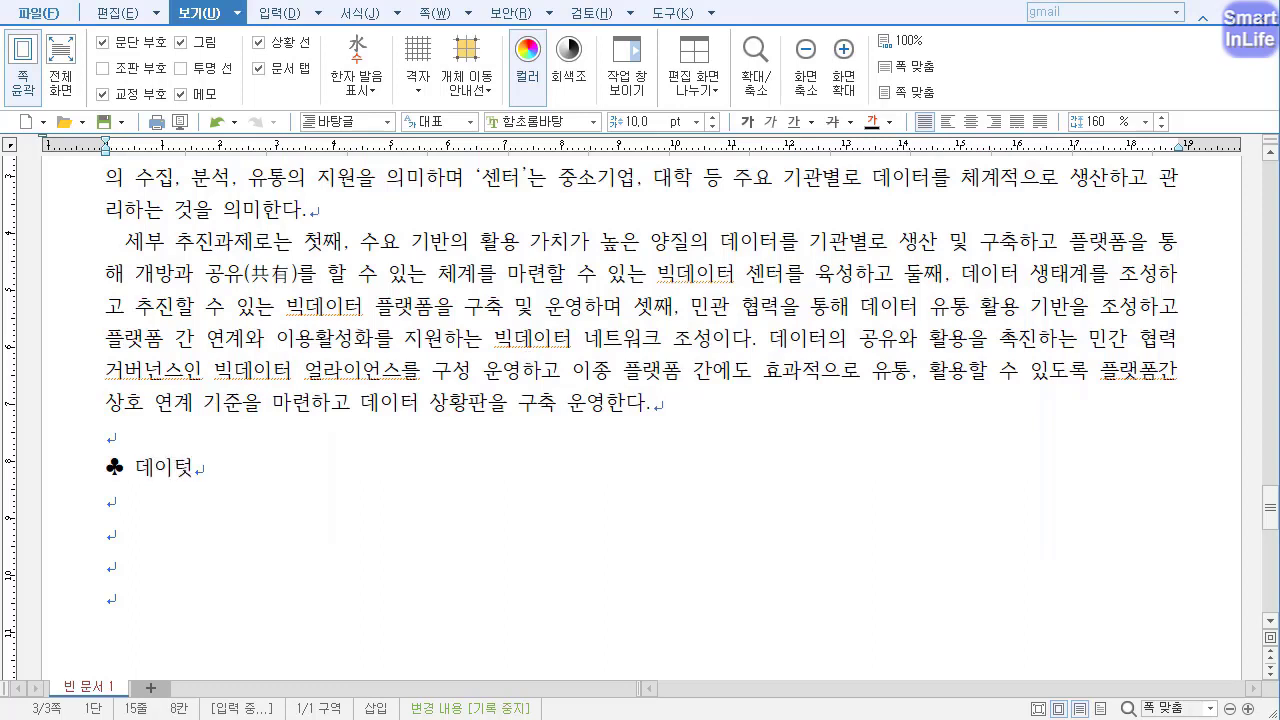
text(합설명회)
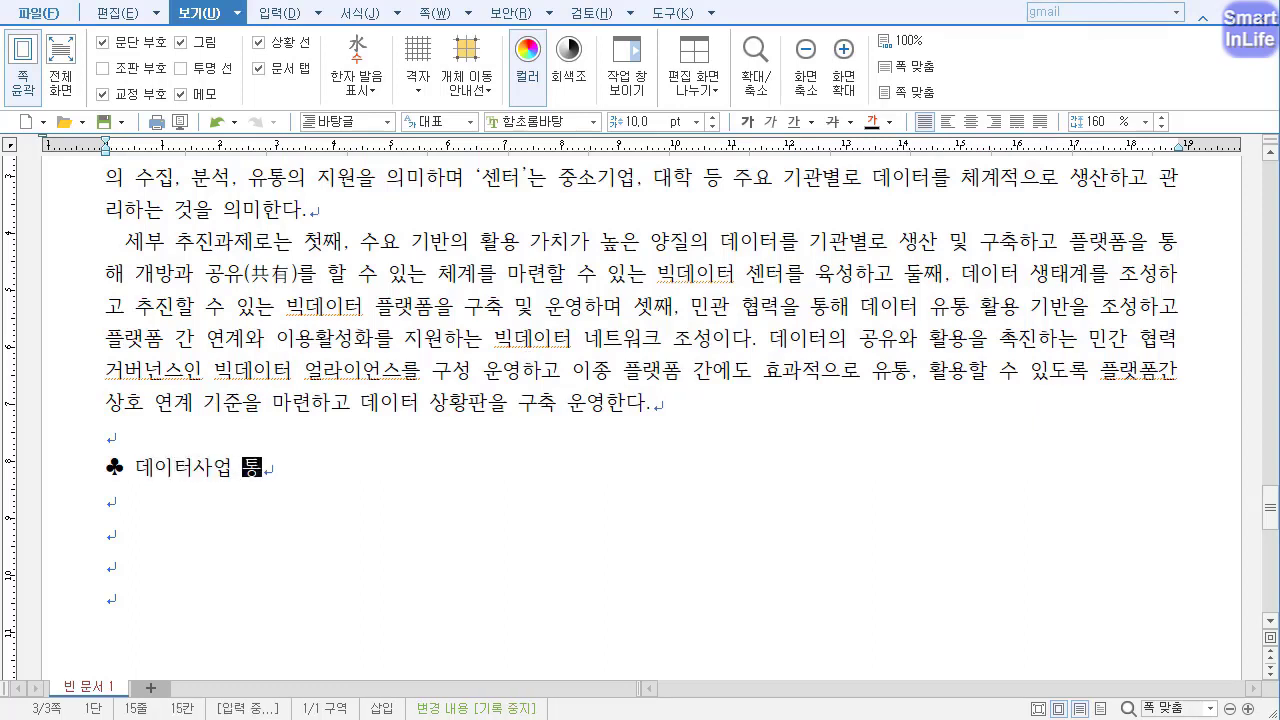
text( 개요)
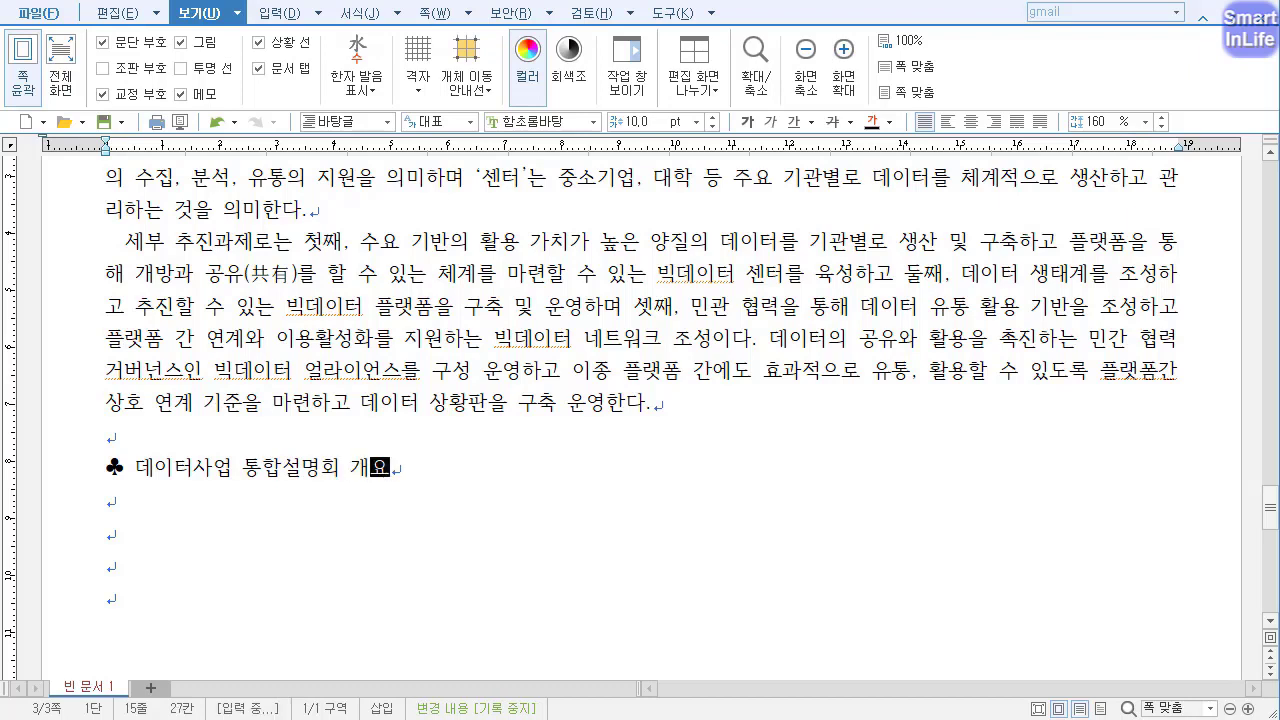
key(Return)
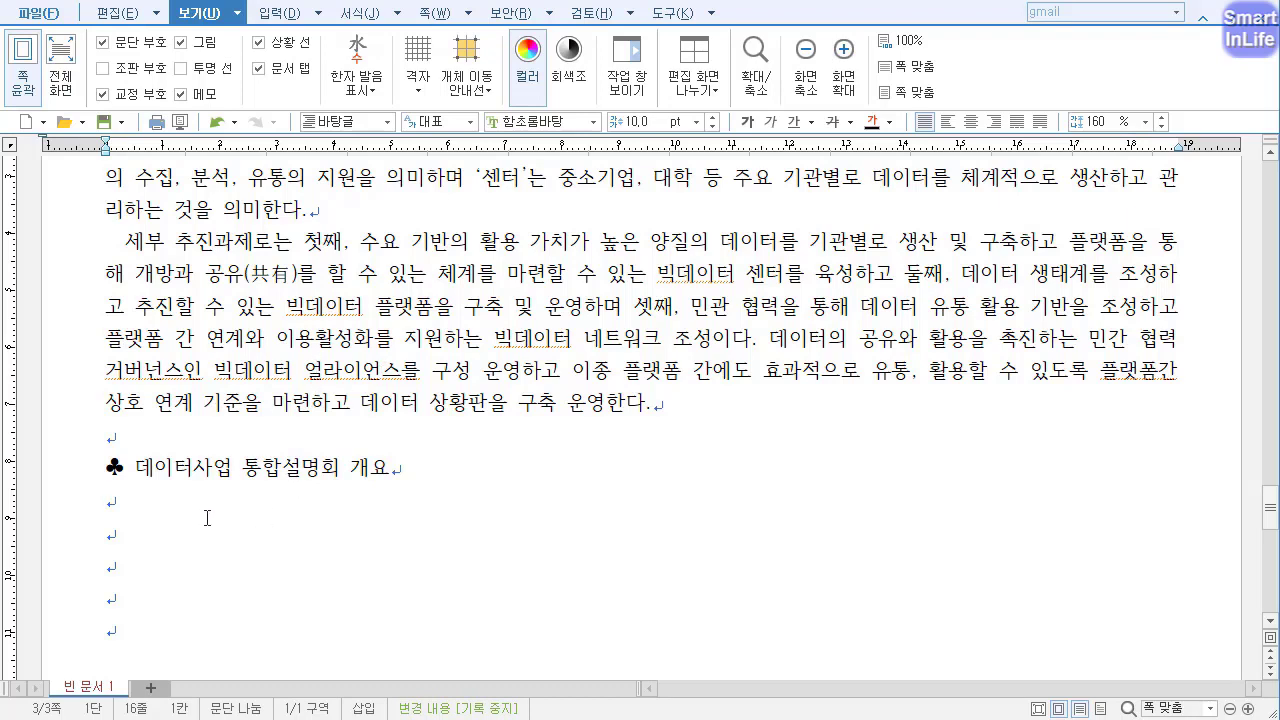
Add the overview lines below the ♣ heading, from "일시 및 장소" through "본인정보 활용지원(My data) 사업(97억)", a blank line and "사업 추진 절차 및 향후 일정".
text(일시 및 장소 일시 : 2019. 11. 14(목), 15:00 - 18:00 장소 : 코엑스 컨퍼런스룸 E5, 6홀 주요 설명 사업 빅데이터 플랫폼 및 네트워크 구축 사업(743억) 본인정보 활용지원(My data) 사업(97억)  사업 추진 절차 및 향후 일정)
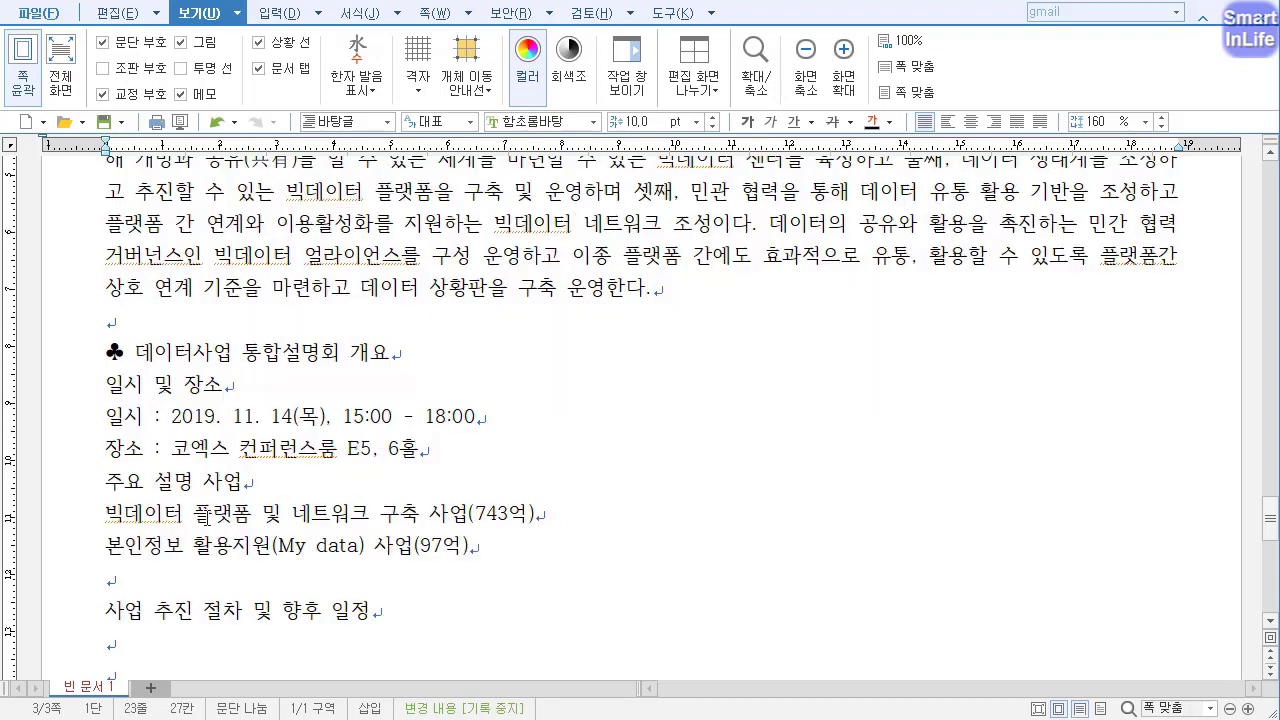
click(137, 390)
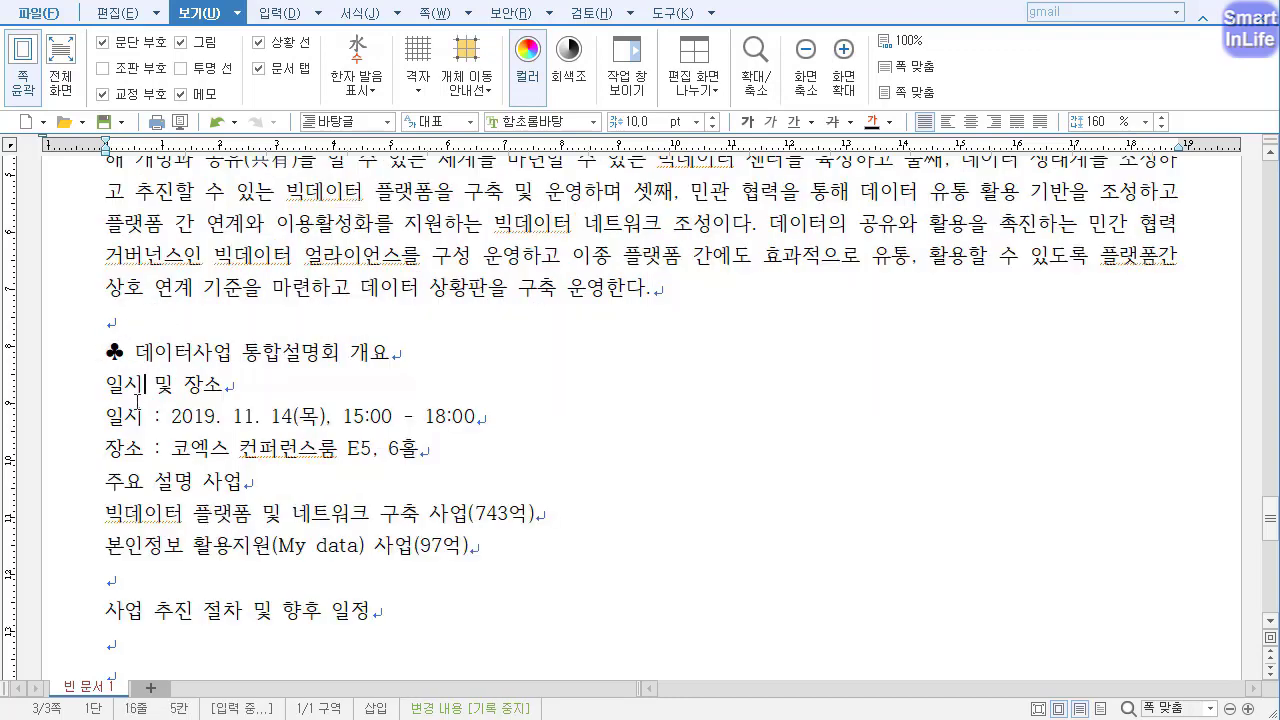
click(141, 508)
click(84, 526)
Insert the ♣ symbol from the 한글(HNC) character table before the "사업 추진 절차 및 향후 일정" heading.
click(106, 614)
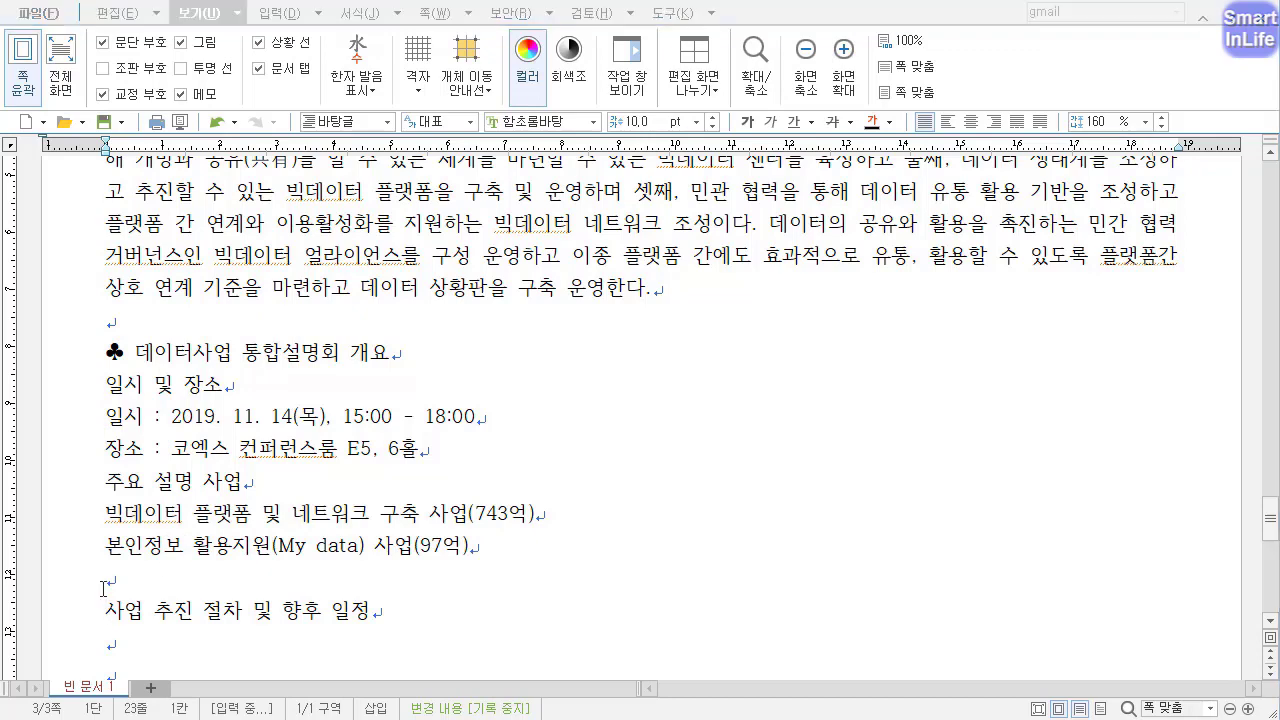
key(ctrl+F10)
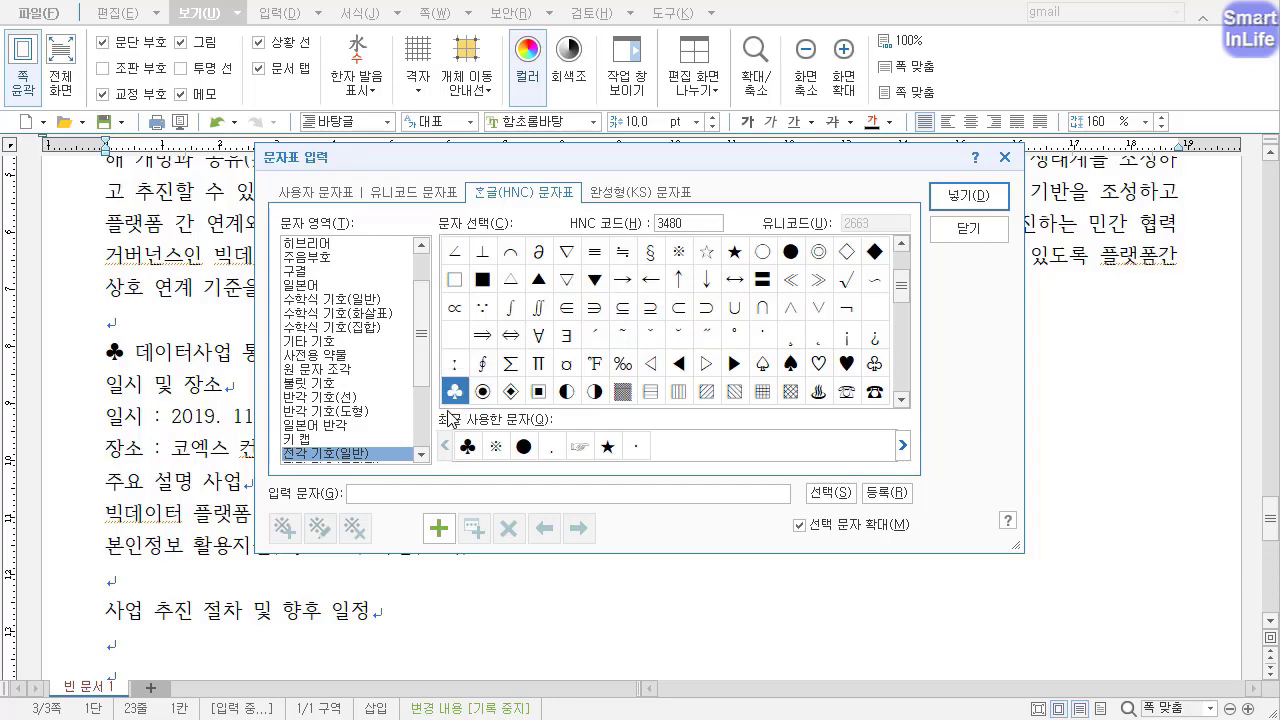
key(Return)
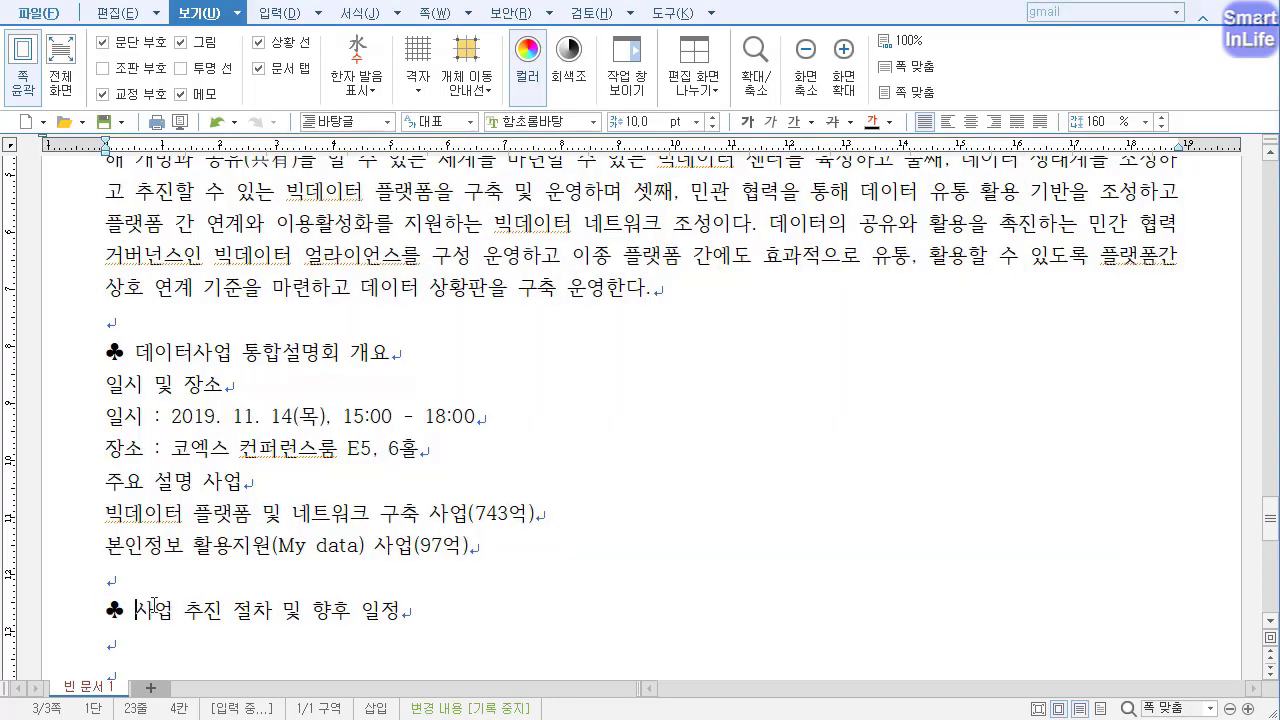
Insert a table with 6 rows and 4 columns, treated like a character, on the line below the "사업 추진 절차 및 향후 일정" heading.
click(134, 641)
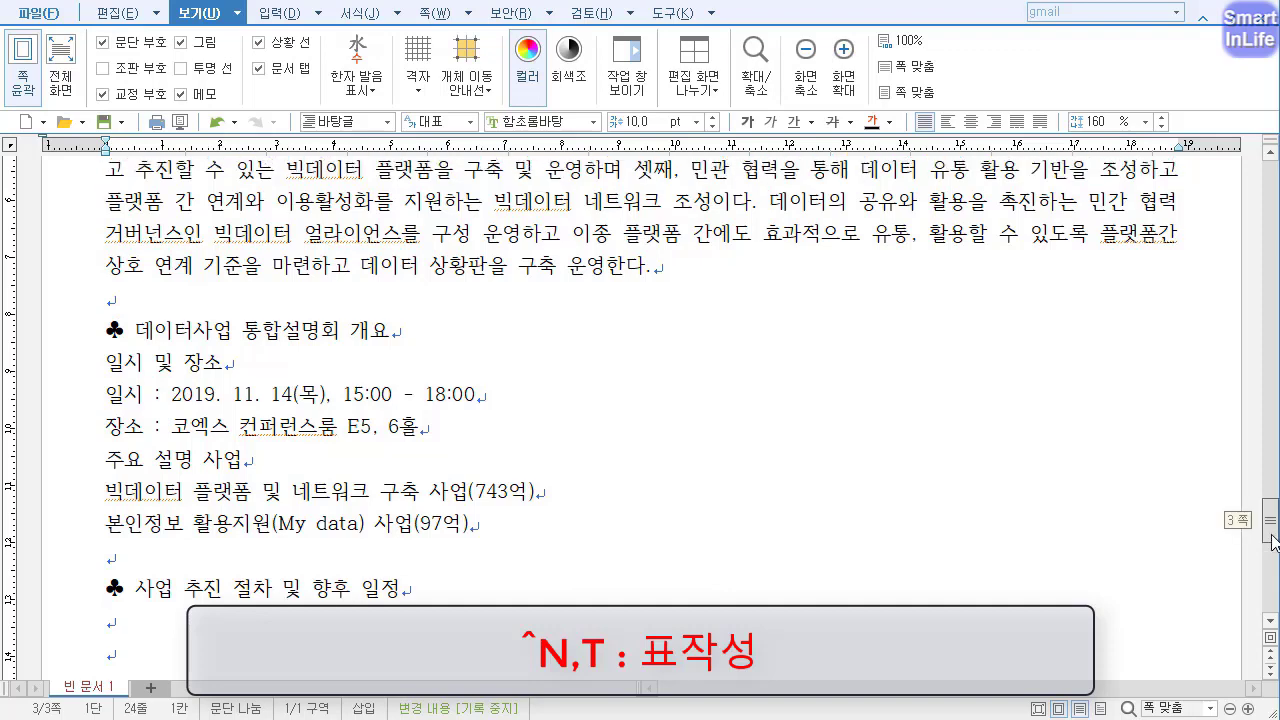
scroll(1129, 481, down, 2)
key(ctrl+n)
key(t)
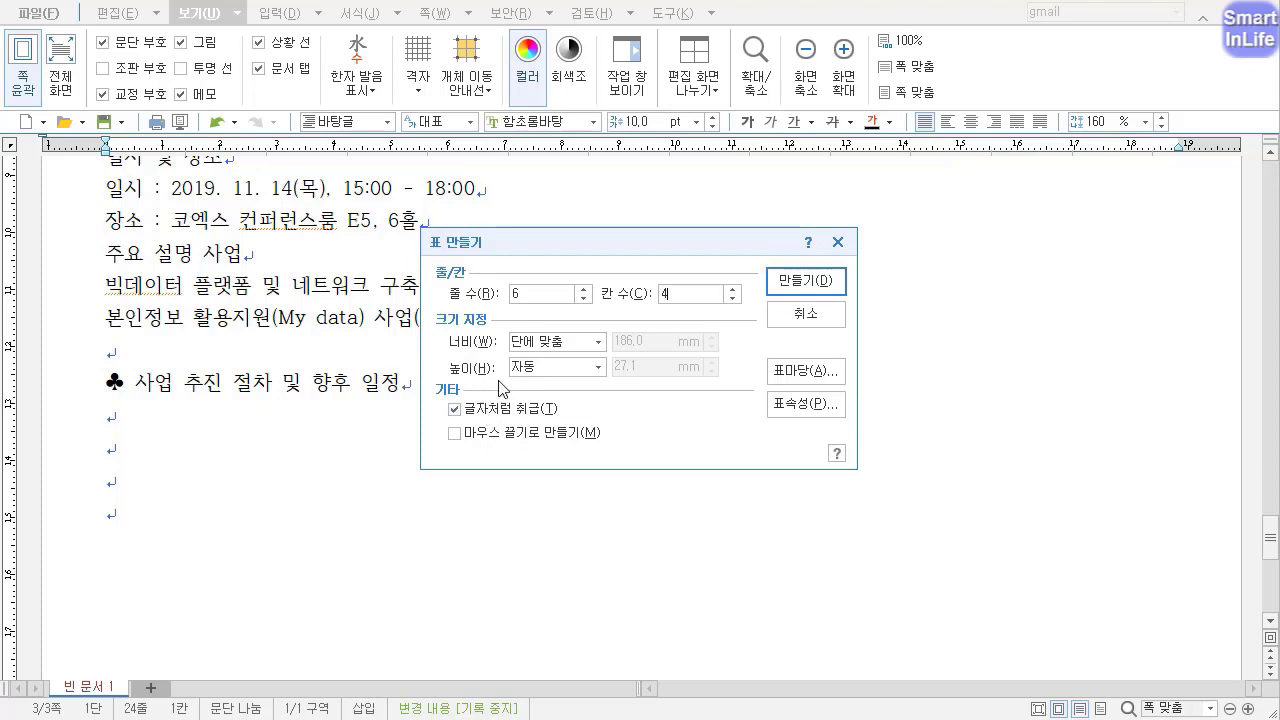
click(803, 281)
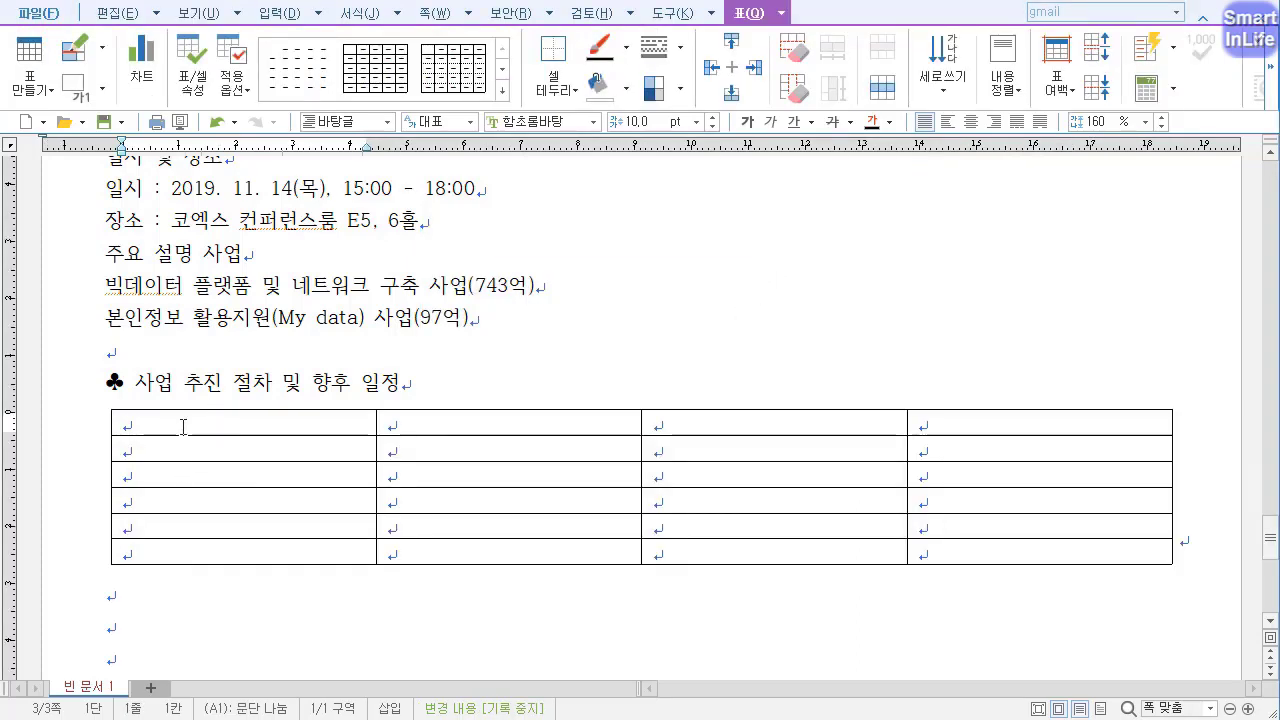
Fill the table's header row with 구분, 내용, 일정 and 비고.
text(구분)
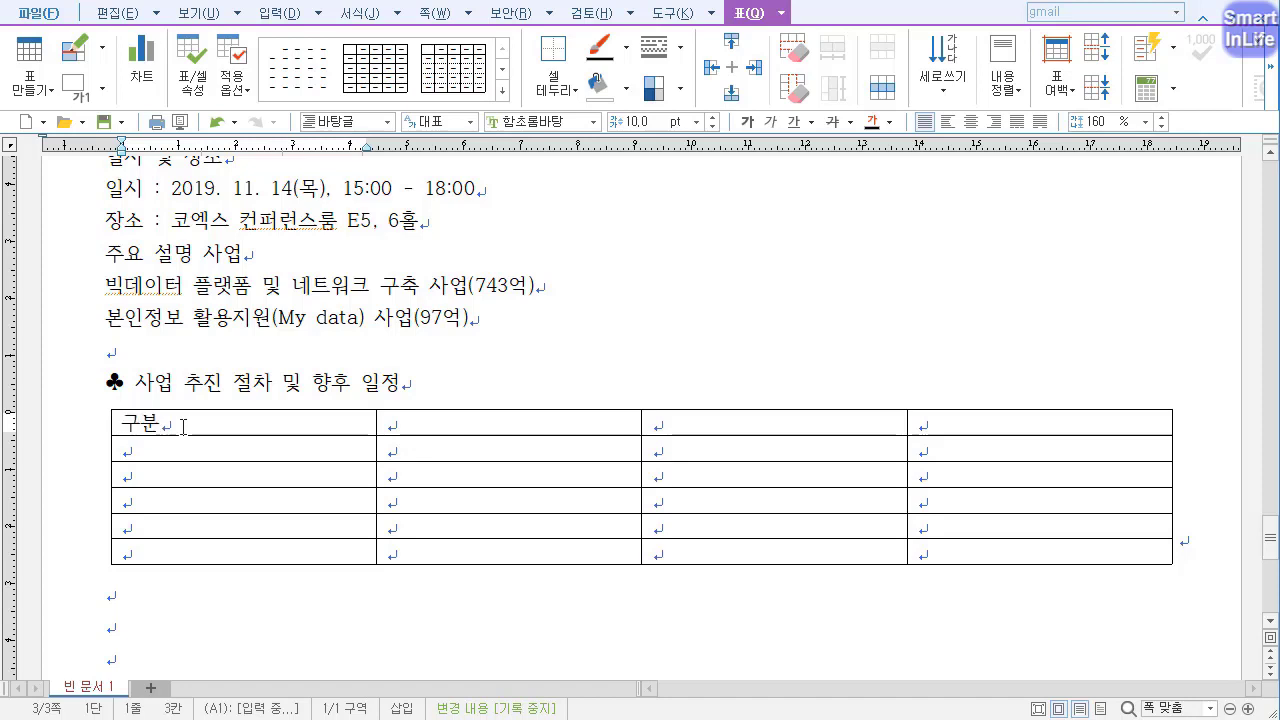
key(Tab)
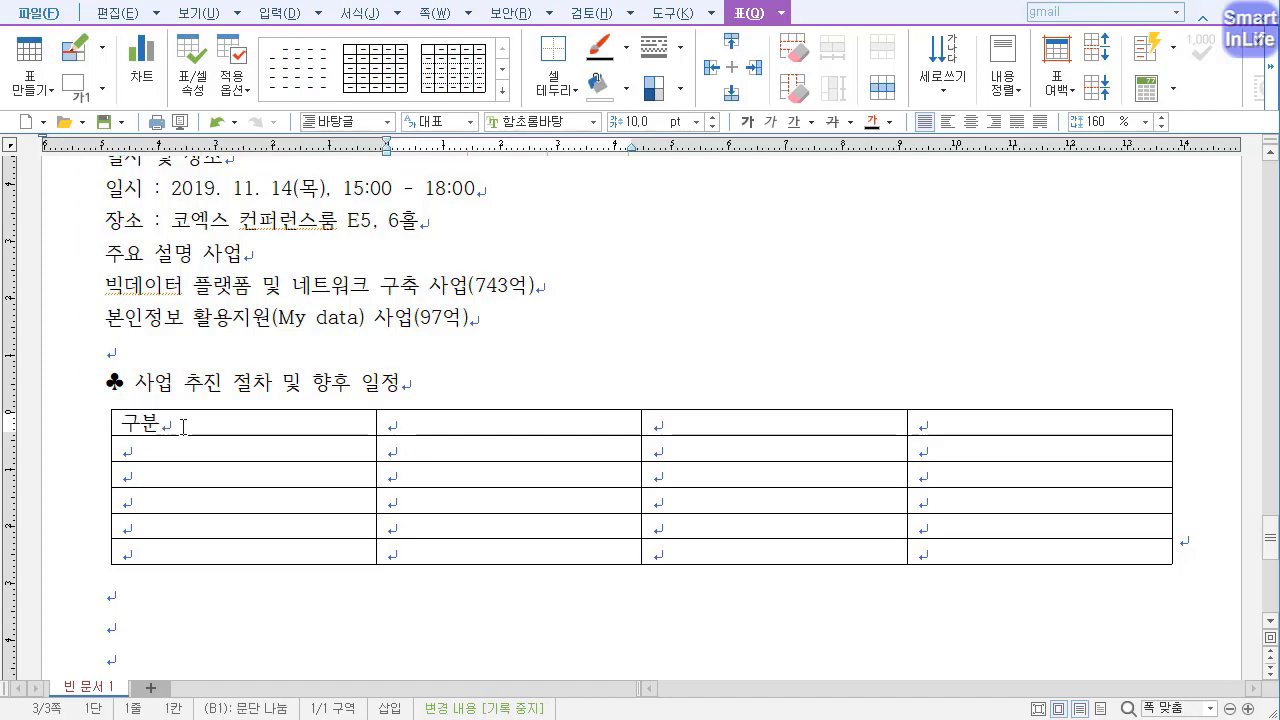
text(내용)
key(Tab)
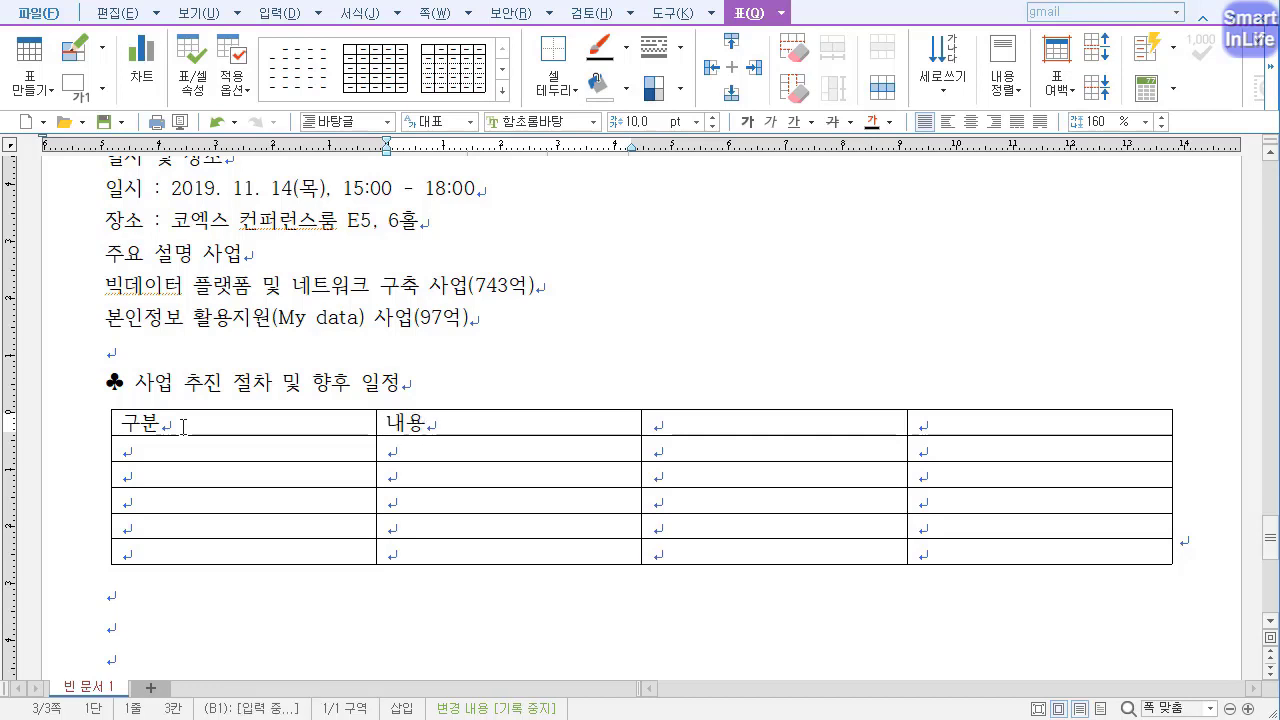
text(일정)
key(Tab)
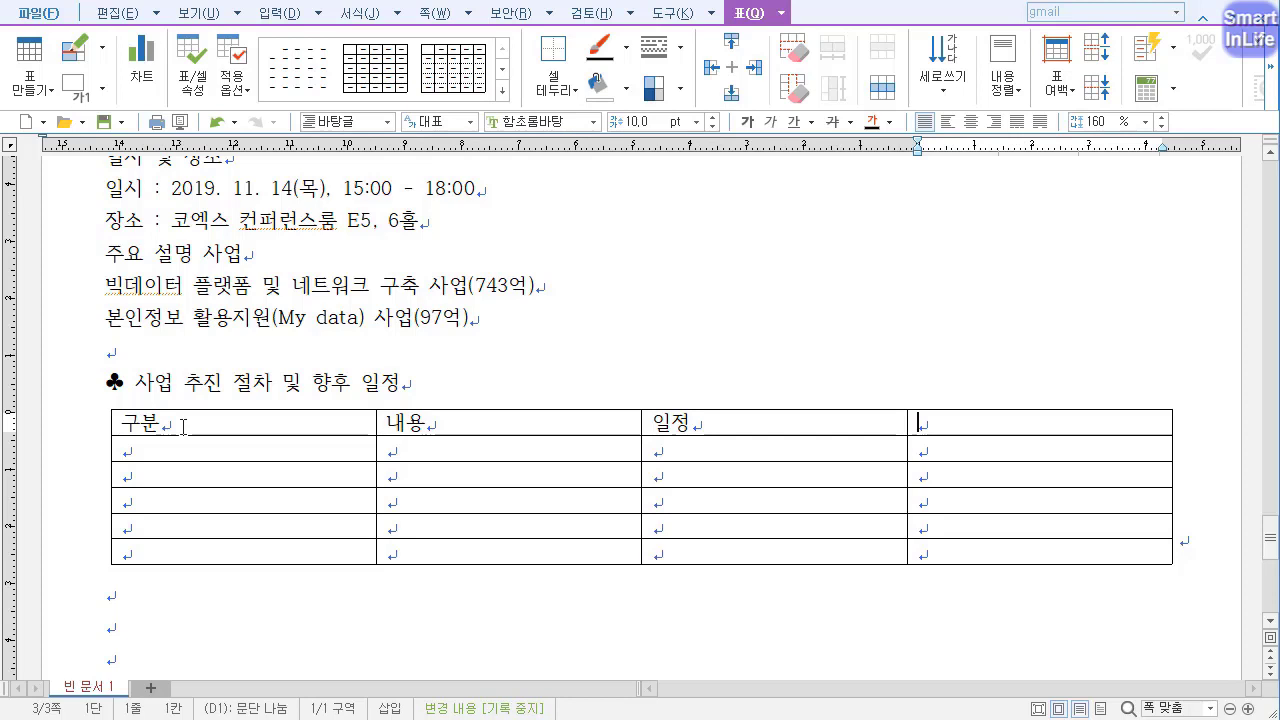
text(비고)
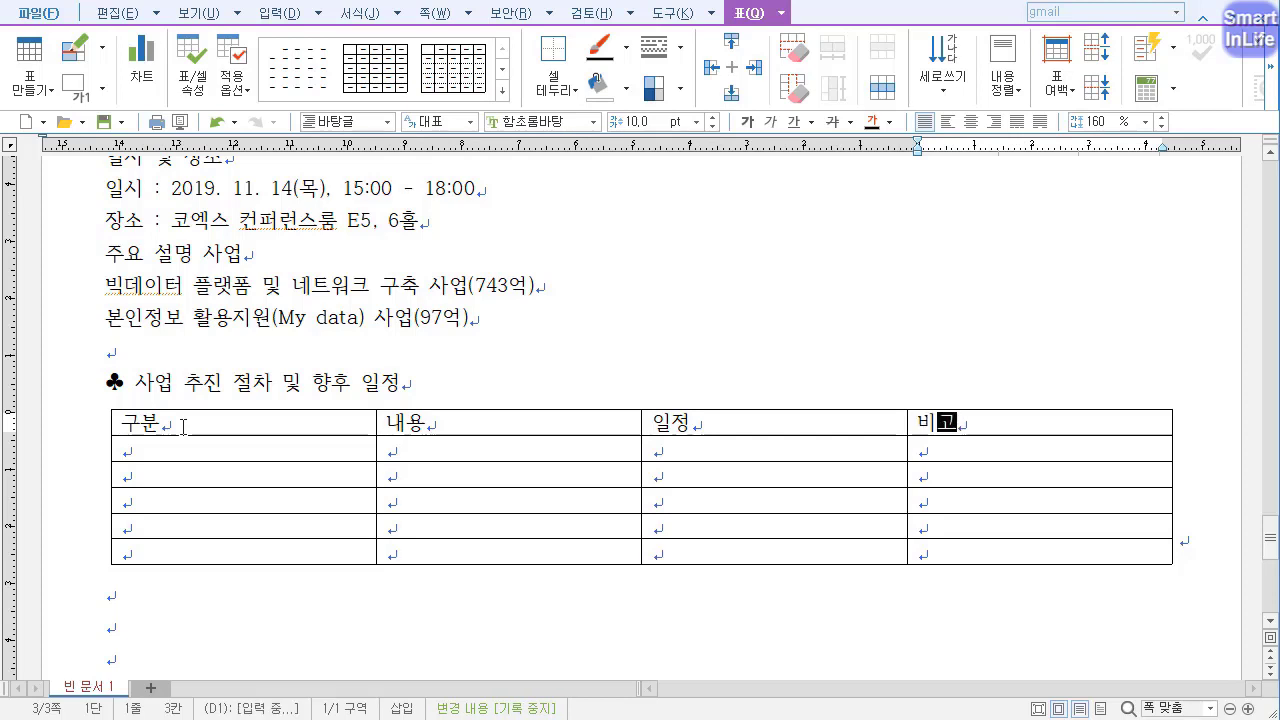
key(Tab)
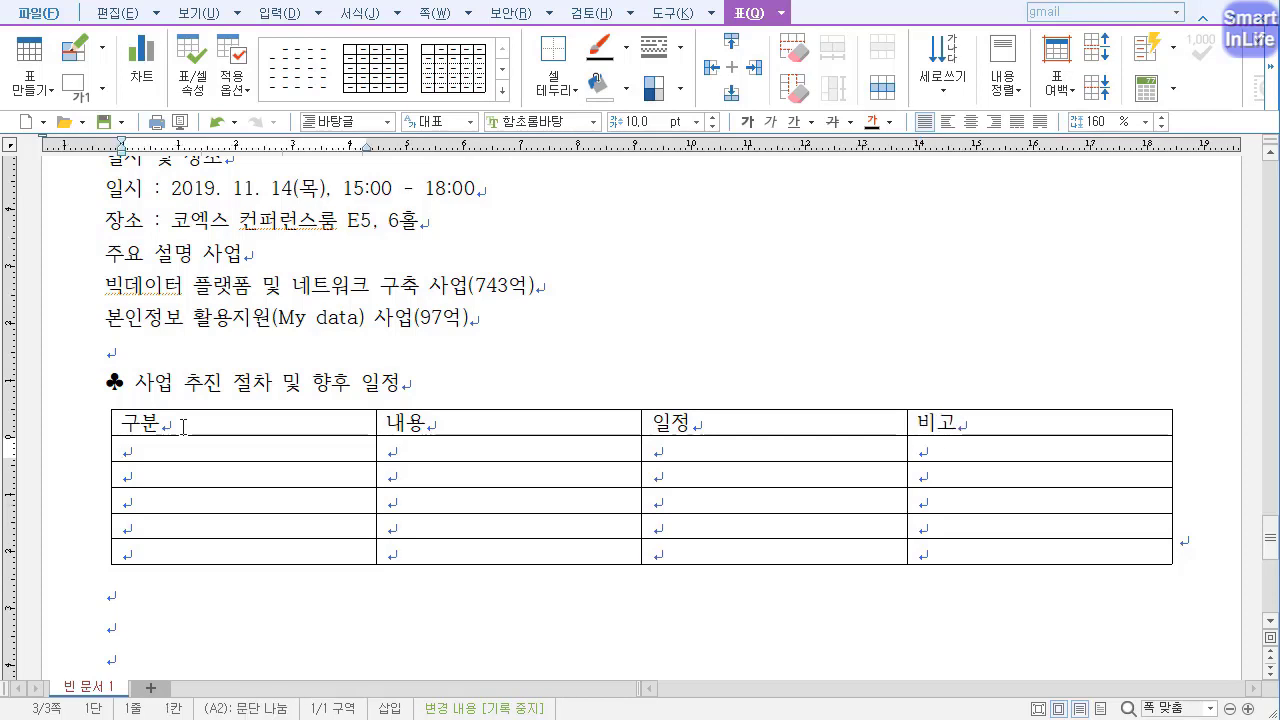
Start the second table row with "과제 공모" under 구분 and "NIA 홈페이지 등을 통한 과제 공모 공고" under 내용.
text(과제)
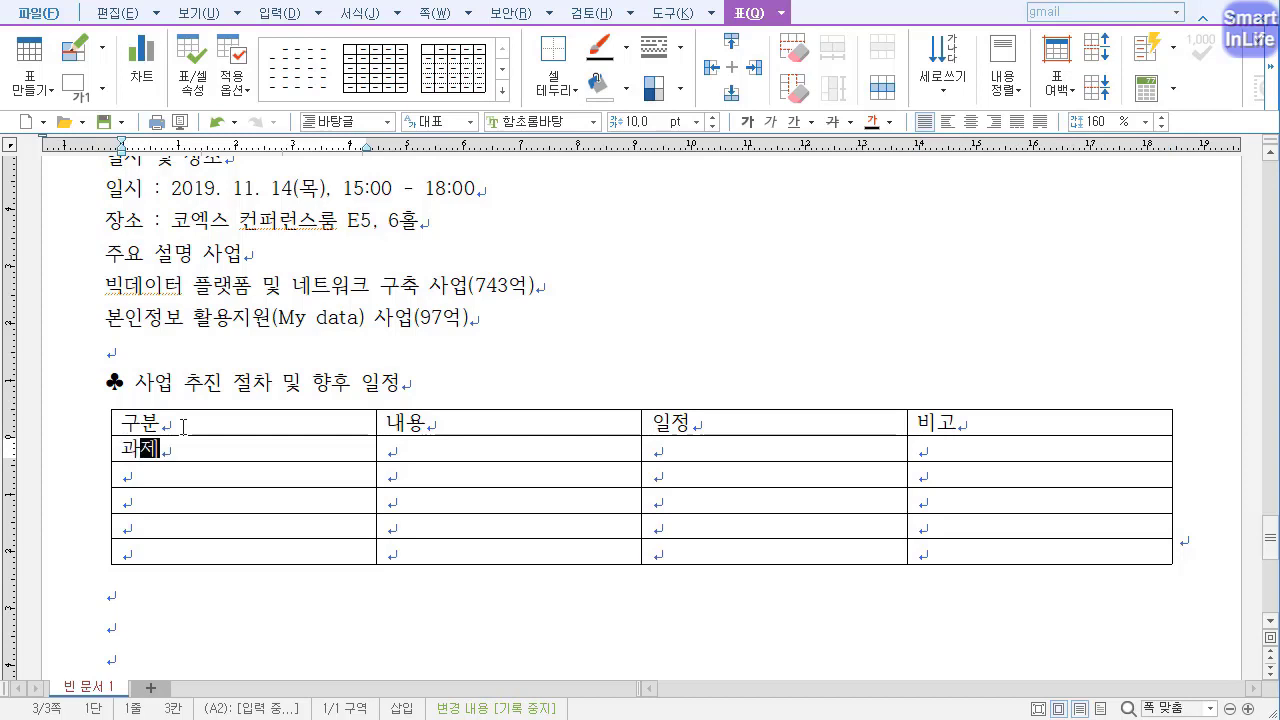
text( ㄱ공모)
key(Tab)
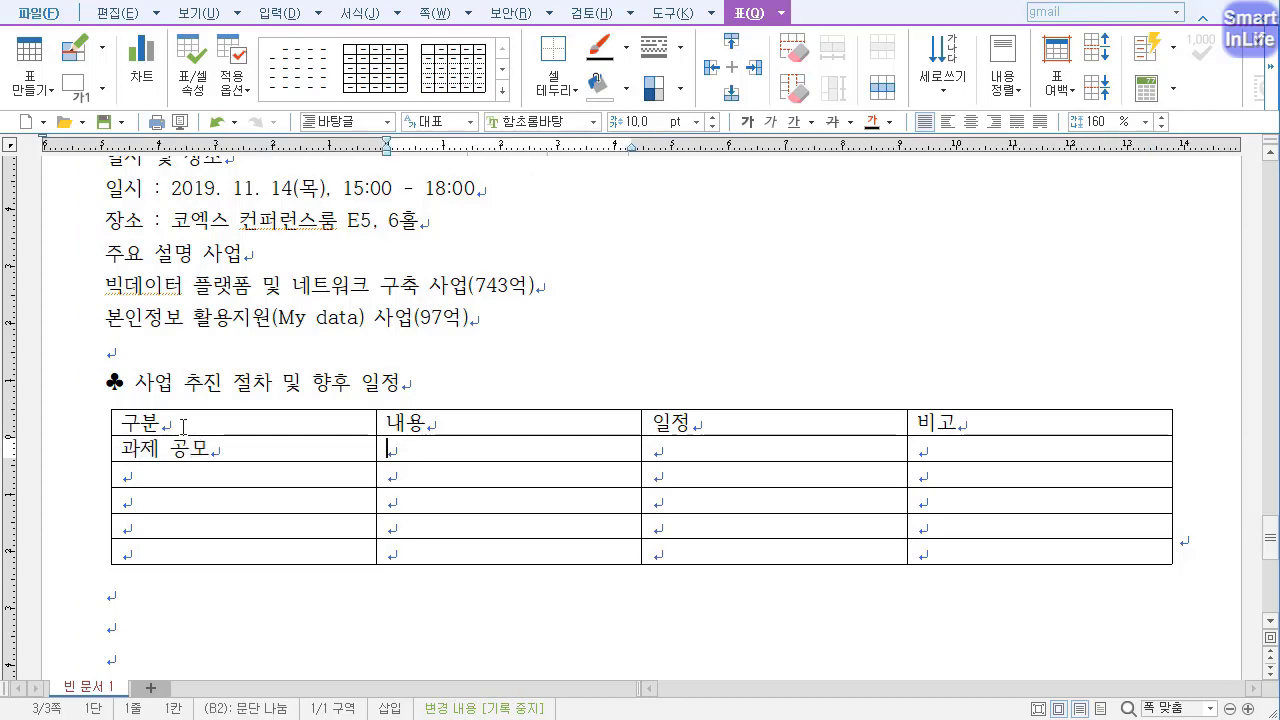
text(NIS)
key(BackSpace)
text(A)
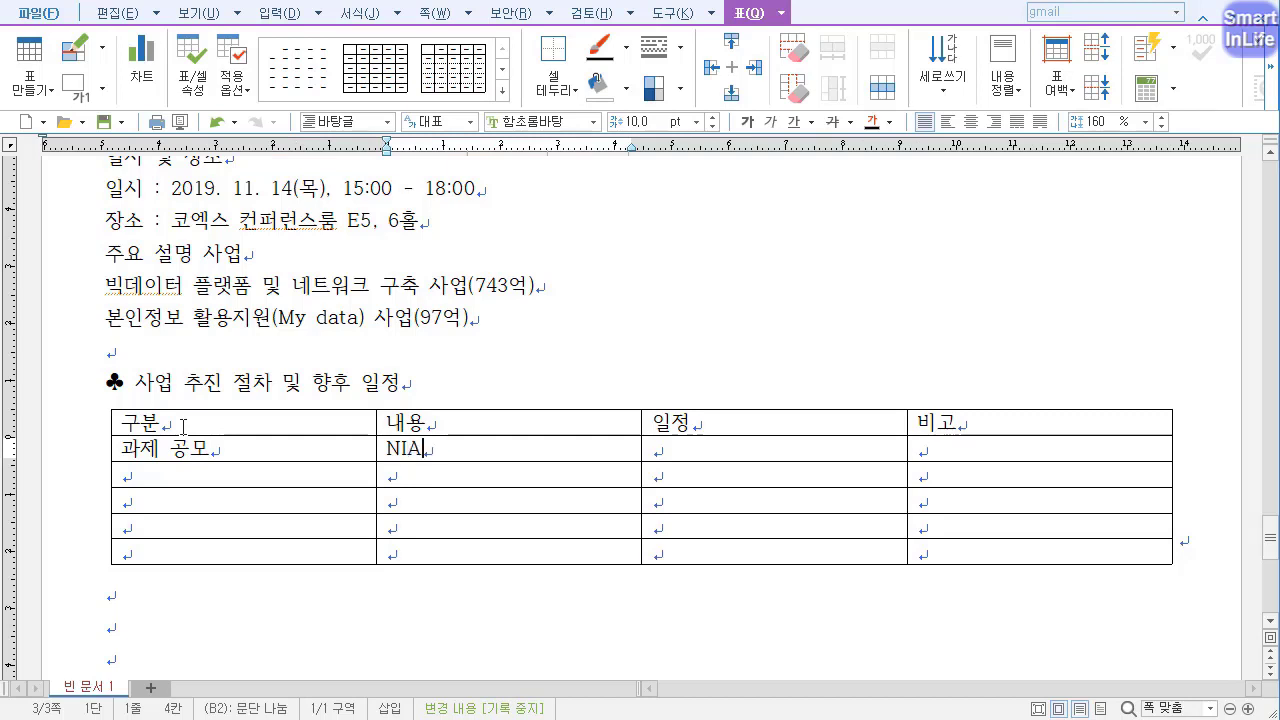
text( 홈페)
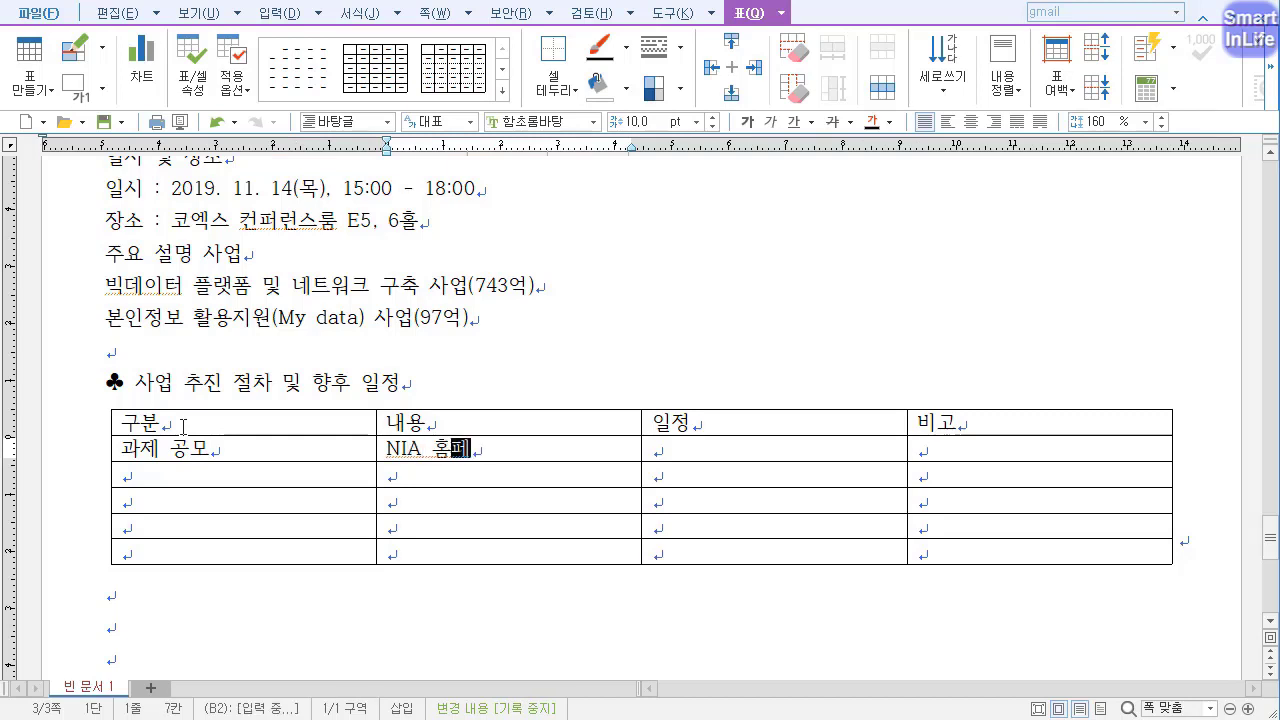
text(이지 등ㅇ을 통)
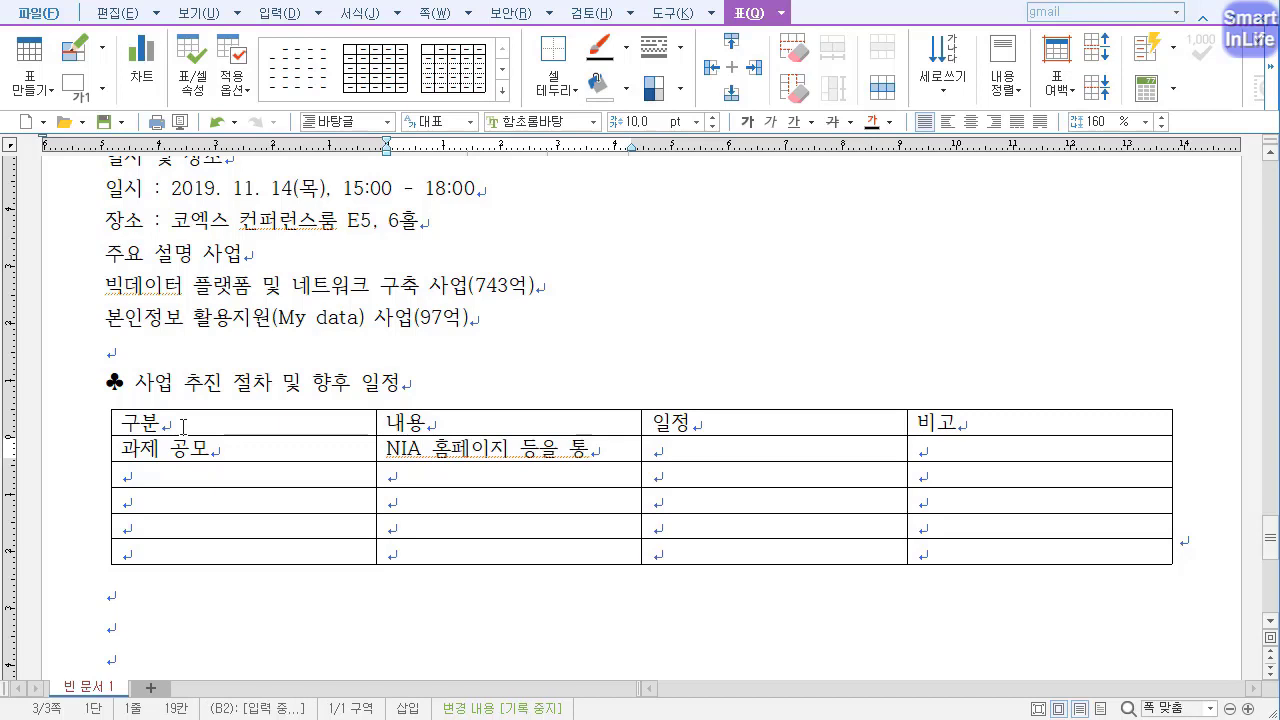
text(한 과제 공모 공고)
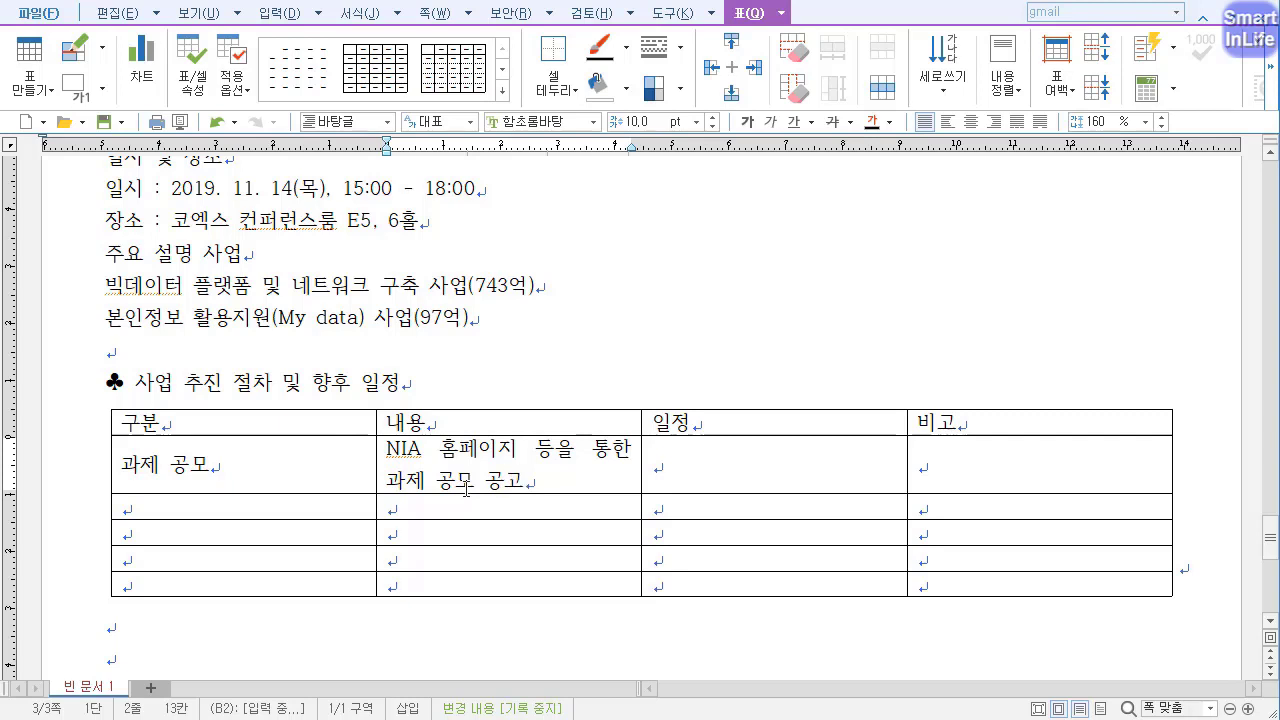
Enter 2월 and NIA in the 과제 공모 row and fill the remaining rows through 최종 평가, with "NIA와 수행기관" as the 과제 심의조정 remark.
key(Tab)
text(2월)
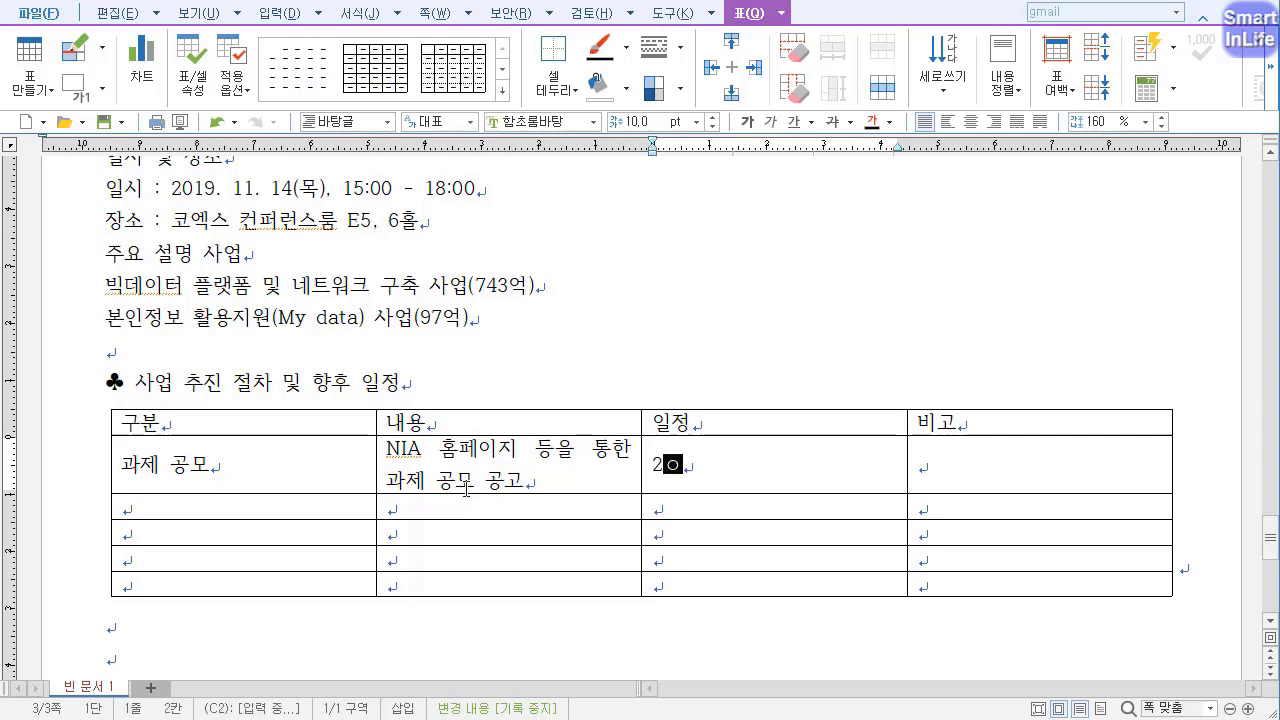
key(Tab)
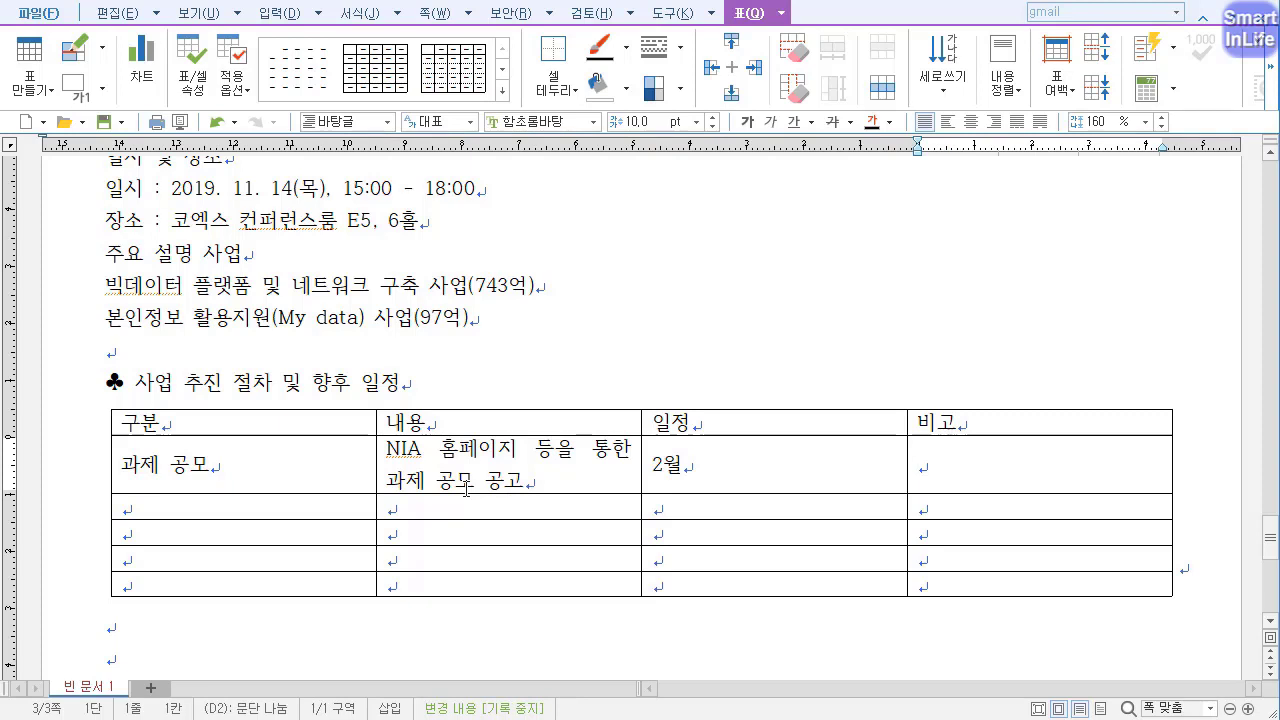
text(NIA와 수행기관)
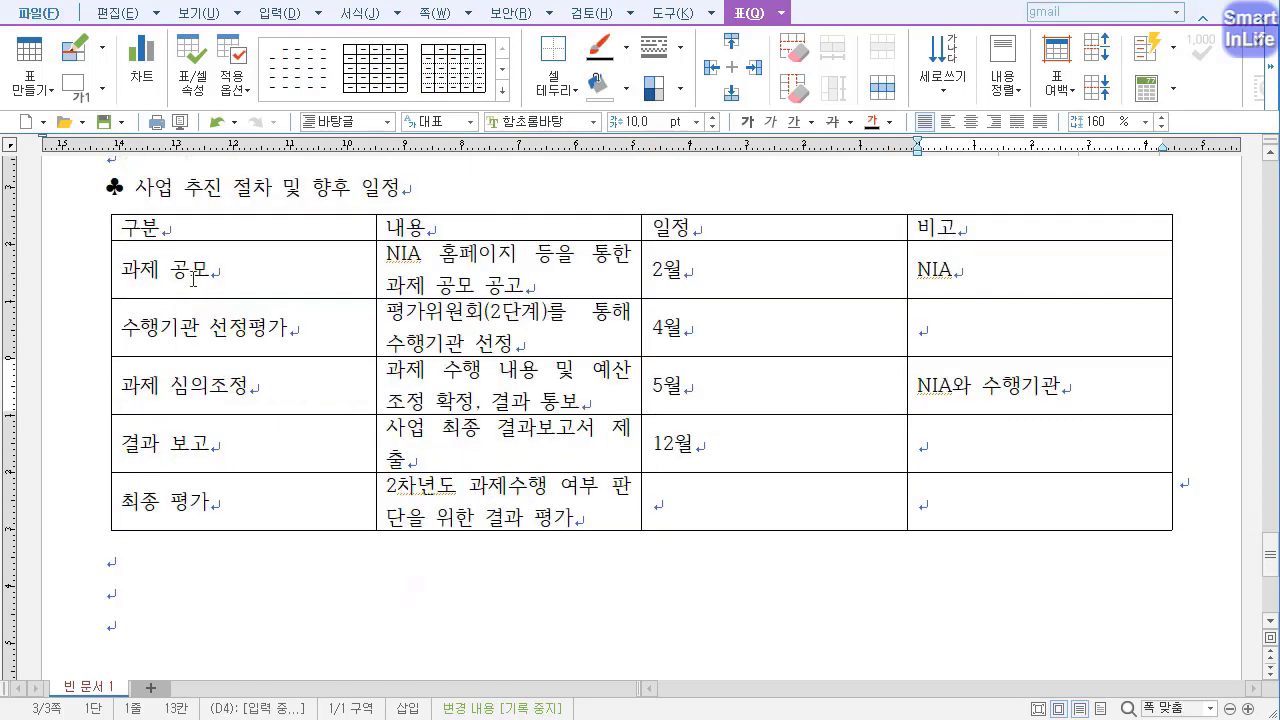
Select the 과제 공모 cell as a cell block.
click(206, 268)
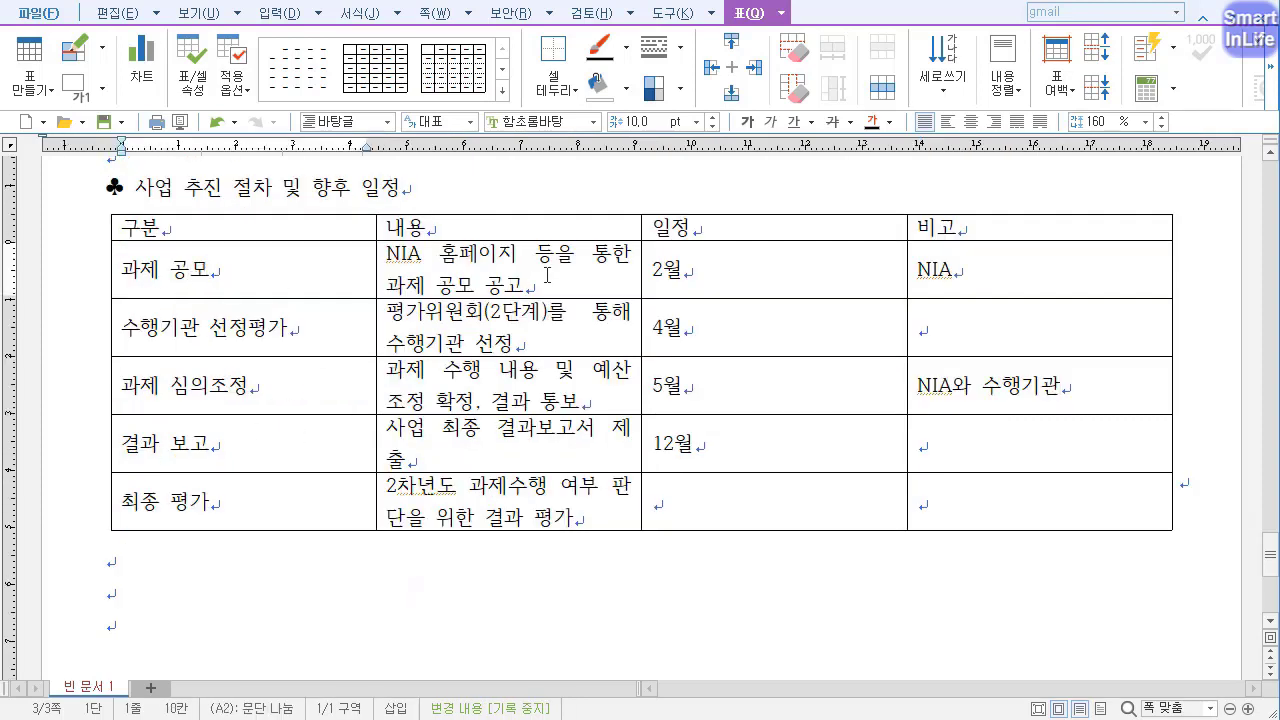
key(F5)
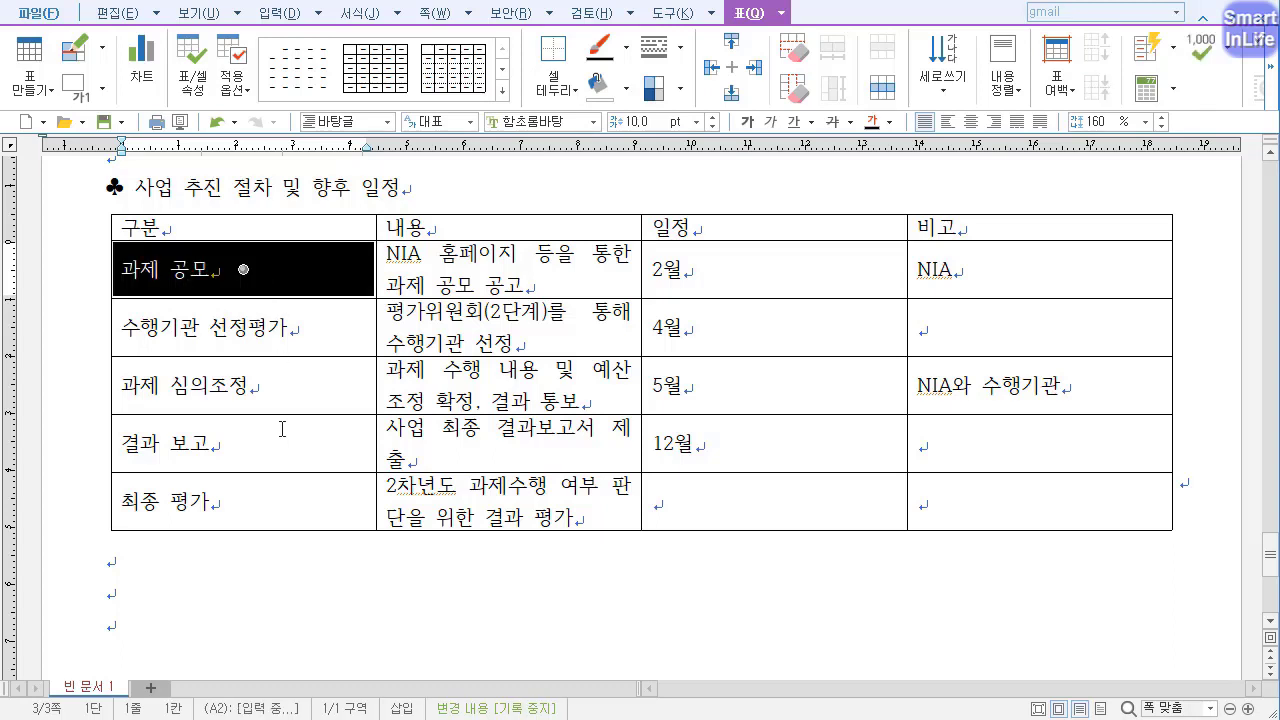
key(ctrl+Left)
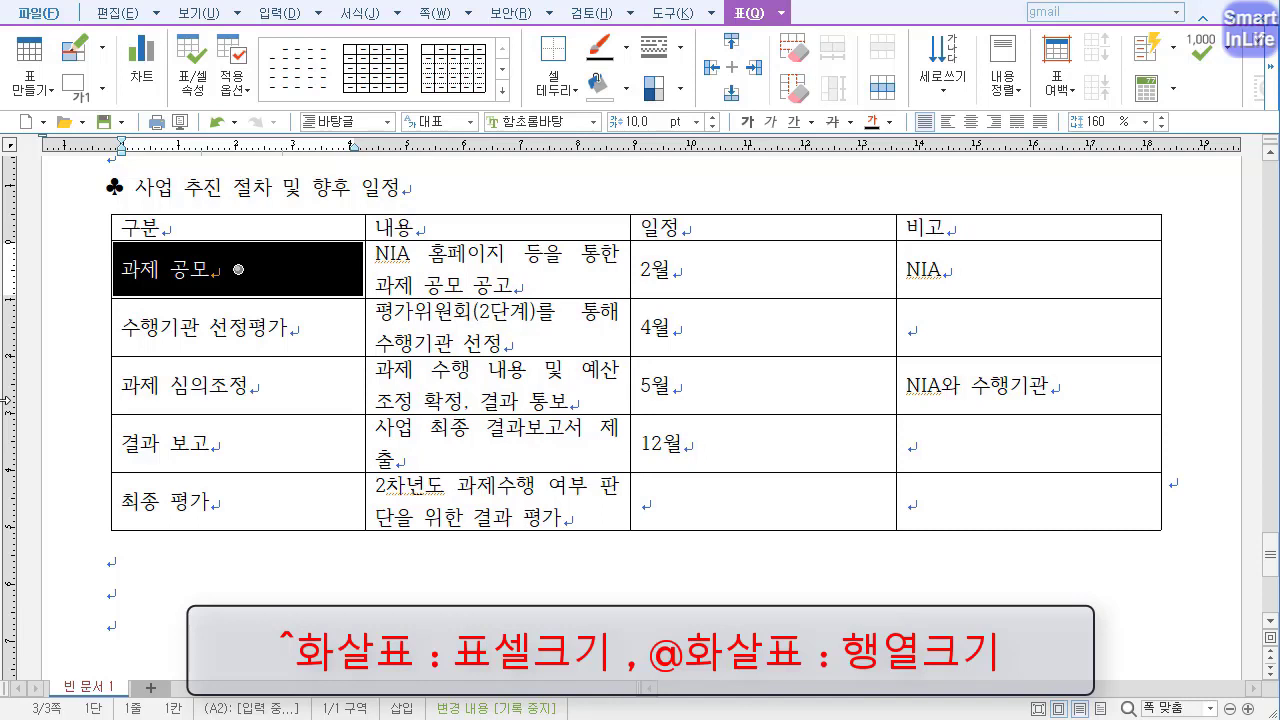
key(ctrl+Right)
key(ctrl+Right)
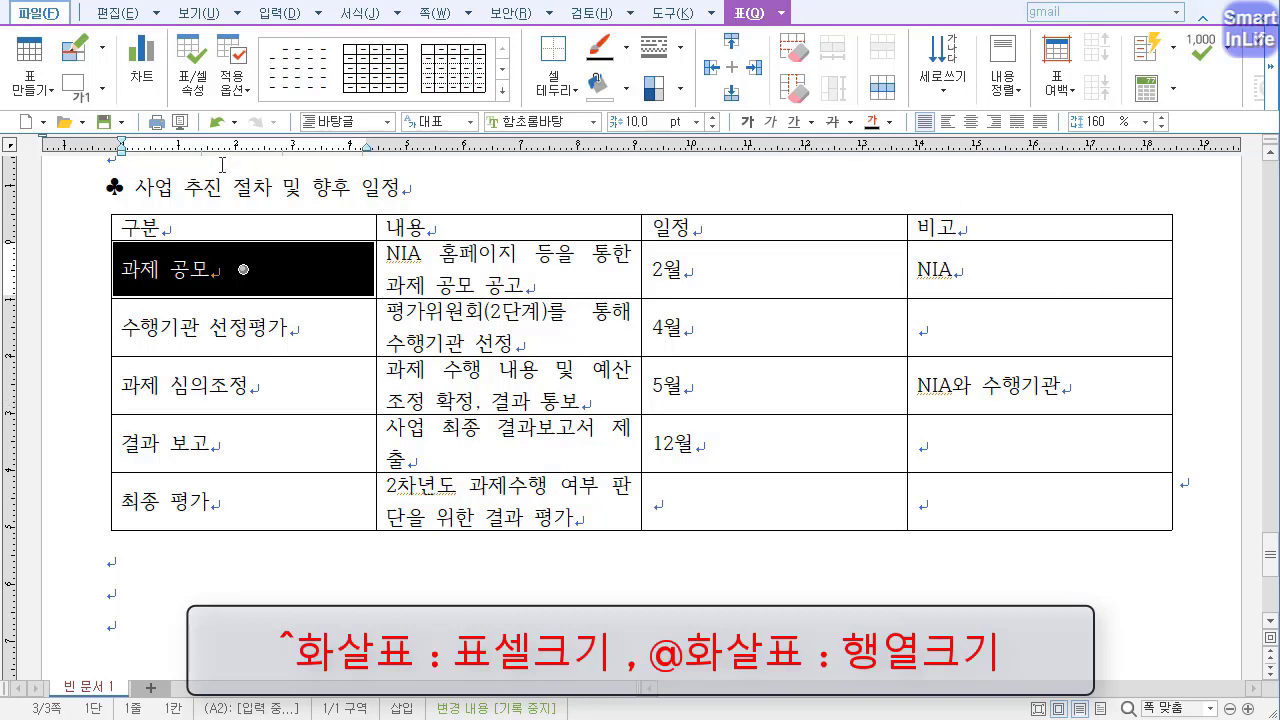
Narrow the 구분 column to just fit "수행기관 선정평가" on one line, keeping the table's overall width.
key(alt+Left)
key(alt+Left)
key(alt+Left)
key(alt+Left)
key(alt+Left)
key(alt+Left)
key(alt+Left)
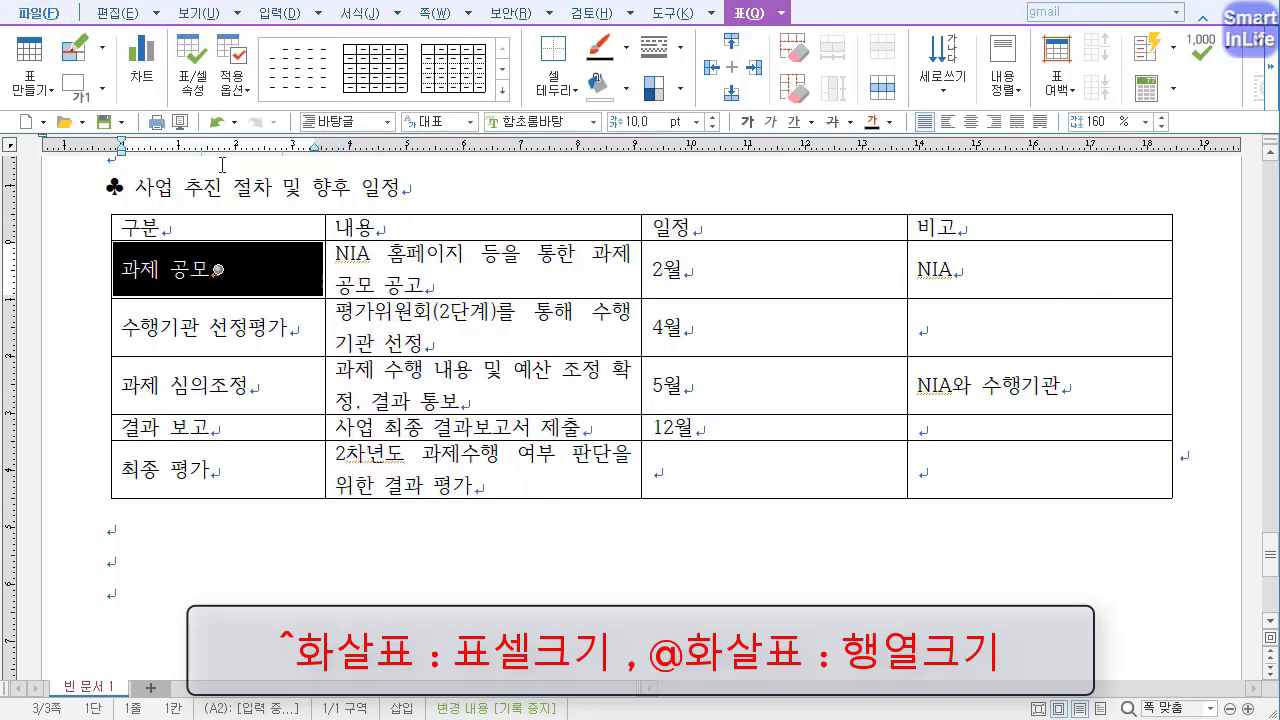
key(alt+Left)
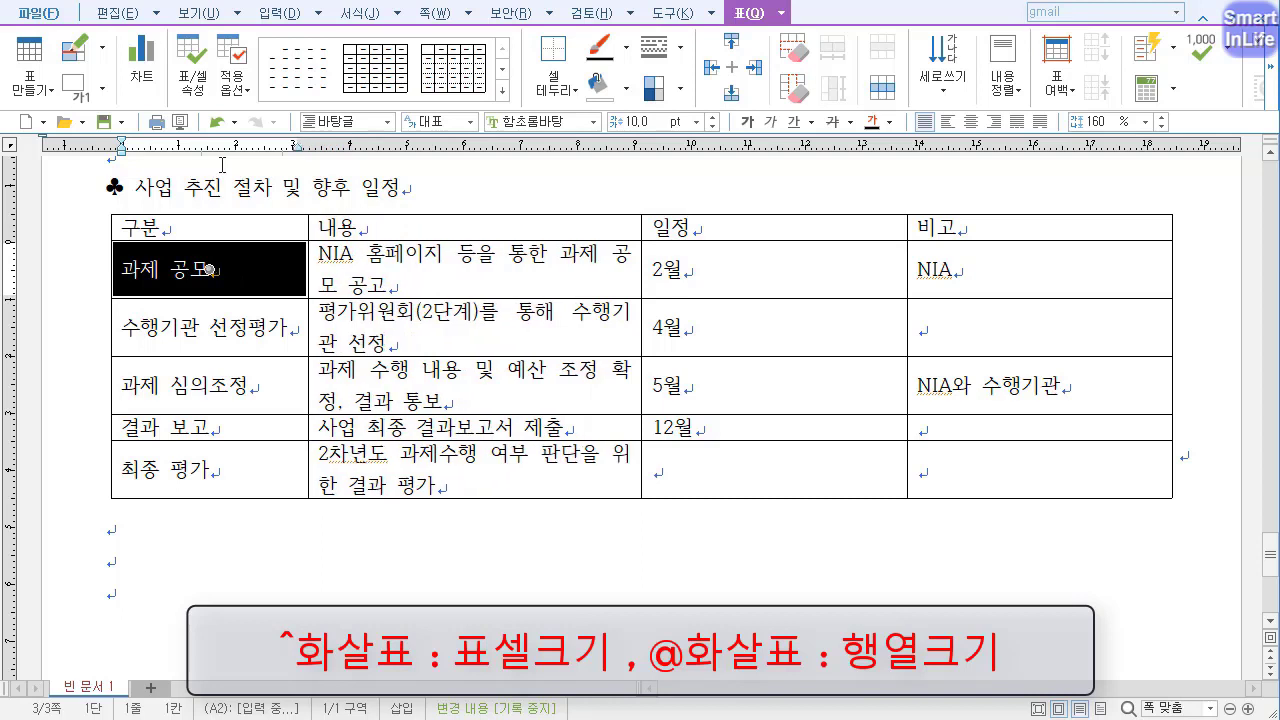
Widen the 내용 column until every description fits on one line, keeping the table's overall width.
key(Right)
key(alt+Right)
key(alt+Right)
key(alt+Right)
key(alt+Right)
key(alt+Right)
key(alt+Right)
key(alt+Right)
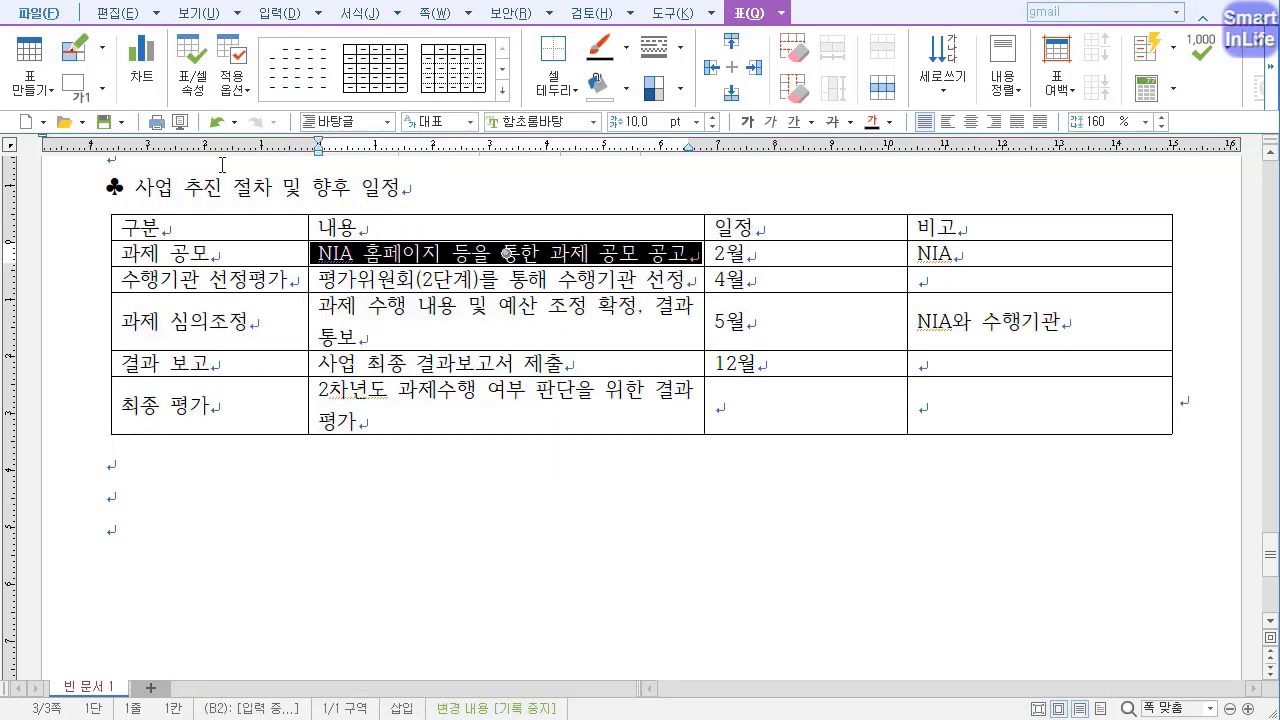
key(alt+Right)
key(alt+Right)
key(alt+Right)
key(alt+Right)
key(alt+Right)
key(alt+Right)
key(alt+Right)
key(alt+Right)
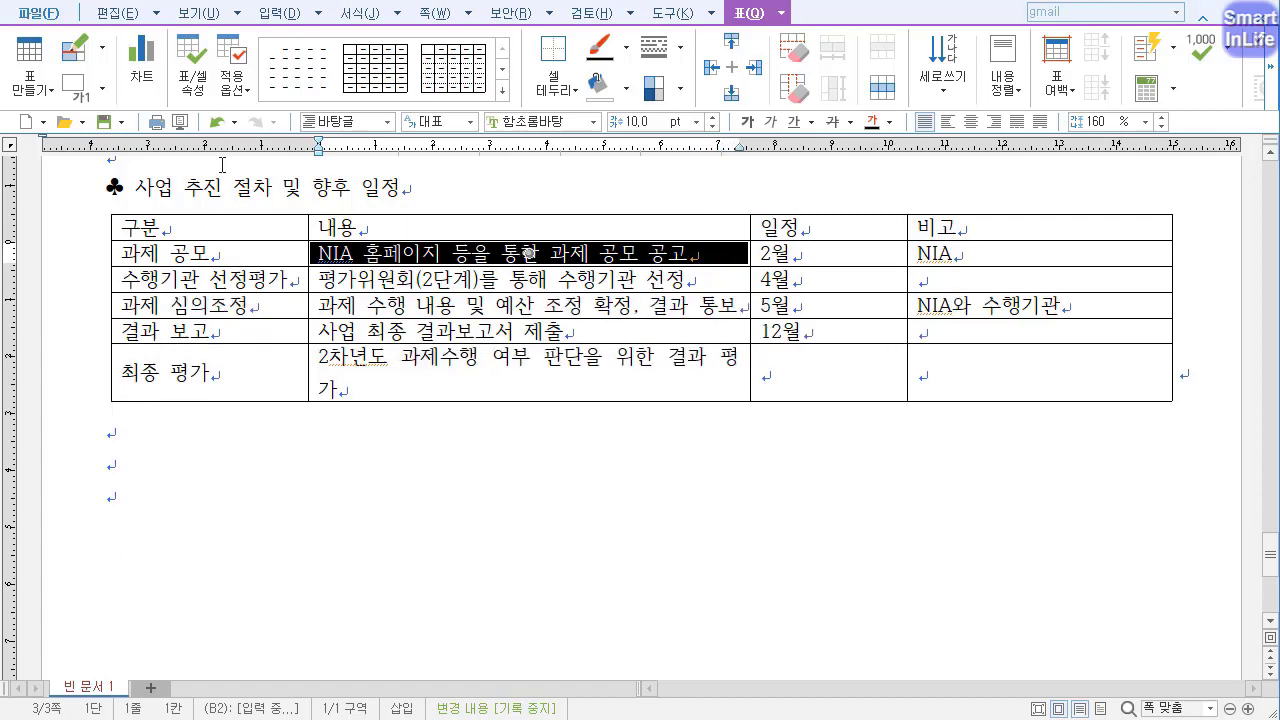
key(alt+Right)
Widen the 일정 column at the expense of the 비고 column.
key(Right)
key(alt+Right)
key(alt+Right)
key(alt+Right)
key(alt+Right)
key(alt+Right)
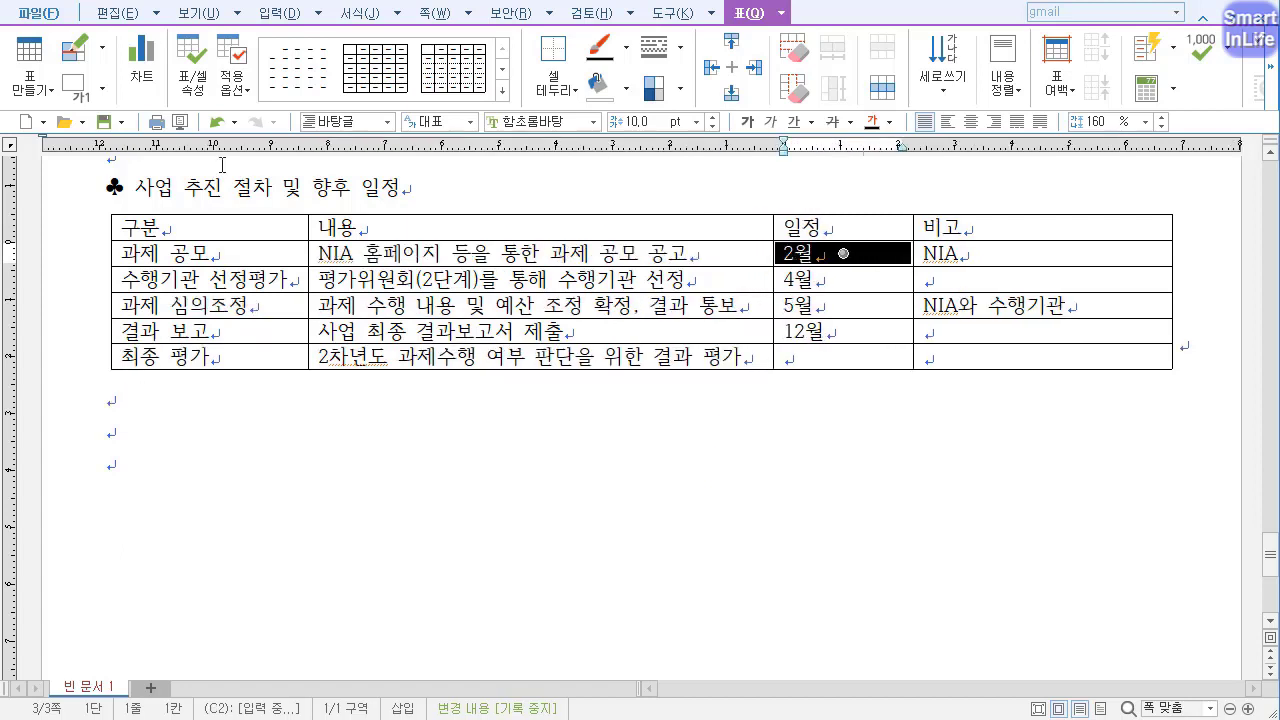
key(alt+Right)
key(alt+Right)
key(alt+Right)
key(alt+Right)
key(alt+Right)
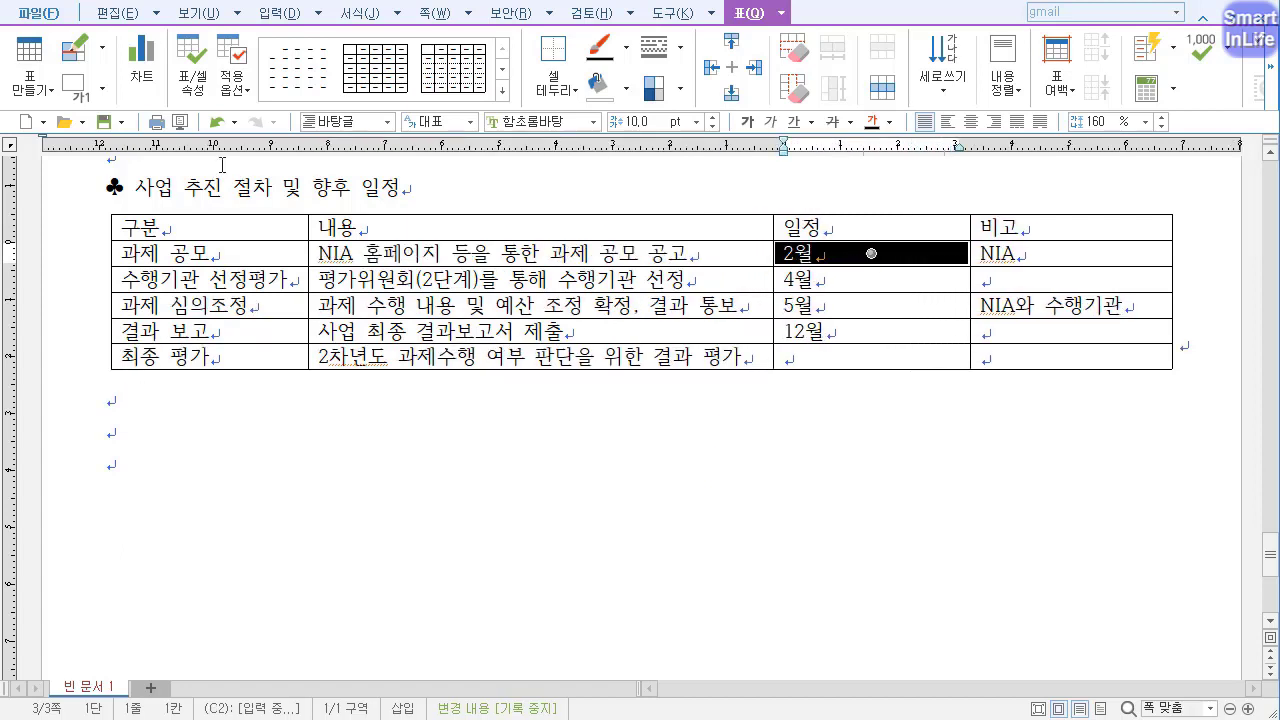
Widen the 내용 column a little more at the expense of the 일정 column.
key(Left)
key(alt+Right)
key(alt+Right)
key(alt+Right)
key(alt+Right)
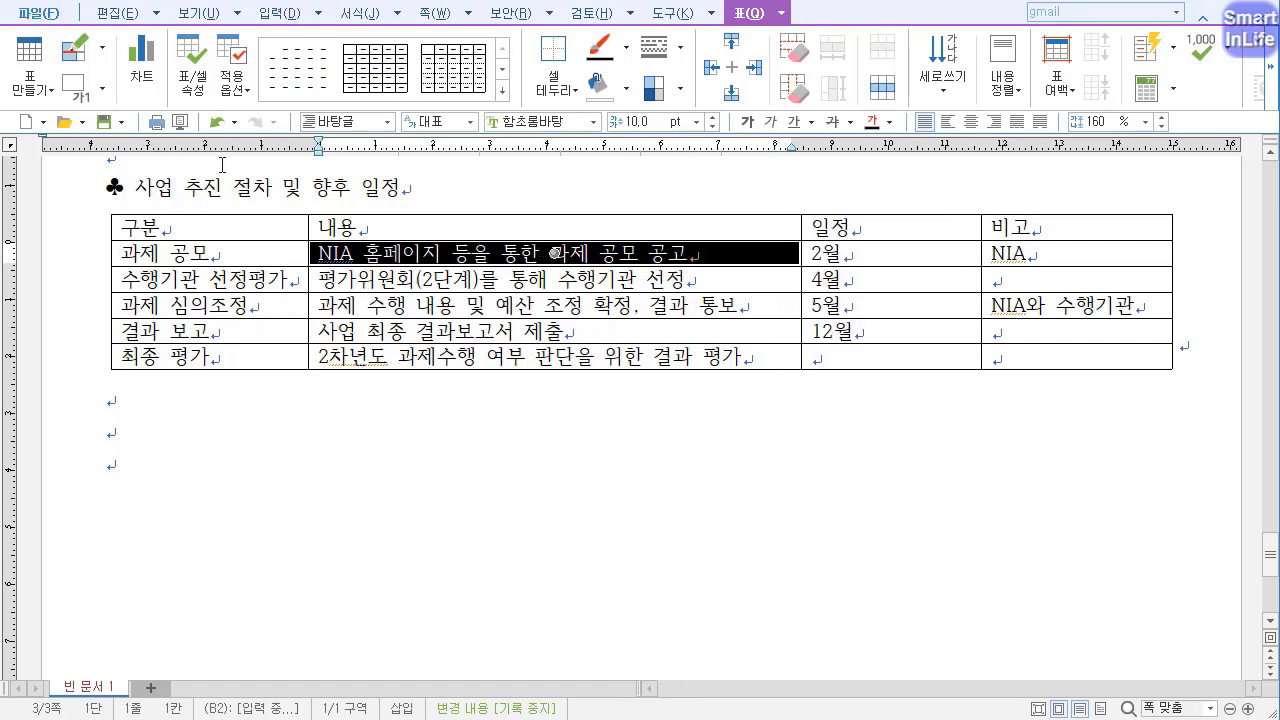
Widen the 구분 column slightly to leave some space after "수행기관 선정평가".
key(Left)
key(Left)
key(Right)
key(alt+Right)
key(alt+Right)
key(alt+Right)
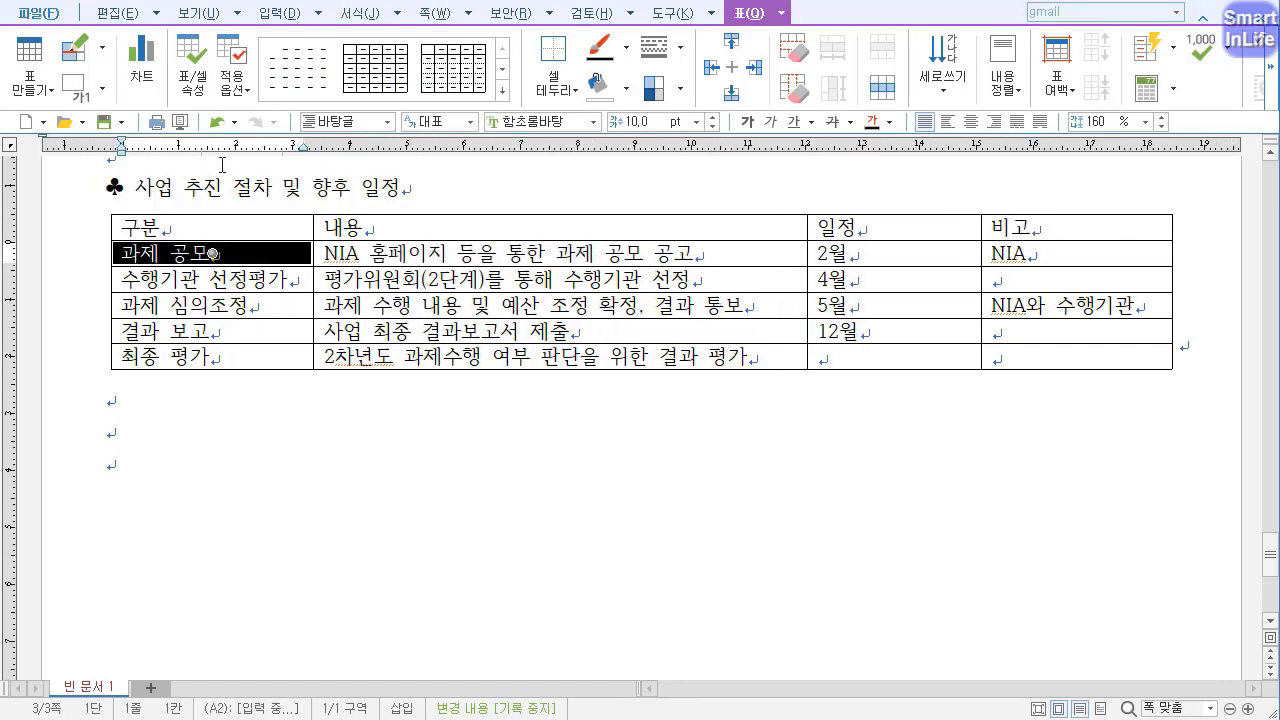
key(alt+Right)
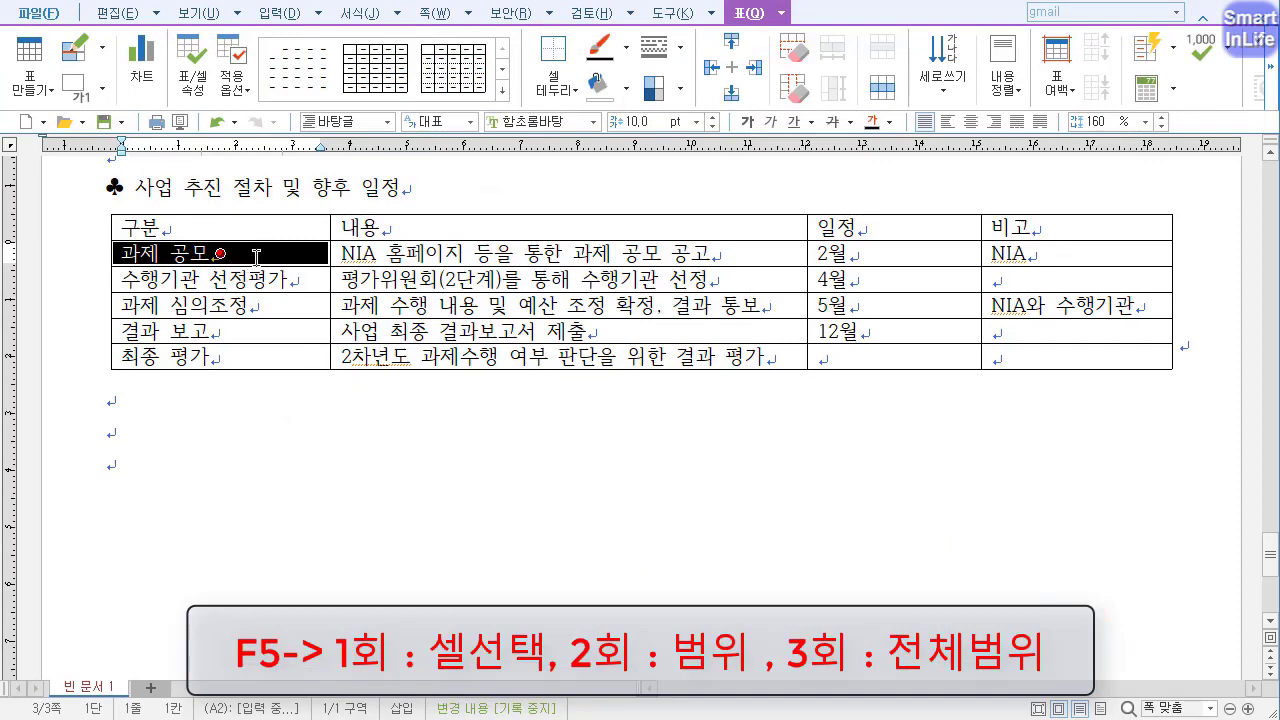
Center the text in all cells of the schedule table.
key(F5)
key(F5)
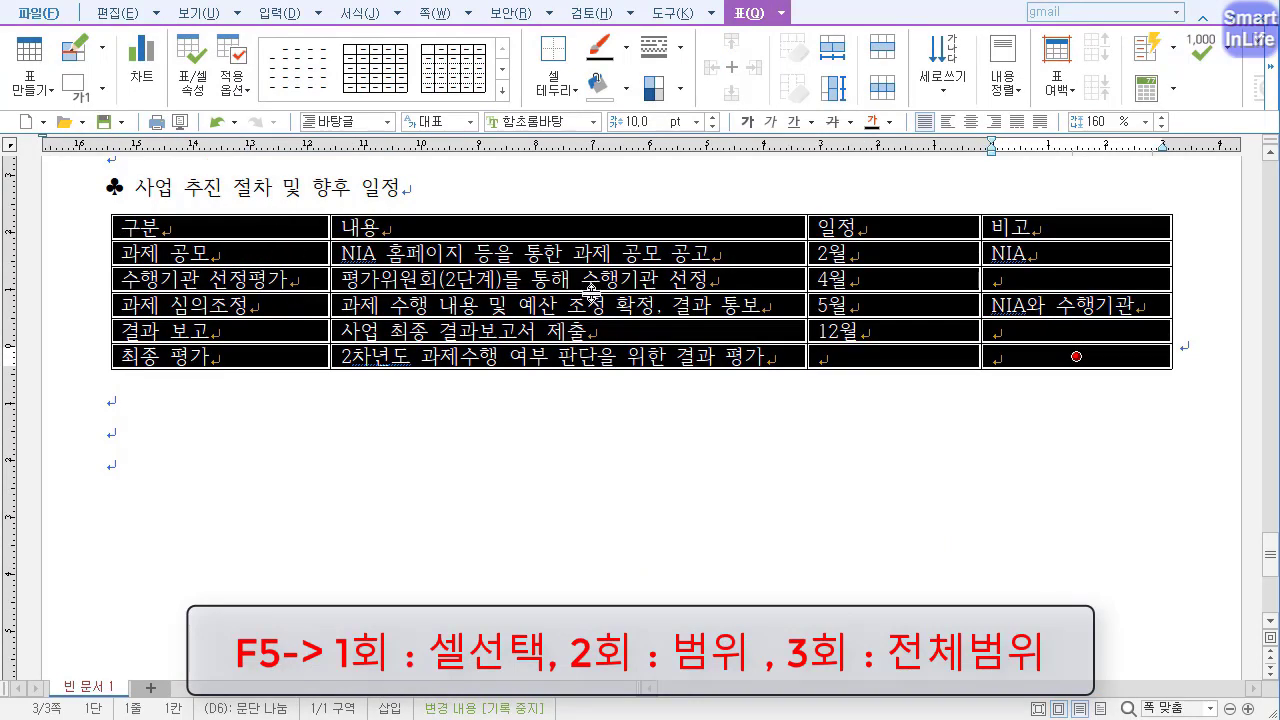
click(970, 122)
click(157, 400)
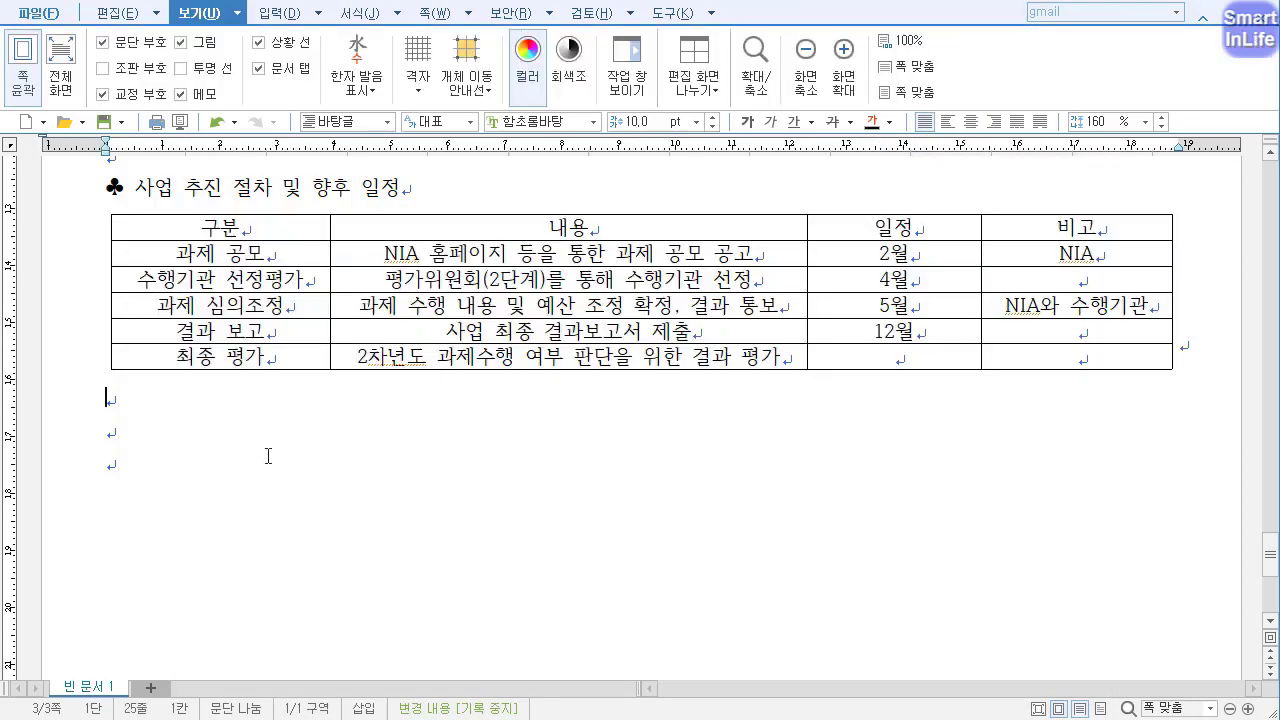
Write the organisation name "한국데이터산업진흥원" on the second empty line below the table.
click(140, 424)
text(한국데일)
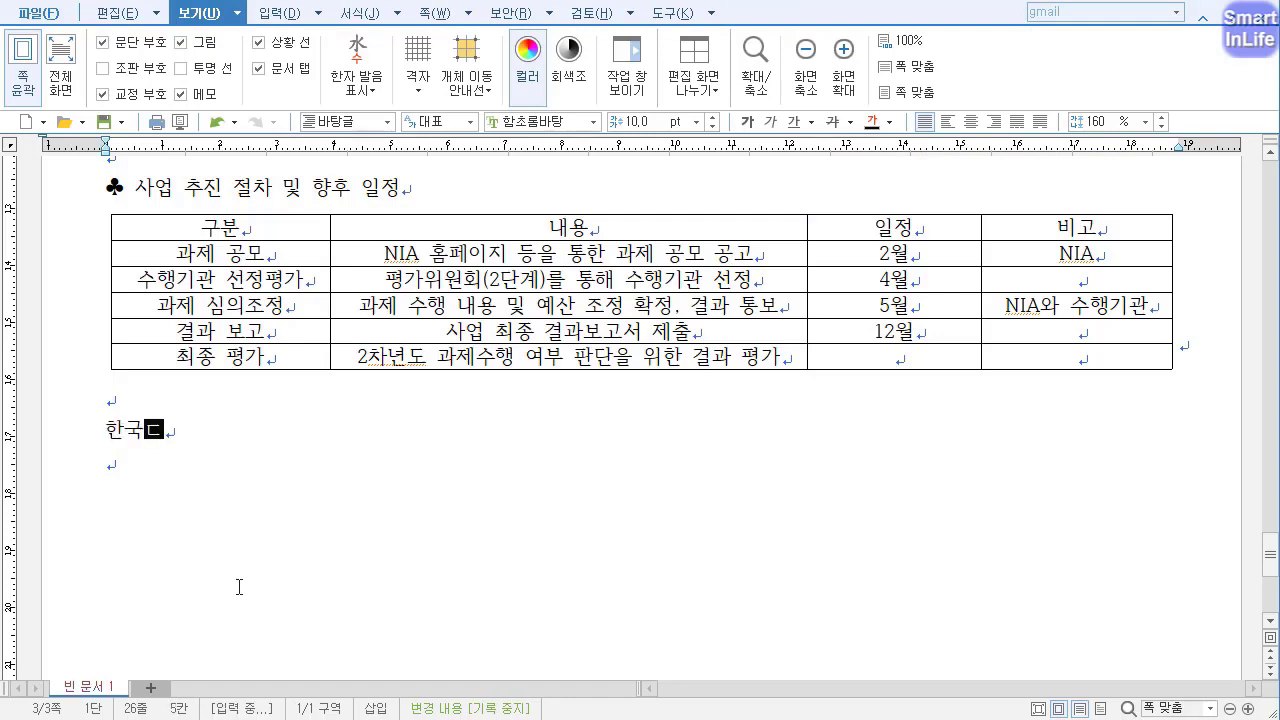
text(터)
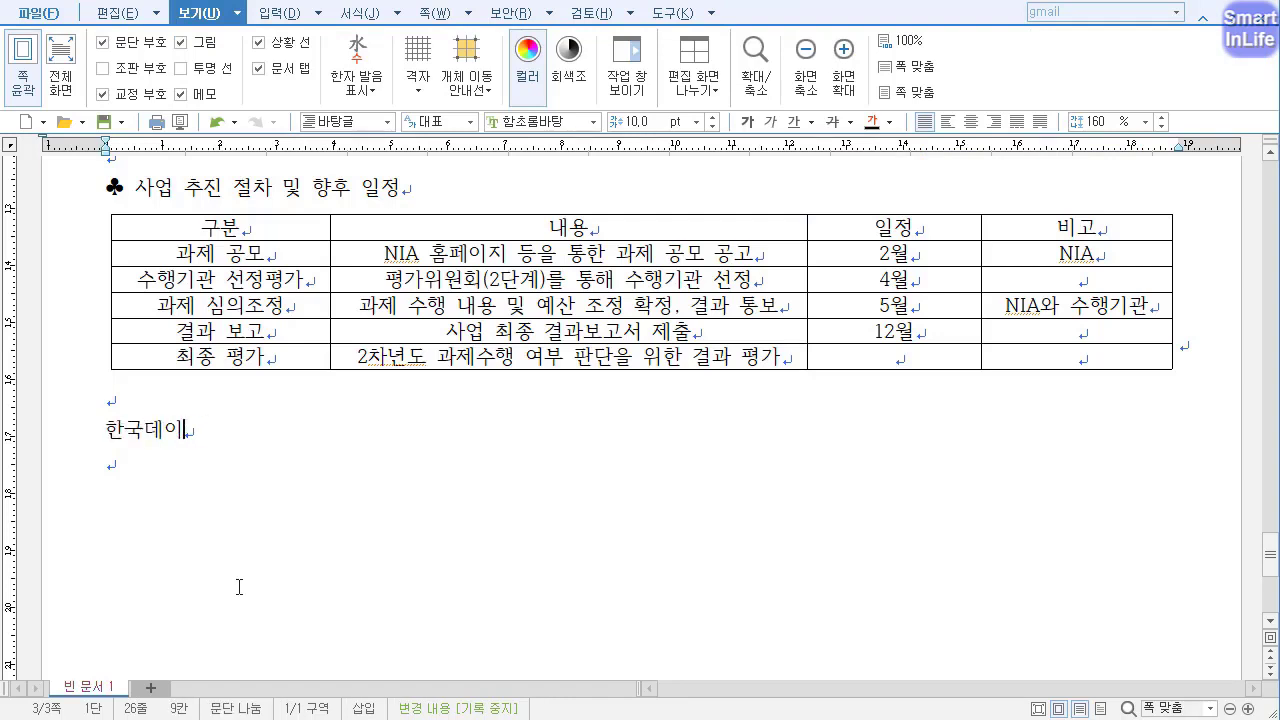
text(산업진흐)
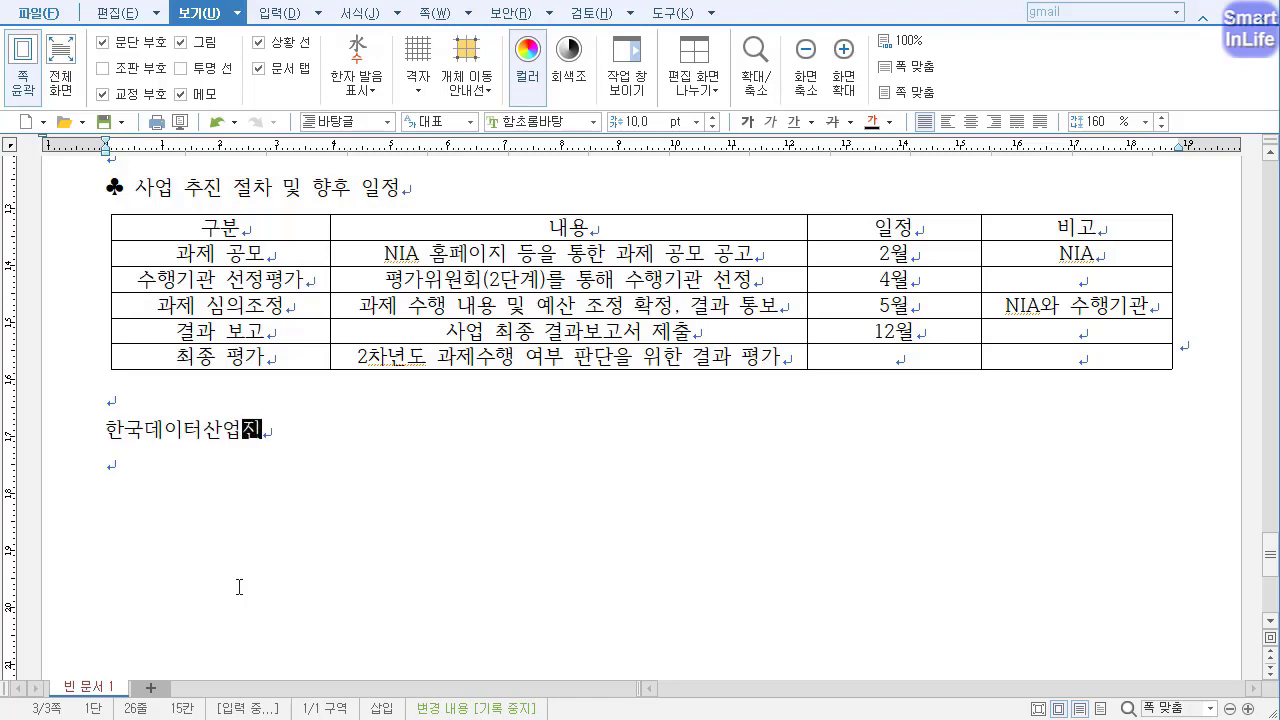
text(흥원)
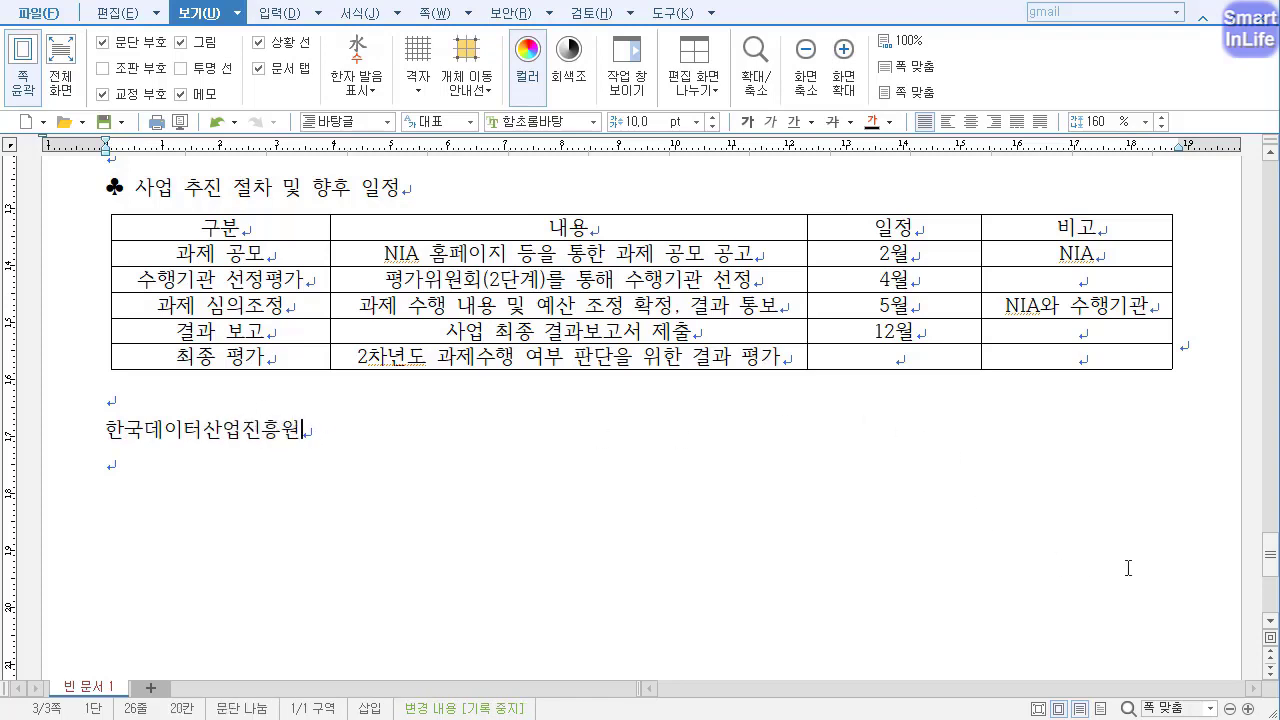
Create a header for both odd and even pages on page three and write "빅데이터" in it.
drag(1270, 562, 1273, 495)
click(109, 292)
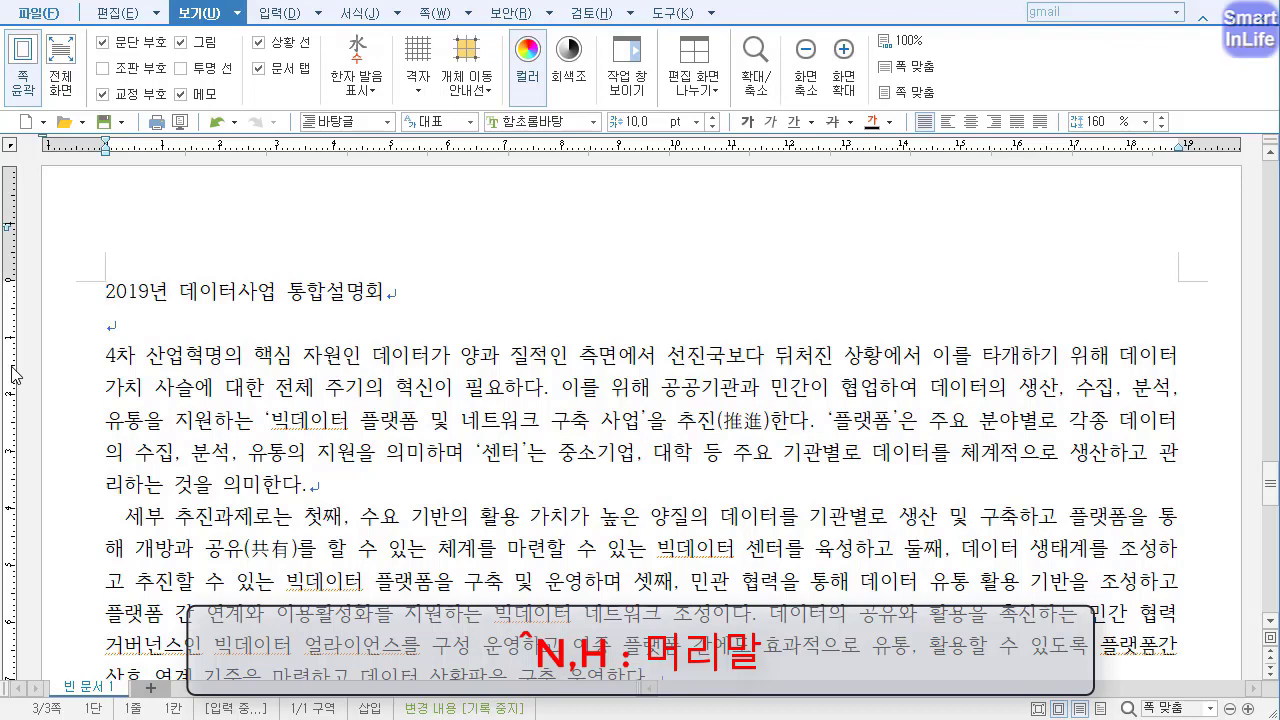
key(ctrl+n)
key(h)
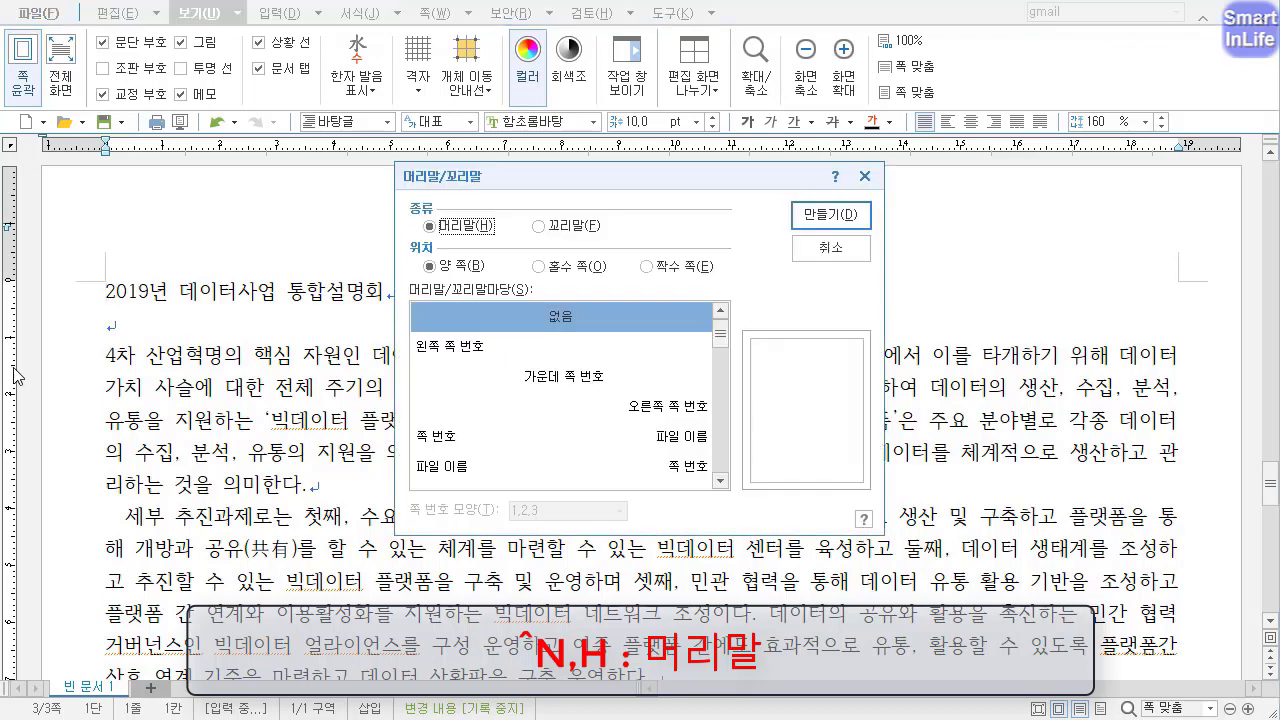
click(798, 222)
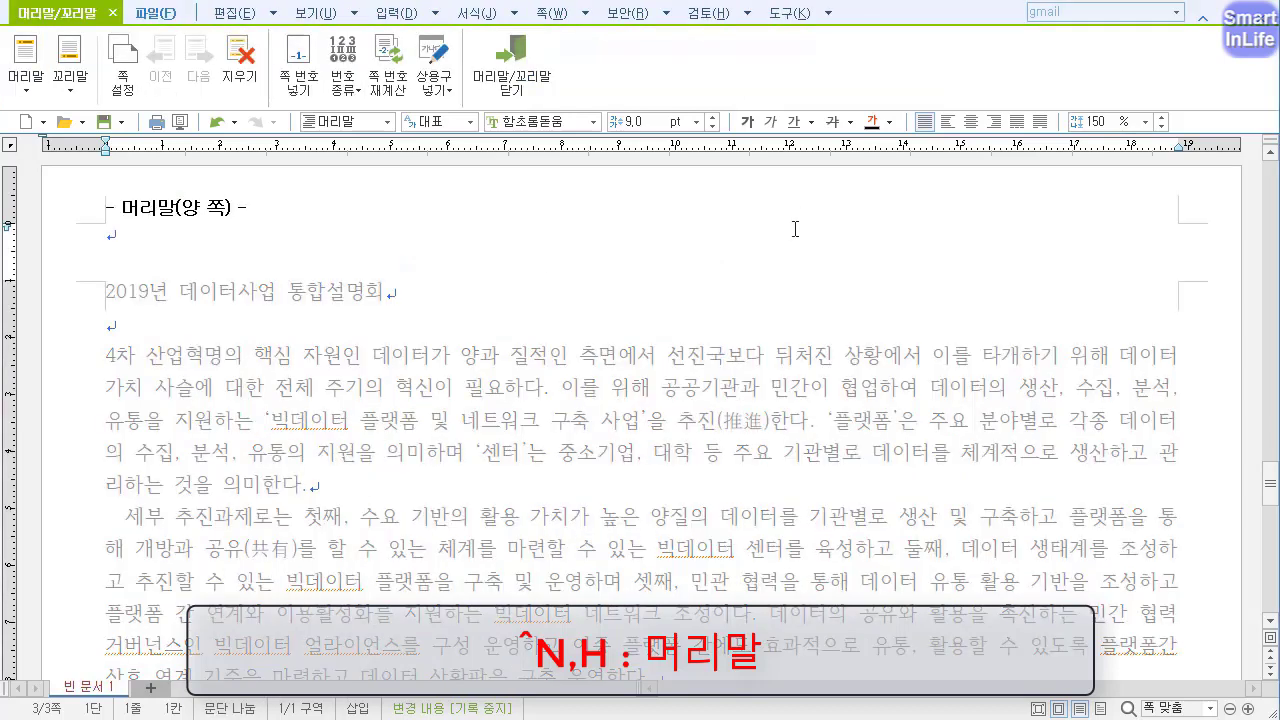
text(빅데니어)
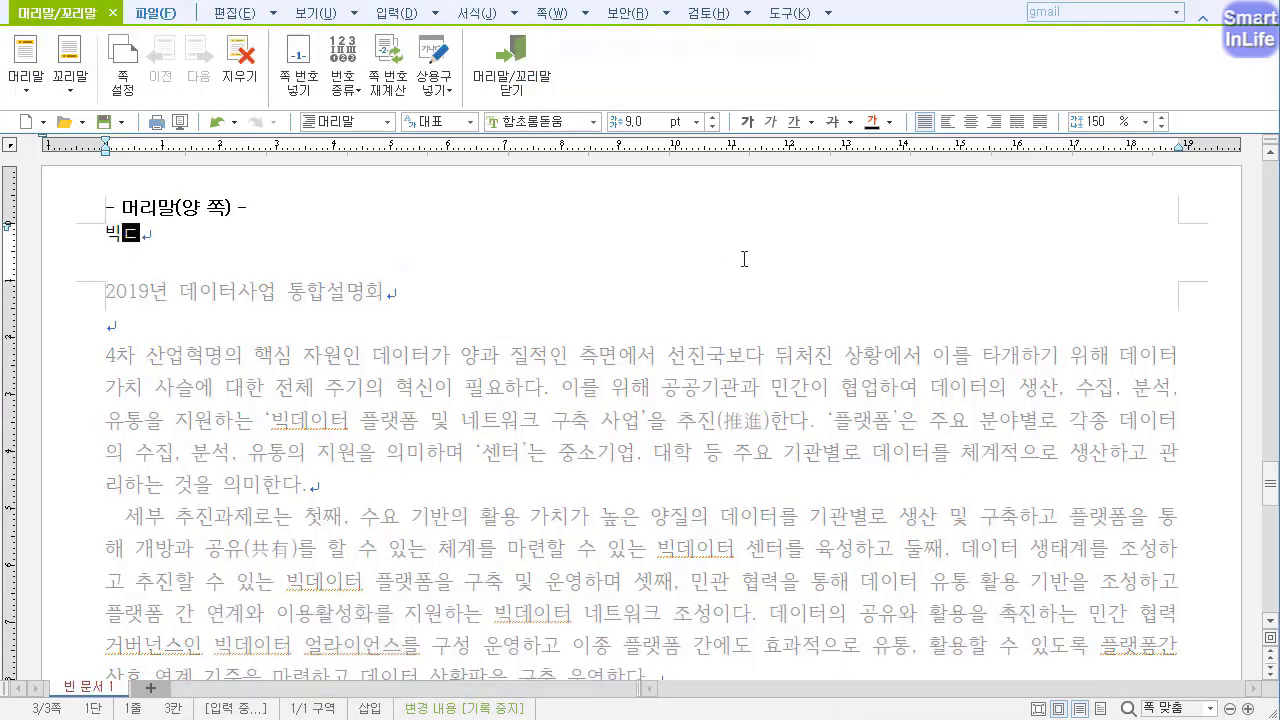
key(BackSpace)
key(BackSpace)
text(이터)
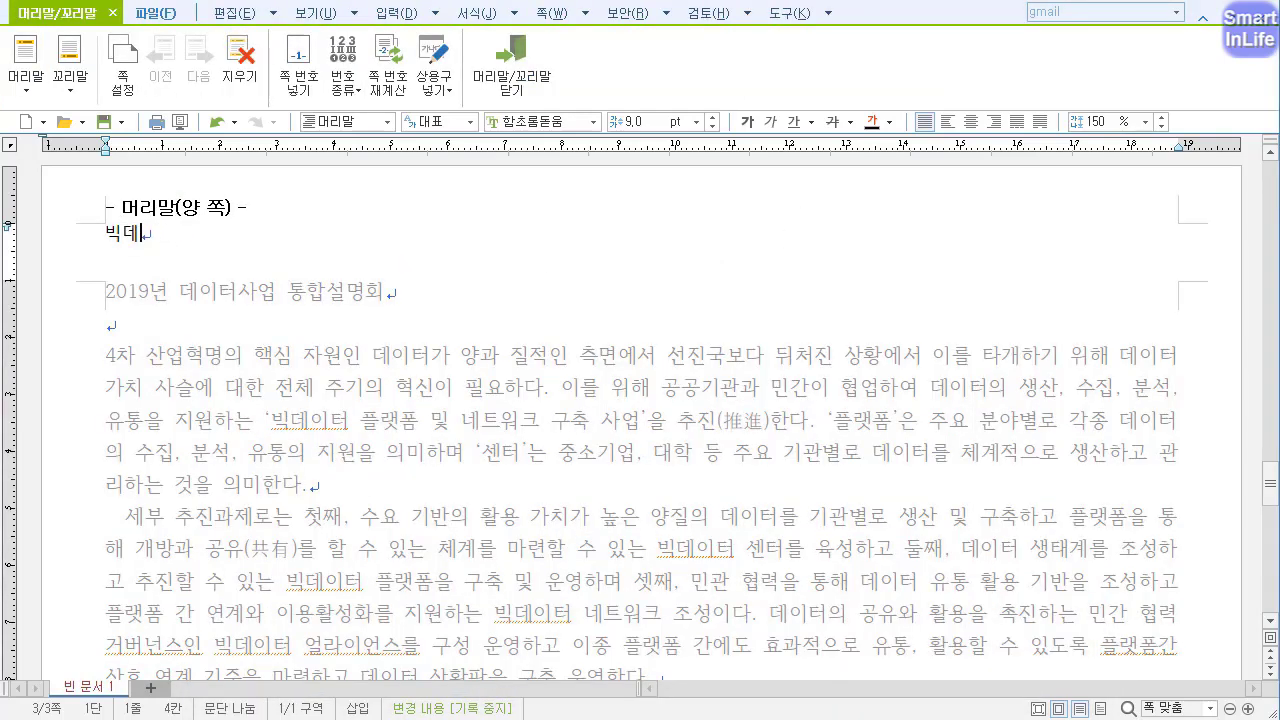
Set the font of the header text "빅데이터" to 굴림.
drag(712, 244, 108, 236)
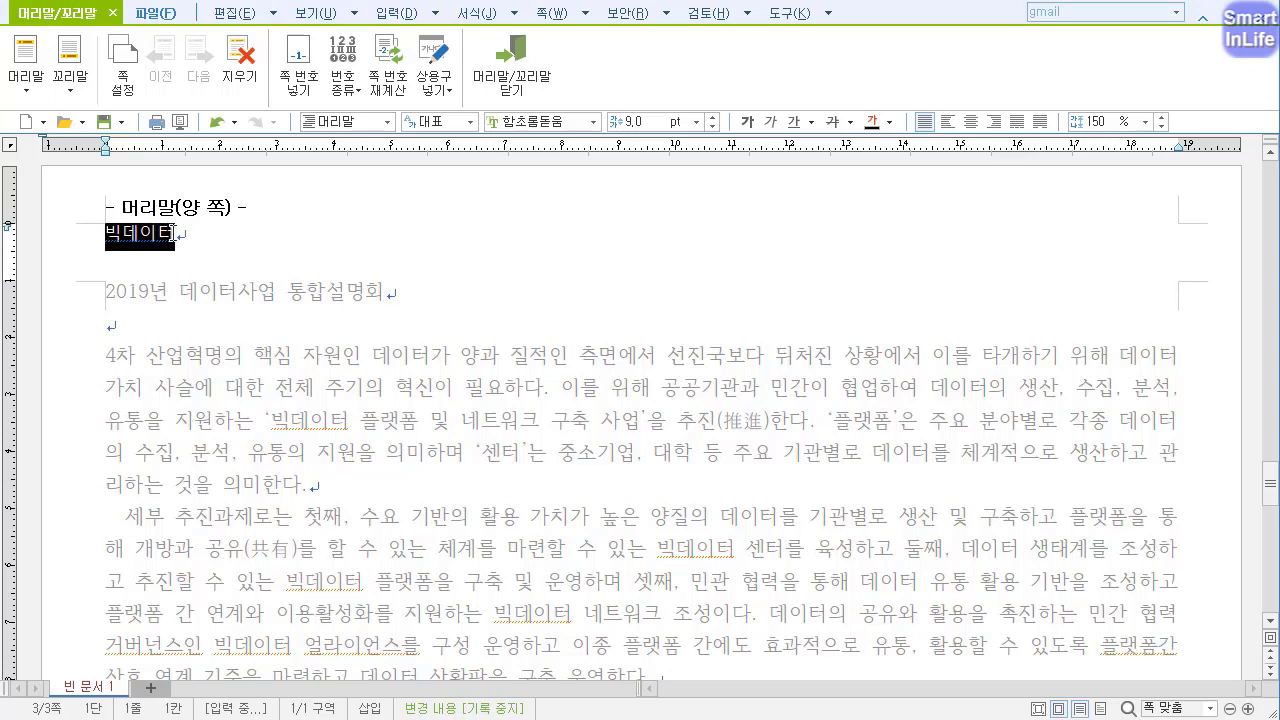
click(197, 276)
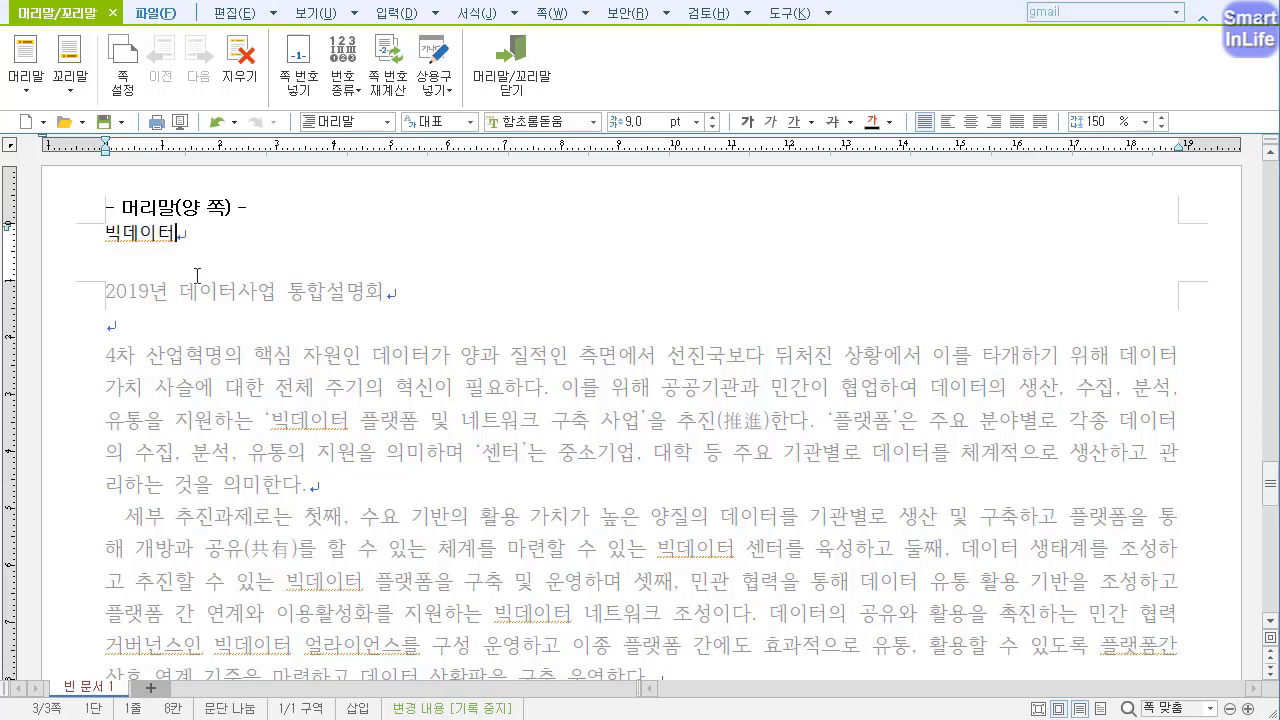
double_click(107, 236)
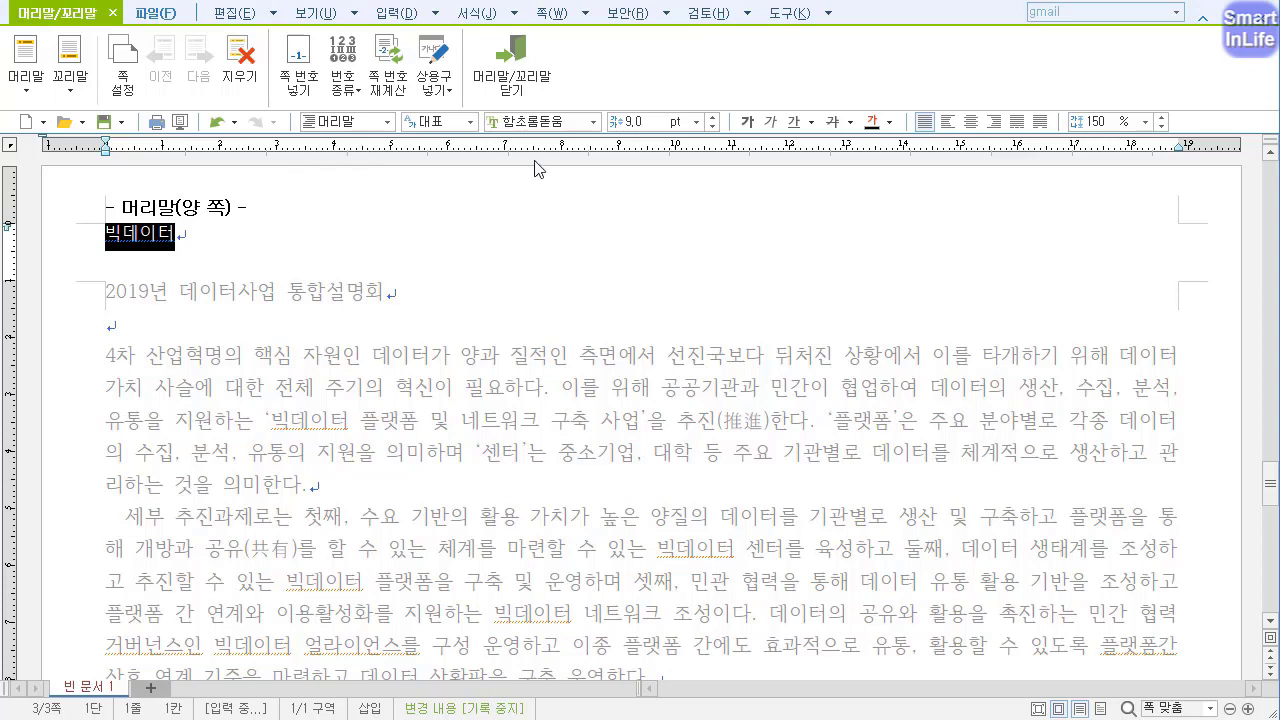
click(555, 122)
text(굴림)
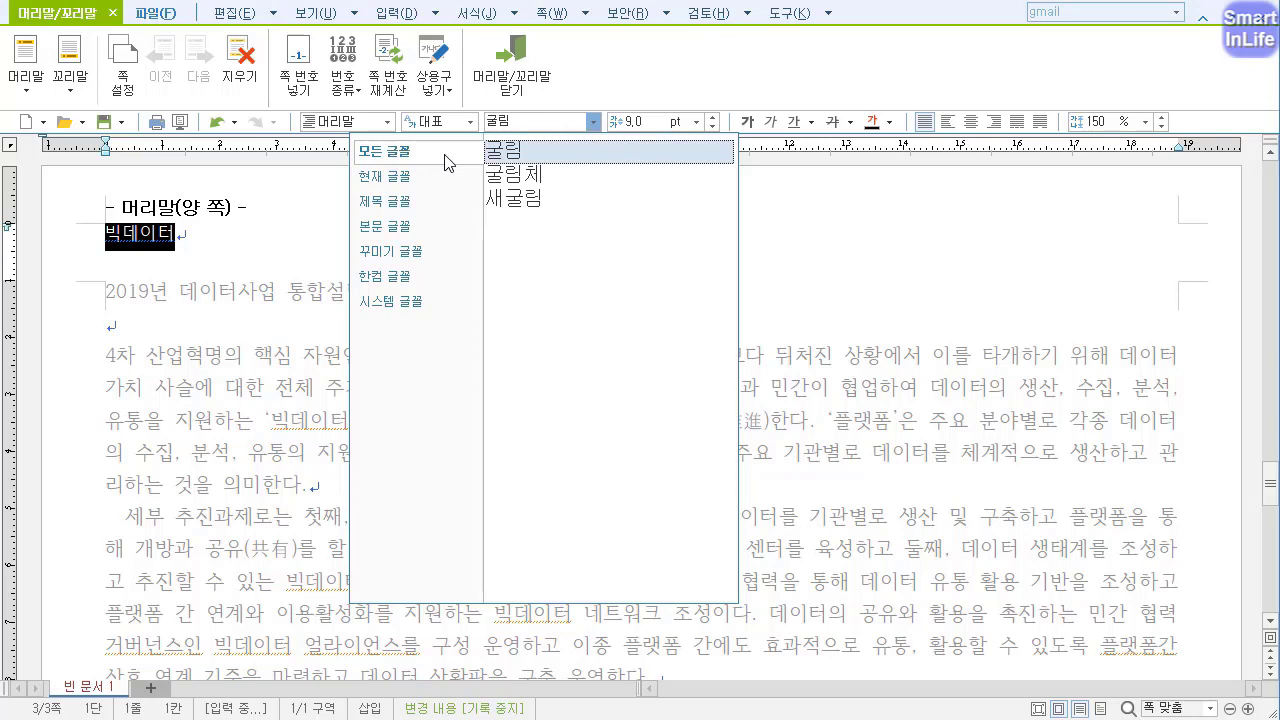
key(ctrl+2)
mouse_move(410, 318)
mouse_down()
mouse_move(346, 262)
mouse_move(418, 305)
mouse_up()
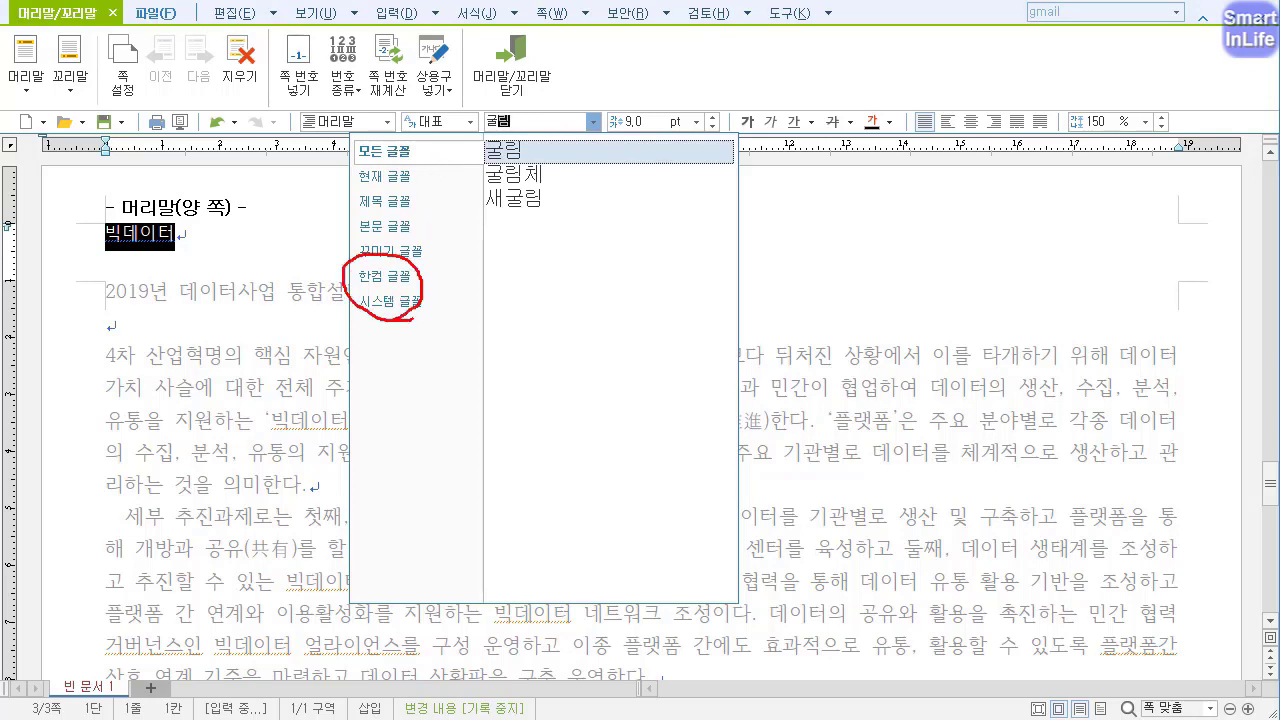
mouse_move(407, 176)
mouse_down()
mouse_move(364, 168)
mouse_move(396, 130)
mouse_move(420, 176)
mouse_up()
mouse_move(506, 158)
mouse_down()
mouse_move(508, 112)
mouse_move(520, 168)
mouse_up()
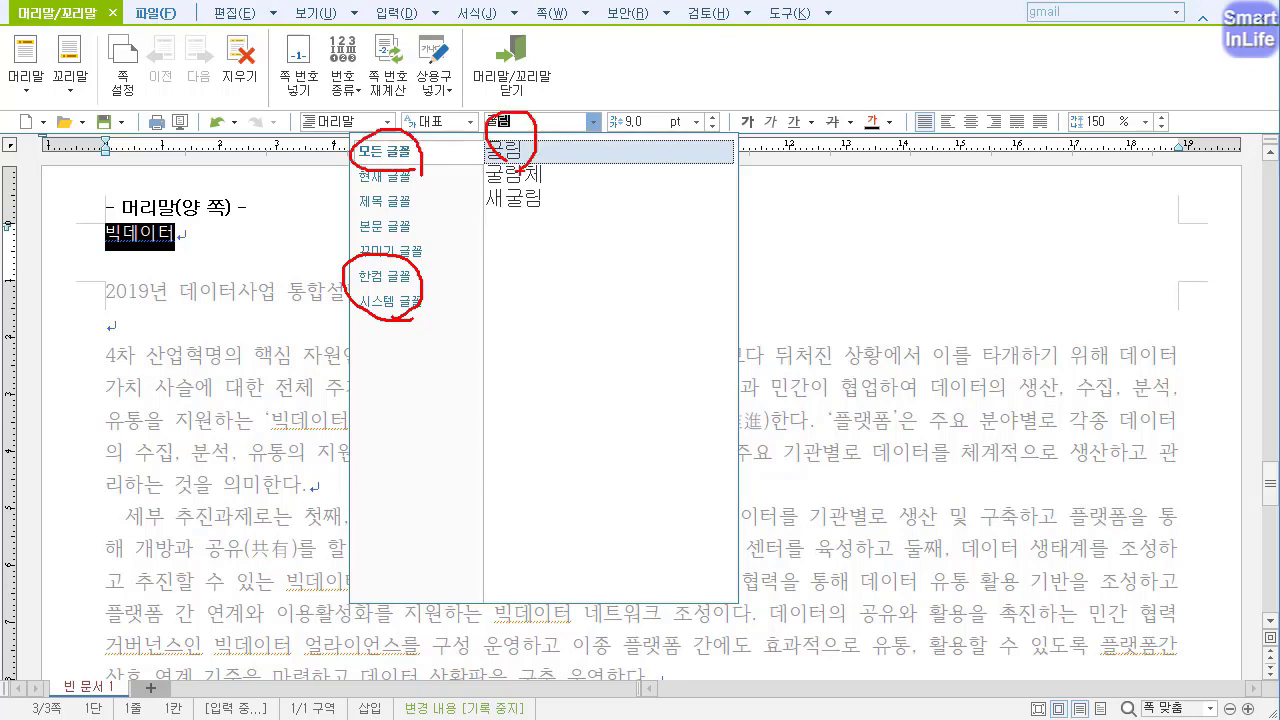
key(Escape)
key(Escape)
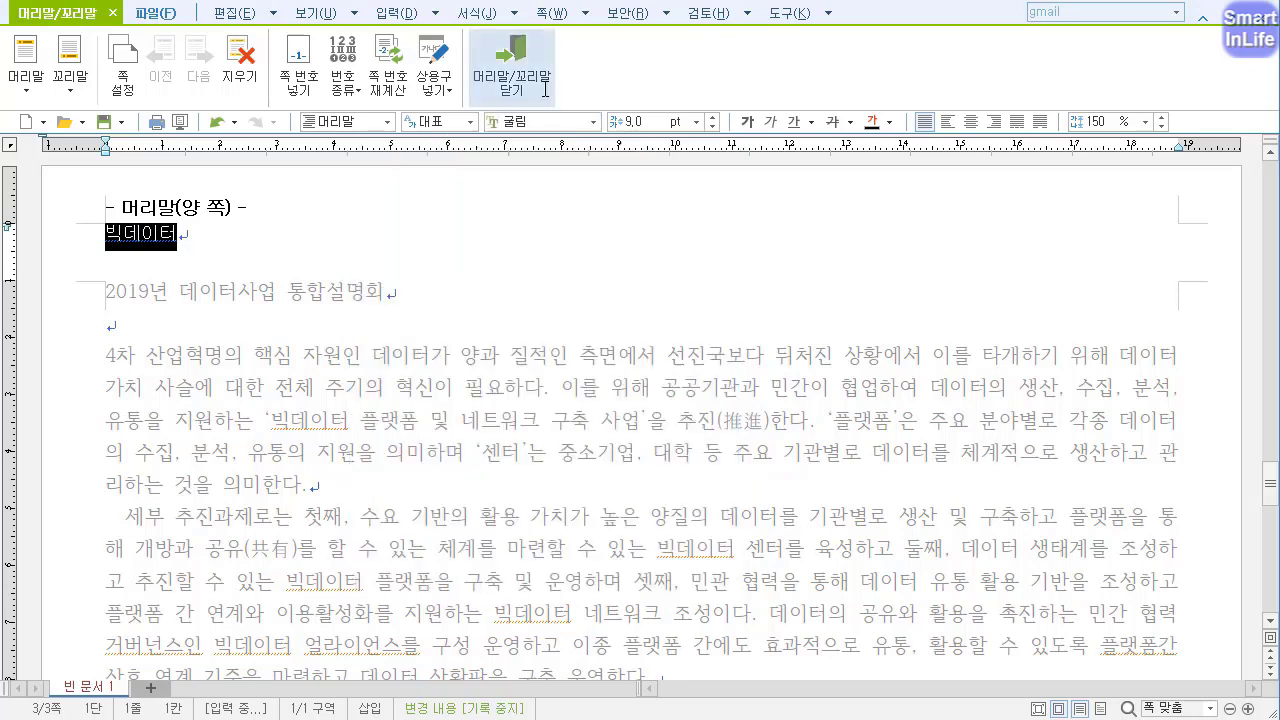
Set the header text size to 10 pt and align it to the right.
click(631, 122)
text(10)
key(Return)
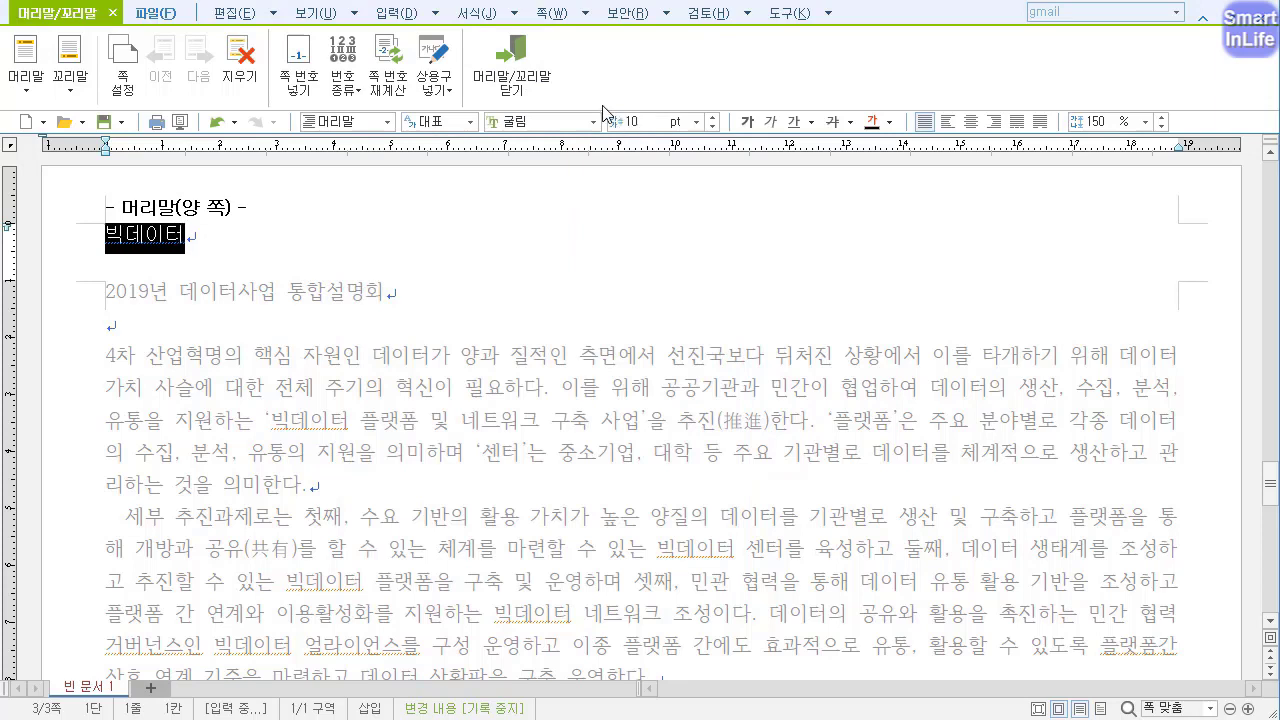
click(993, 121)
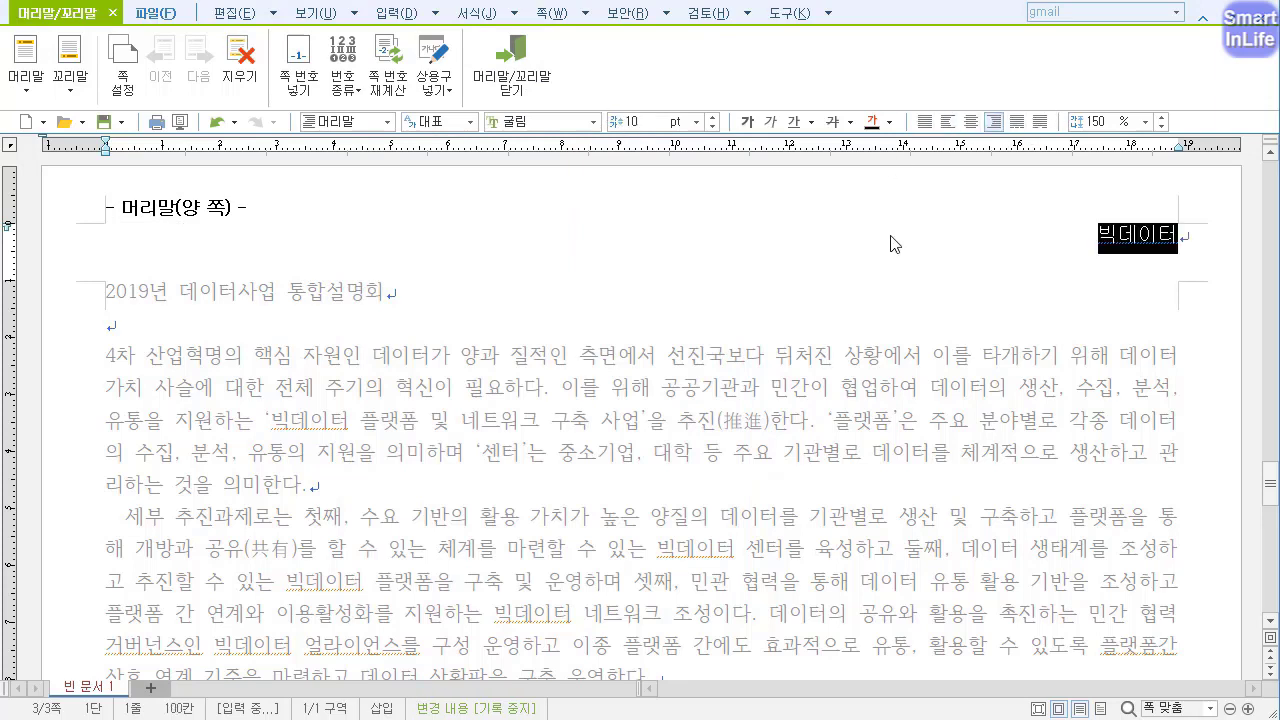
Add "센터" so the header reads "빅데이터센터", and return to the body text.
click(1140, 234)
text(센터)
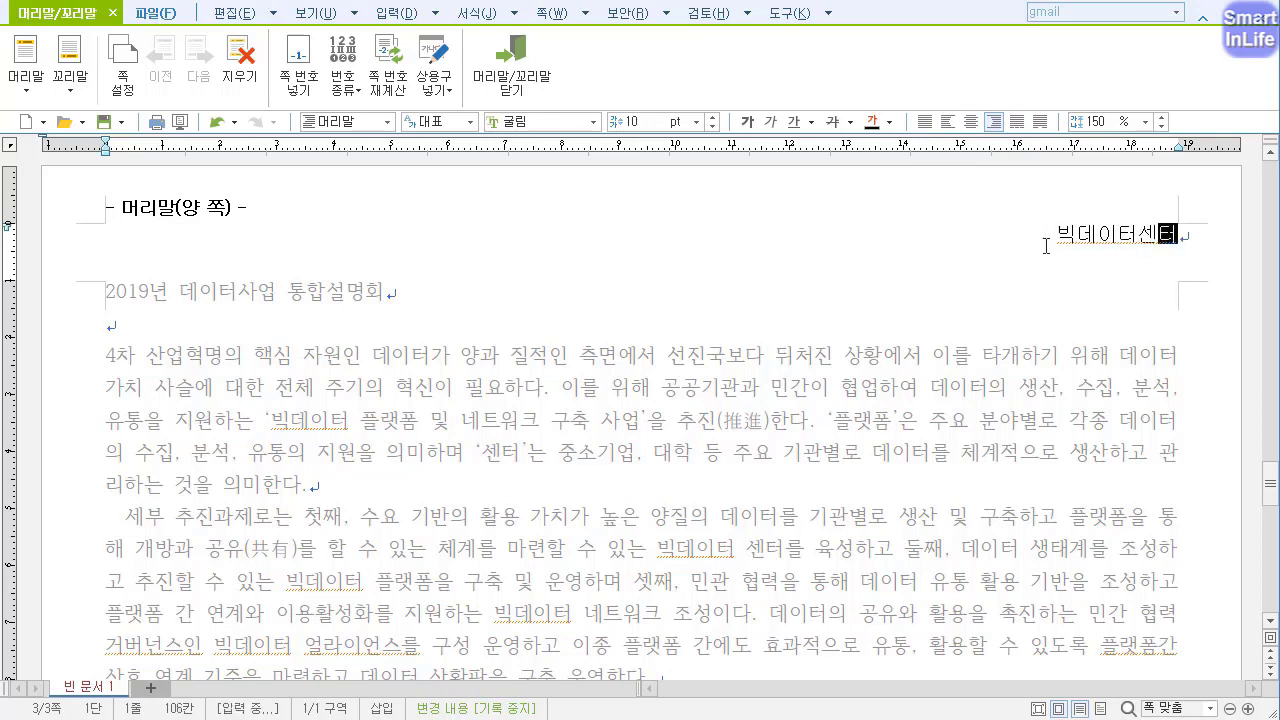
click(532, 70)
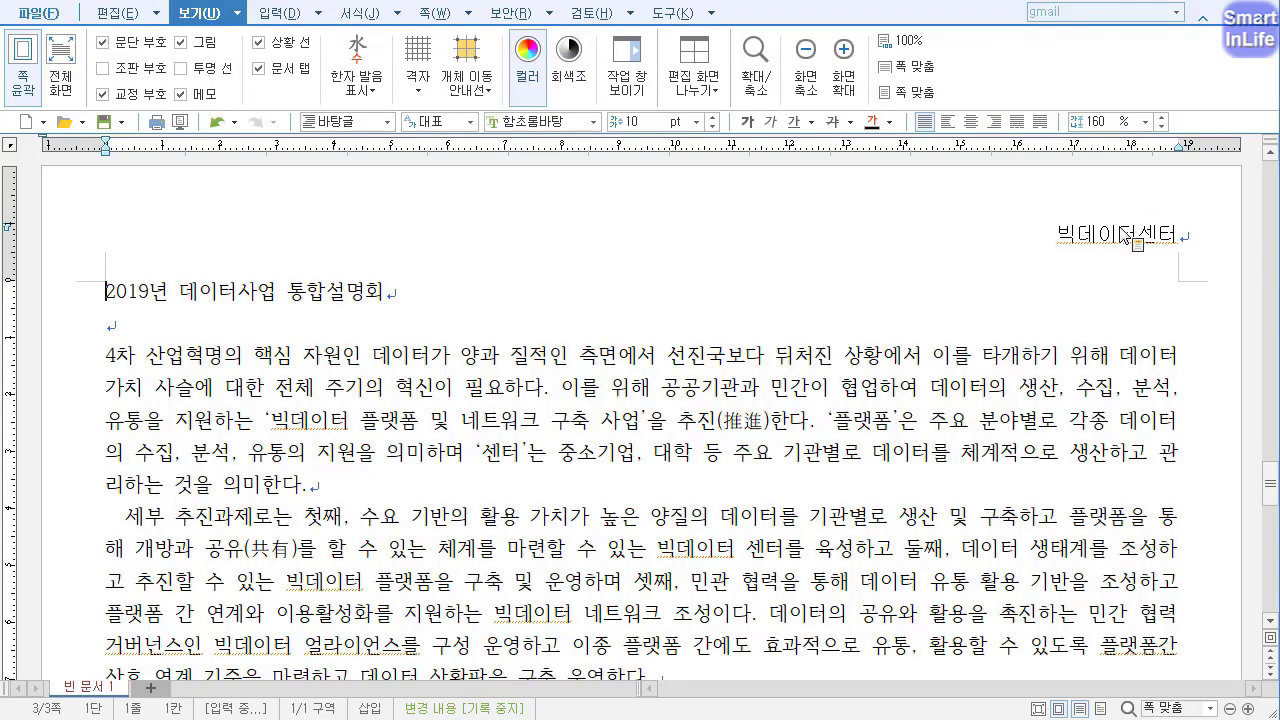
double_click(1067, 241)
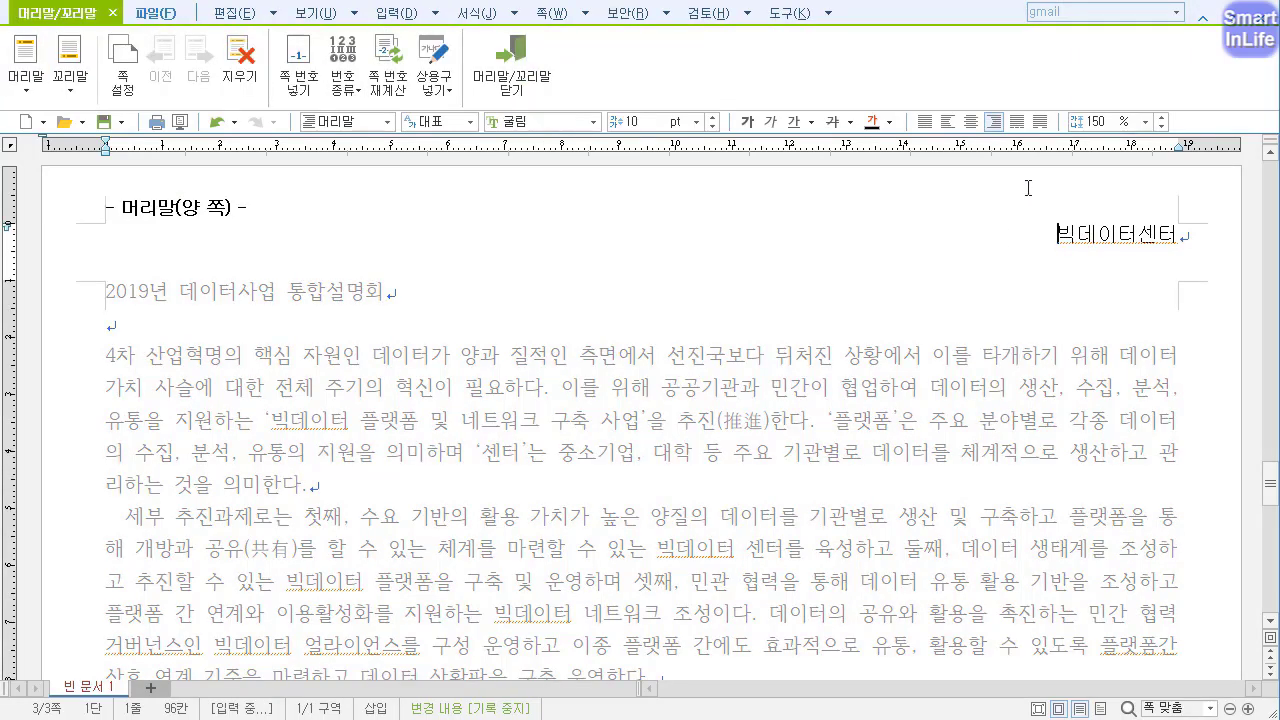
click(521, 99)
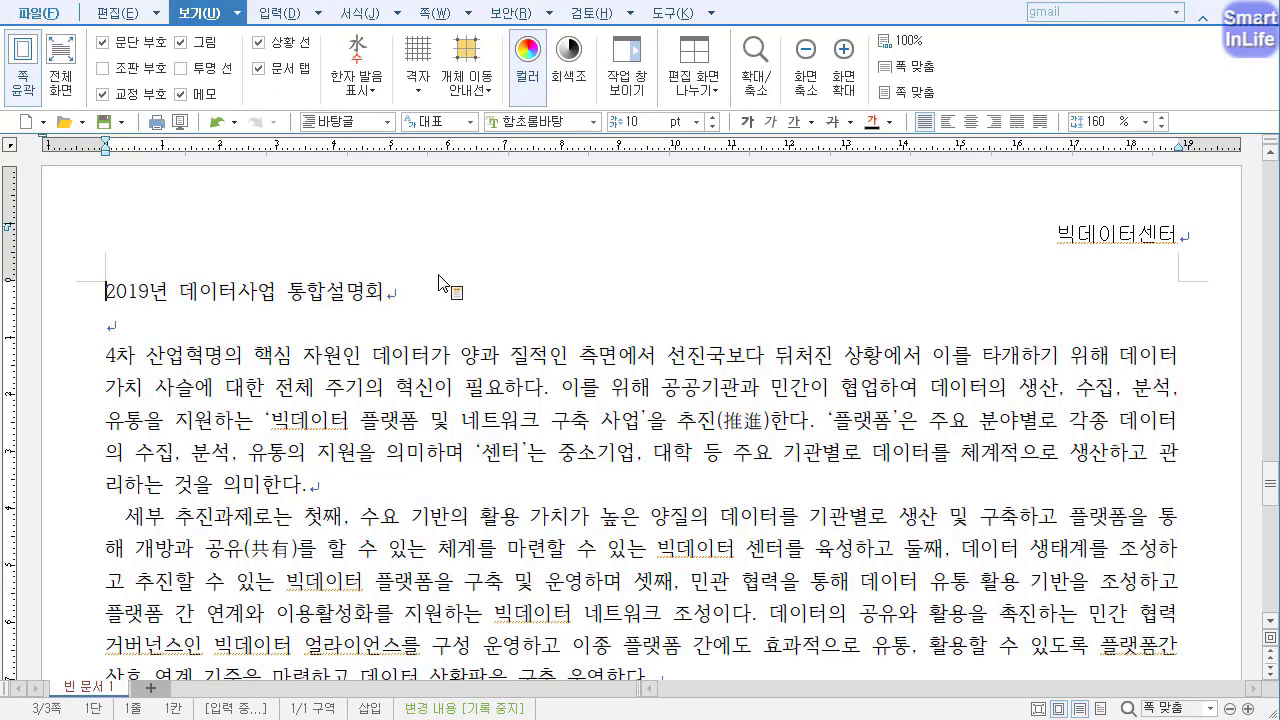
Set the font of the title "2019년 데이터사업 통합설명회" to 돋움.
triple_click(395, 298)
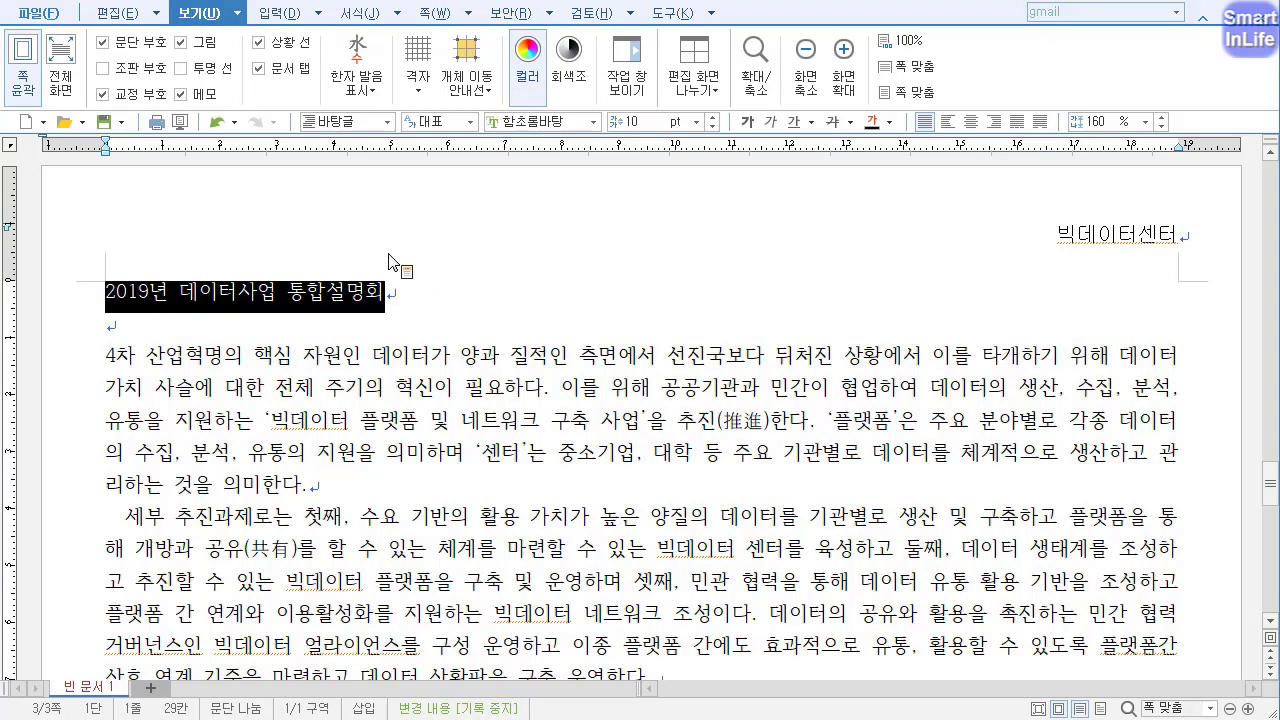
click(542, 118)
text(동)
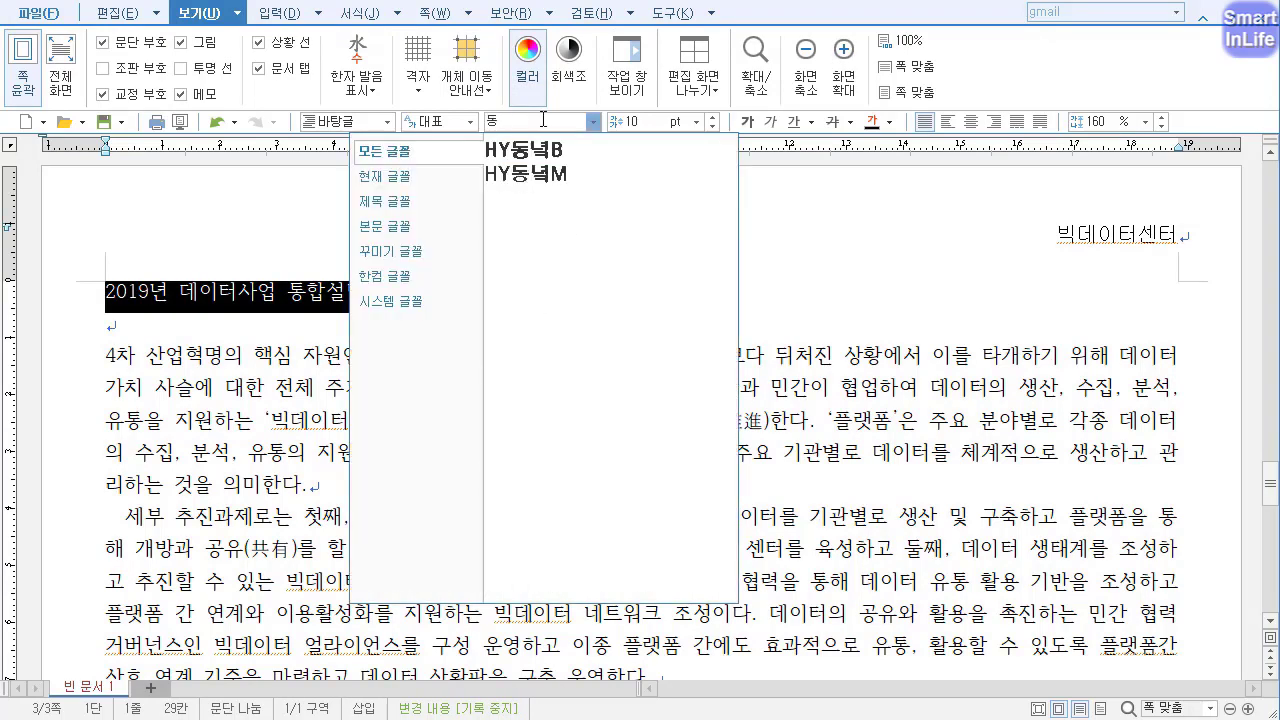
key(BackSpace)
text(돋움)
key(Return)
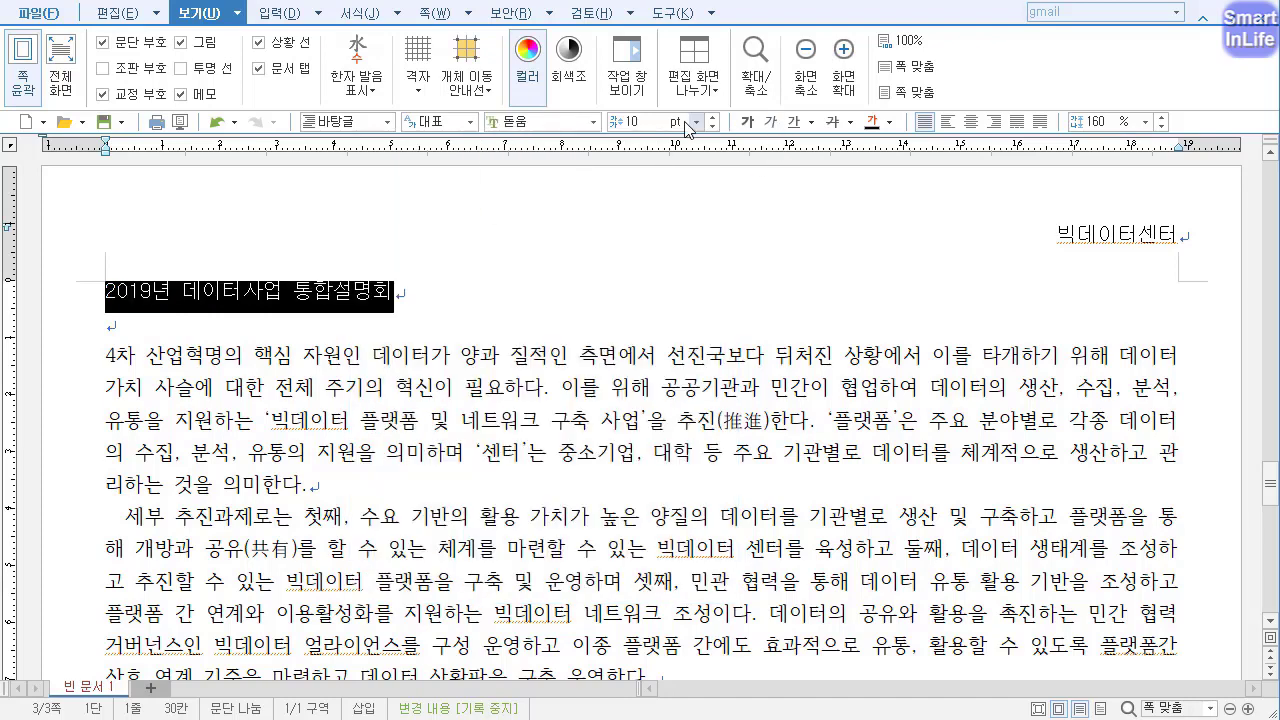
Format the title as 18 pt bold and center it.
click(644, 122)
text(18)
key(Return)
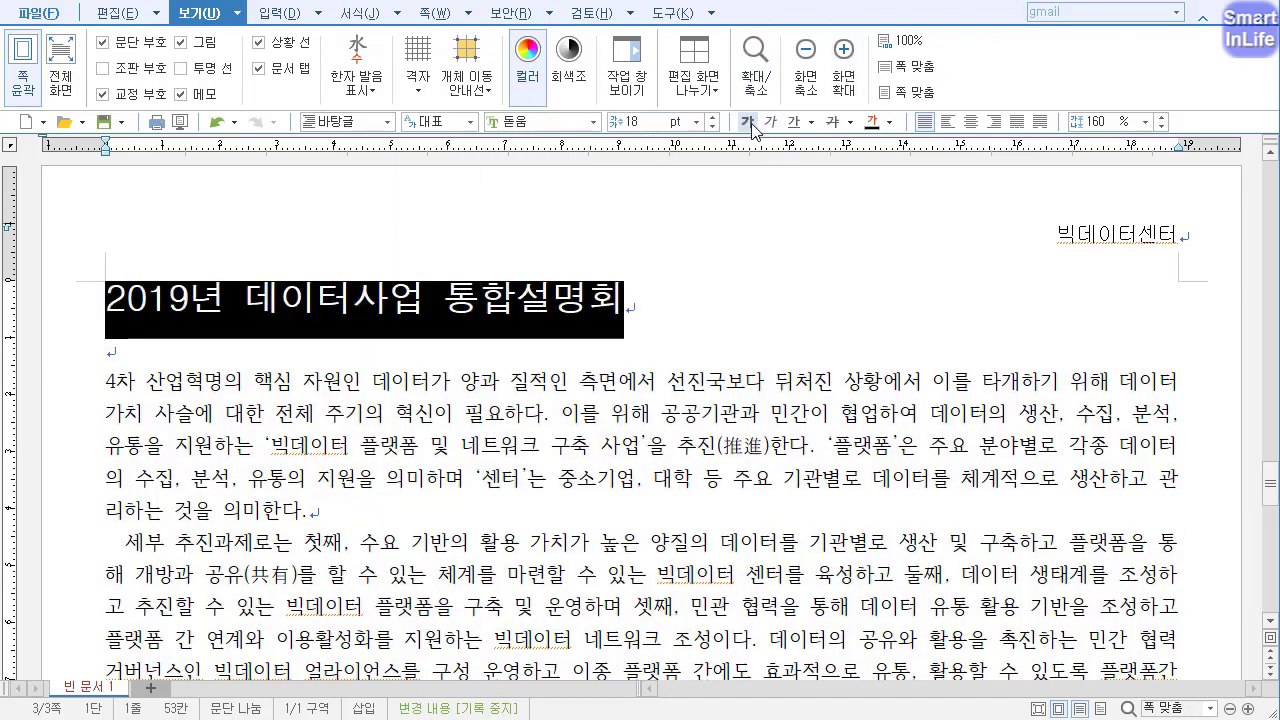
click(971, 121)
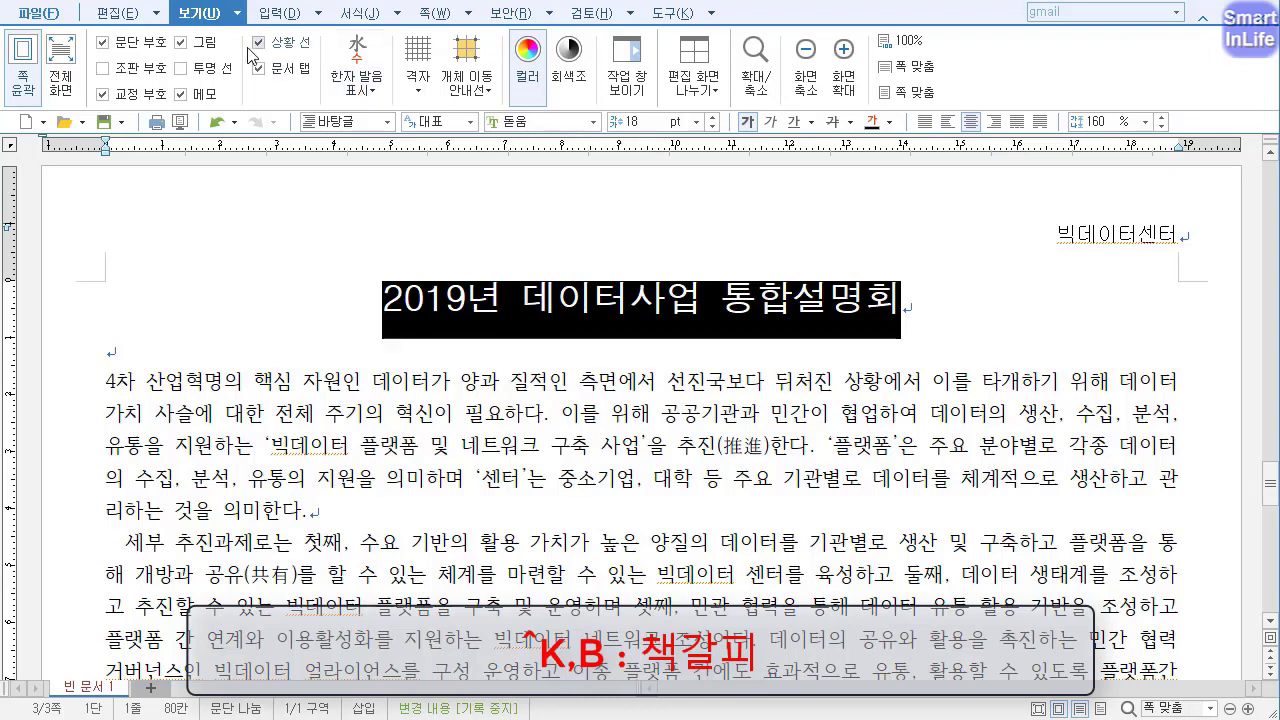
Insert a bookmark named "빅데이터" at the title.
click(291, 17)
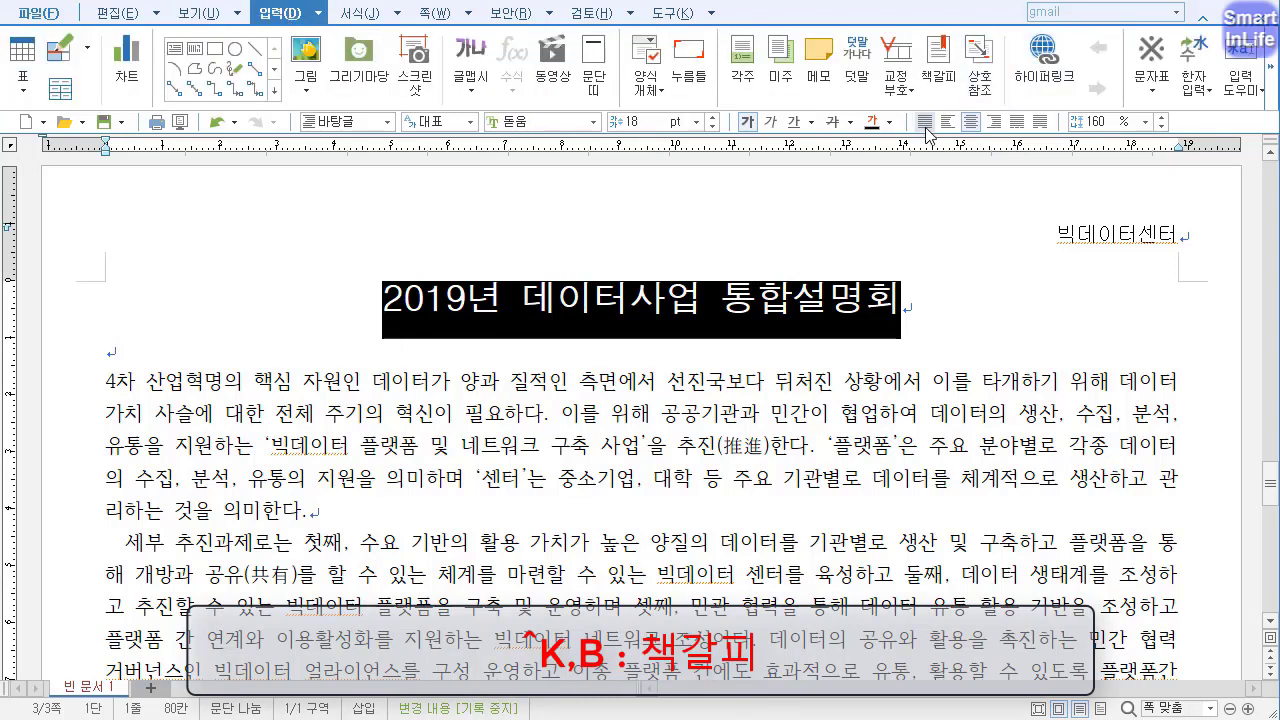
click(938, 80)
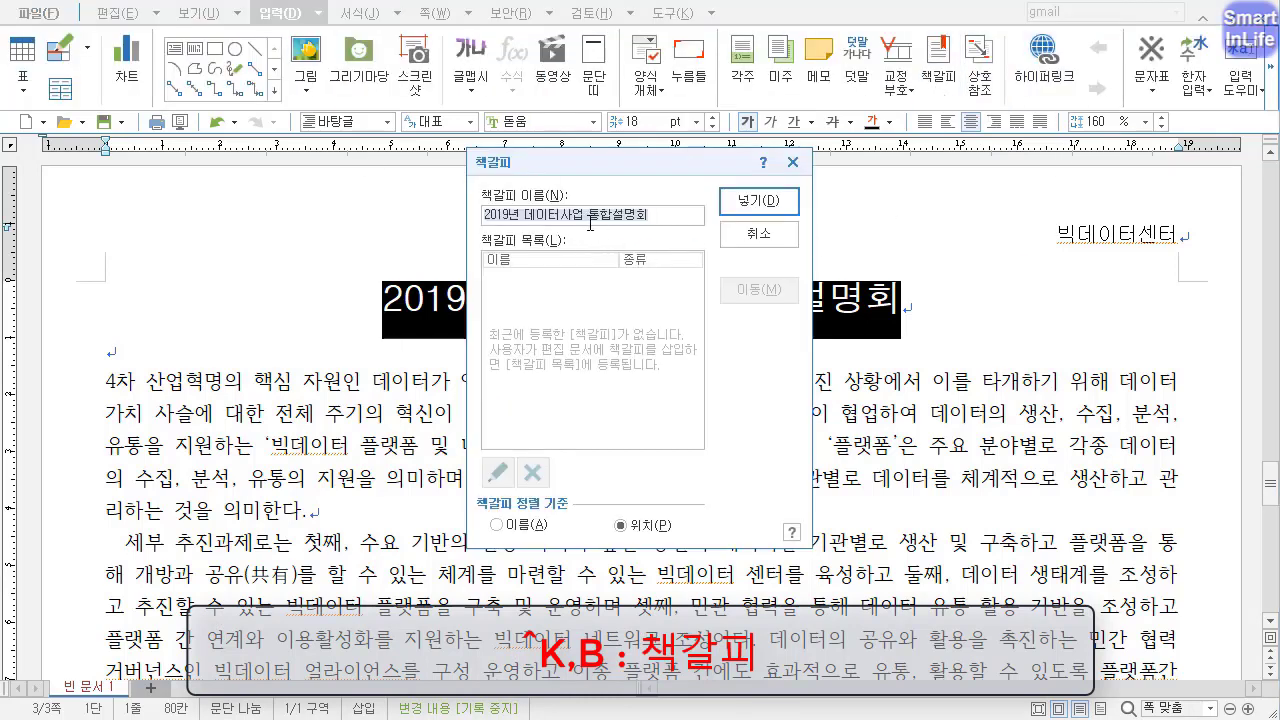
text(빅데이터)
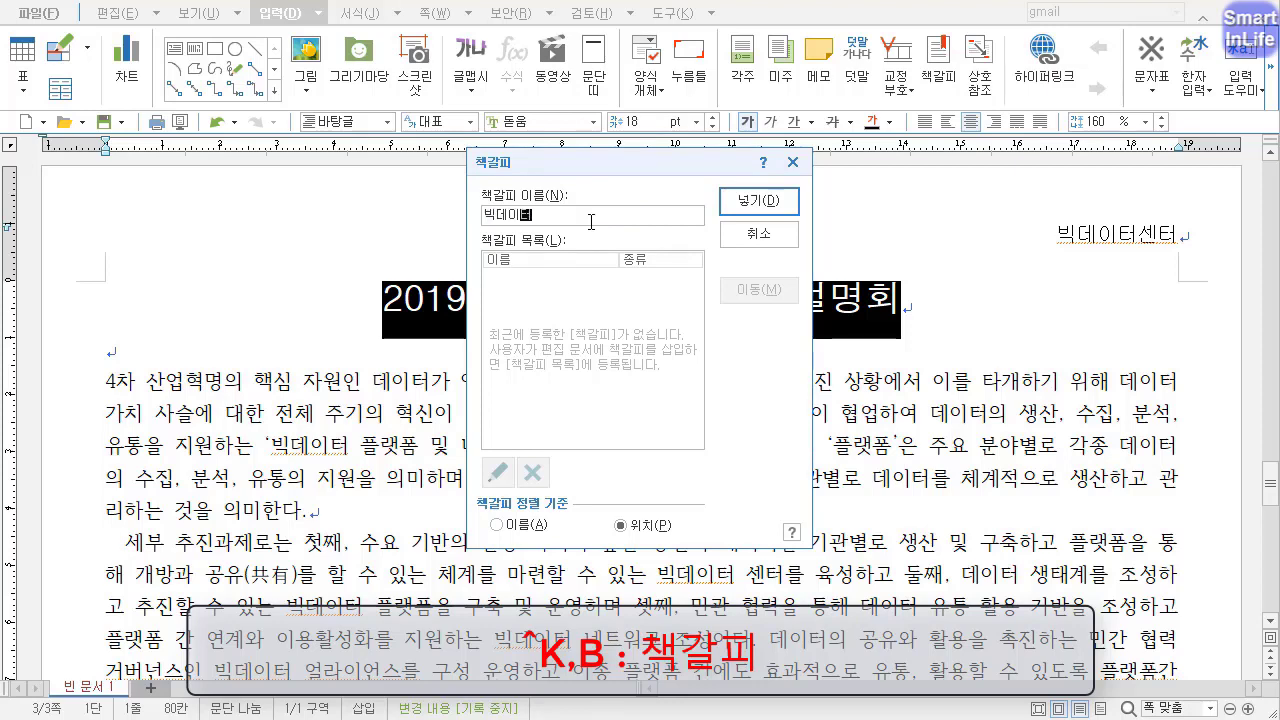
key(Return)
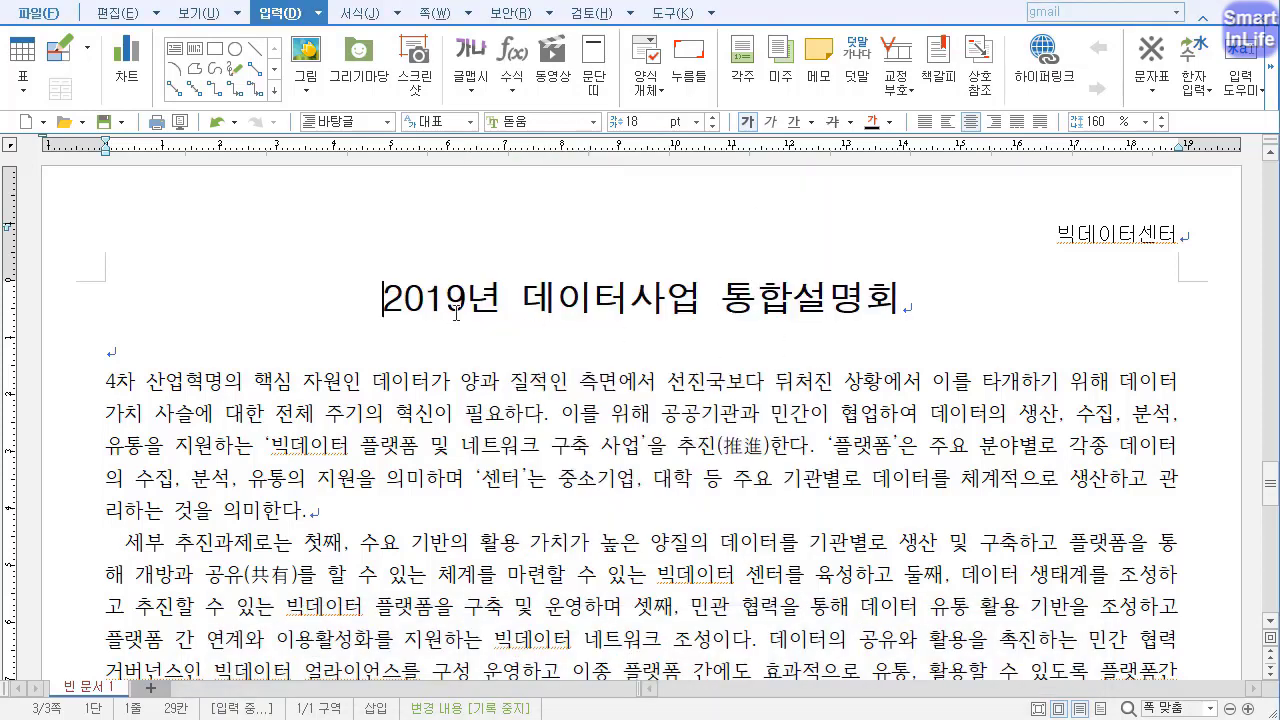
Add the ruby text "과학기술정보통신부" above the title "2019년 데이터사업 통합설명회".
drag(384, 299, 915, 299)
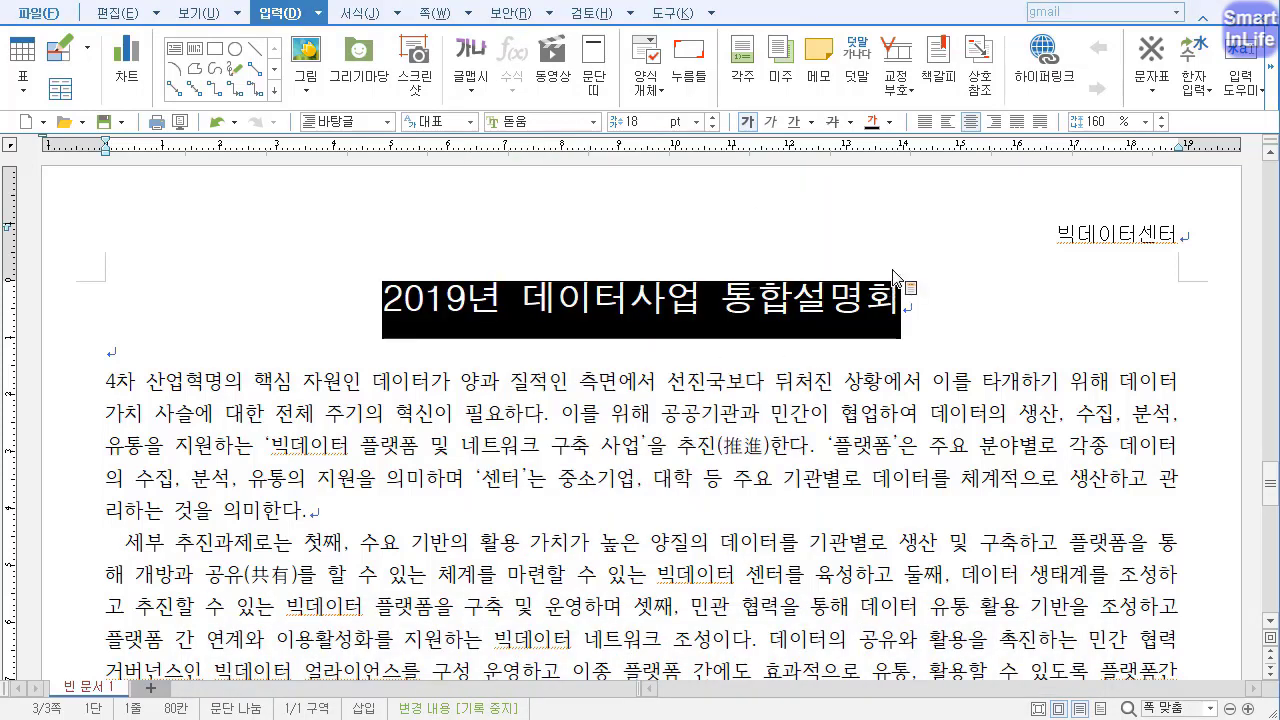
click(858, 78)
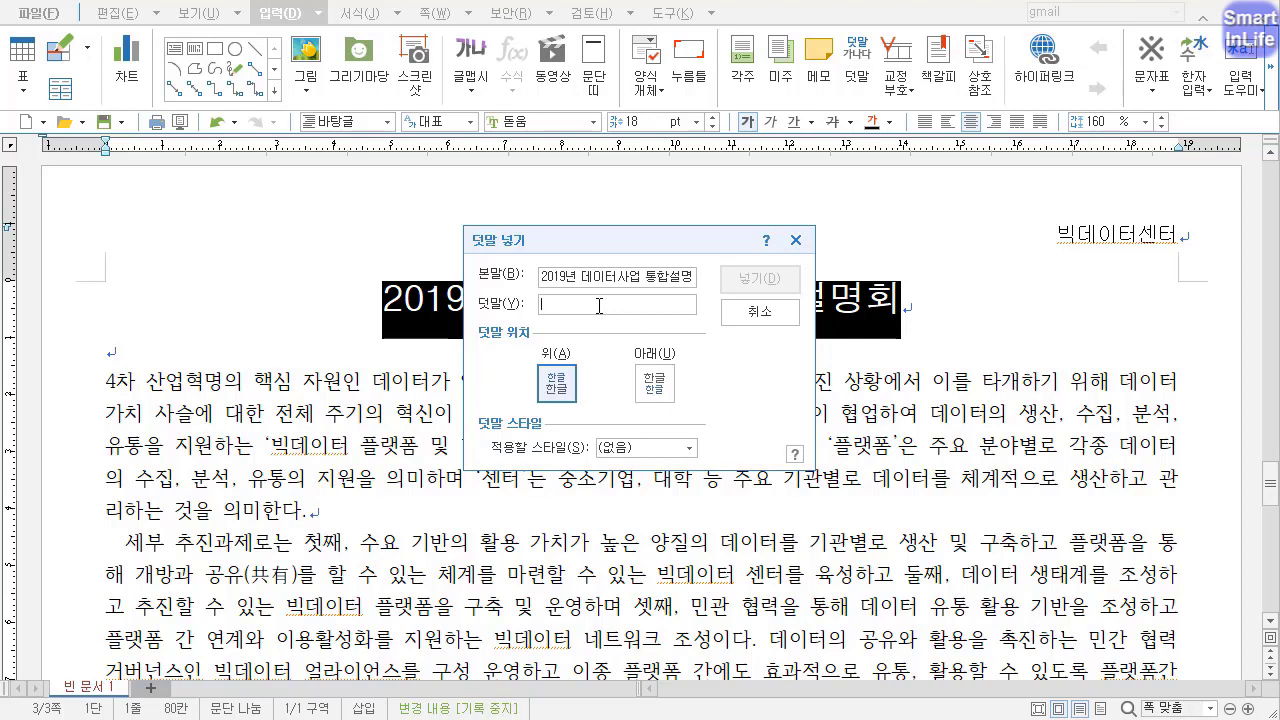
text(광)
text(기술정)
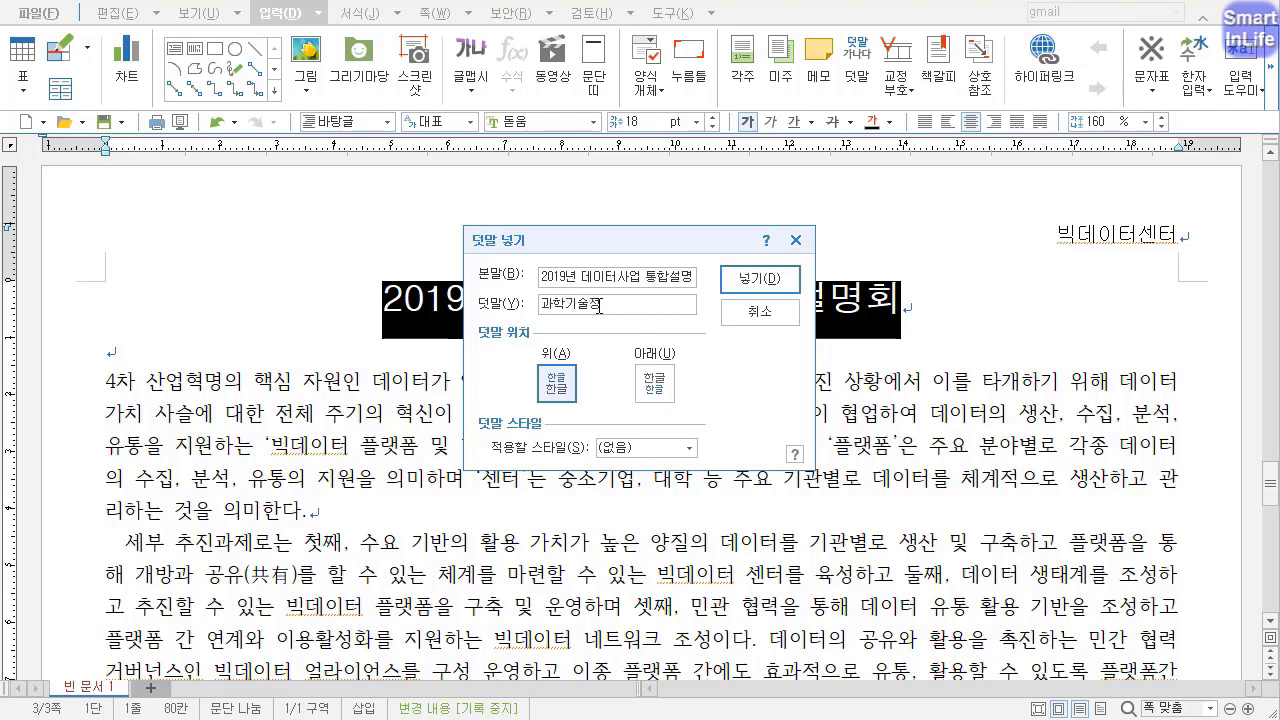
text(보통신부)
click(750, 280)
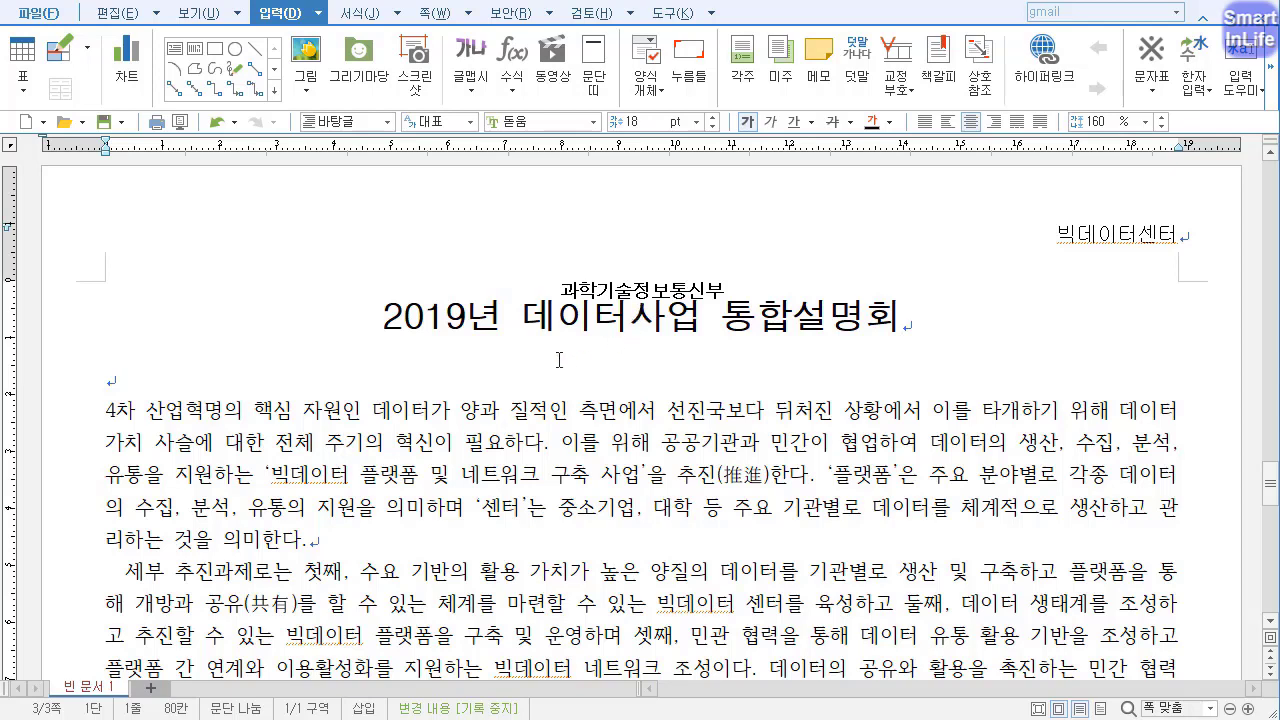
Begin a first-letter decoration for the paragraph starting "4차 산업혁명의" and choose the 2-line (2줄) shape.
click(106, 412)
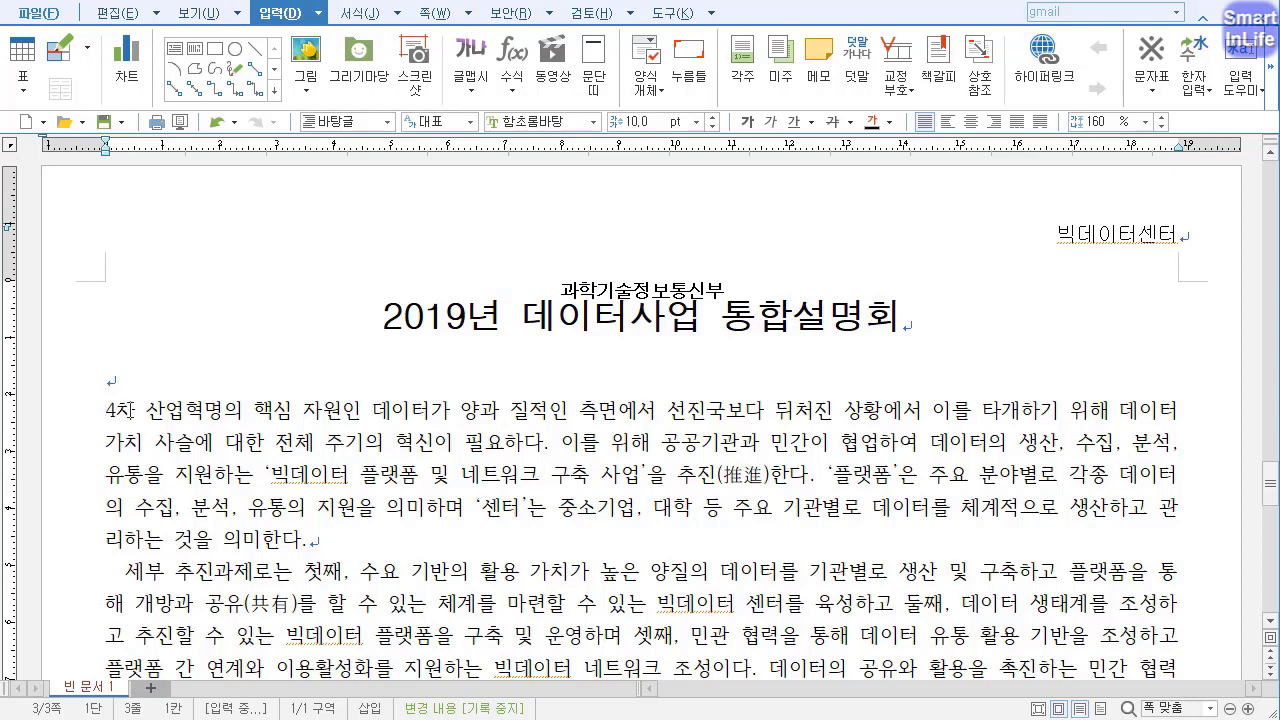
double_click(116, 411)
click(116, 411)
click(110, 411)
click(378, 14)
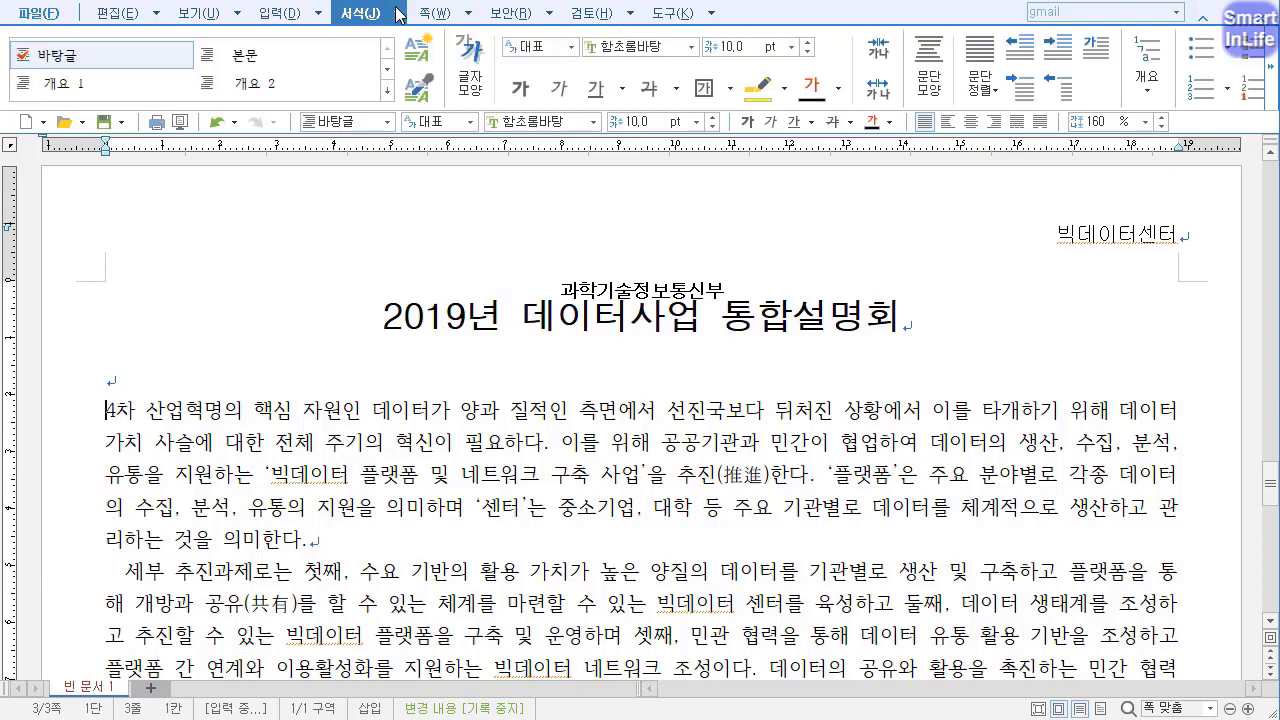
click(398, 12)
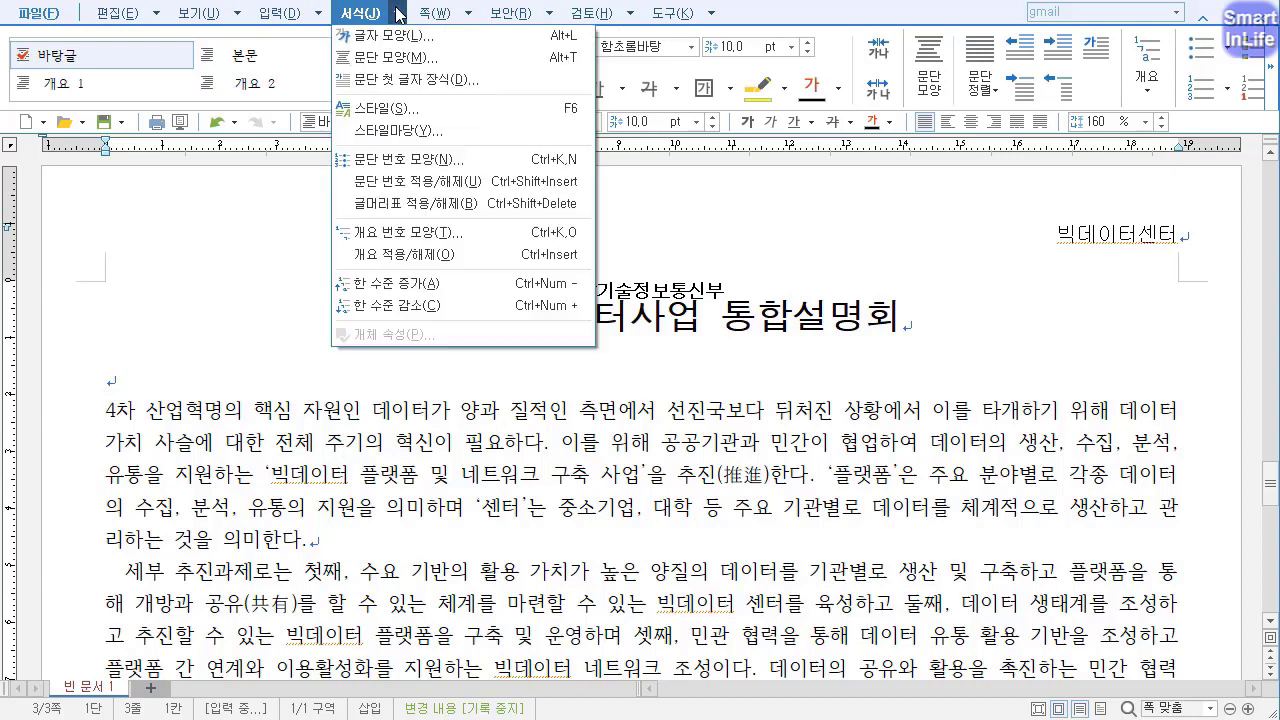
click(420, 80)
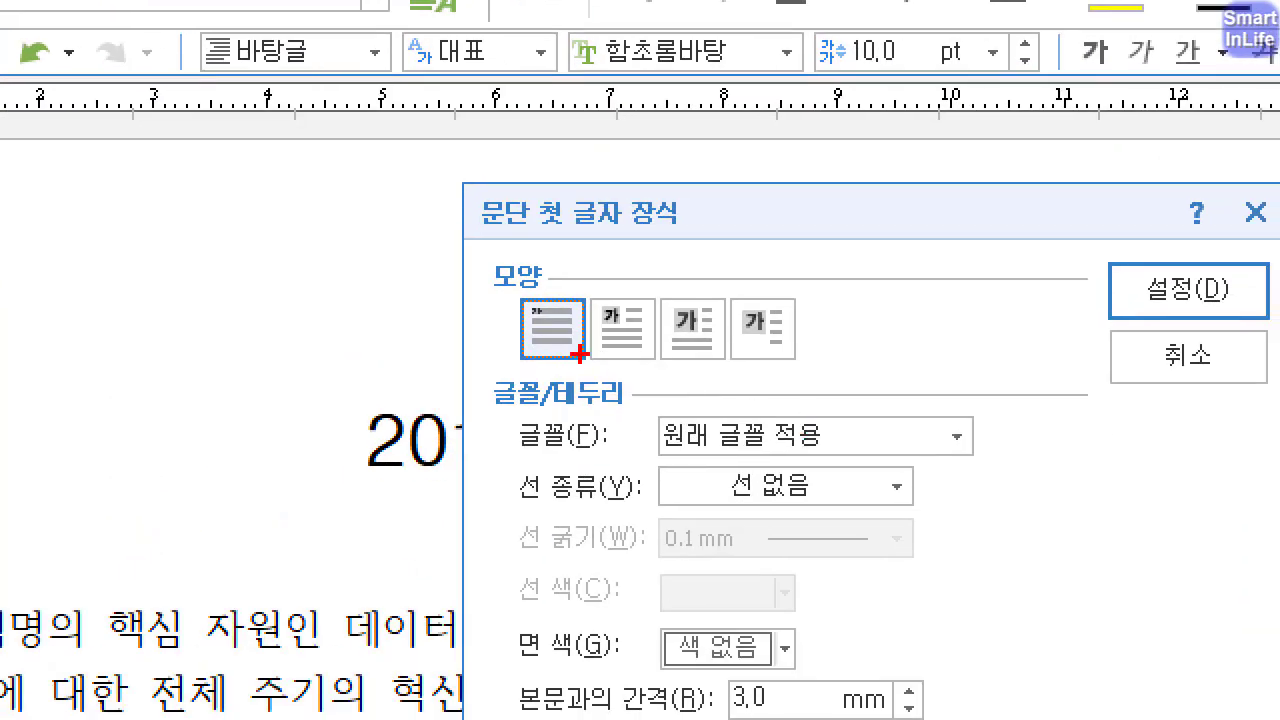
mouse_move(612, 364)
mouse_down()
mouse_move(580, 305)
mouse_move(643, 348)
mouse_up()
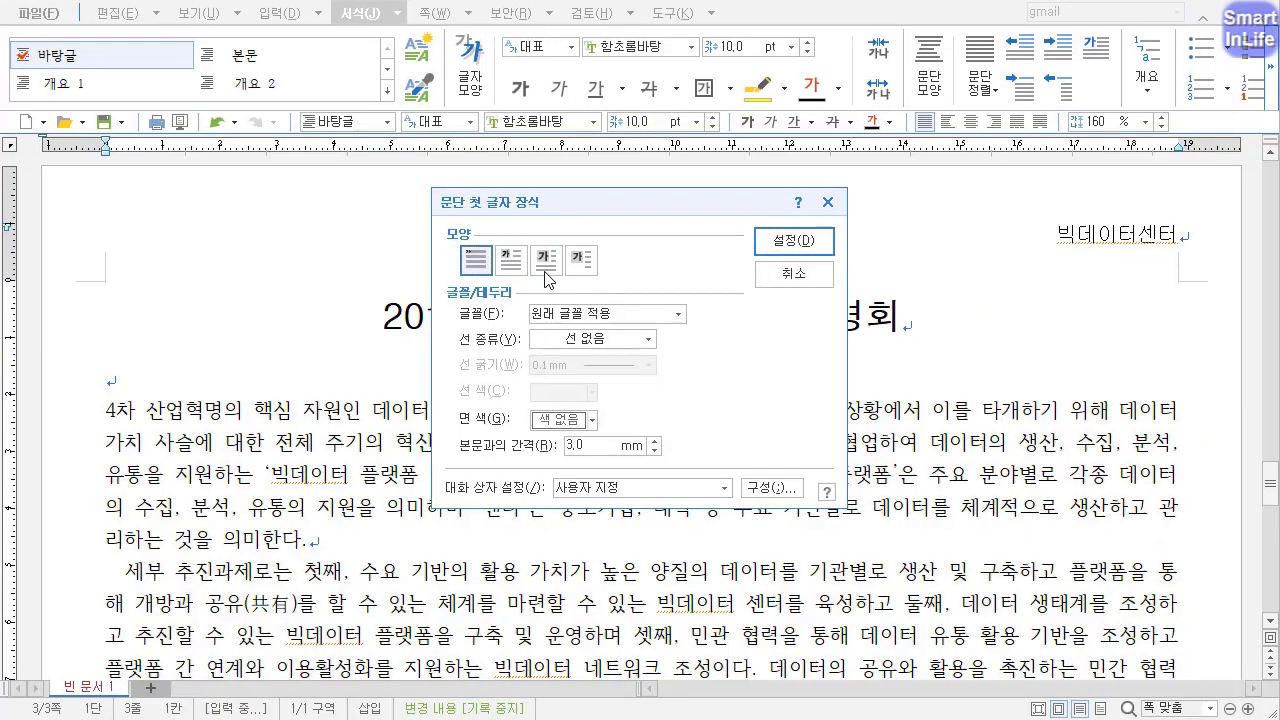
click(510, 262)
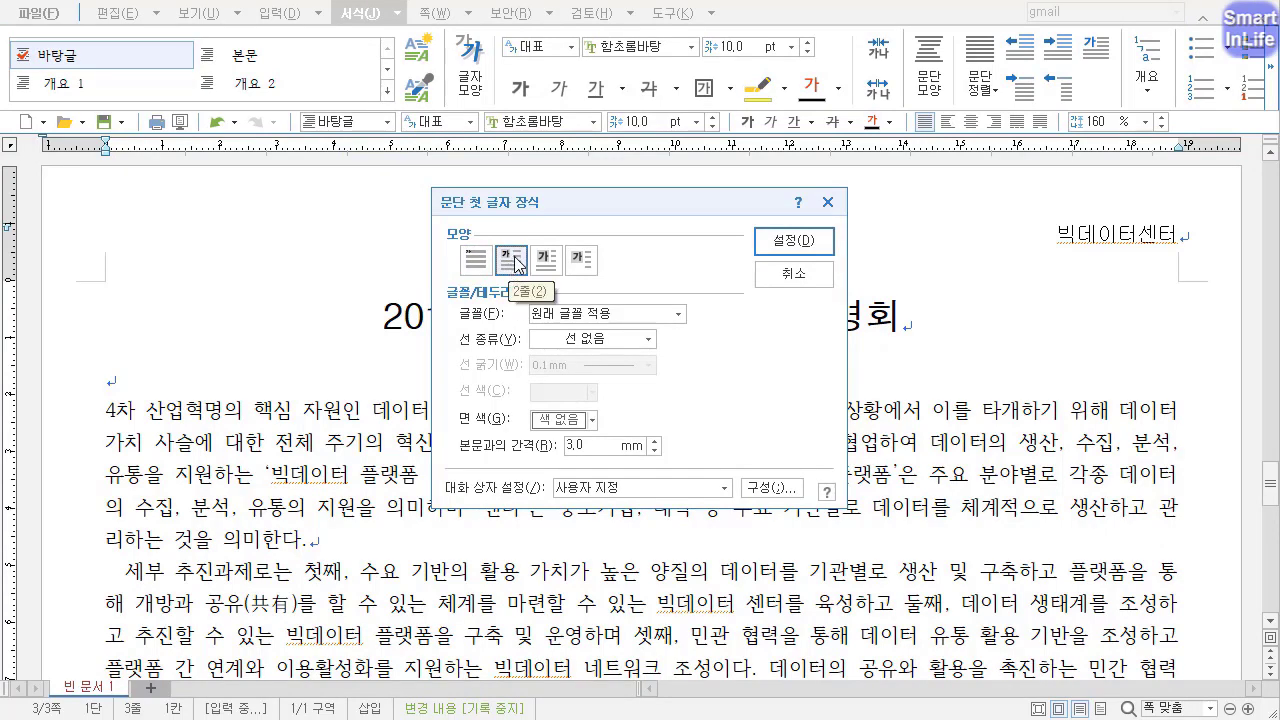
Set the drop cap's font to 궁서 and its fill color to yellow, and apply the decoration.
click(615, 316)
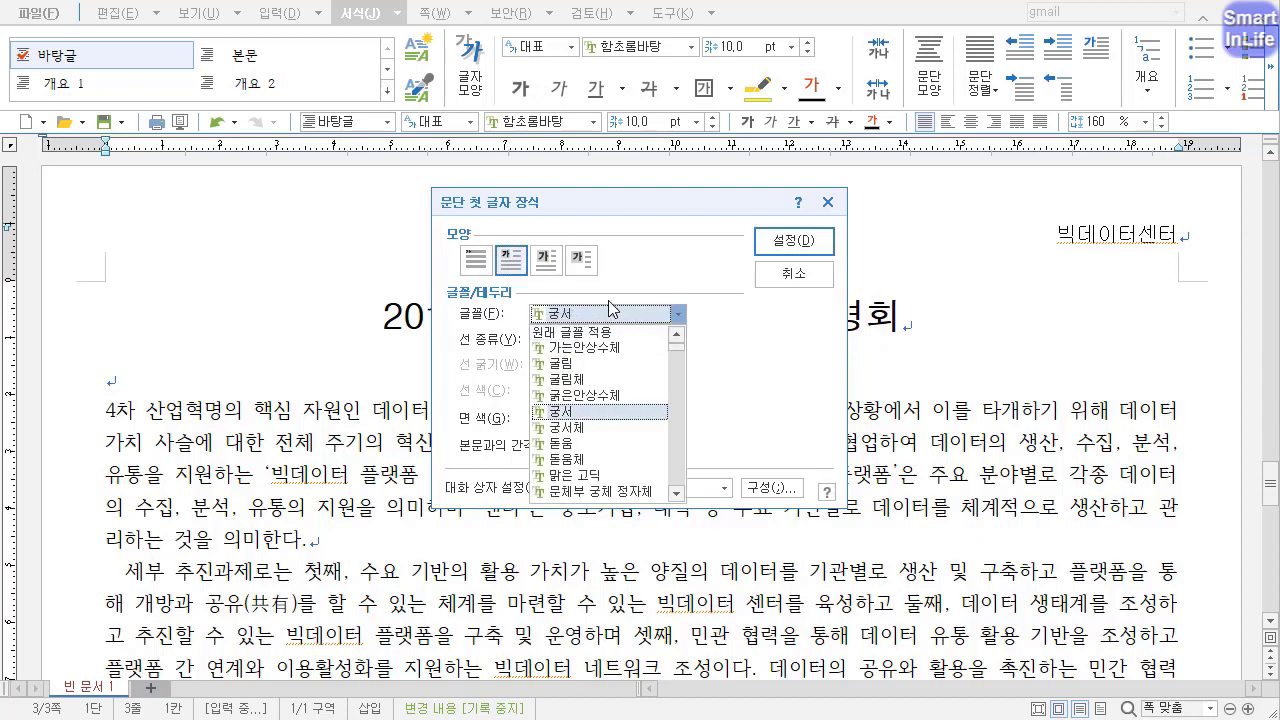
click(572, 416)
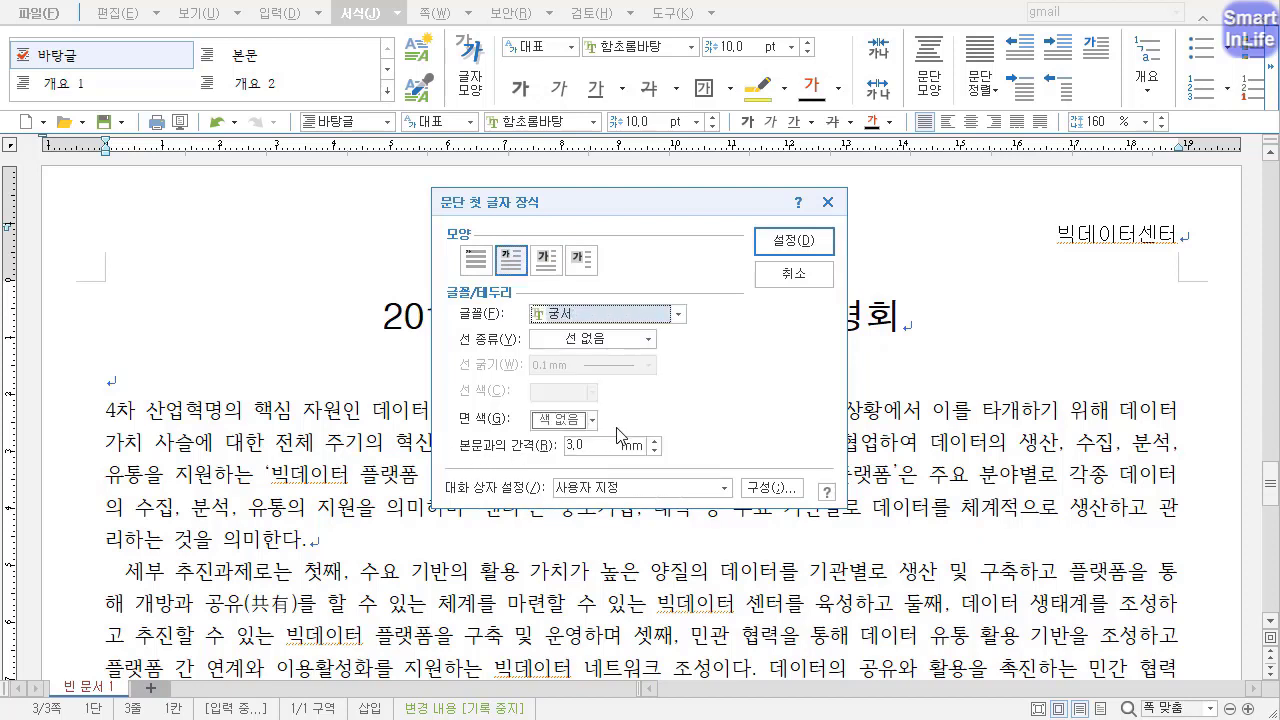
click(563, 420)
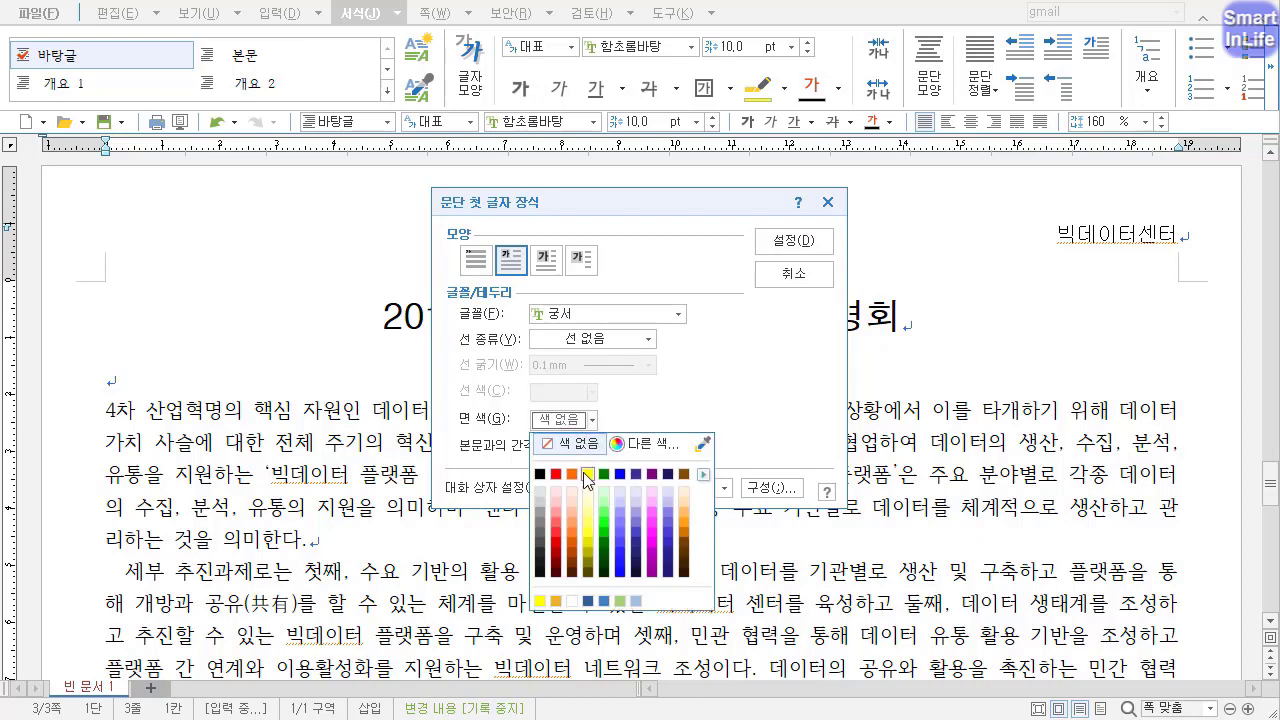
click(588, 473)
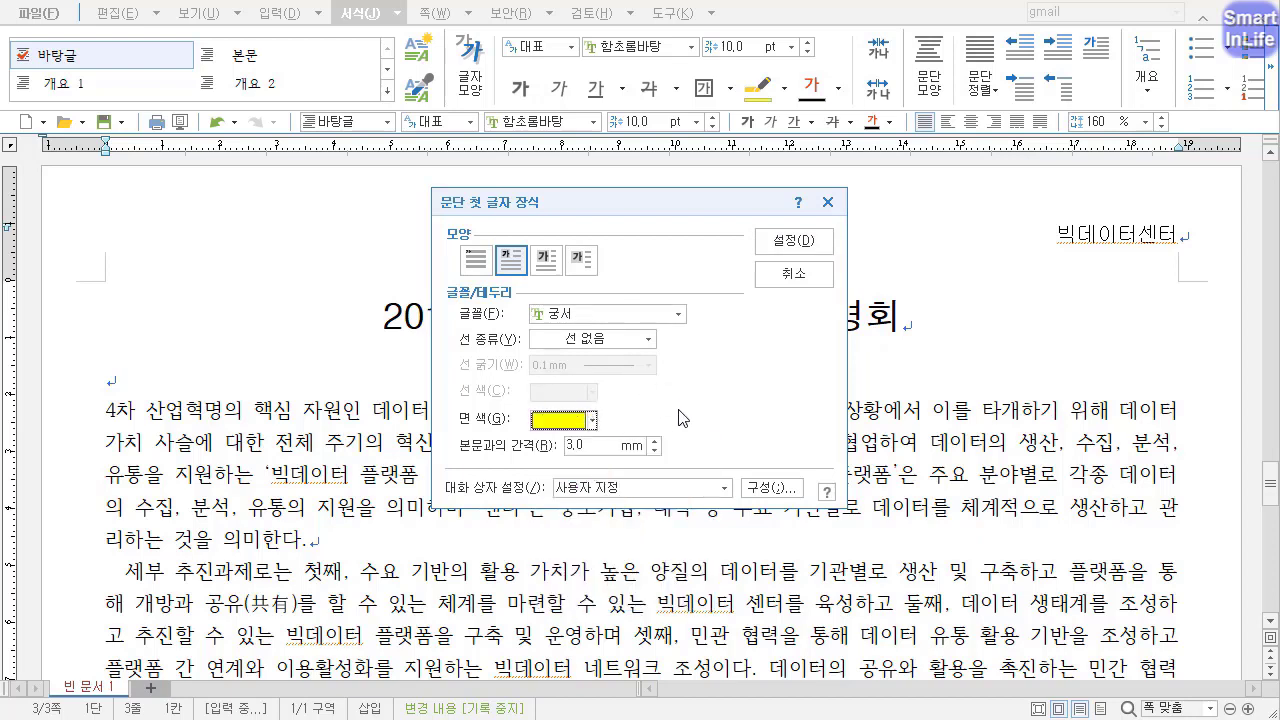
click(788, 250)
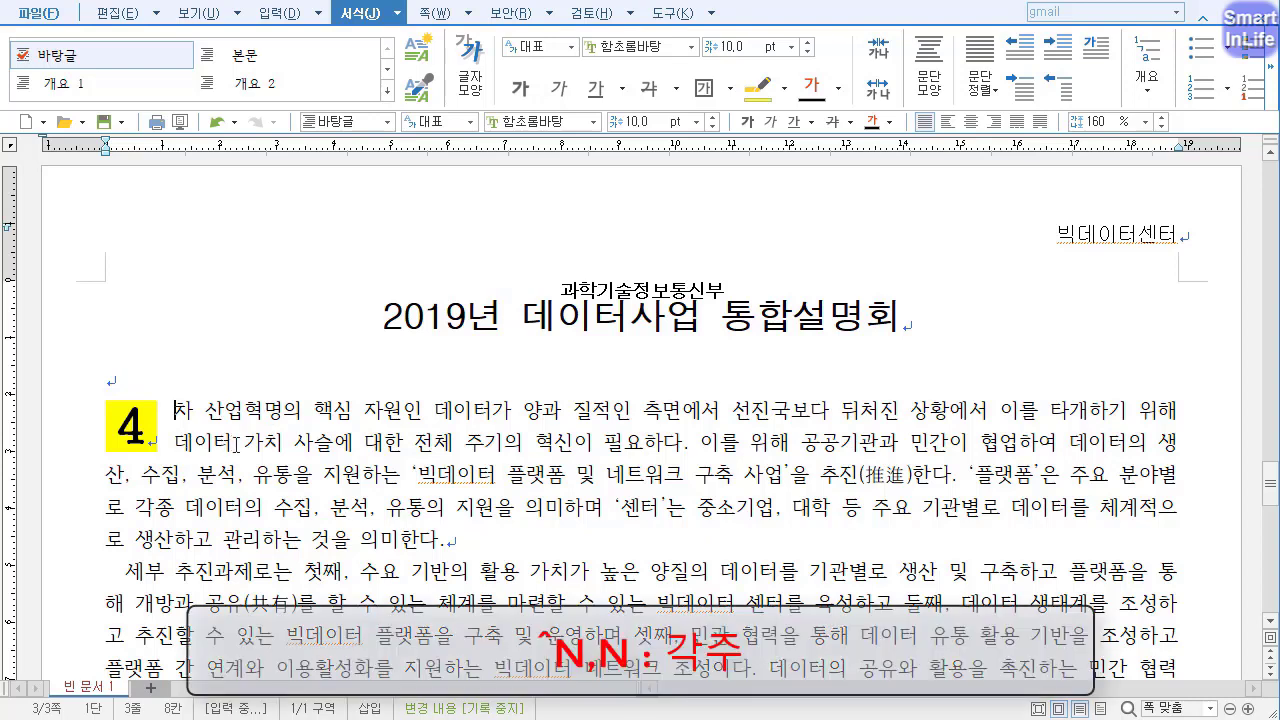
Insert a footnote right after "상황" in the first line of the opening paragraph.
click(946, 411)
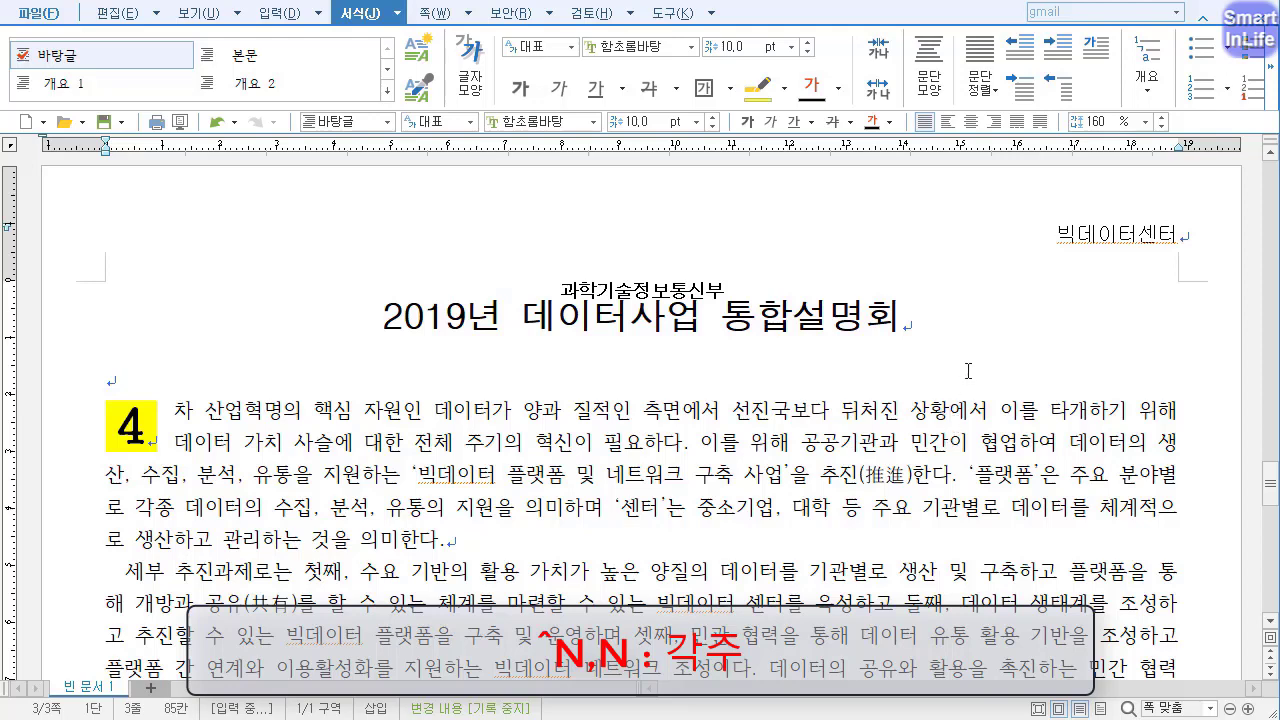
key(ctrl+n)
key(n)
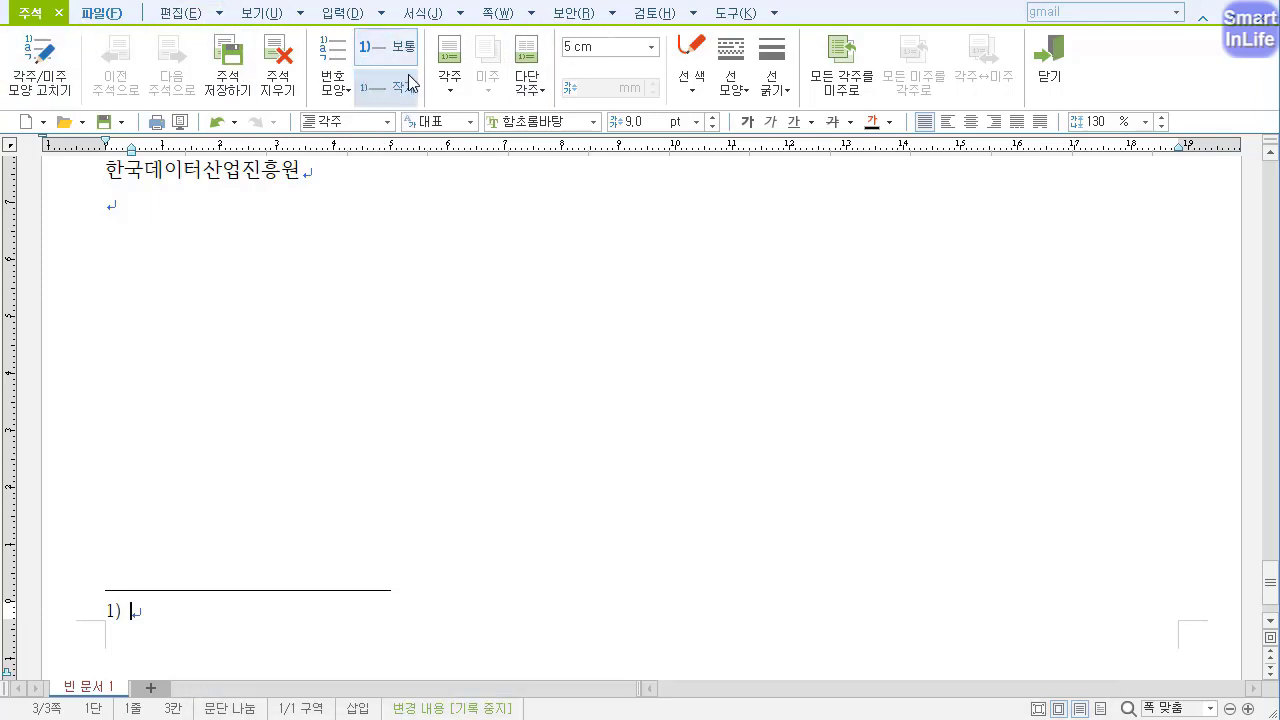
Change the footnote number format to ①,②,③ without decoration characters before or after it.
click(330, 95)
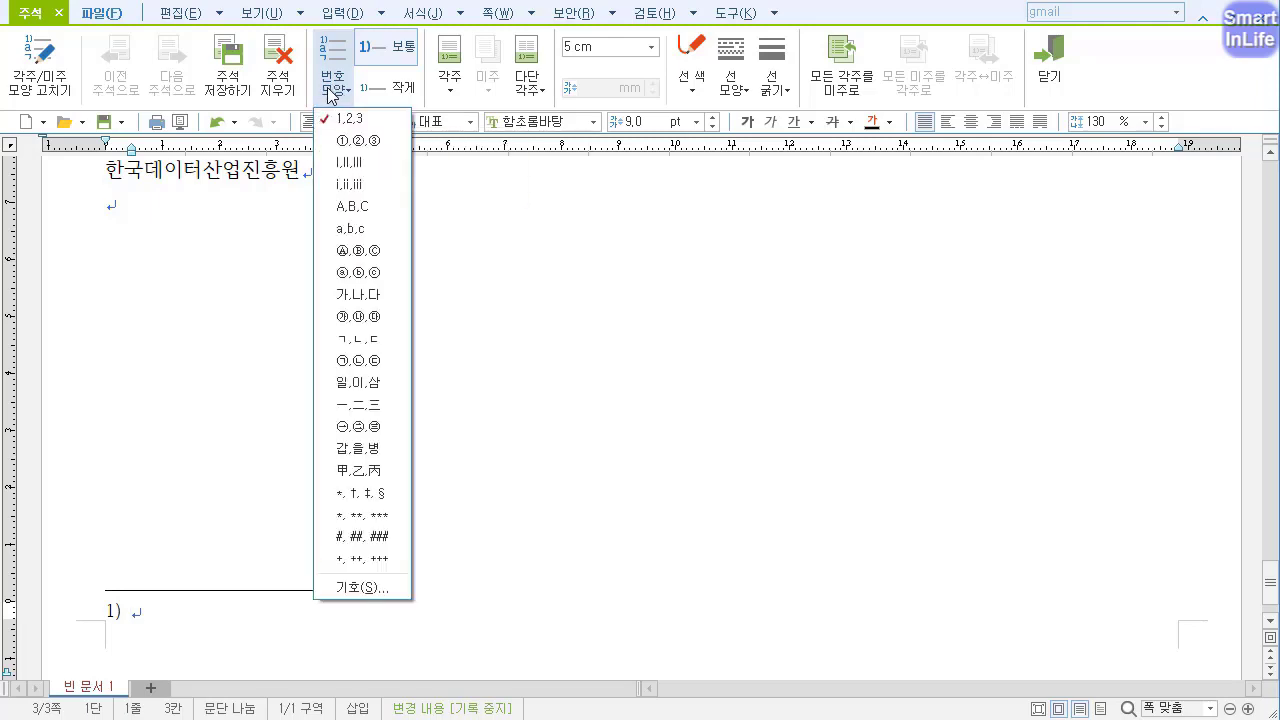
click(372, 588)
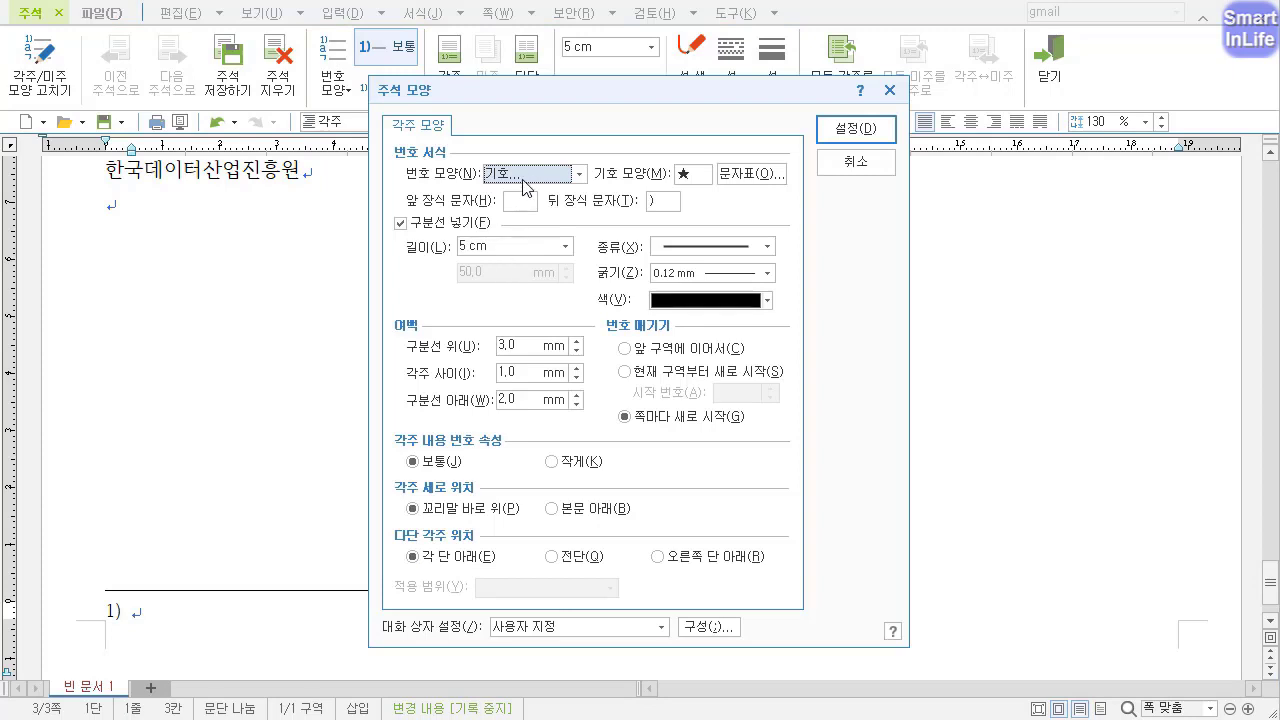
click(528, 176)
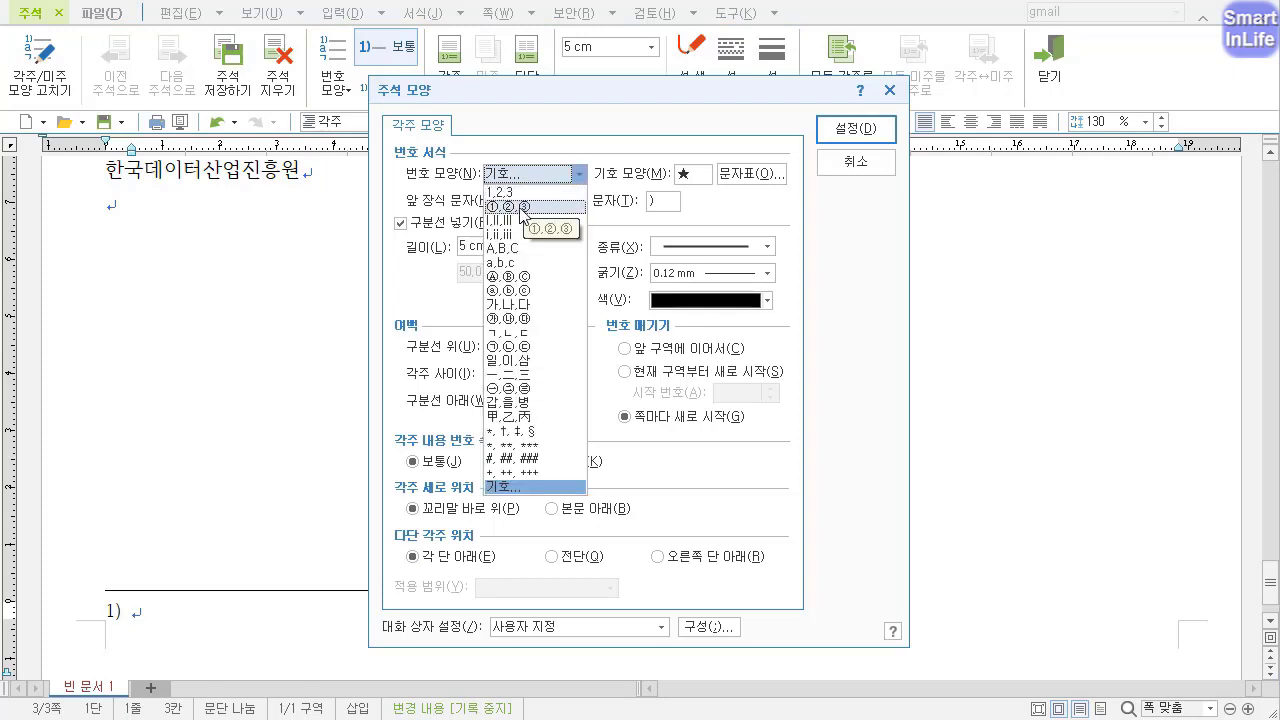
click(523, 208)
key(ctrl+2)
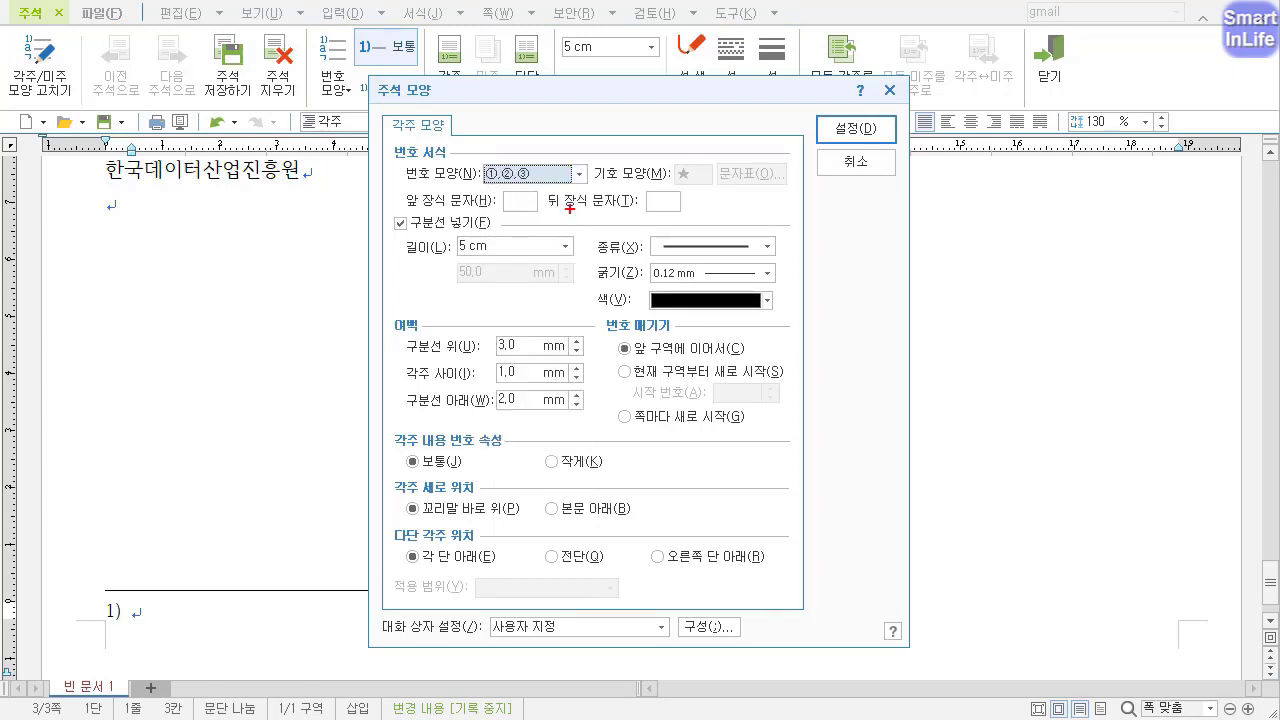
drag(541, 213, 511, 218)
drag(639, 207, 662, 178)
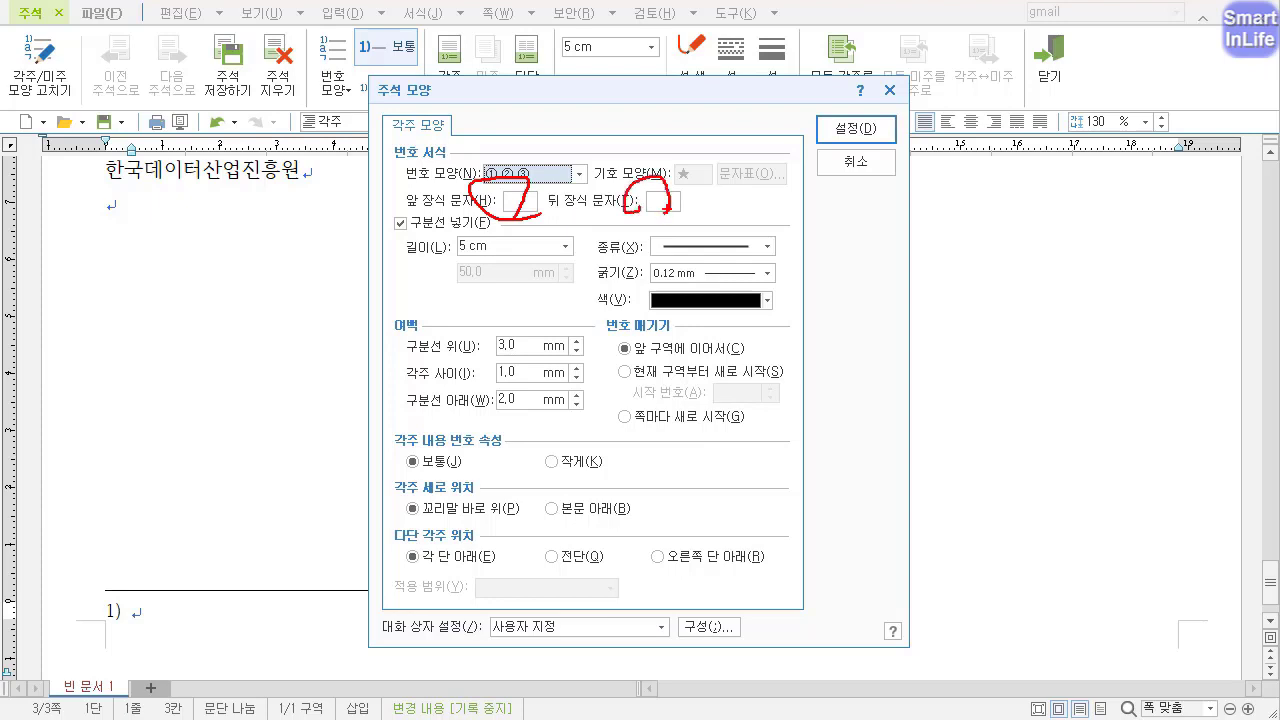
key(Escape)
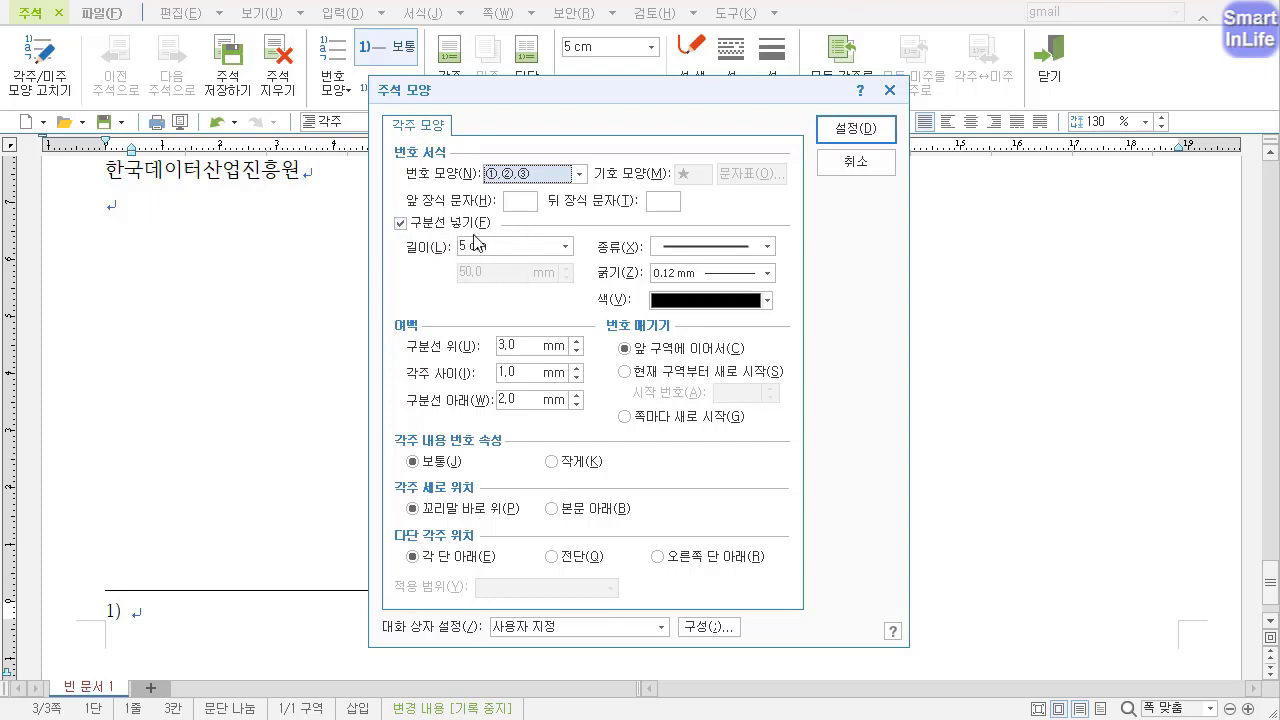
click(853, 129)
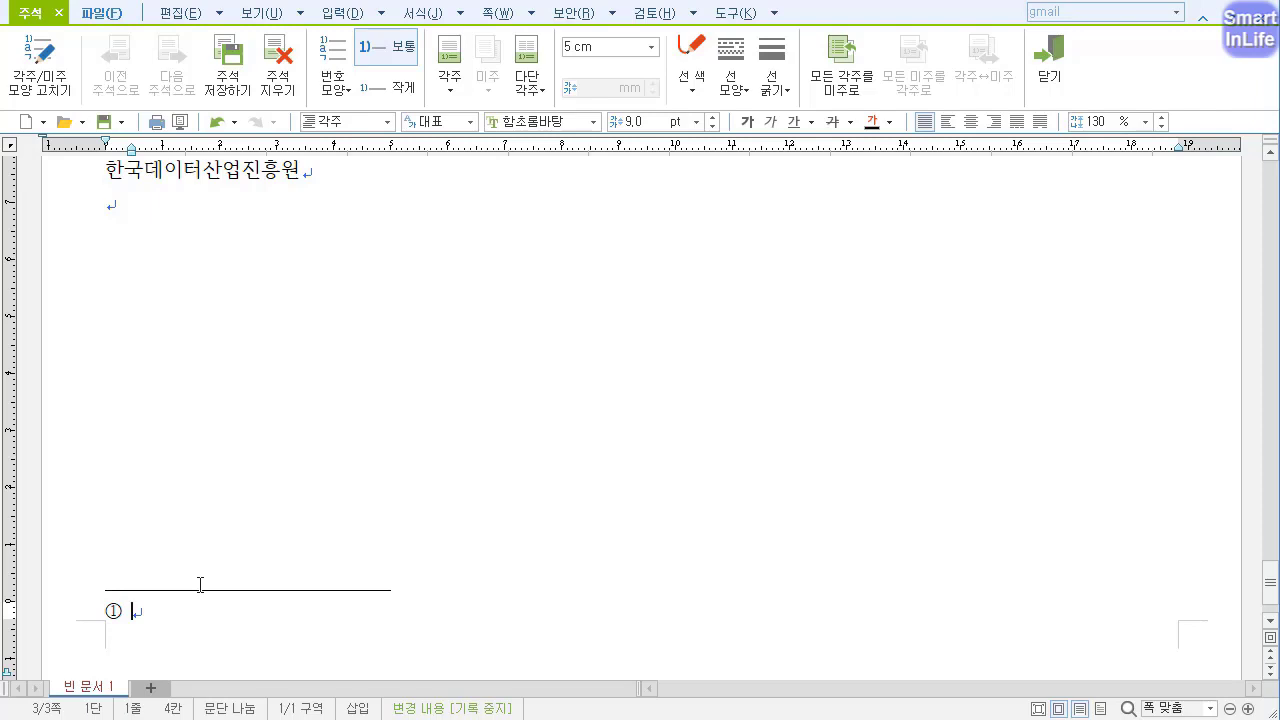
Write the footnote text "2018년 기준 국내 기업의 빅데이터 이용률 : 9.5%" and return to the body text.
text(2018)
text(년 기준 국내)
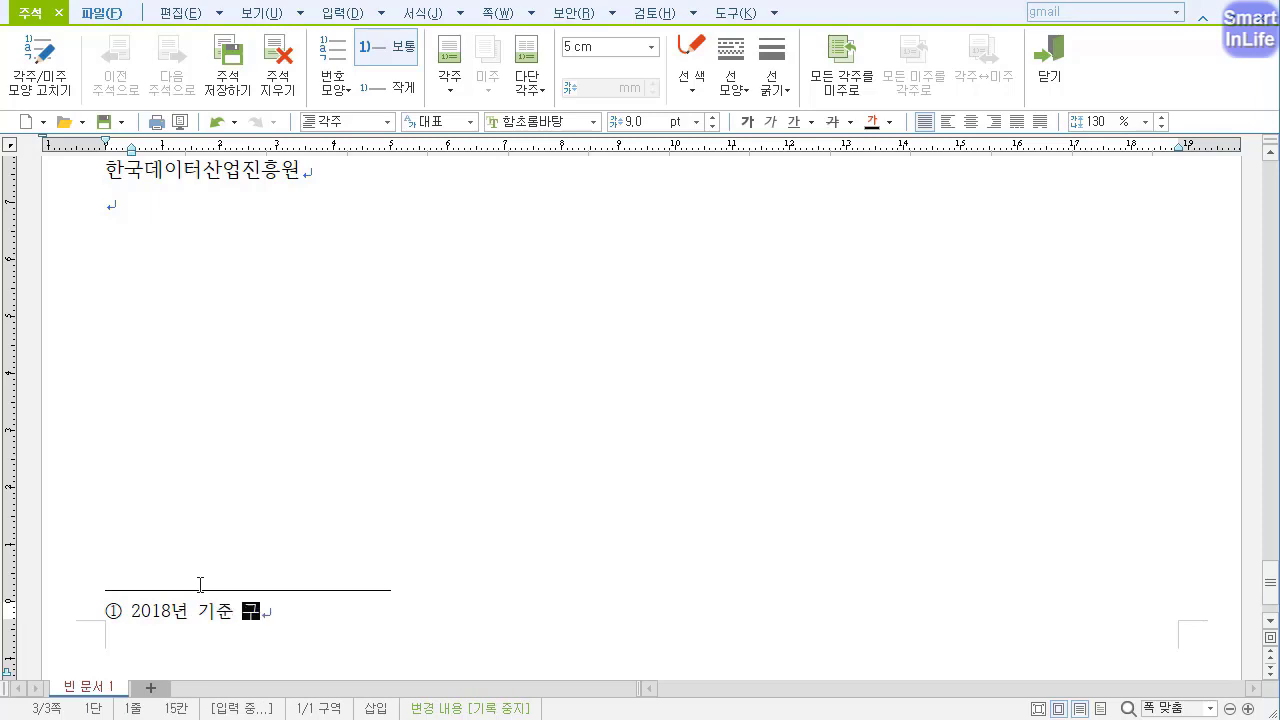
text( 기업의 빅)
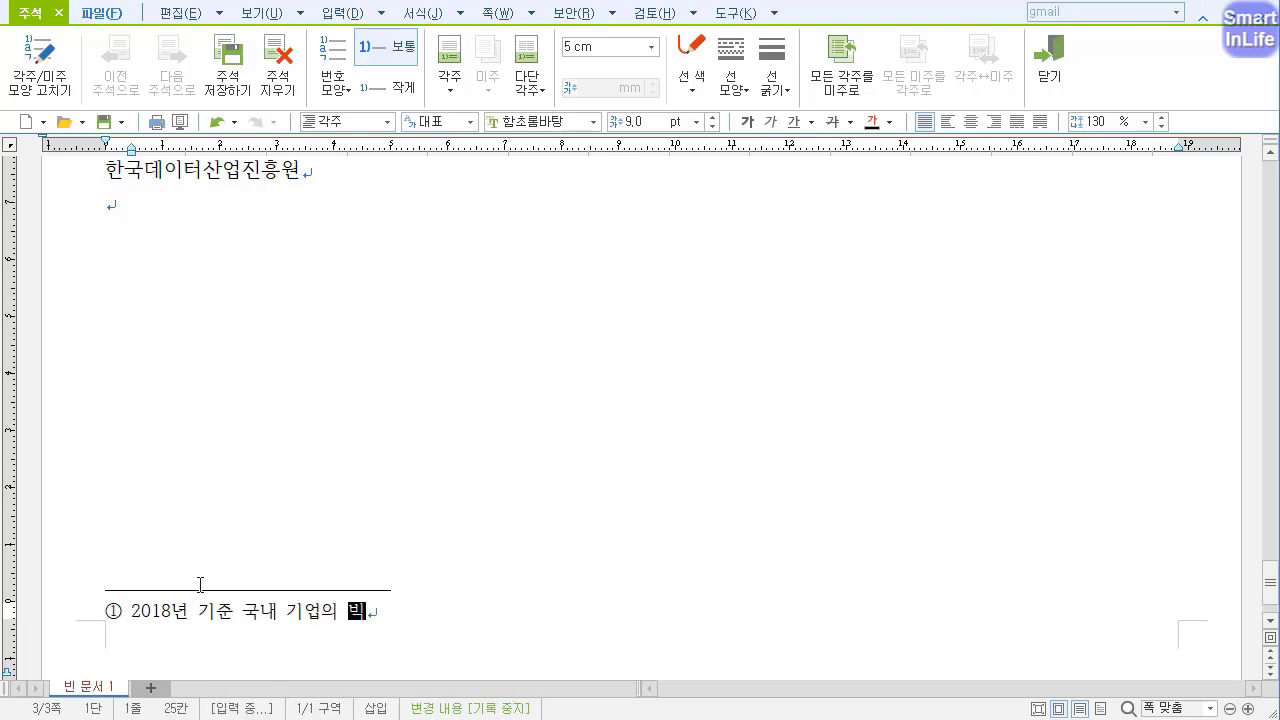
text(데이터 이용률 )
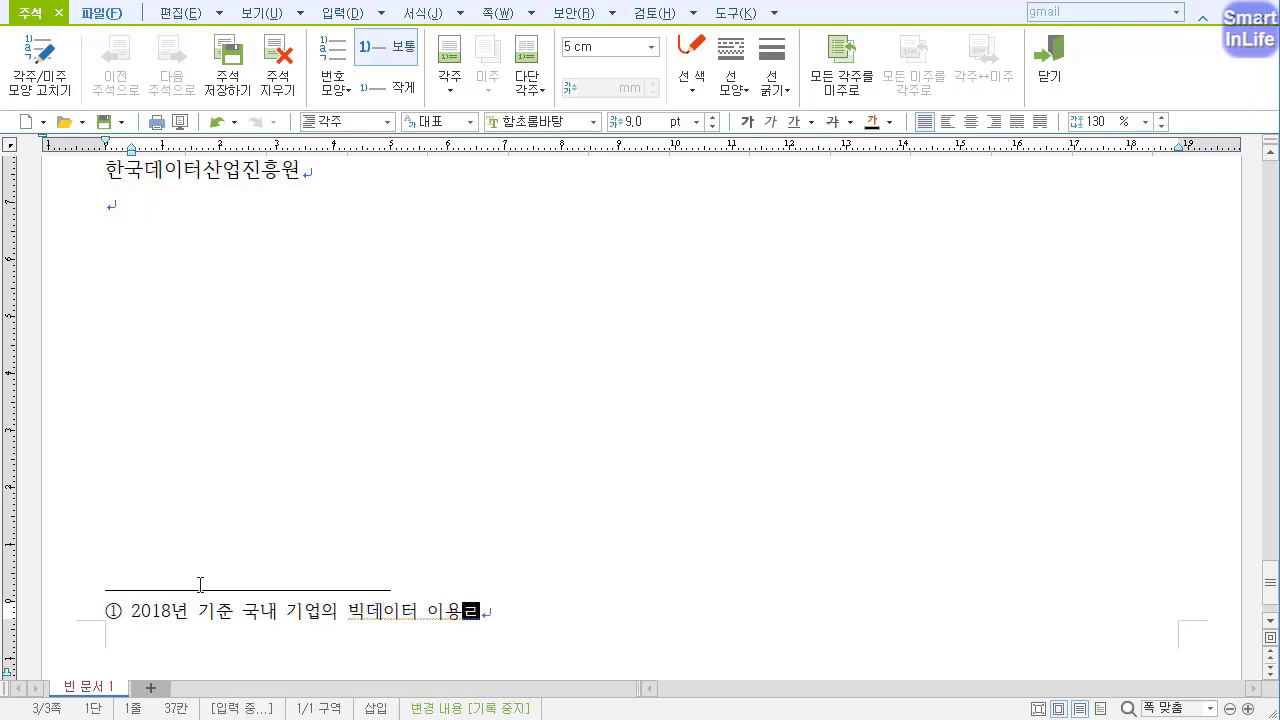
text(: 9.5%)
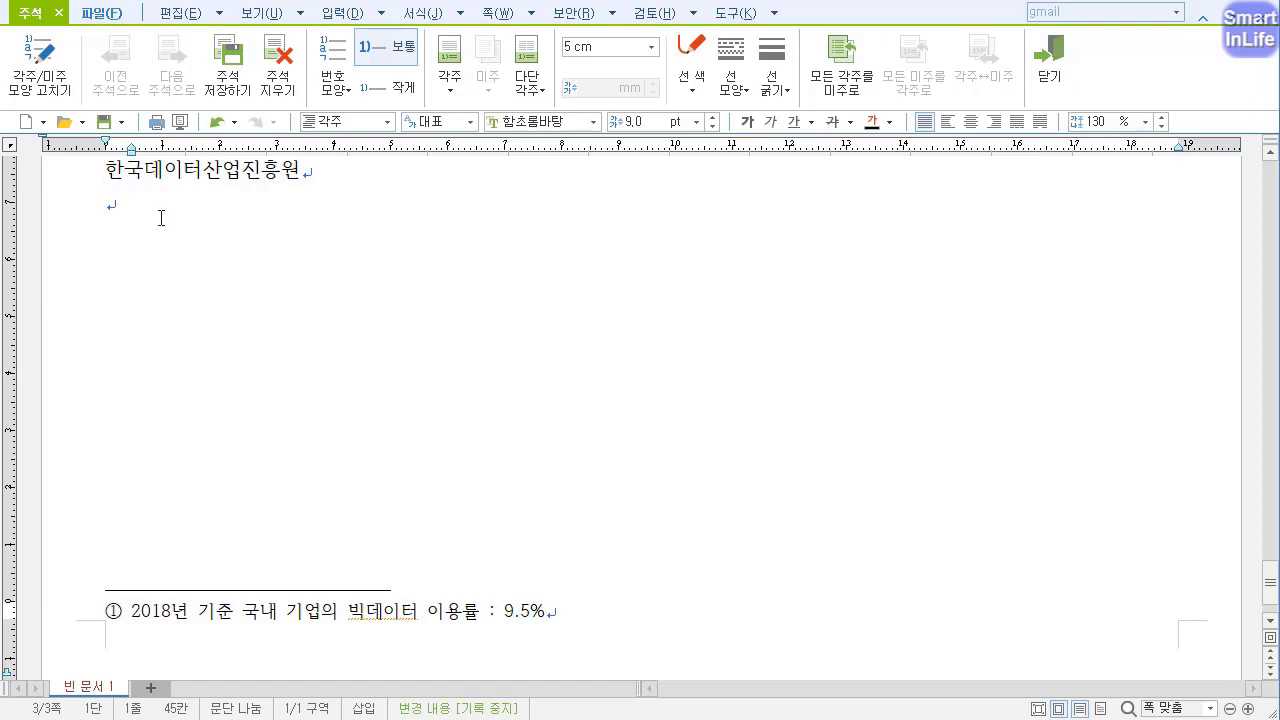
click(1041, 76)
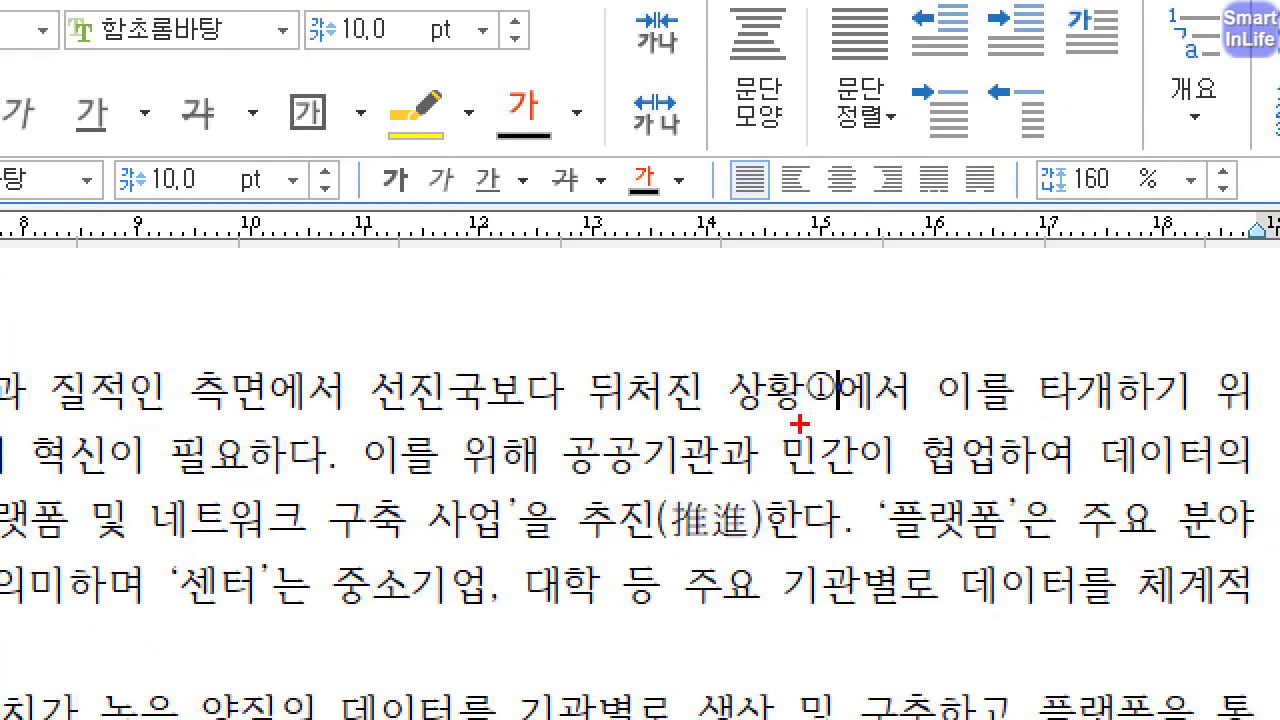
Check the footnote by opening it from its marker after "상황", and return to the body text.
mouse_move(800, 424)
mouse_down()
mouse_move(838, 428)
mouse_move(848, 368)
mouse_up()
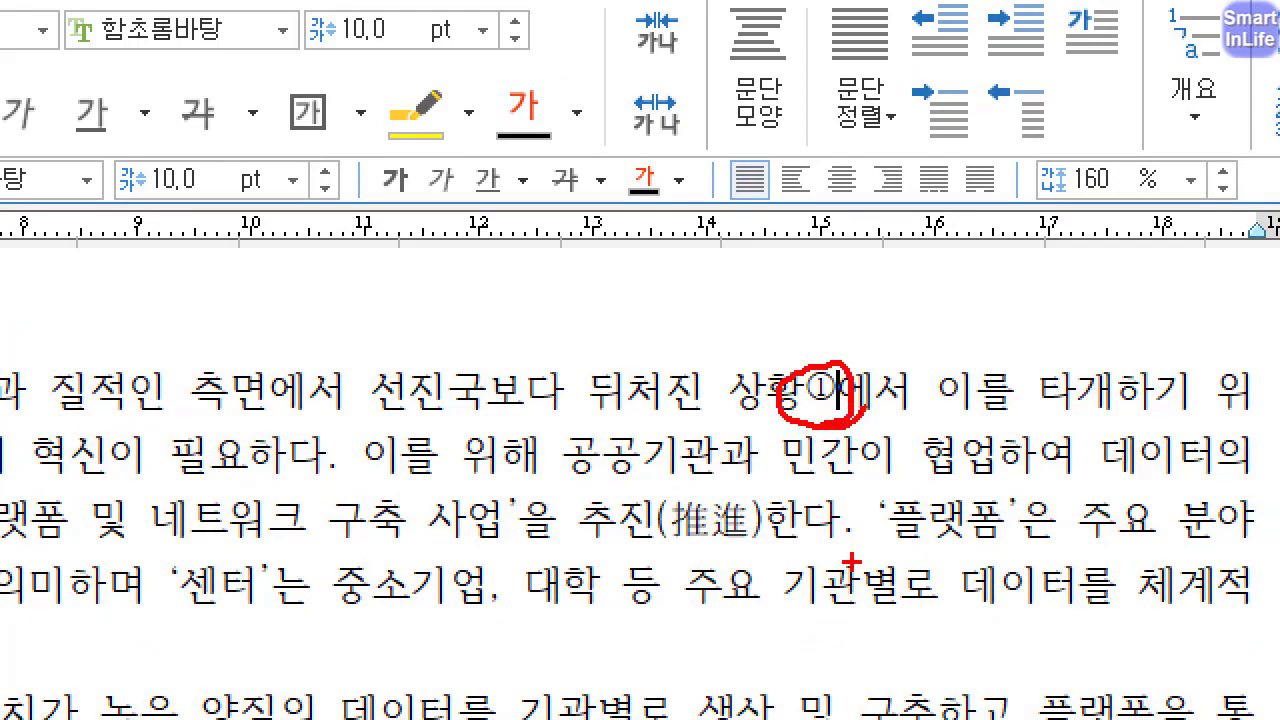
key(Escape)
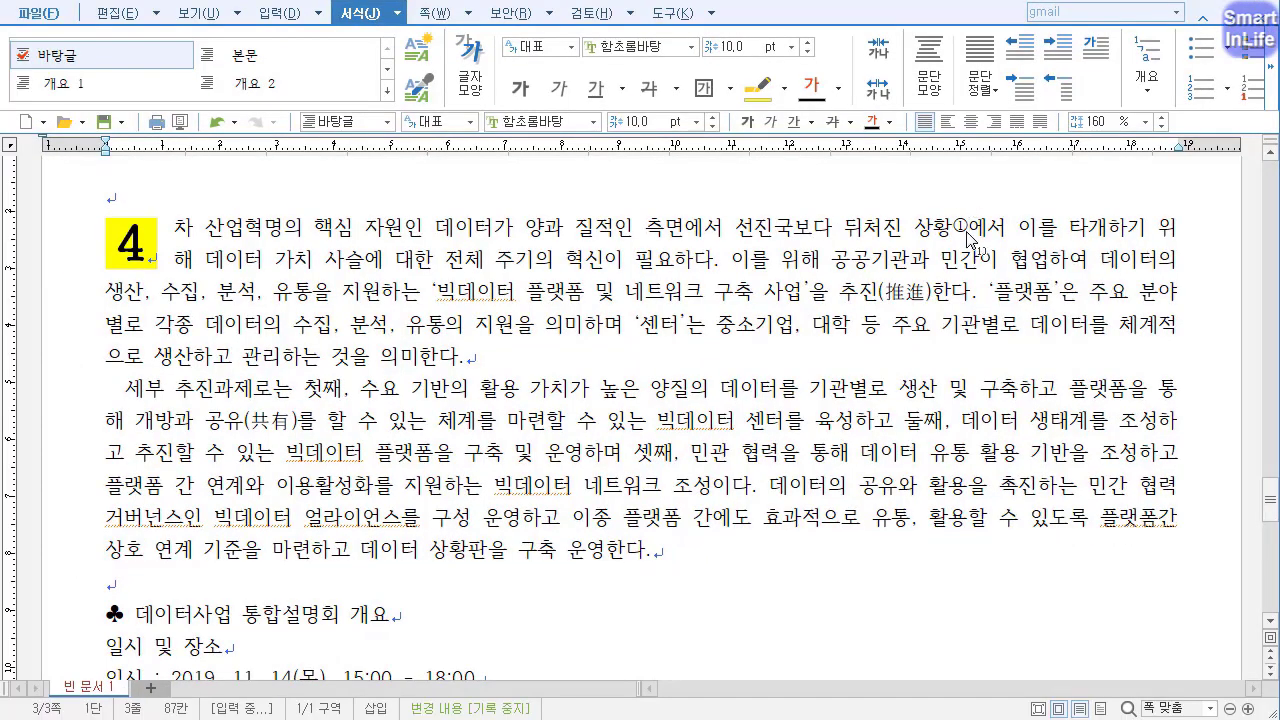
double_click(966, 230)
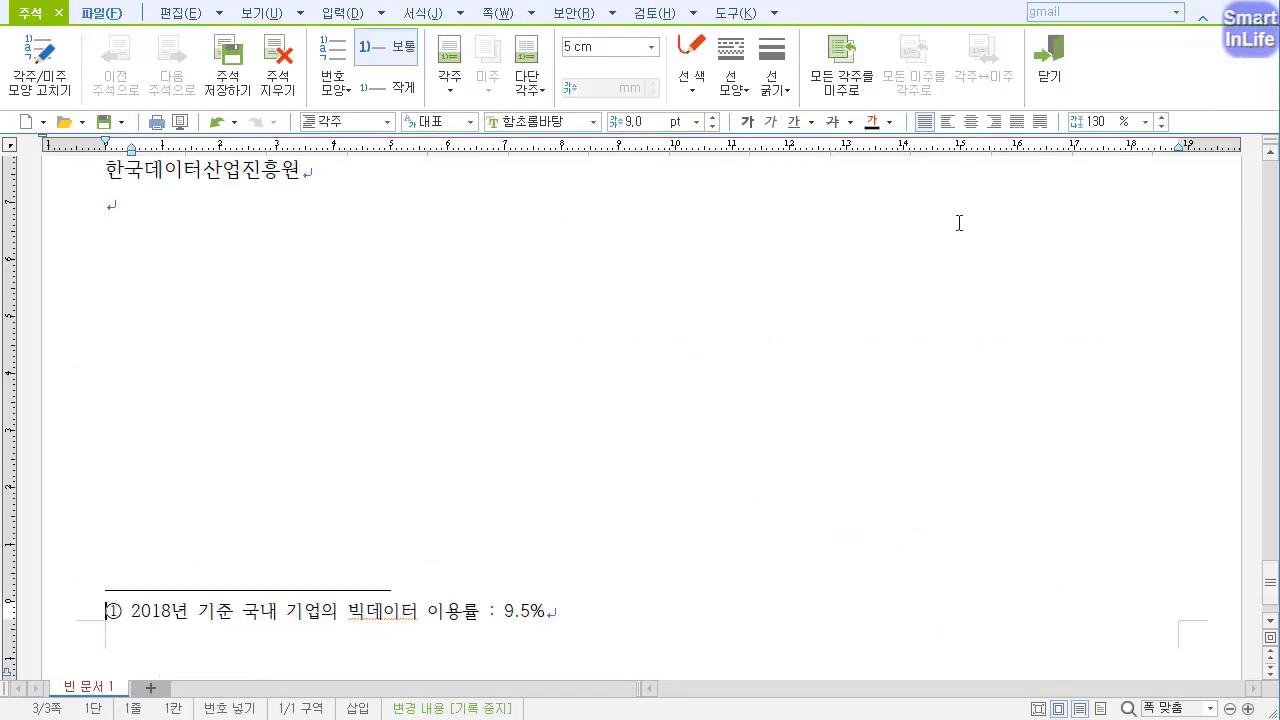
click(1047, 55)
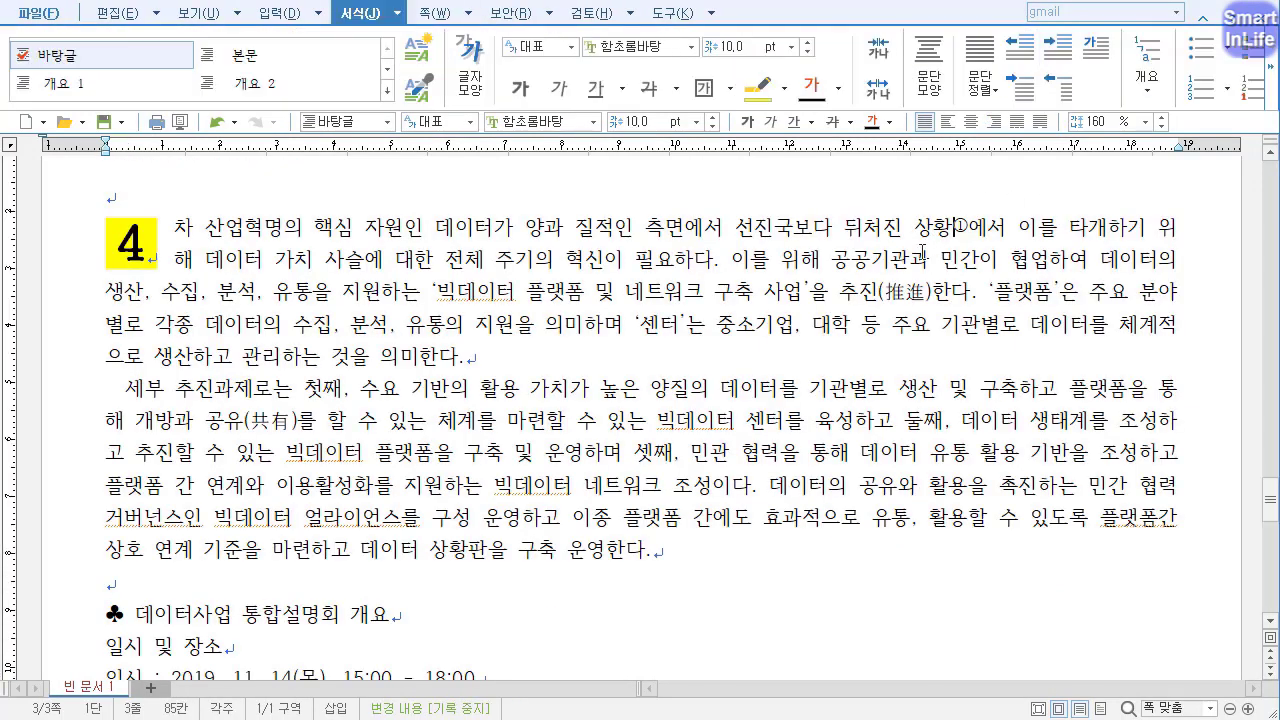
Insert the picture file "그림" over the right part of the body paragraphs, drawn about 38 by 49 mm.
scroll(147, 197, up, 1)
click(139, 222)
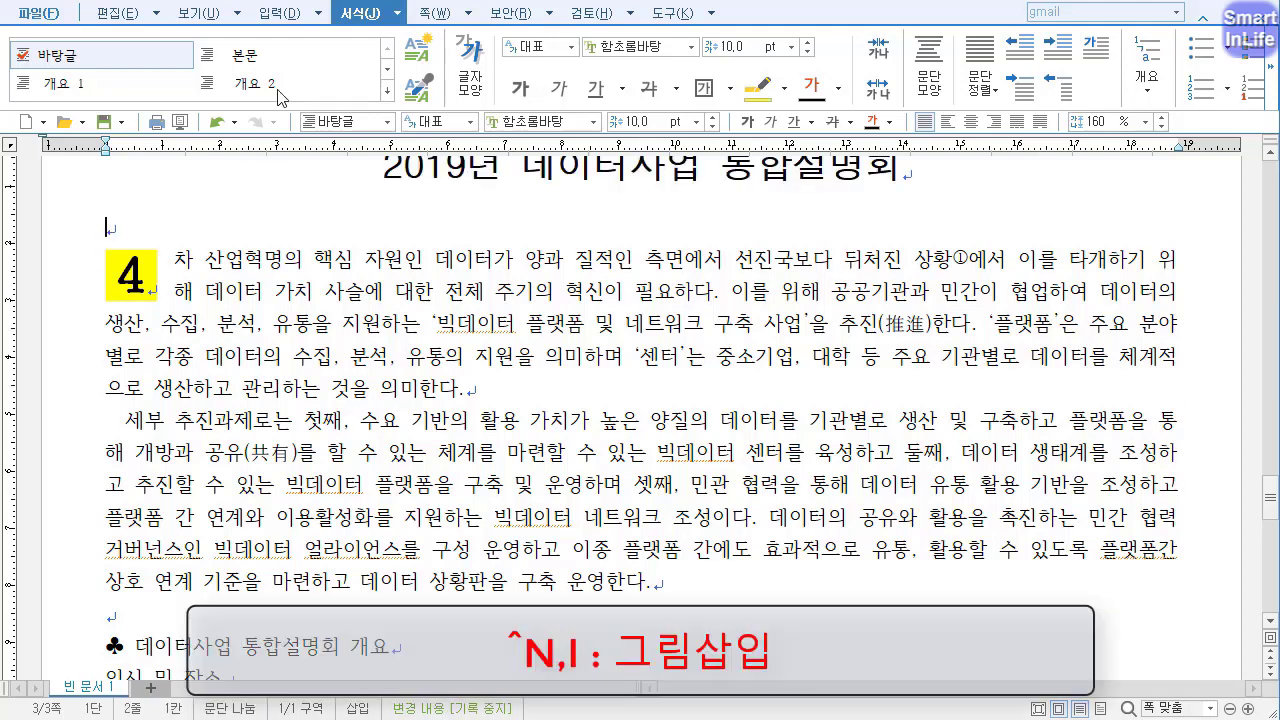
click(287, 17)
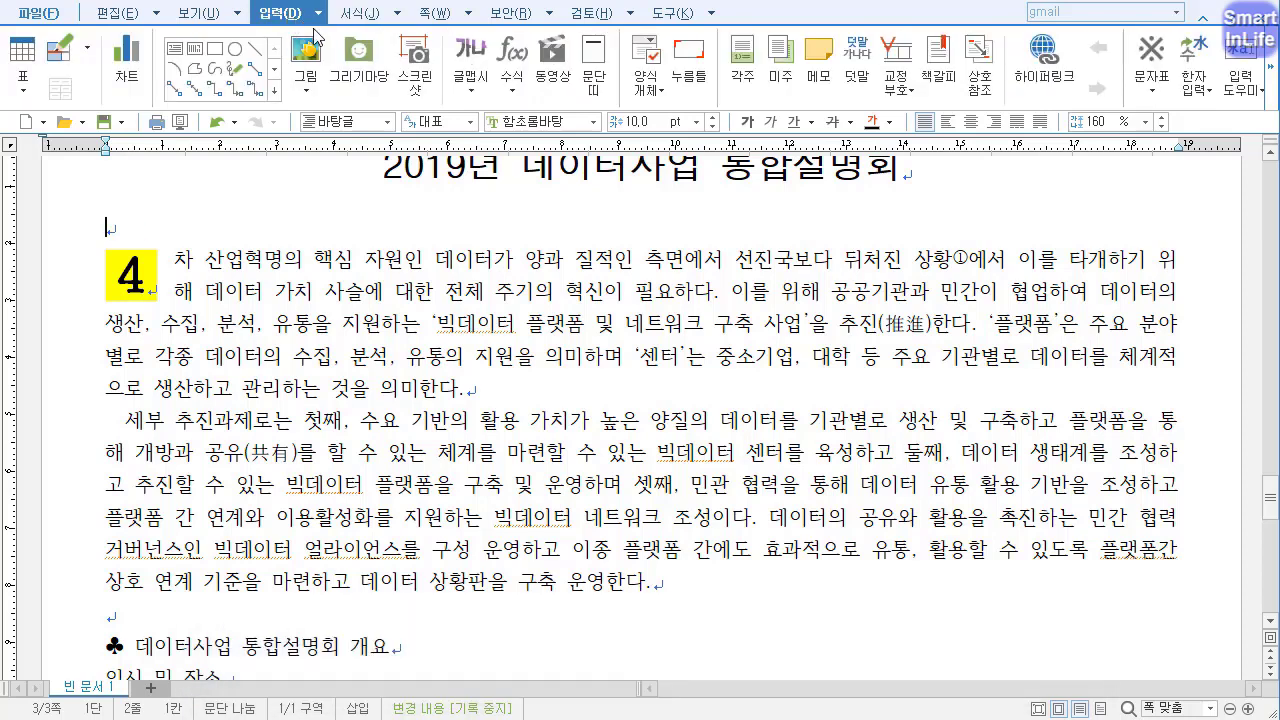
click(306, 55)
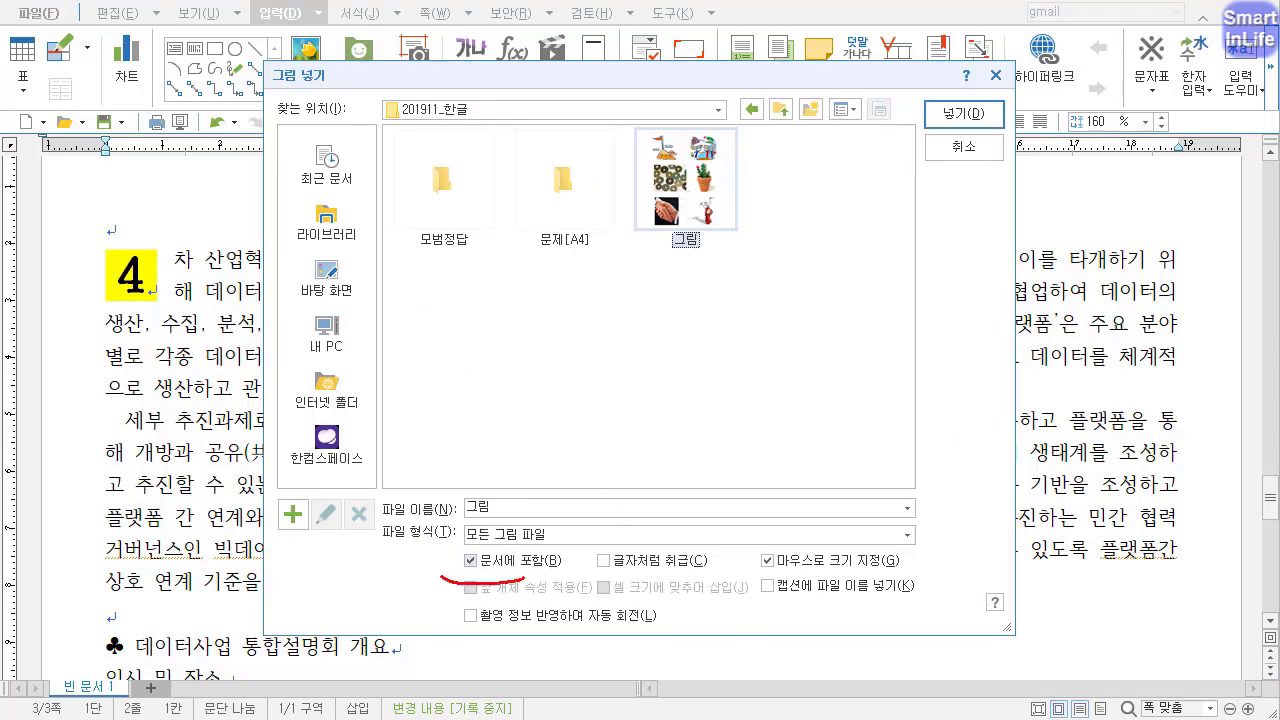
click(962, 114)
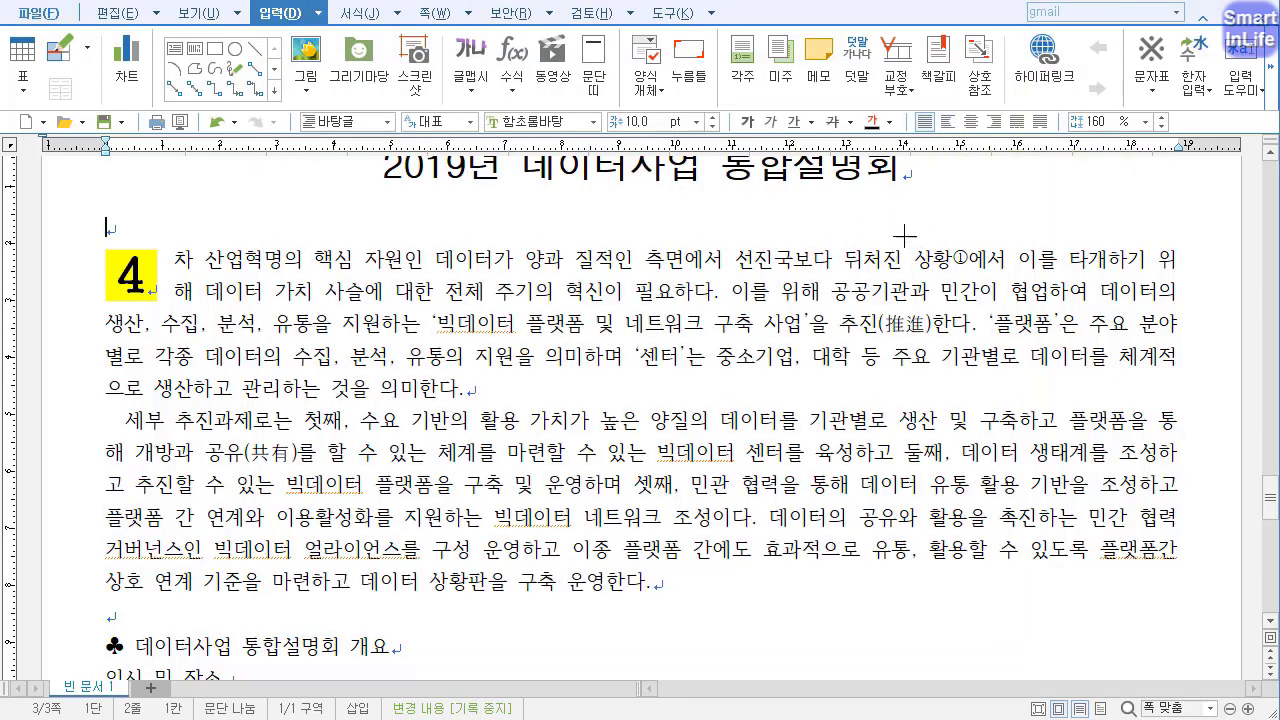
drag(961, 238, 916, 525)
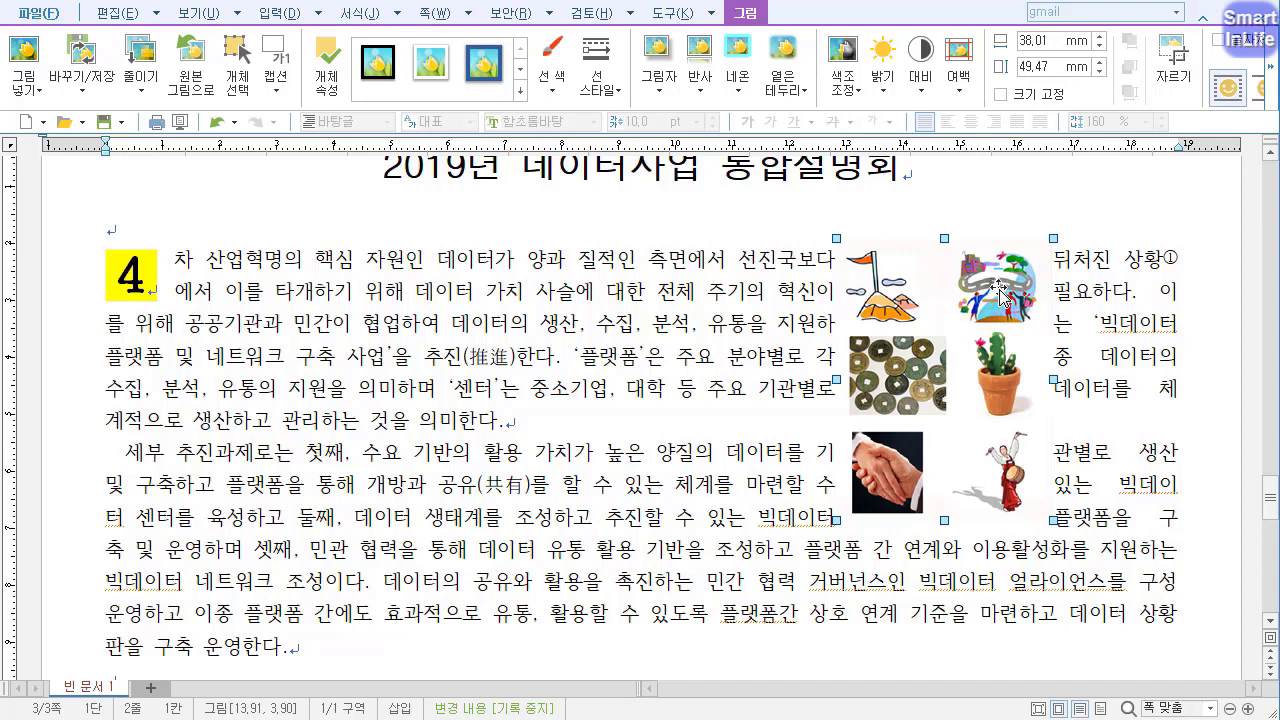
Crop the picture down to the illustration of people and roads in its upper-right corner, about 16 by 16 mm.
click(1165, 90)
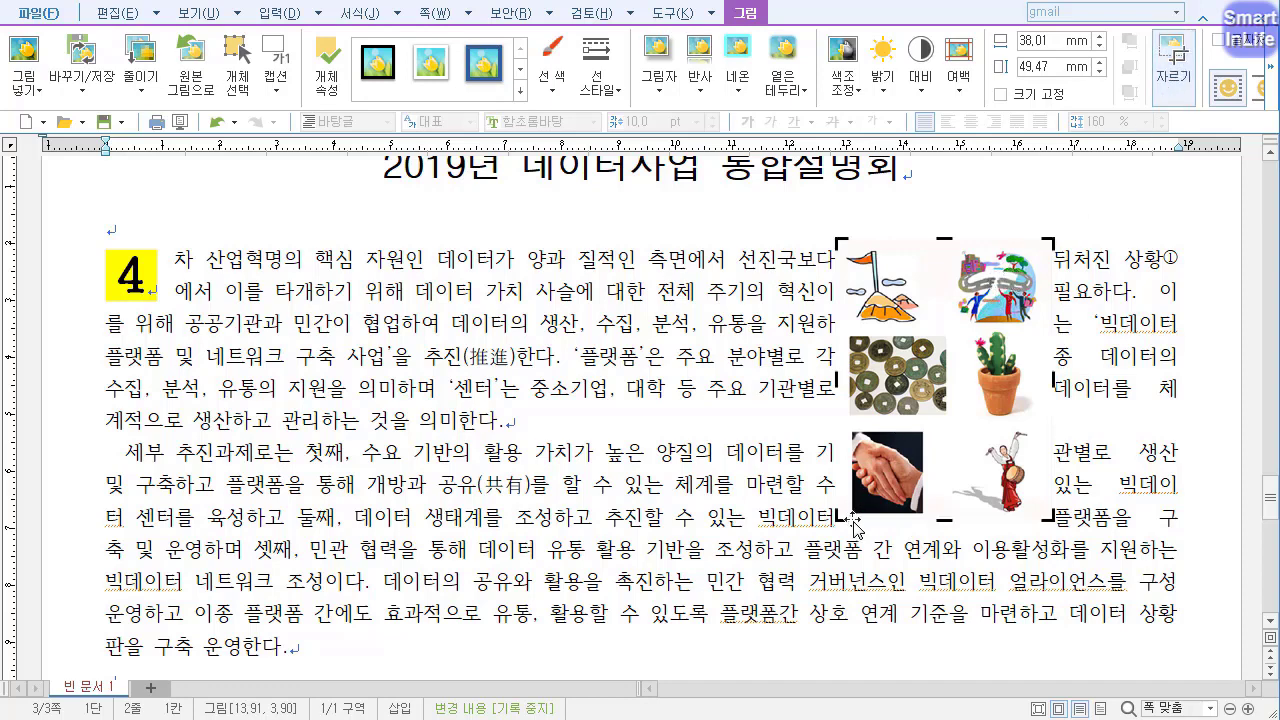
drag(843, 517, 953, 333)
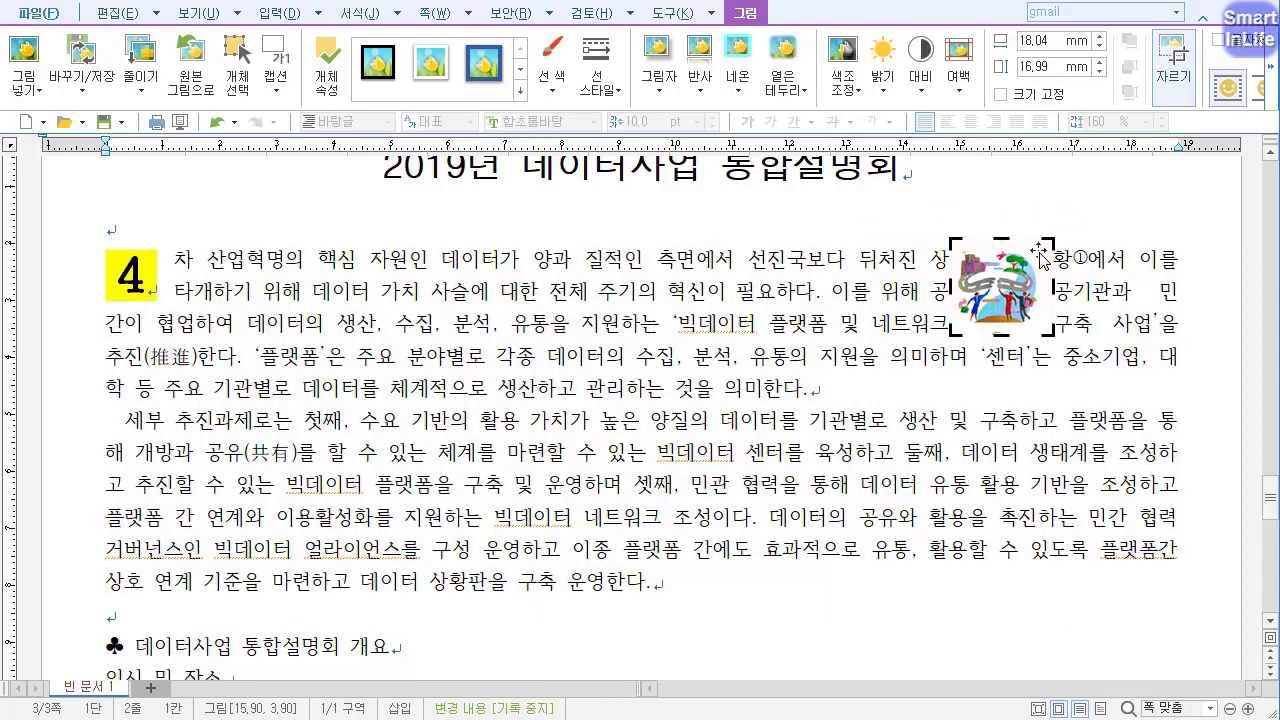
drag(1051, 241, 1042, 244)
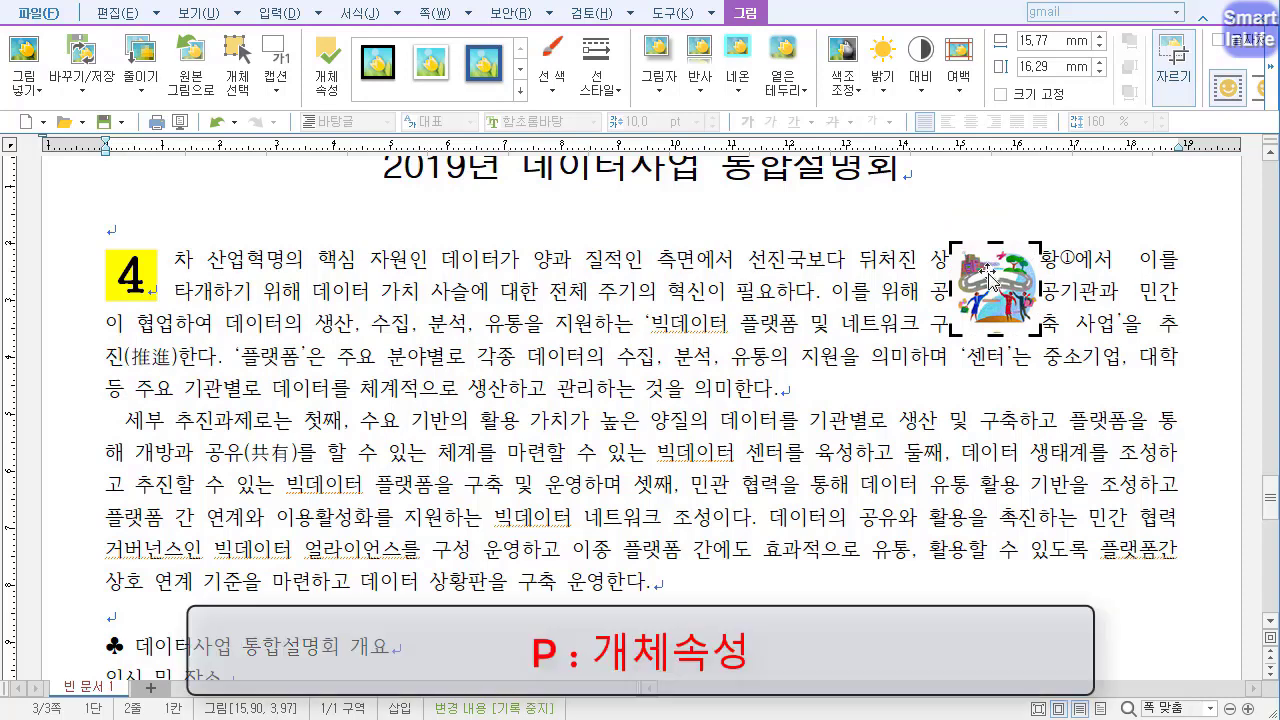
In the cropped picture's object properties, set the width to 40 mm and the height to 30 mm, and lock the size.
key(p)
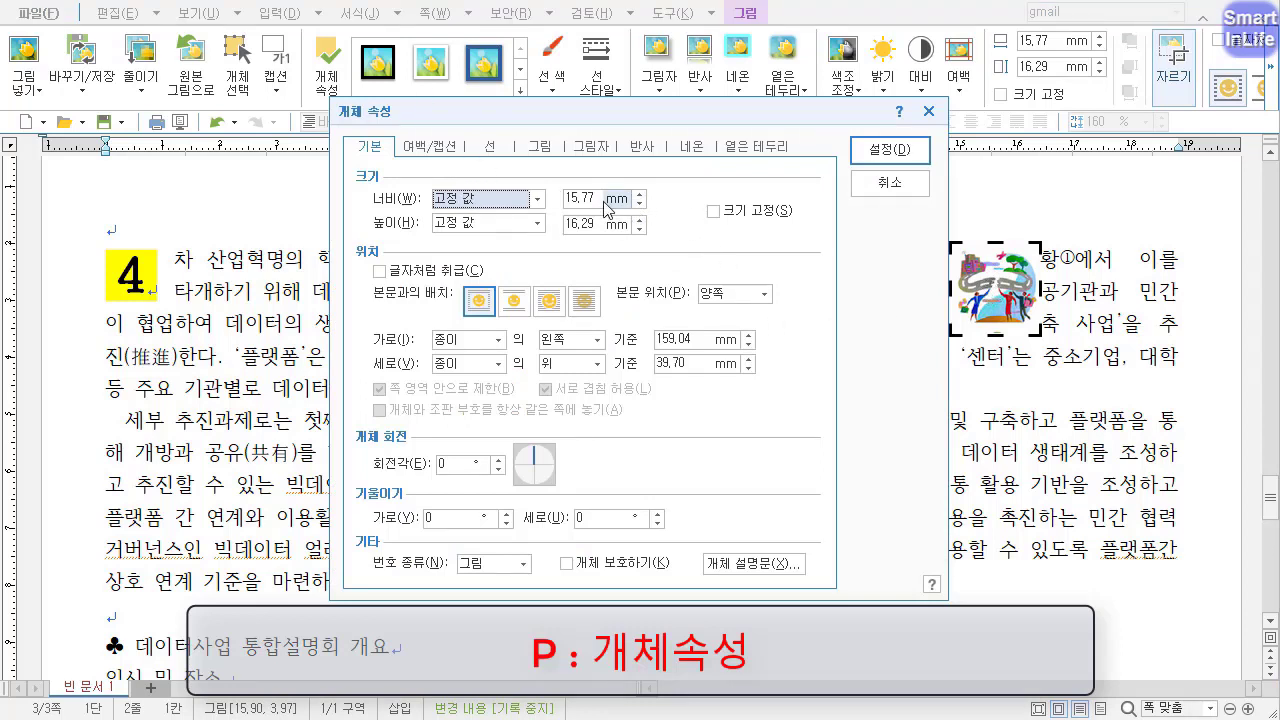
drag(598, 200, 557, 200)
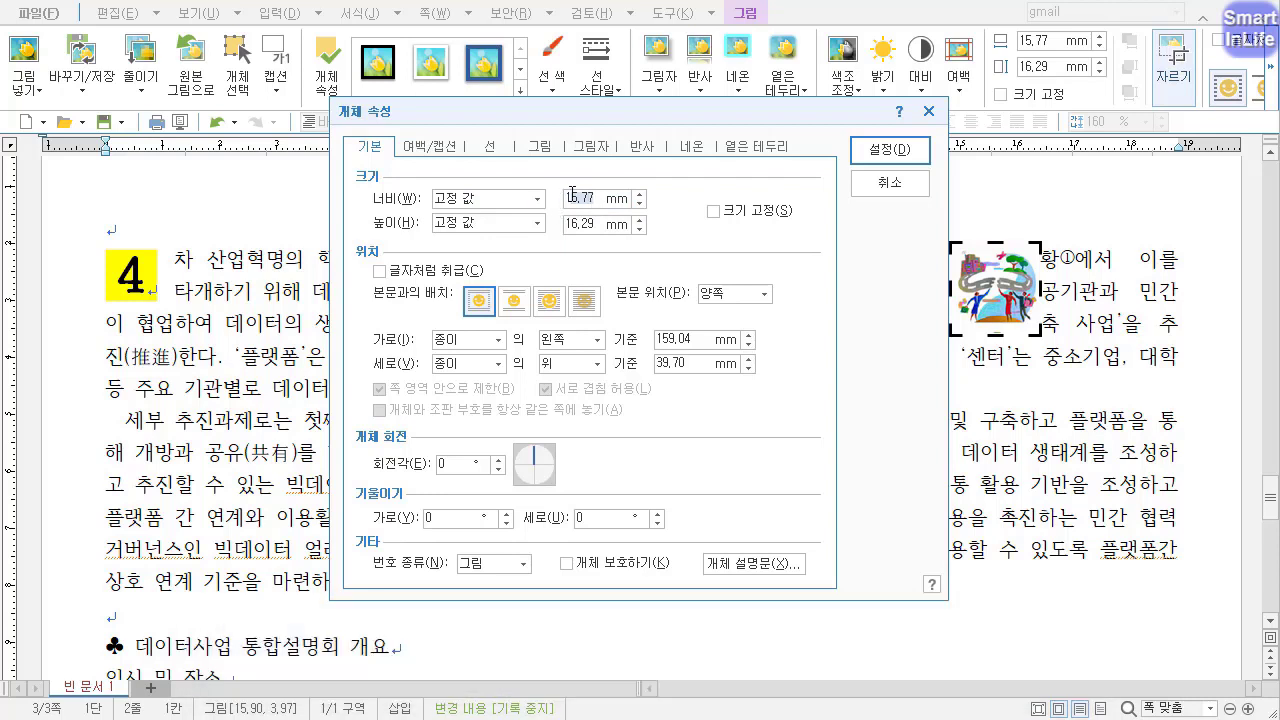
text(16.00)
text(40)
click(637, 220)
text(30)
click(742, 220)
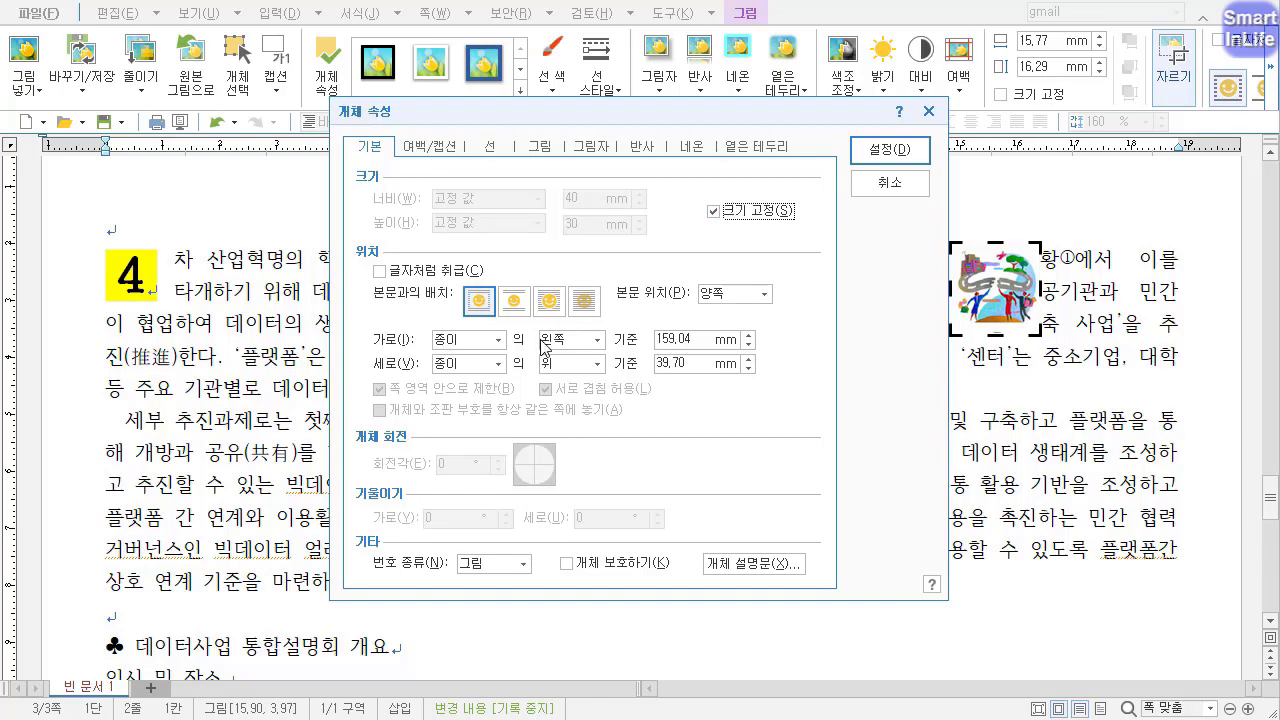
key(ctrl+1)
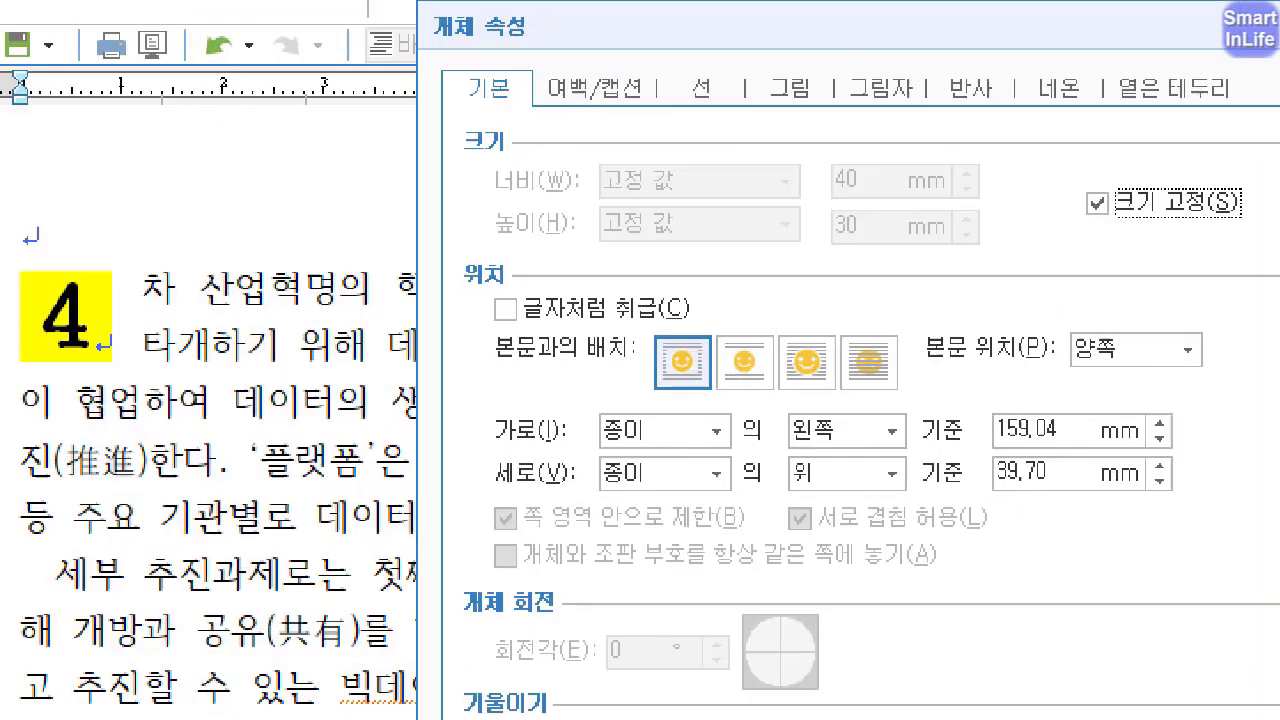
click(690, 347)
mouse_move(690, 347)
mouse_down()
mouse_move(593, 298)
mouse_move(690, 272)
mouse_move(680, 348)
mouse_up()
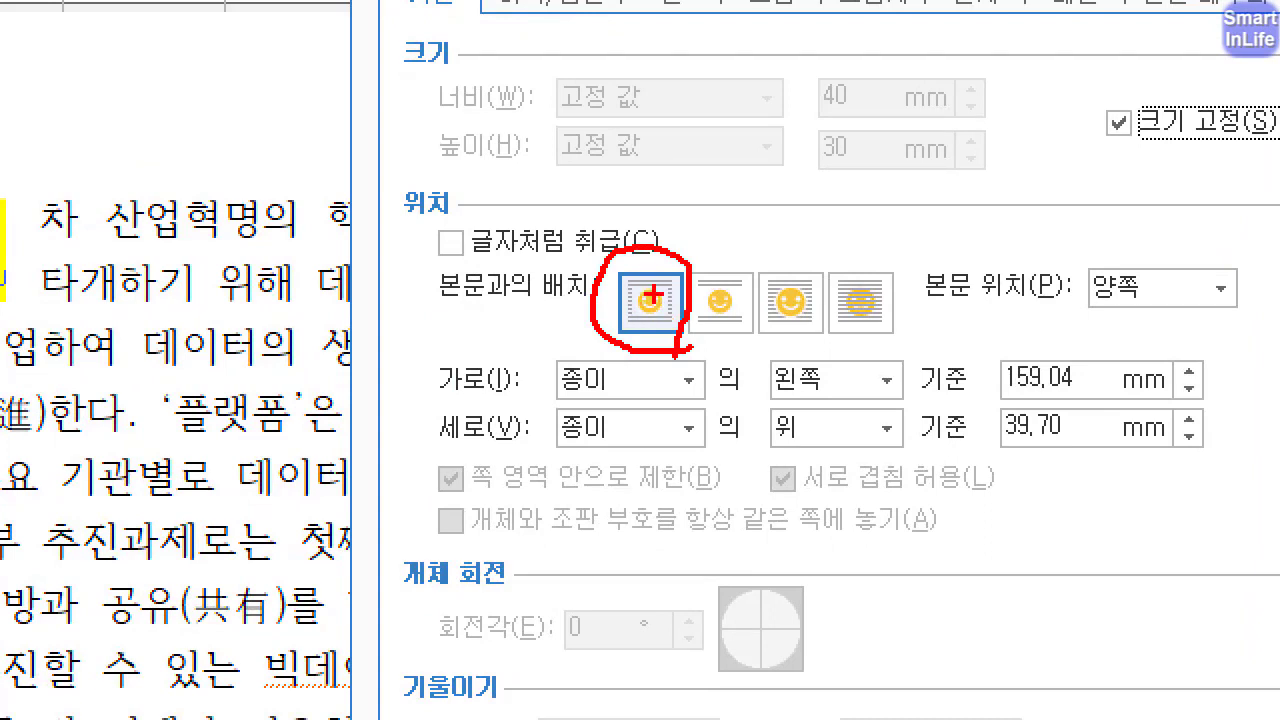
drag(660, 132, 818, 157)
drag(657, 205, 810, 197)
mouse_move(706, 228)
mouse_down()
mouse_move(812, 318)
mouse_move(708, 238)
mouse_up()
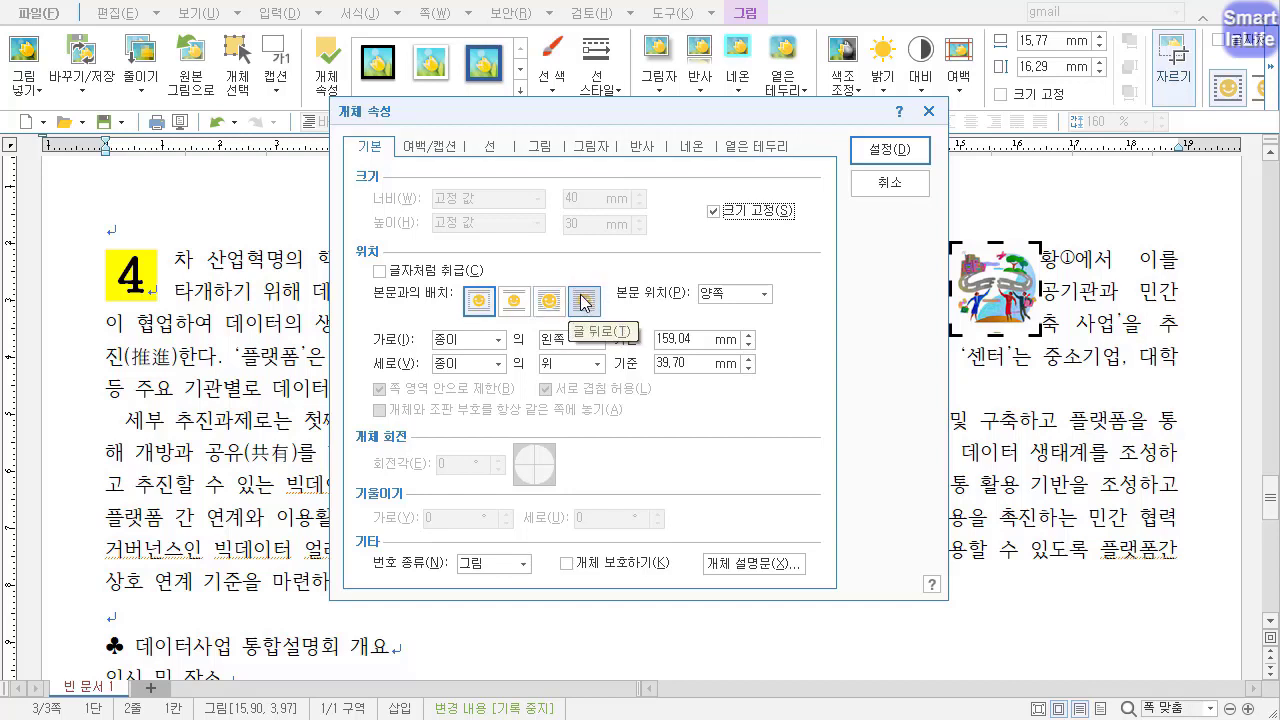
Set both the horizontal and the vertical position reference of the picture to 쪽.
click(486, 346)
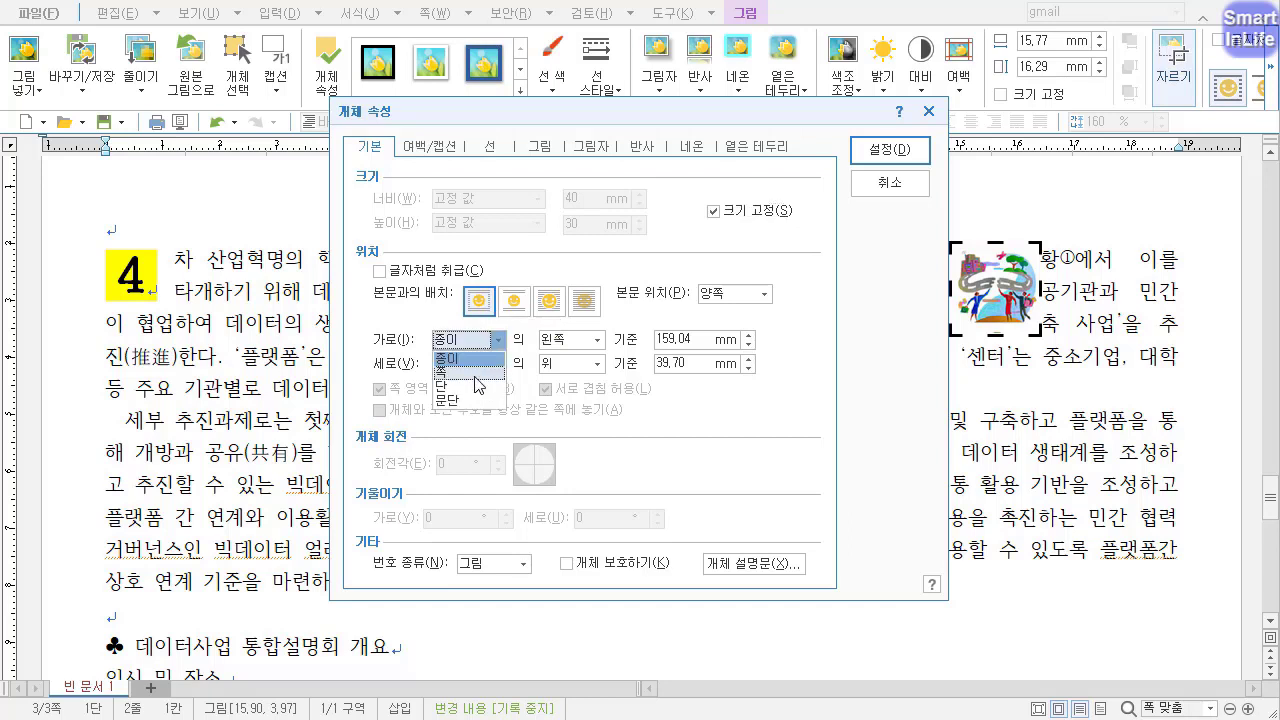
click(475, 377)
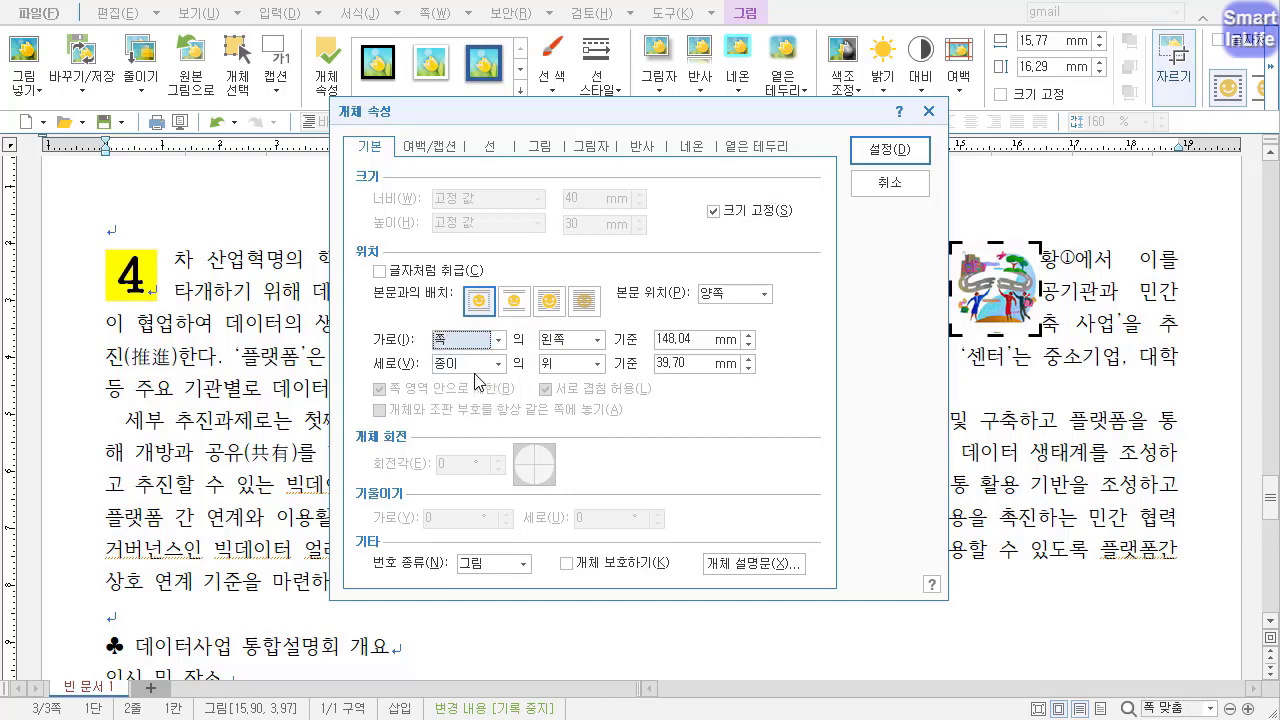
click(482, 364)
click(478, 392)
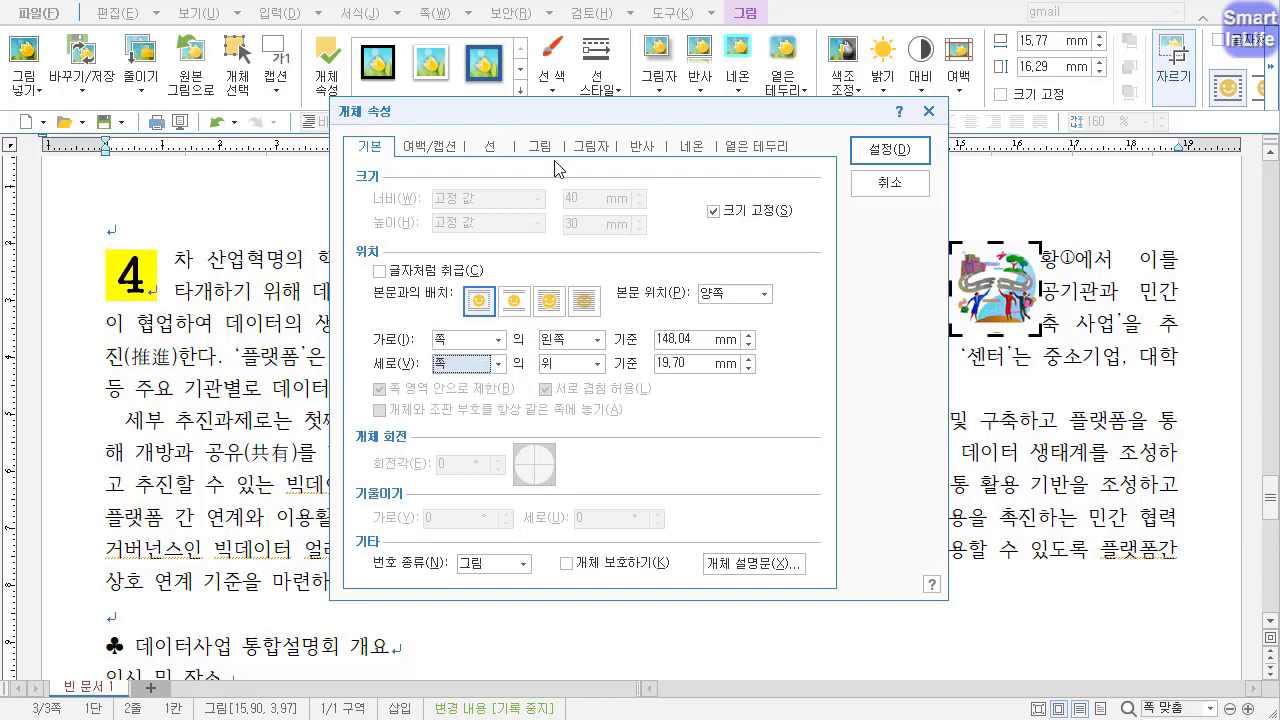
Set the picture's left outer margin to 2 mm and apply the object properties.
click(443, 160)
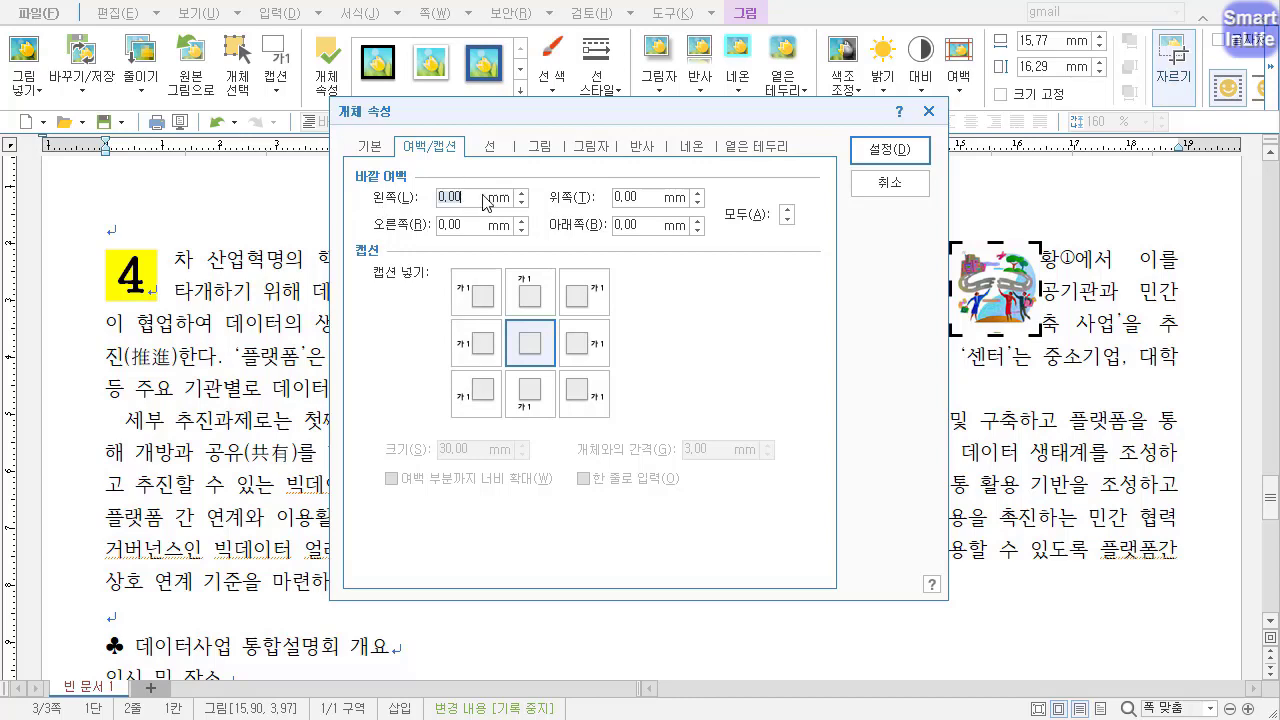
text(2)
click(884, 156)
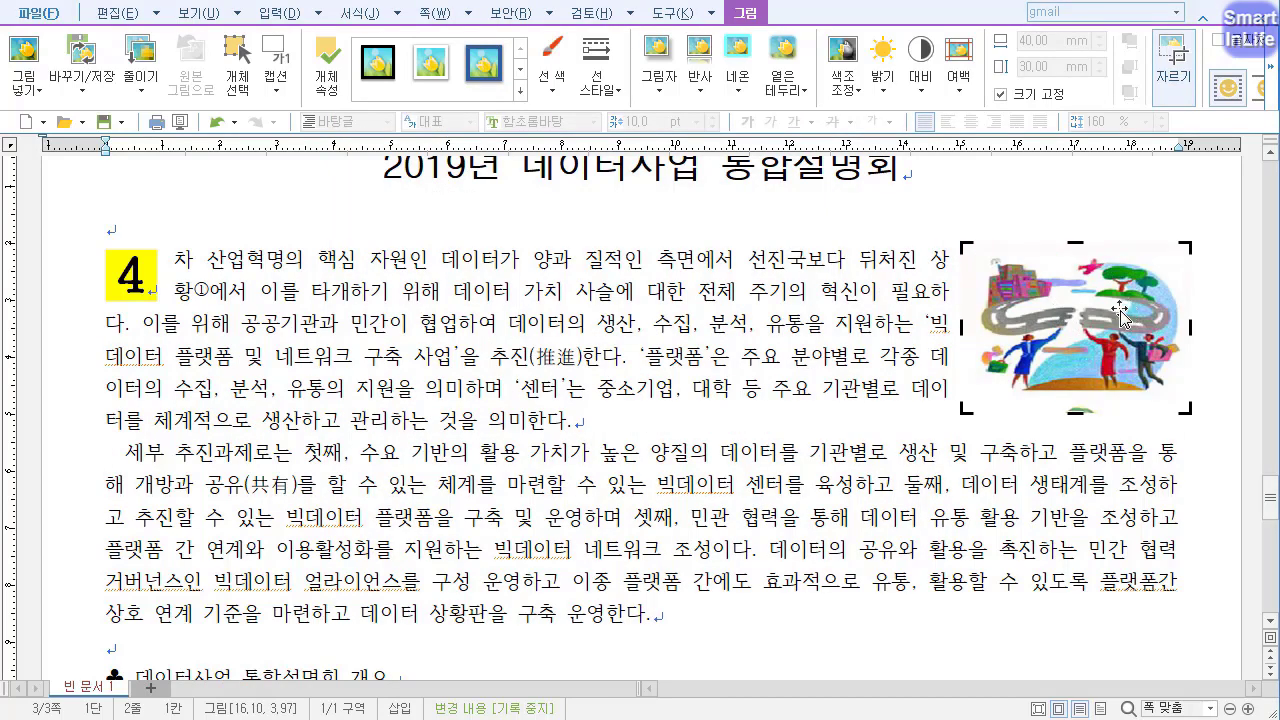
Move the picture so its right edge lines up with the text's right margin, at about 15.90 cm across and 4.09 cm down.
mouse_move(1107, 320)
mouse_down()
mouse_move(1067, 342)
mouse_move(1121, 311)
mouse_up()
key(ctrl+2)
drag(1212, 198, 1217, 246)
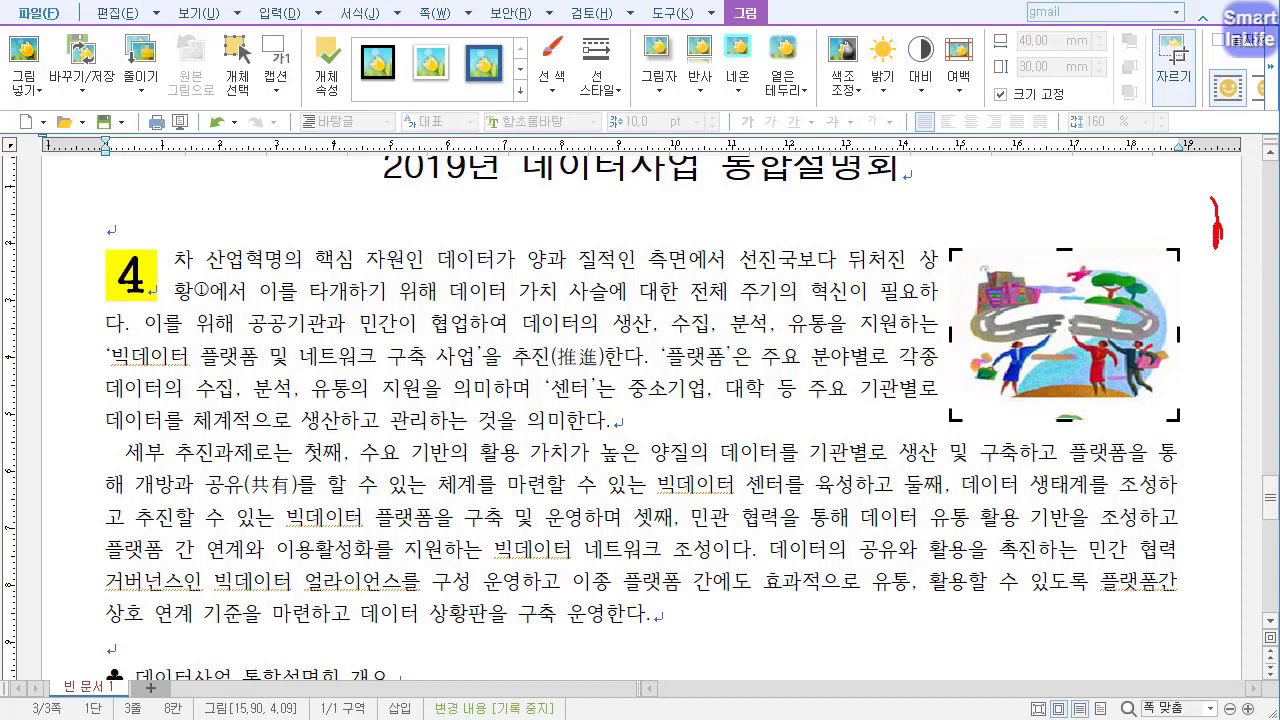
drag(1175, 164, 1176, 298)
key(Escape)
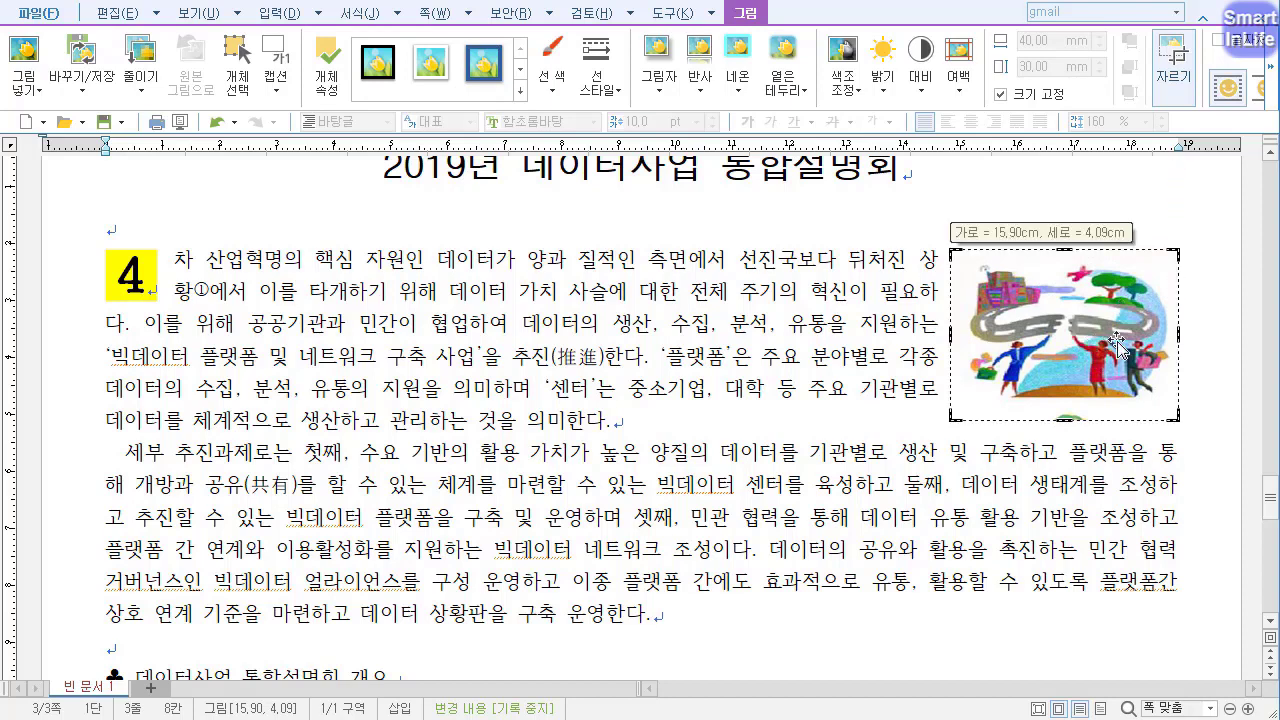
click(1097, 345)
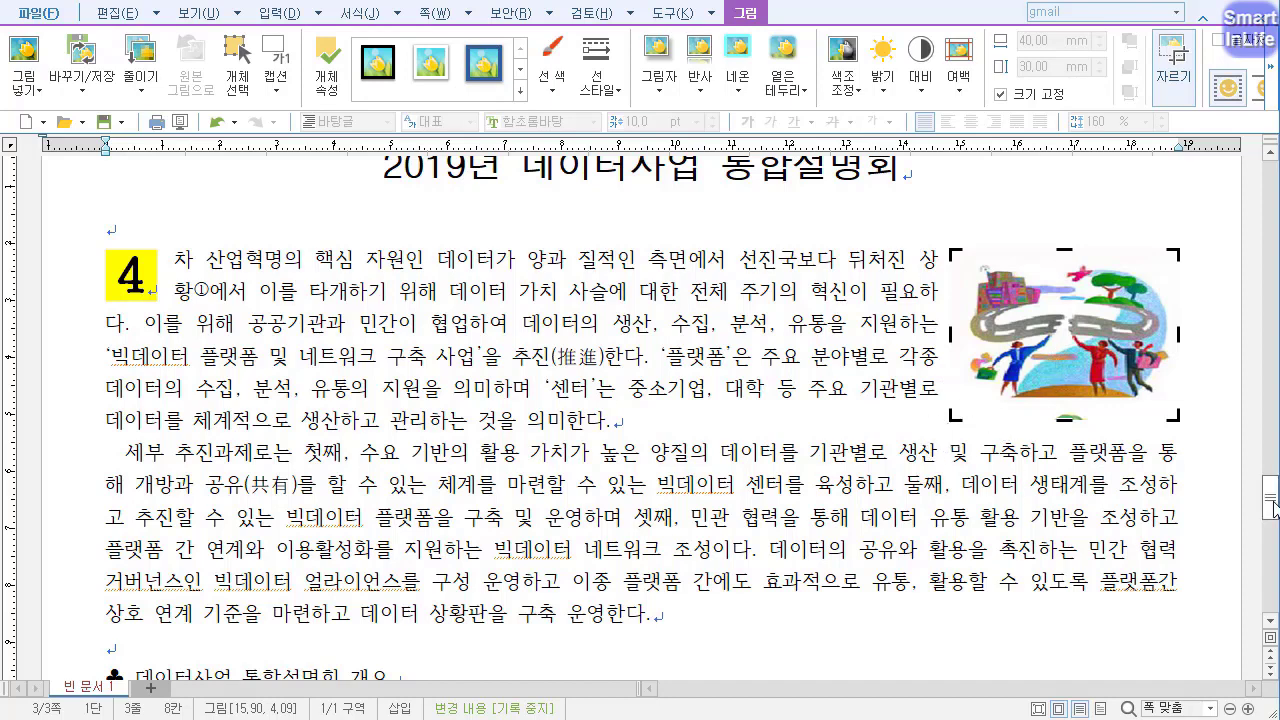
Format the heading "♣ 데이터사업 통합설명회 개요" in 돋움 at 18 pt.
drag(1271, 514, 1272, 544)
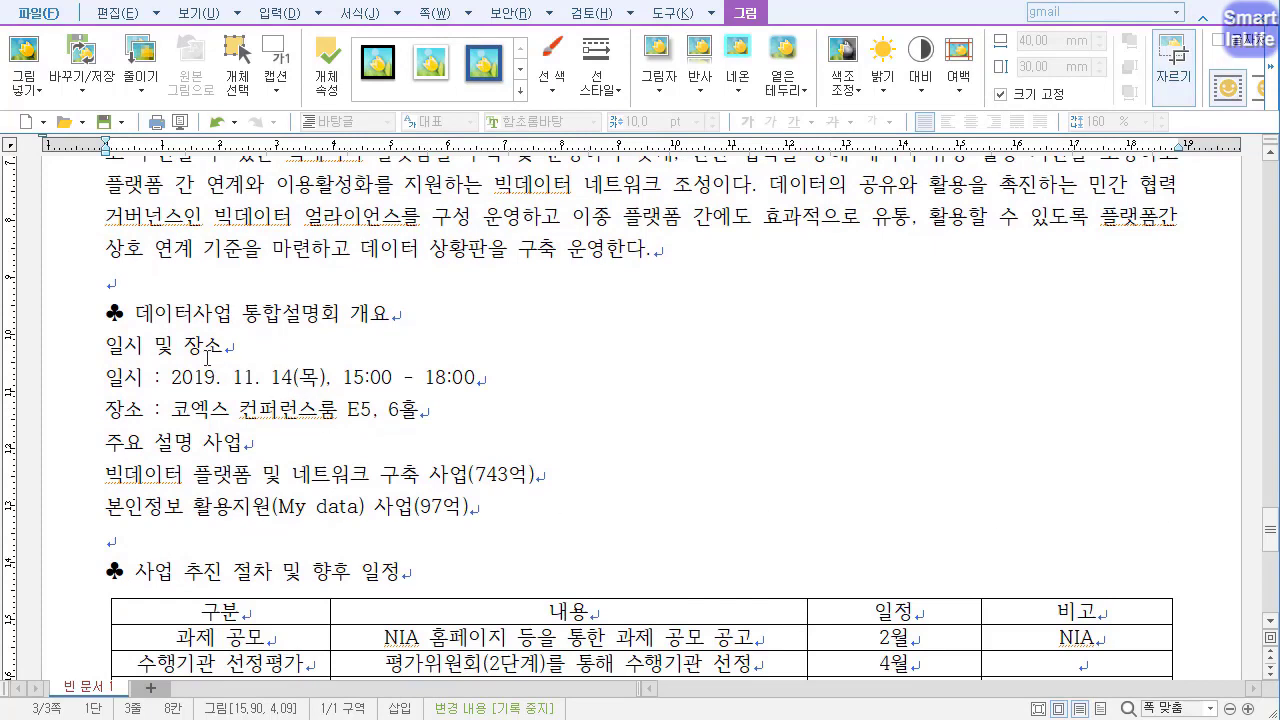
click(176, 313)
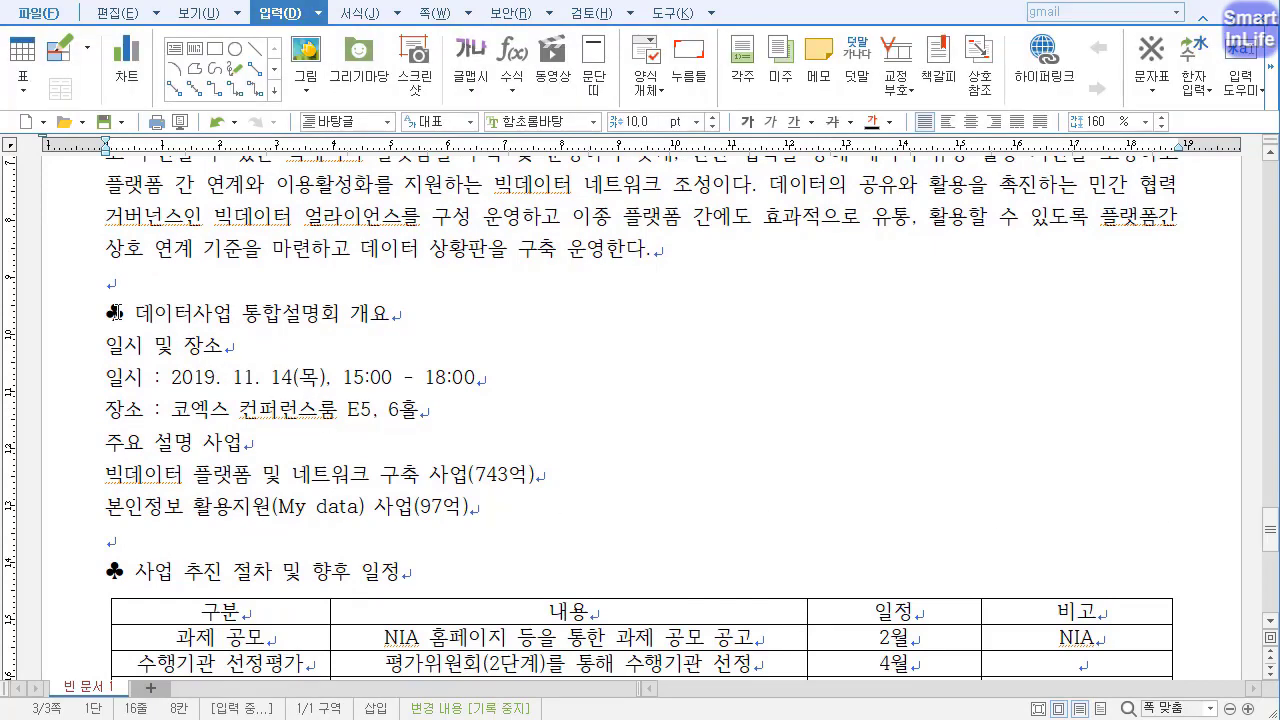
key(alt+l)
click(116, 313)
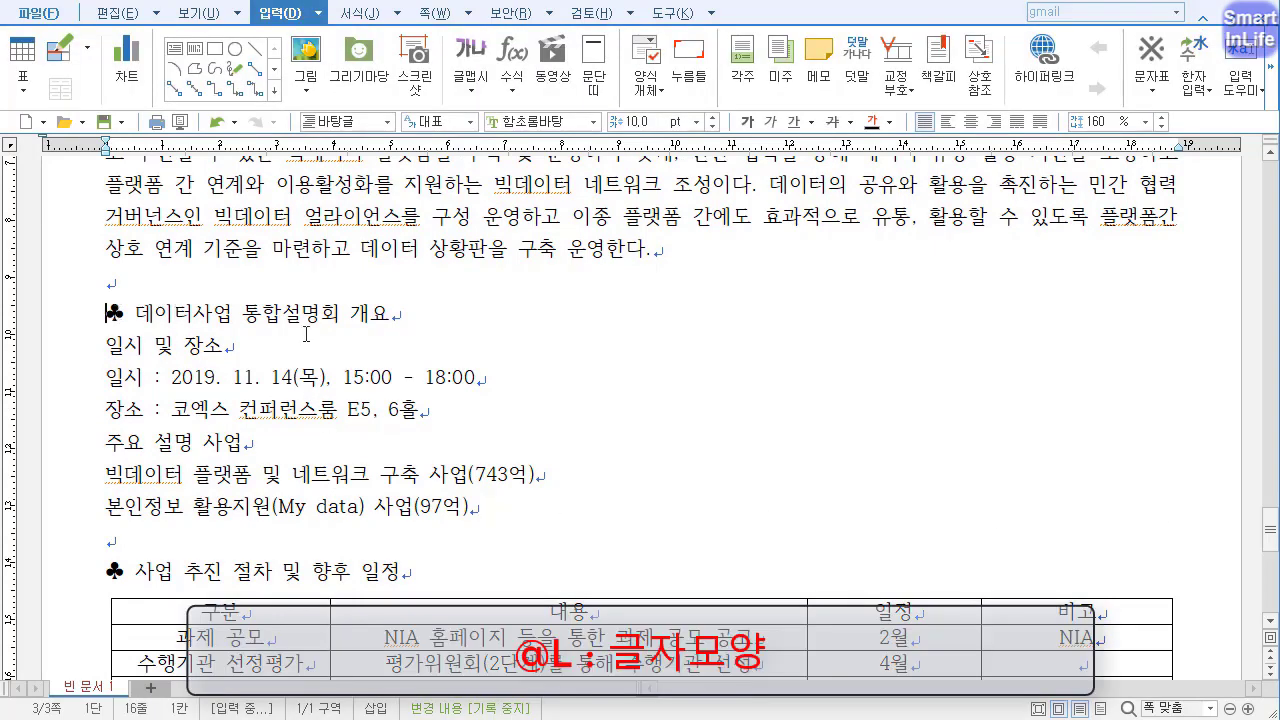
shift+click(403, 314)
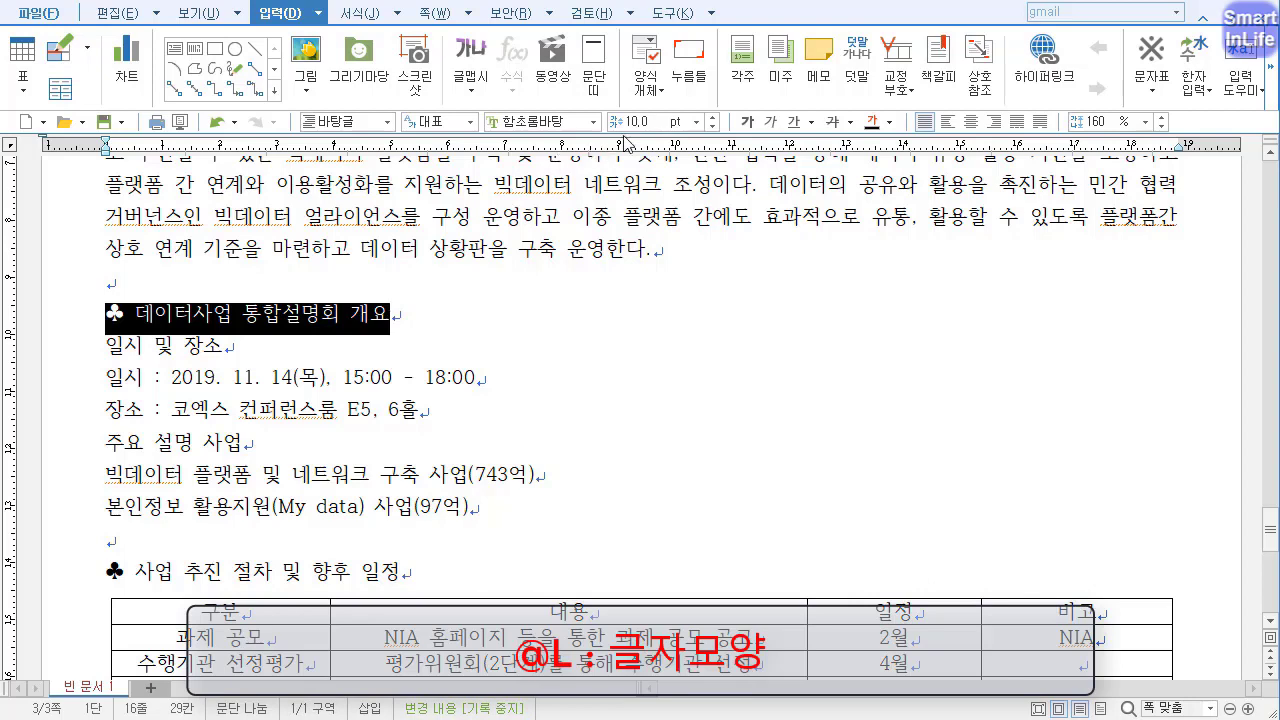
click(565, 119)
text(돋움)
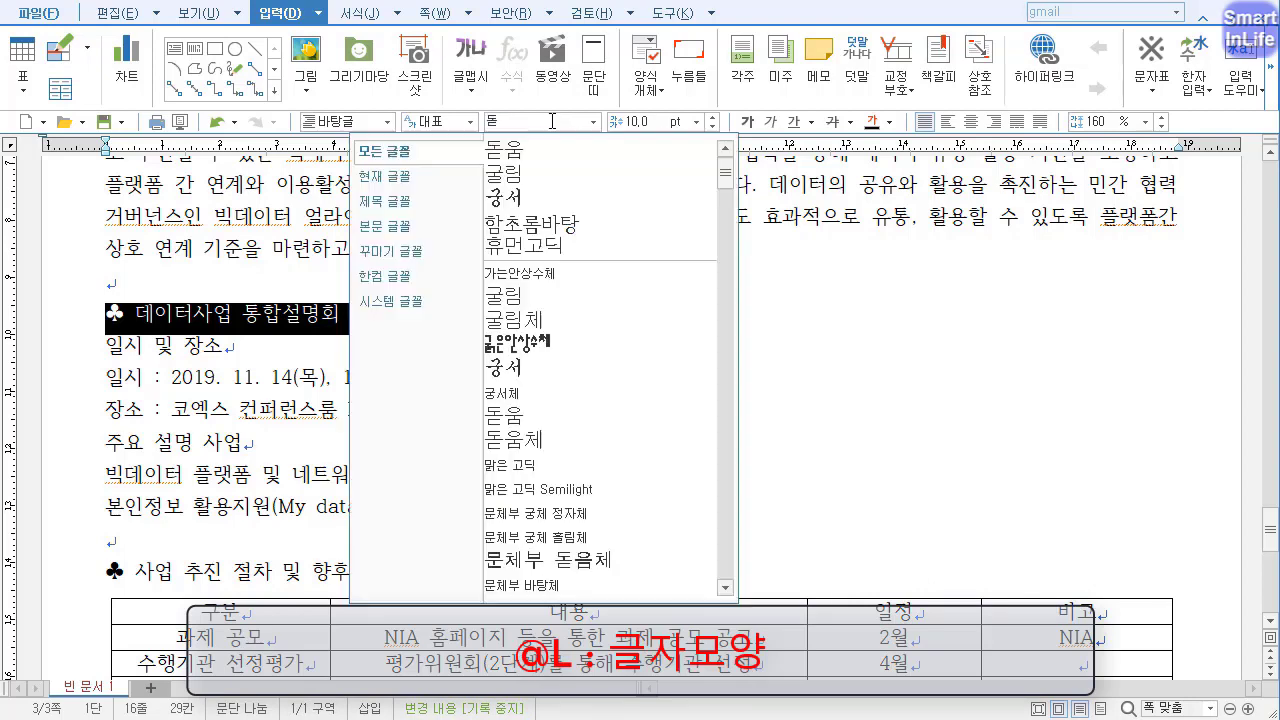
key(Return)
click(662, 128)
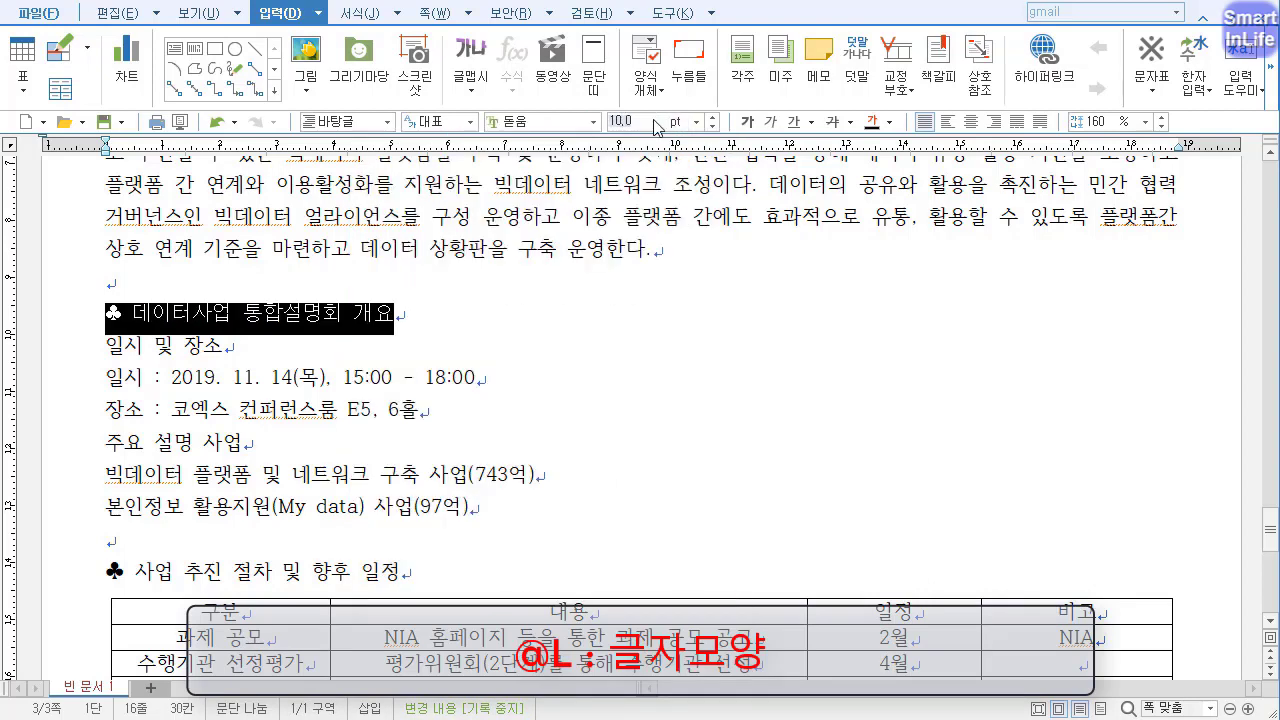
text(18)
key(Return)
Give the heading text "데이터사업 통합설명회 개요", without the ♣ symbol, a white font colour and blue shading.
drag(155, 330, 631, 318)
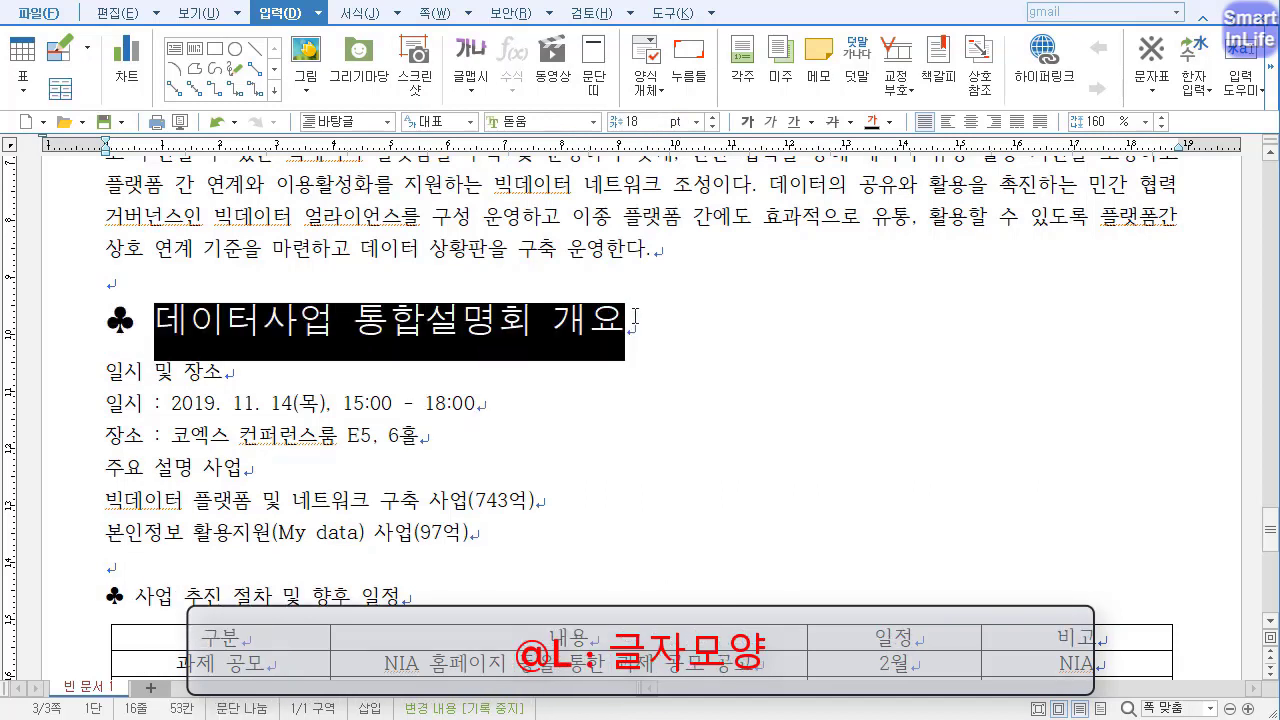
key(alt+l)
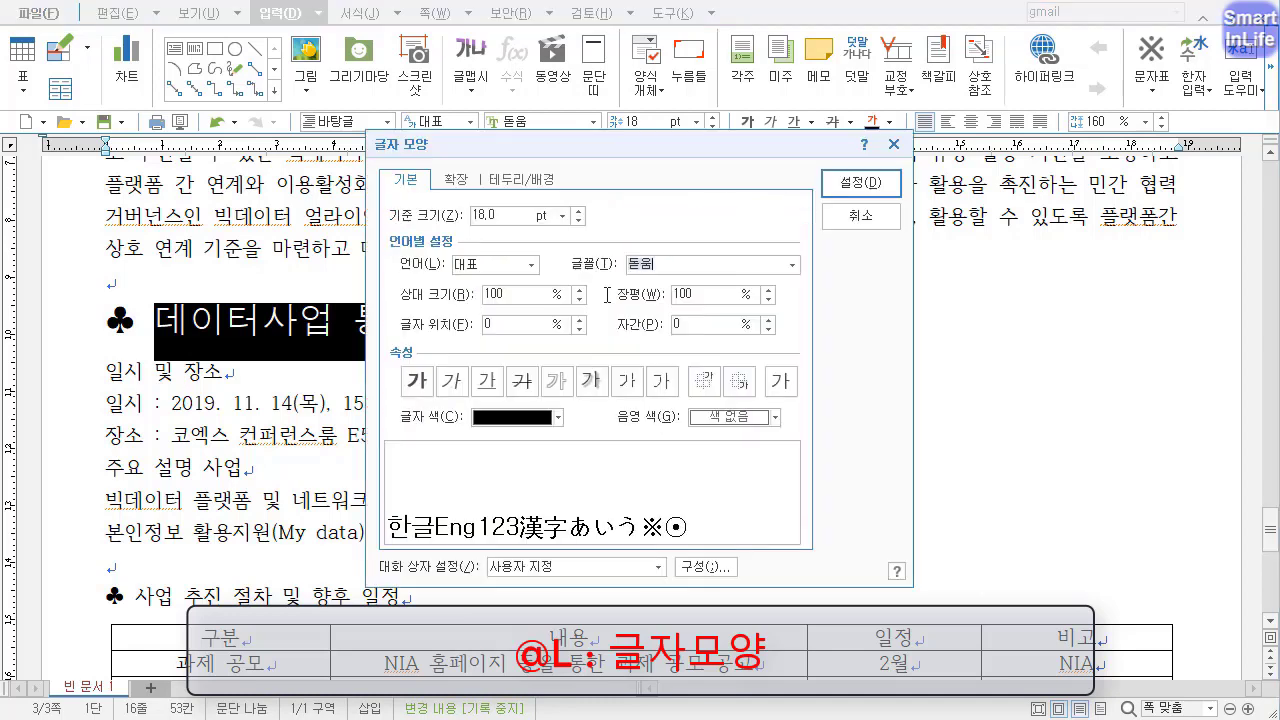
click(557, 417)
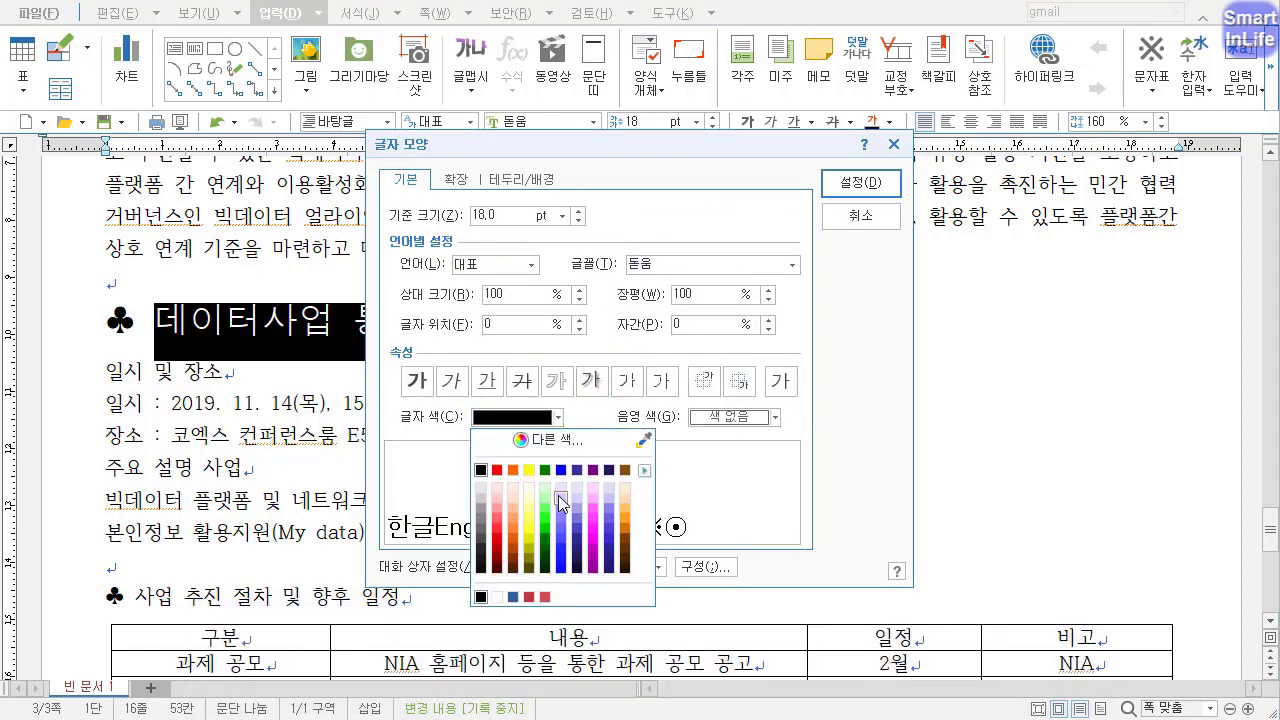
click(561, 443)
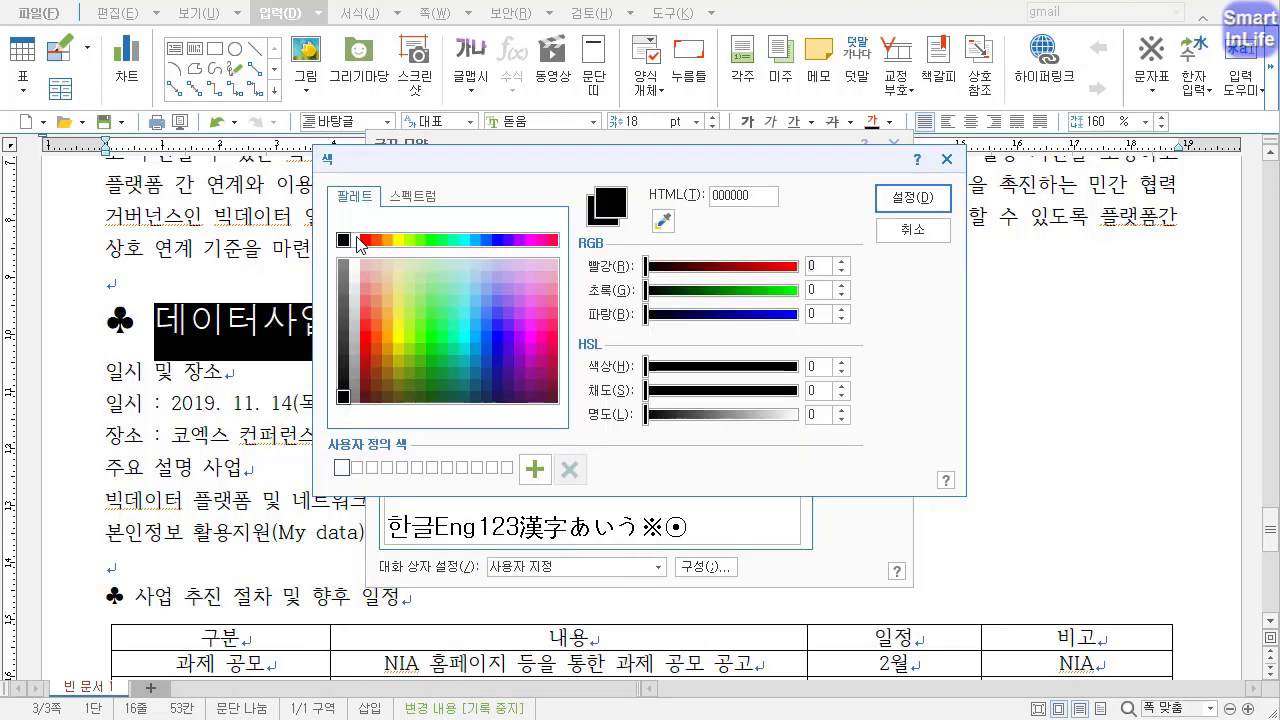
click(355, 240)
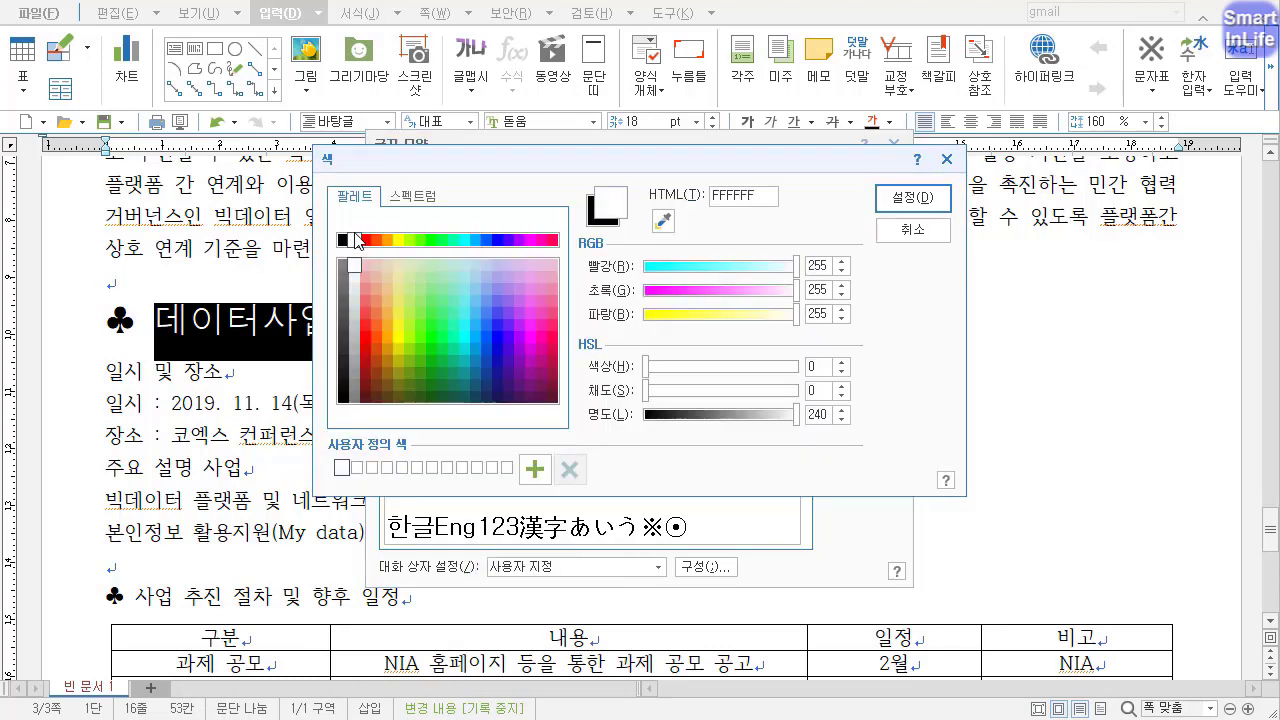
click(897, 200)
click(776, 418)
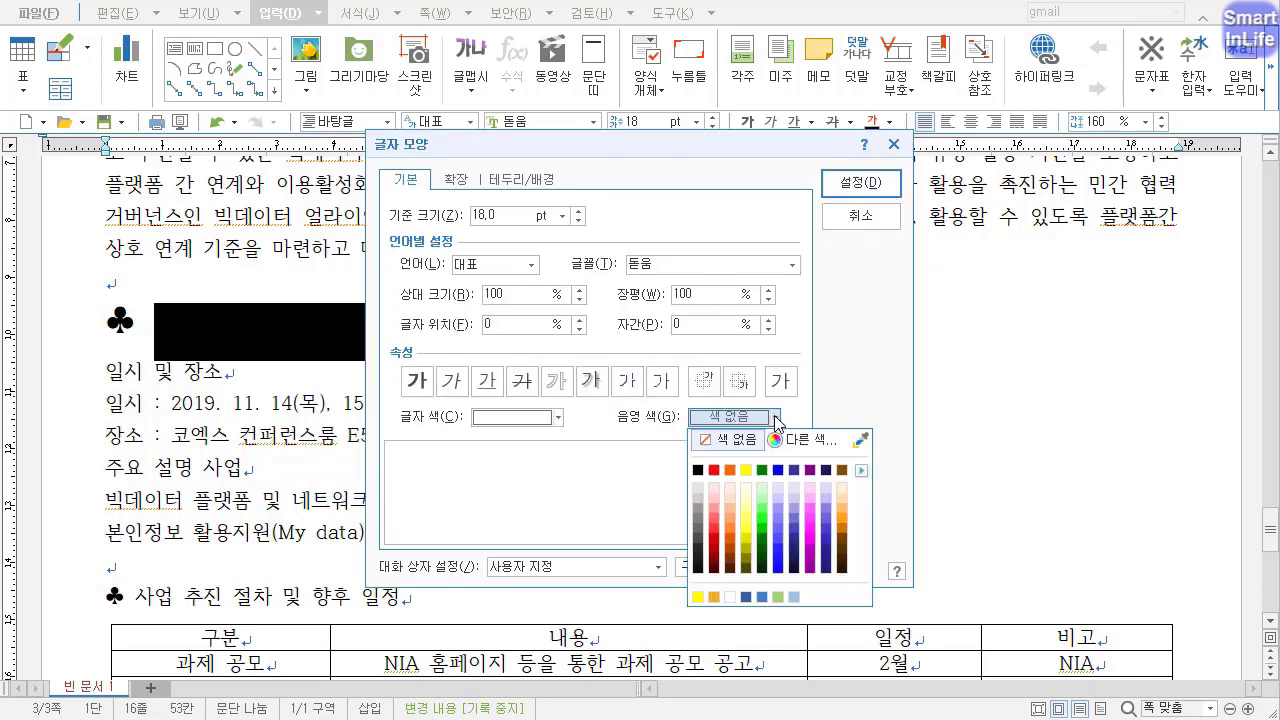
click(779, 471)
click(860, 183)
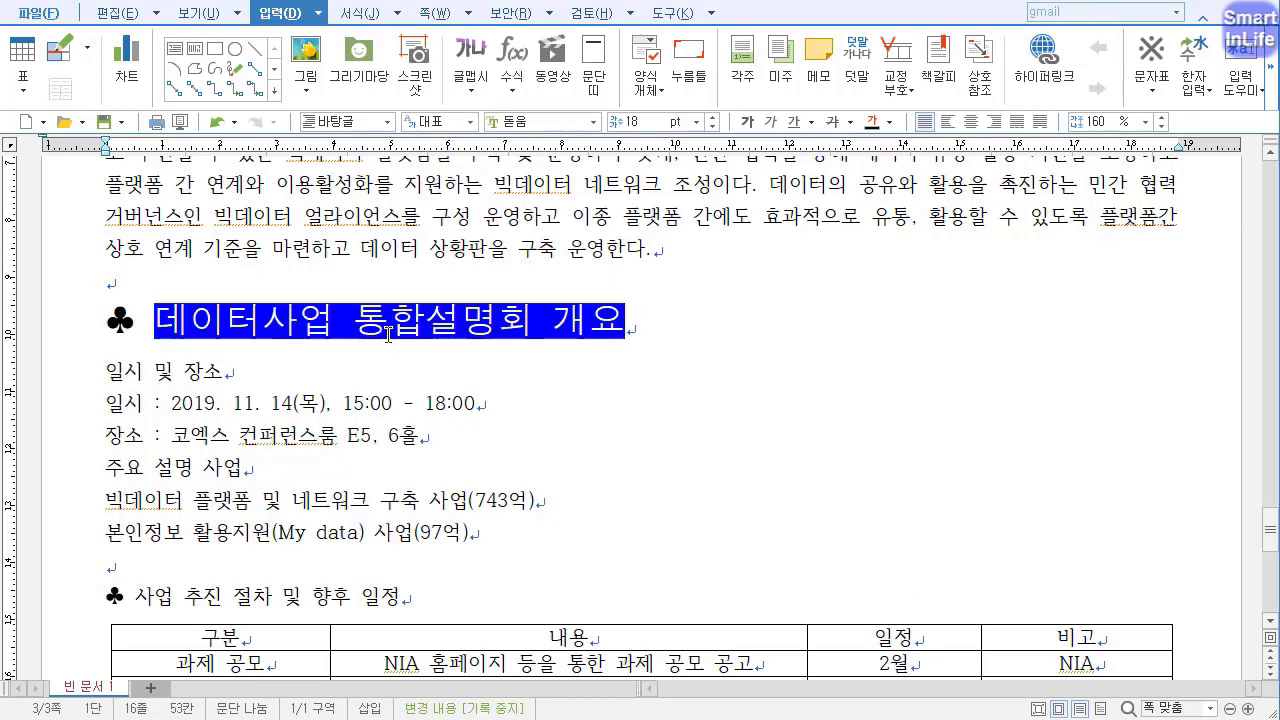
Format the heading "♣ 사업 추진 절차 및 향후 일정" above the table in 돋움 at 18 pt.
scroll(388, 334, down, 5)
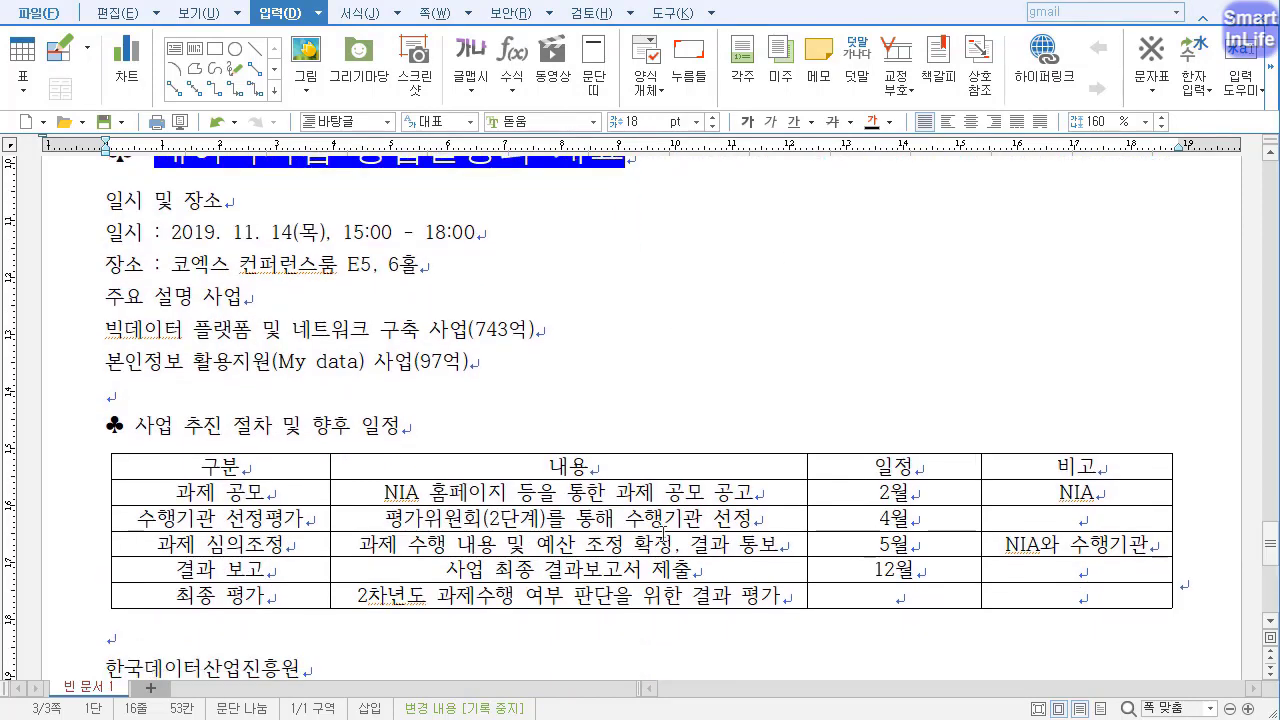
click(130, 424)
drag(105, 425, 452, 422)
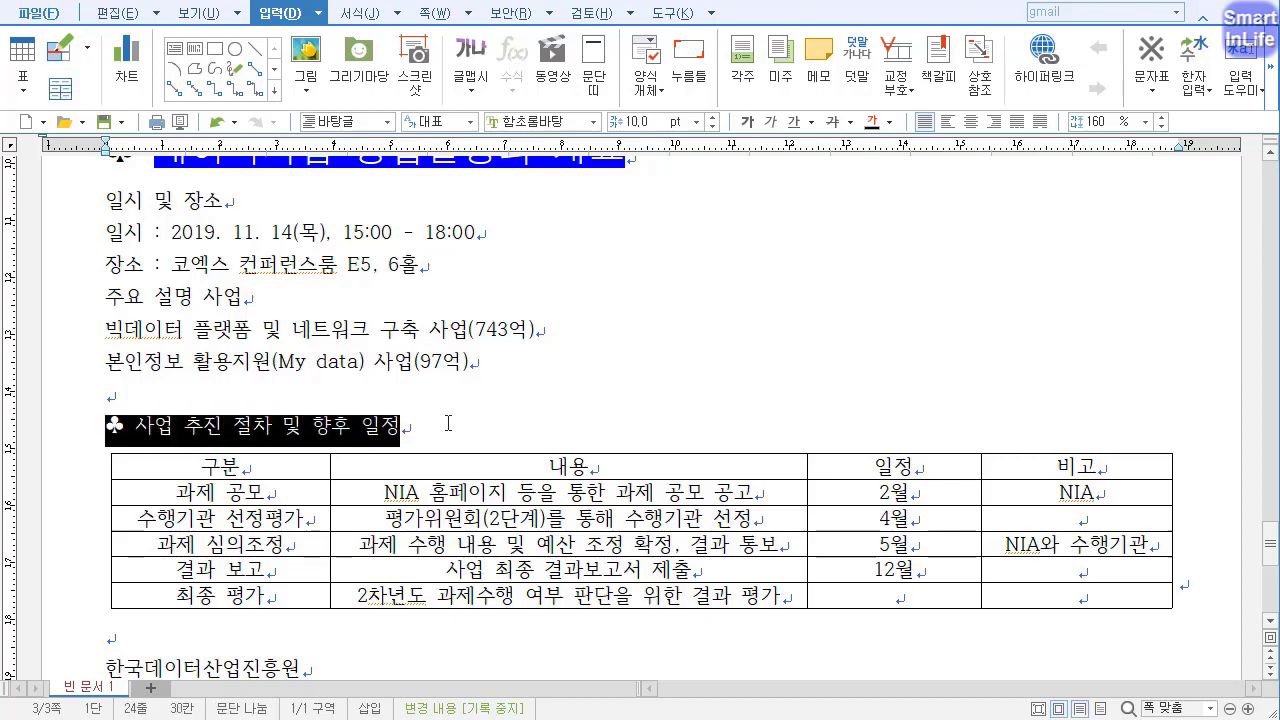
click(559, 117)
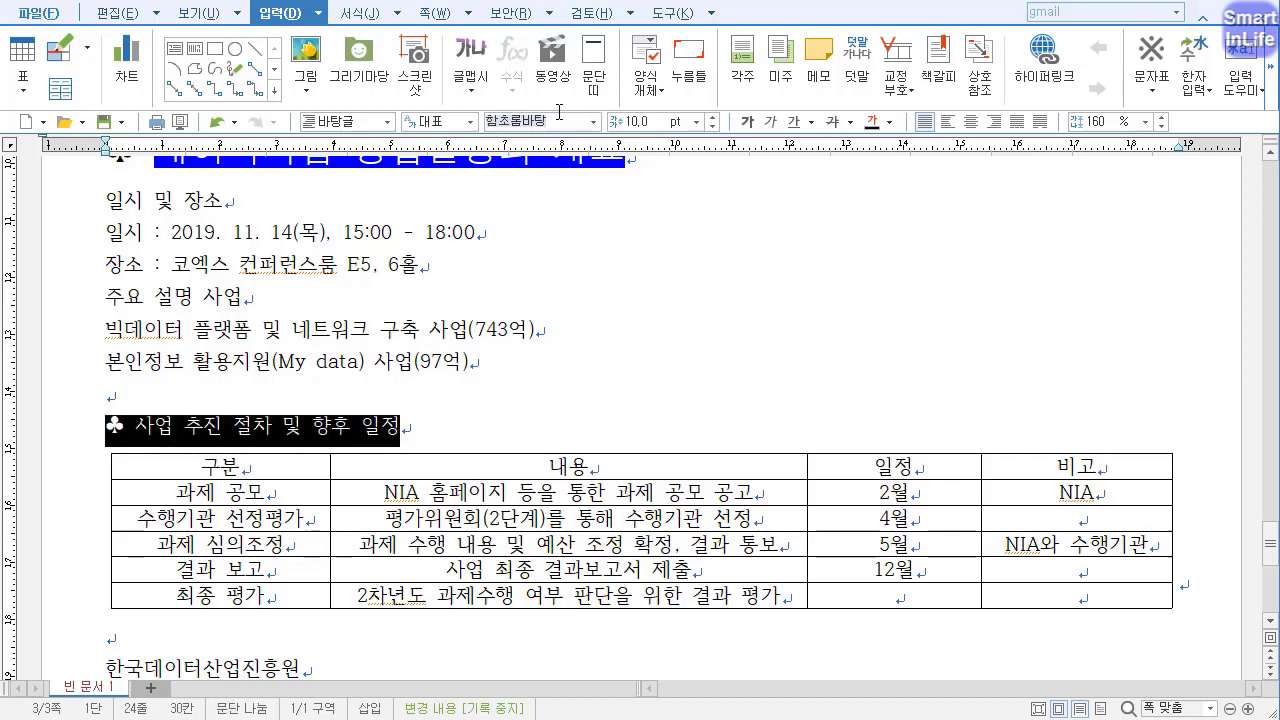
text(돋움)
key(Return)
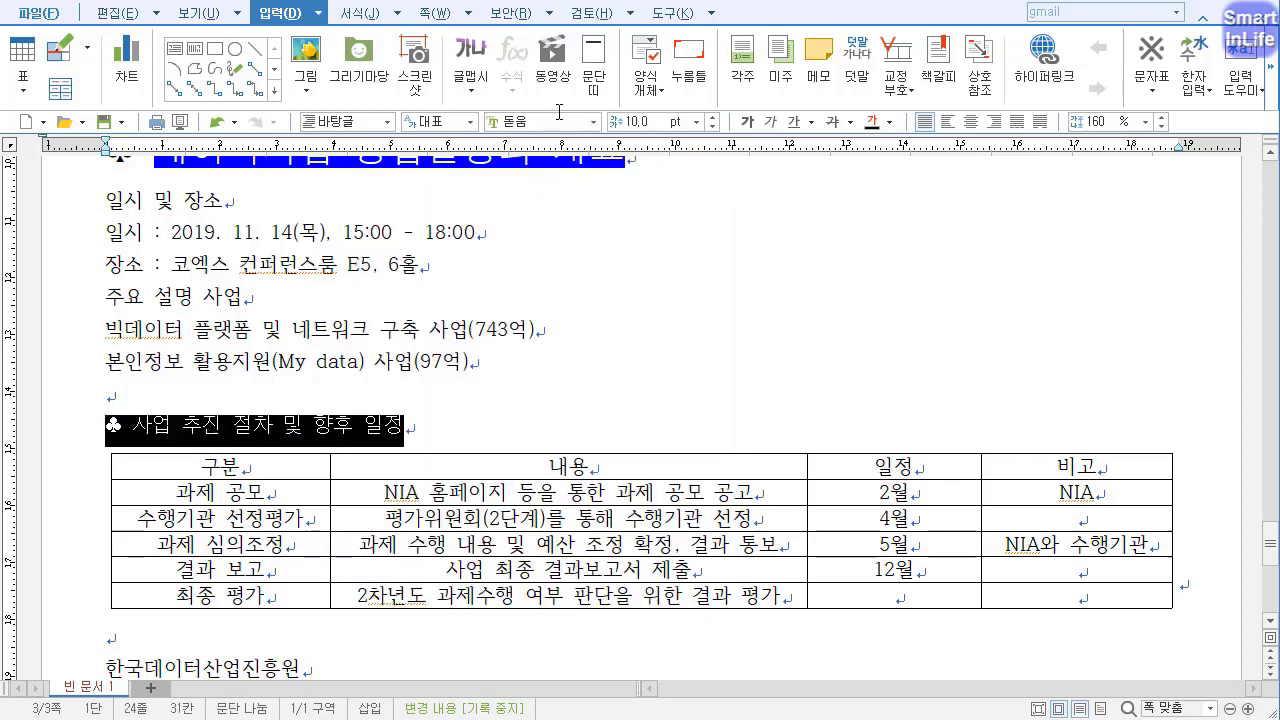
click(652, 121)
text(18)
key(Return)
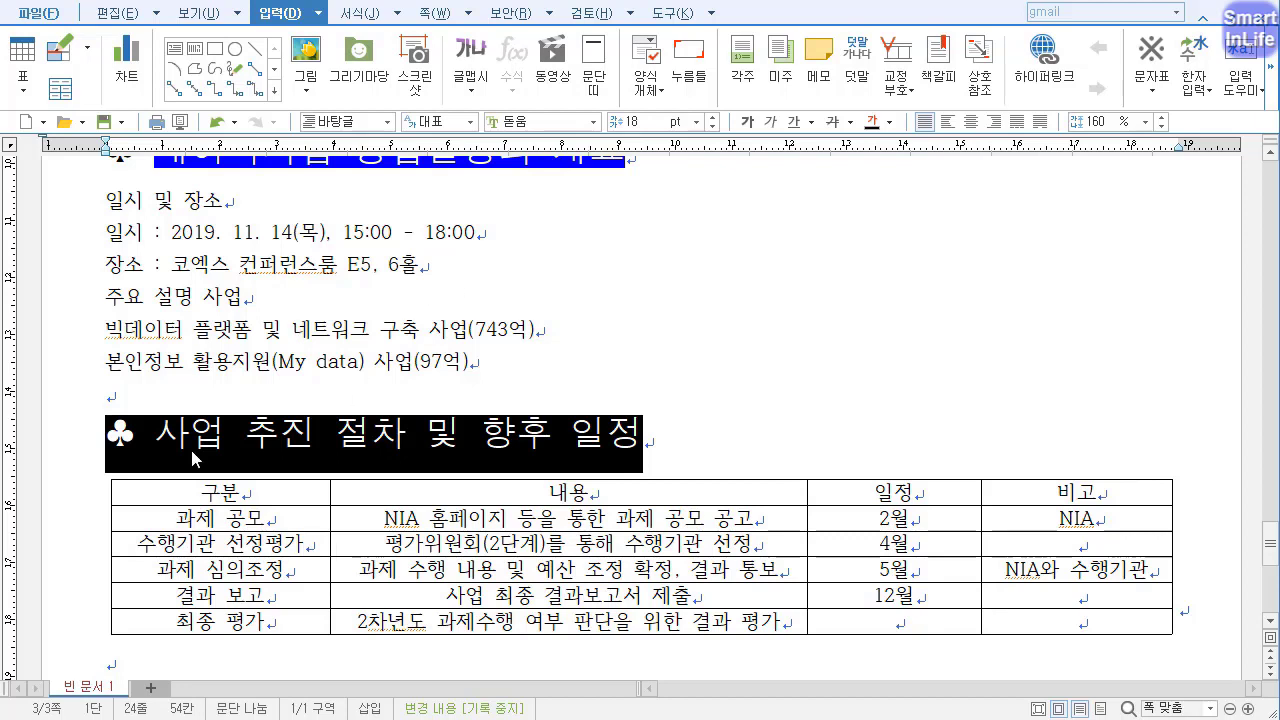
Underline the heading text "사업 추진 절차 및 향후 일정", leaving out the ♣ symbol.
click(119, 441)
click(158, 433)
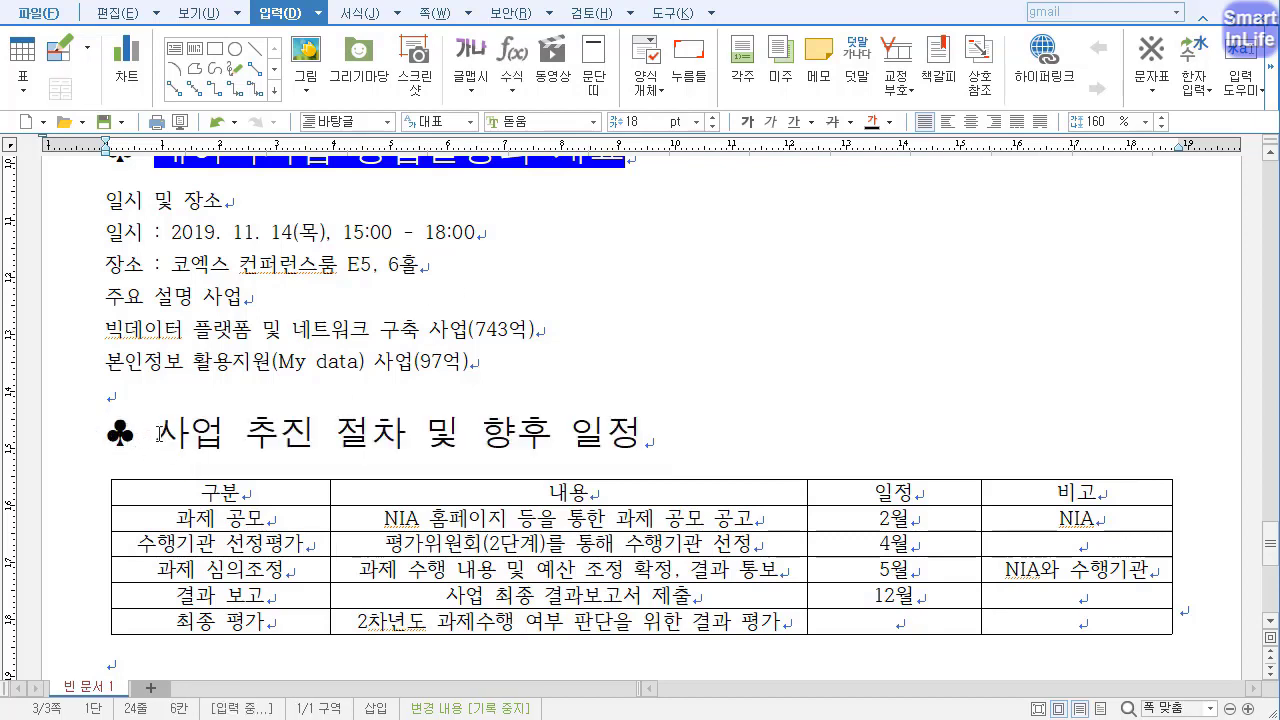
shift+click(649, 441)
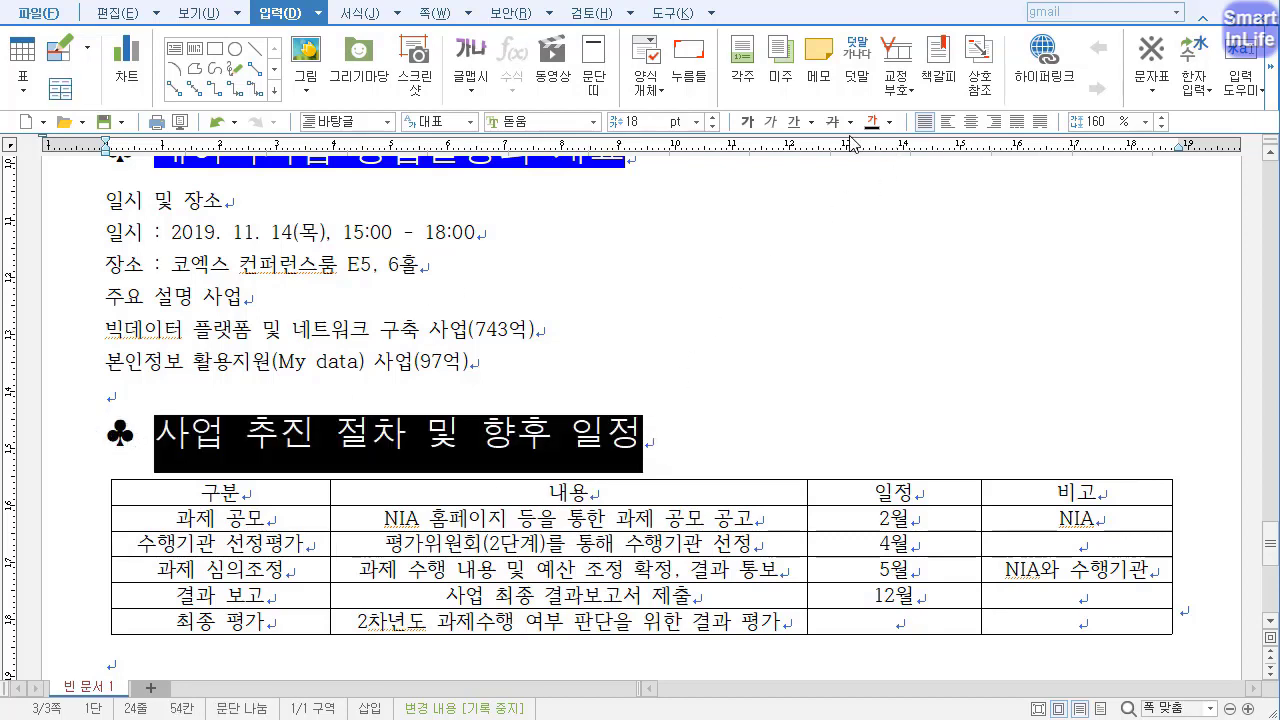
click(795, 121)
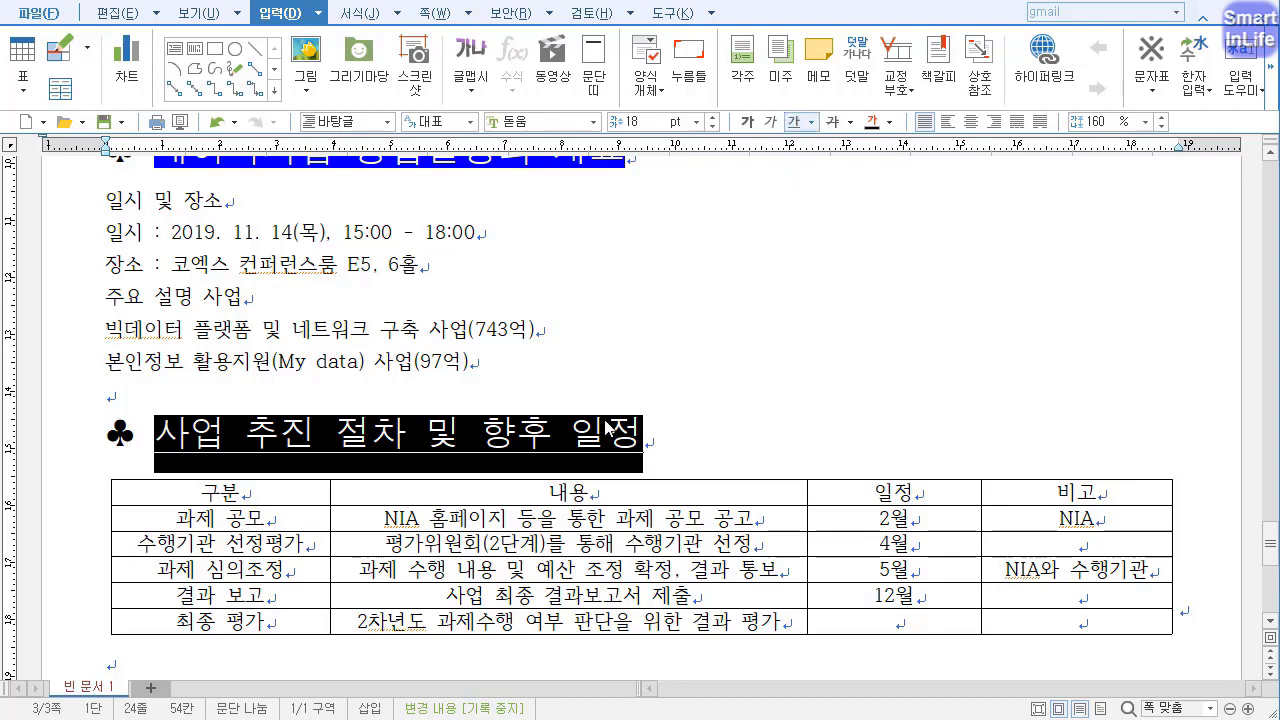
Add the hollow-circle emphasis mark (강조점) above the characters of "절차" in the underlined heading.
drag(337, 433, 405, 432)
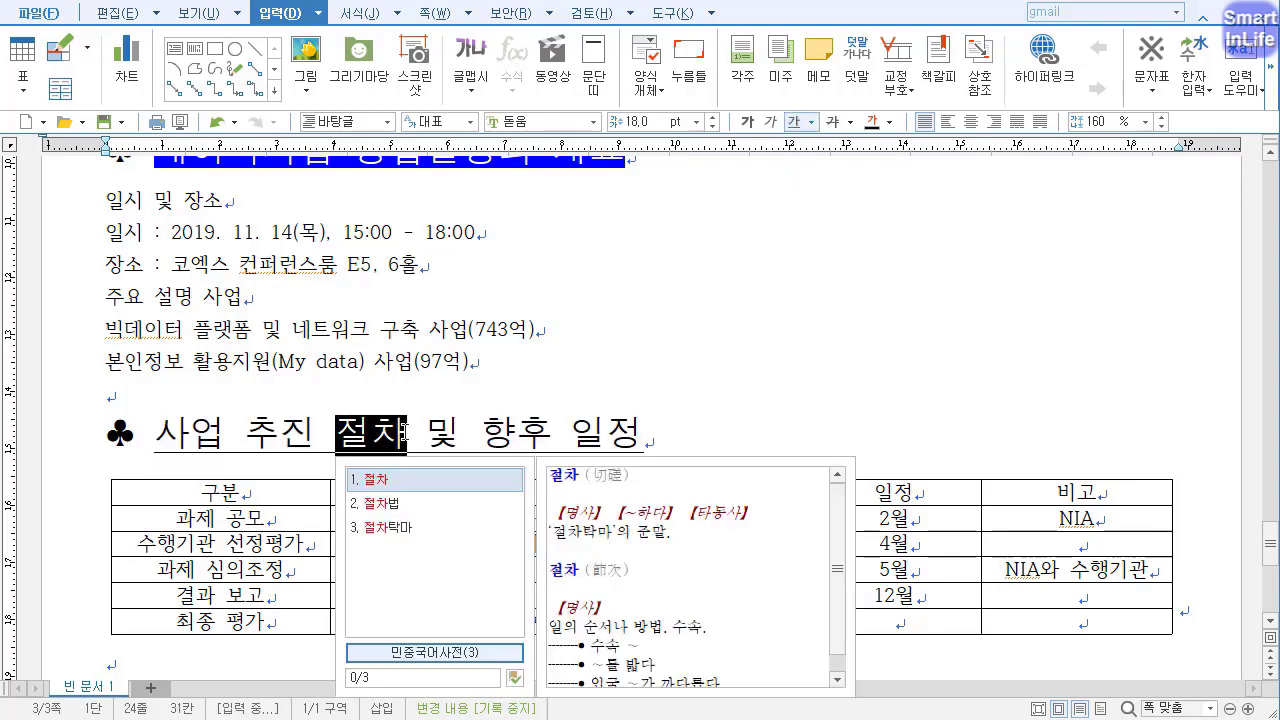
key(alt+l)
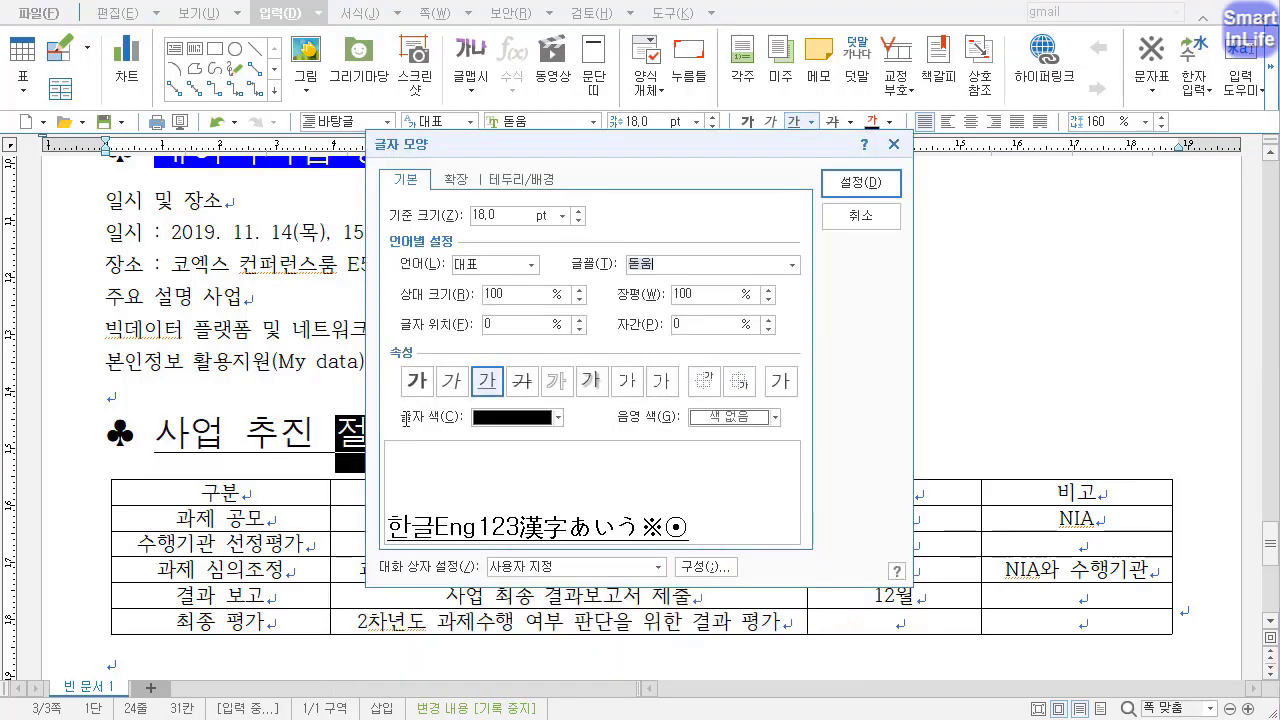
click(466, 181)
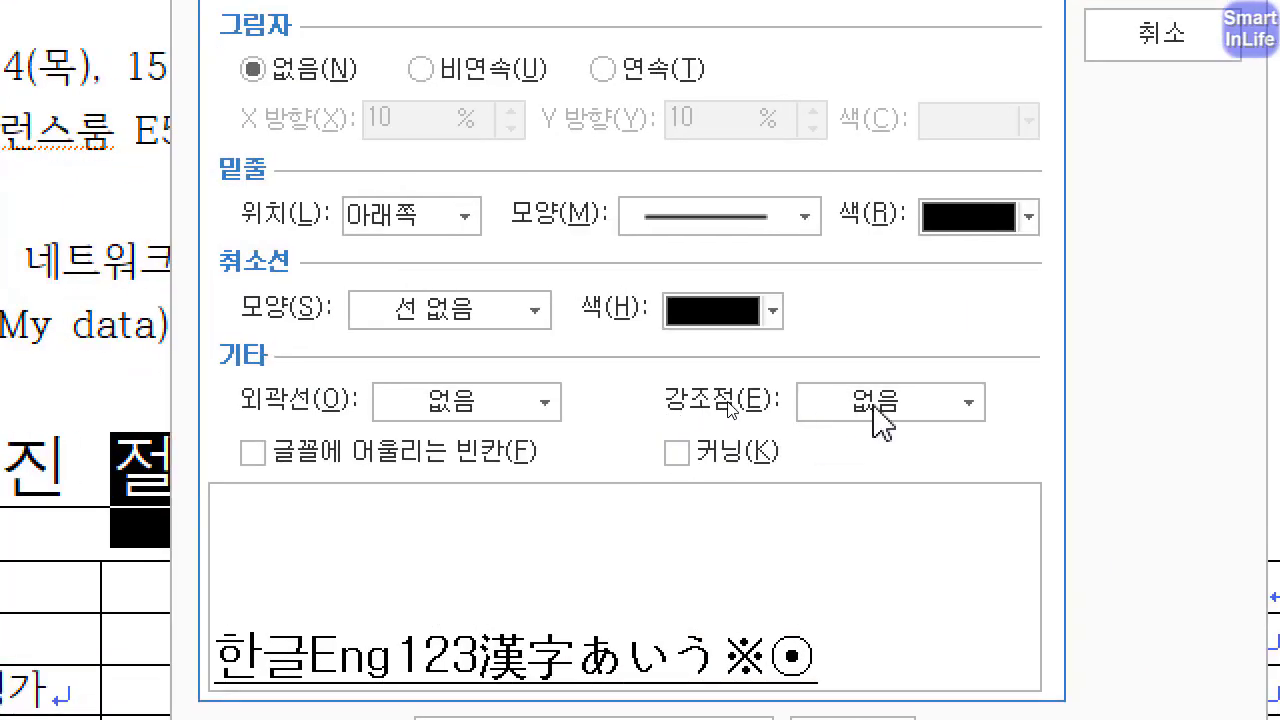
click(925, 404)
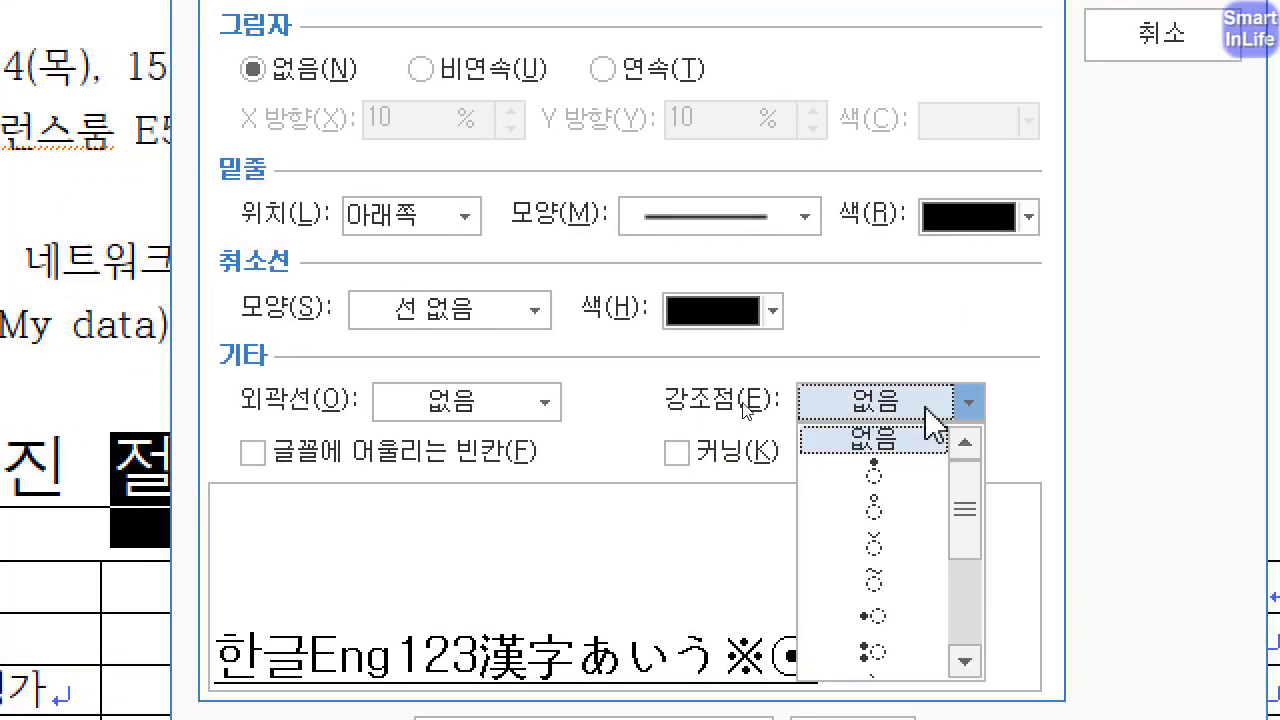
click(889, 505)
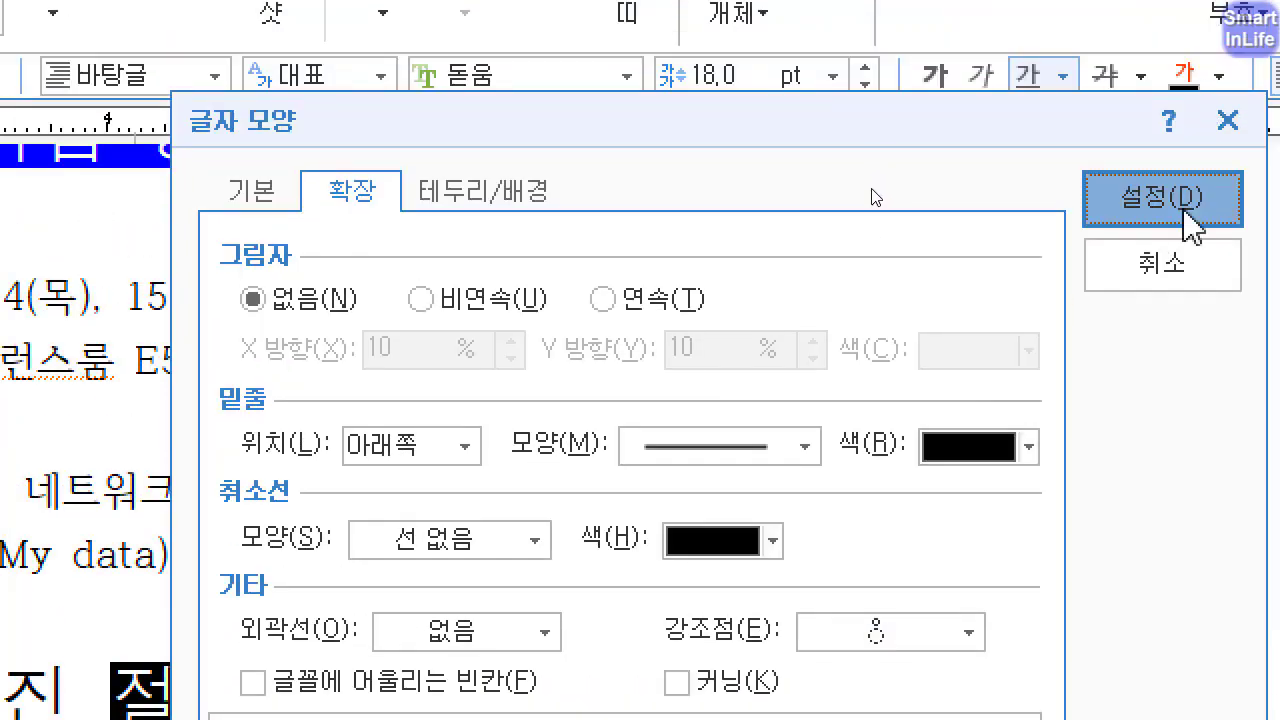
click(1158, 205)
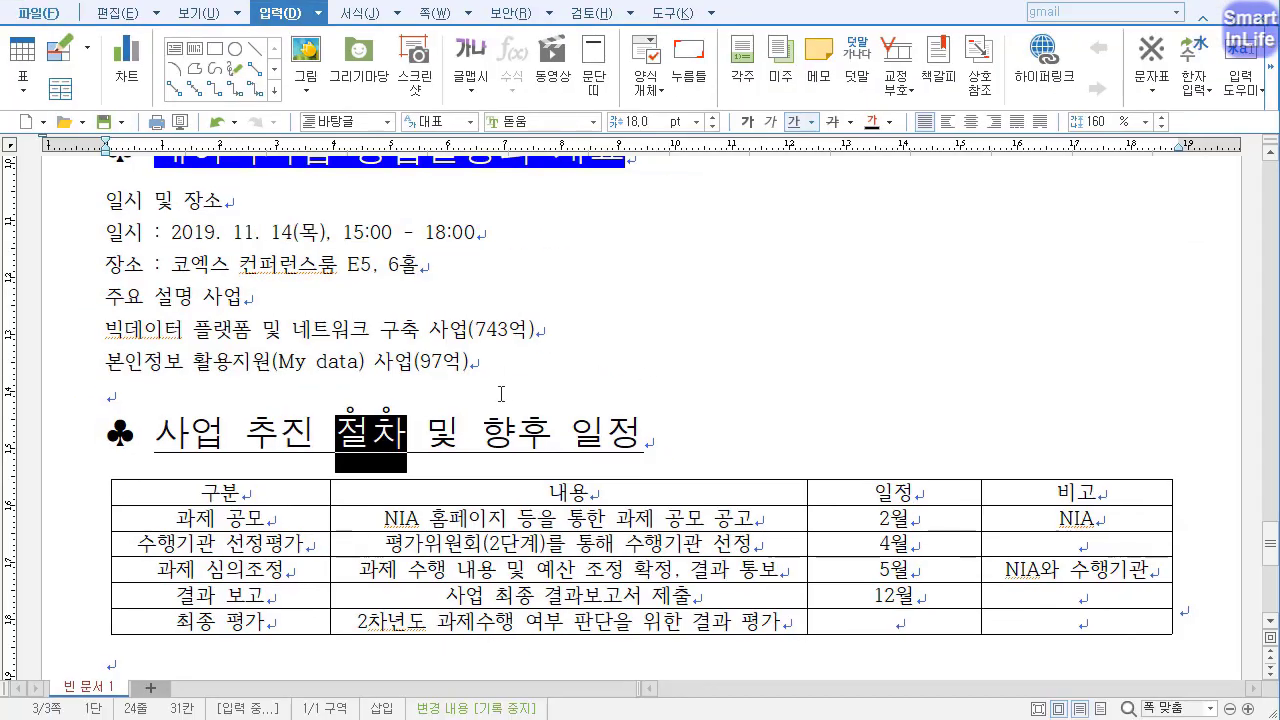
Give the word "일정" at the end of the heading the same hollow-circle emphasis mark above its characters.
drag(579, 701, 683, 701)
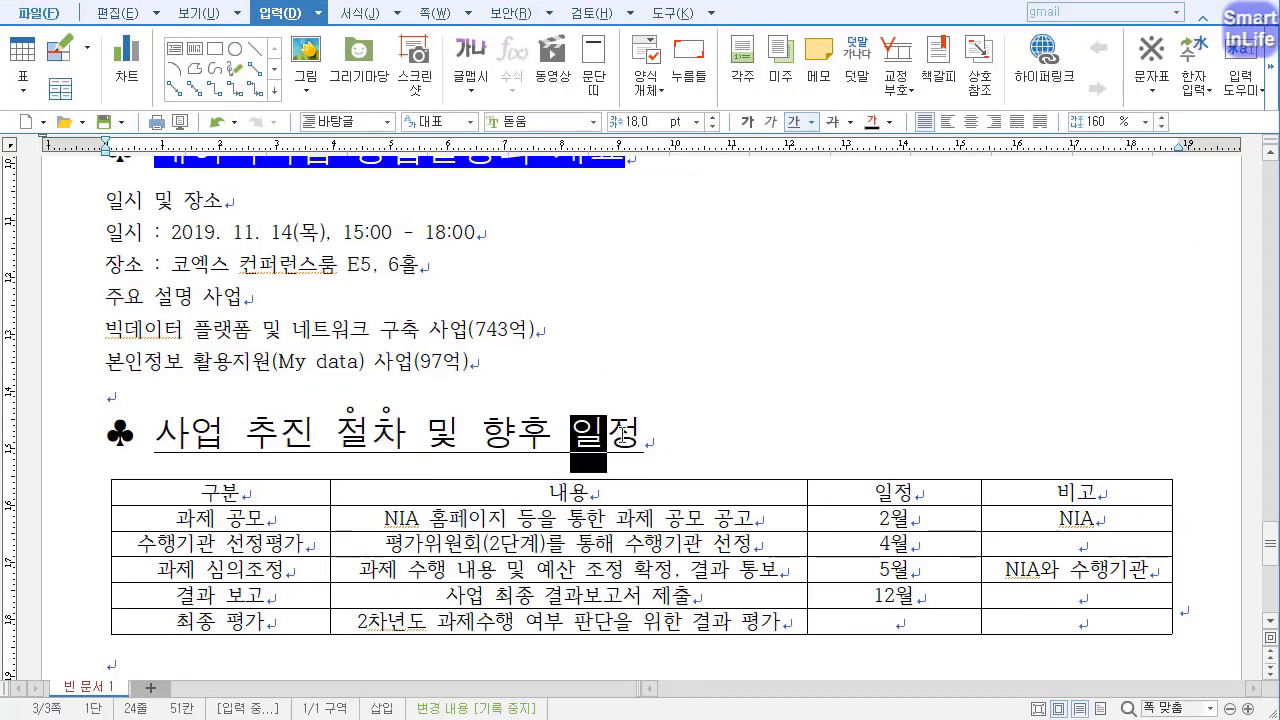
drag(622, 432, 645, 432)
key(alt+l)
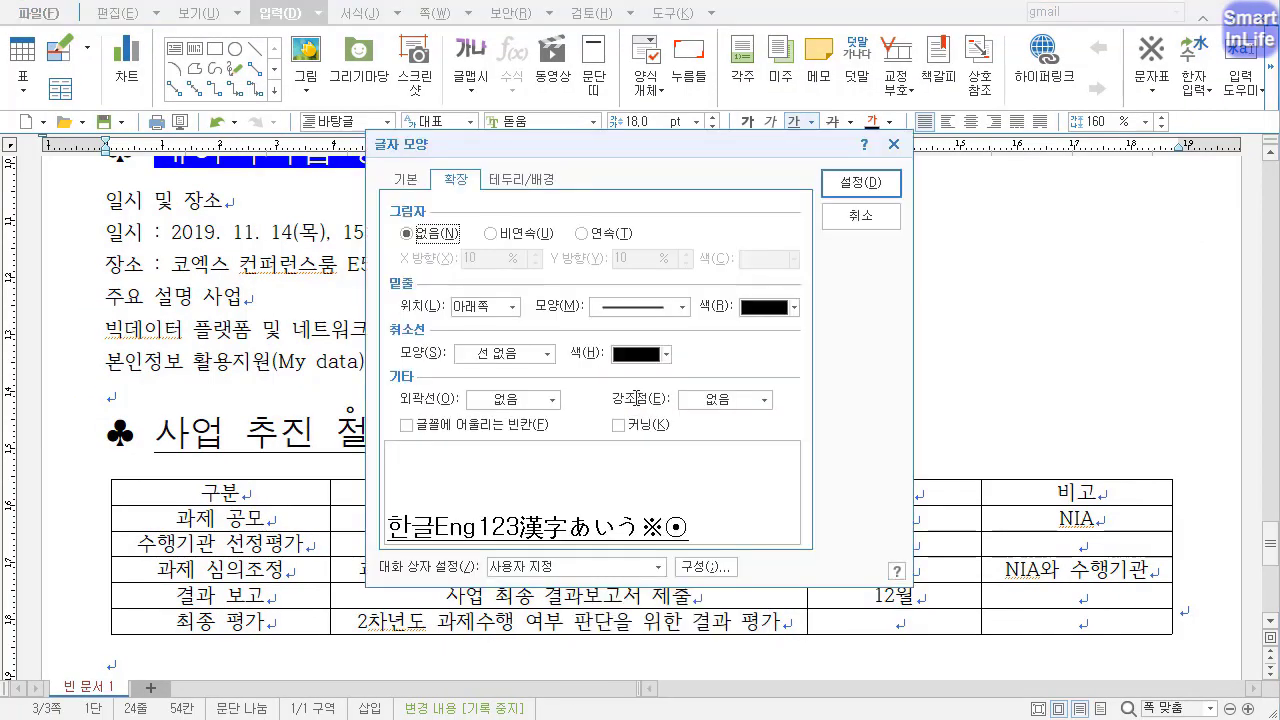
click(706, 400)
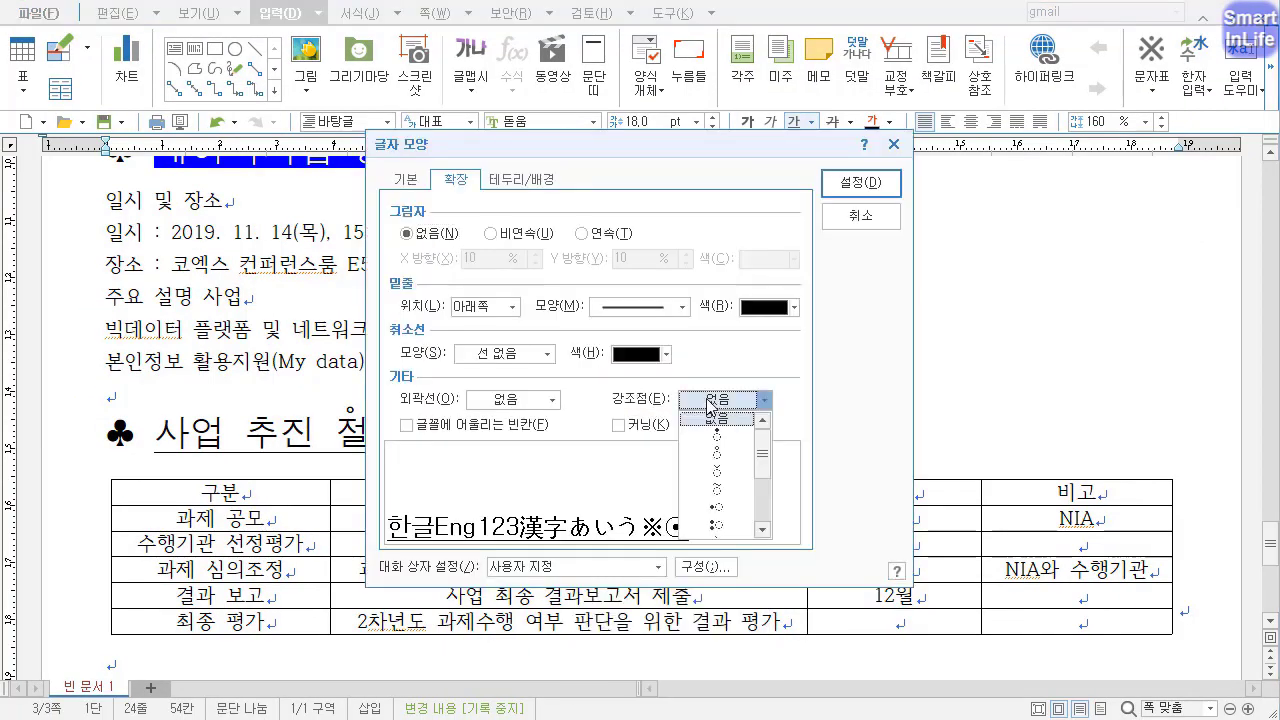
click(710, 455)
click(860, 183)
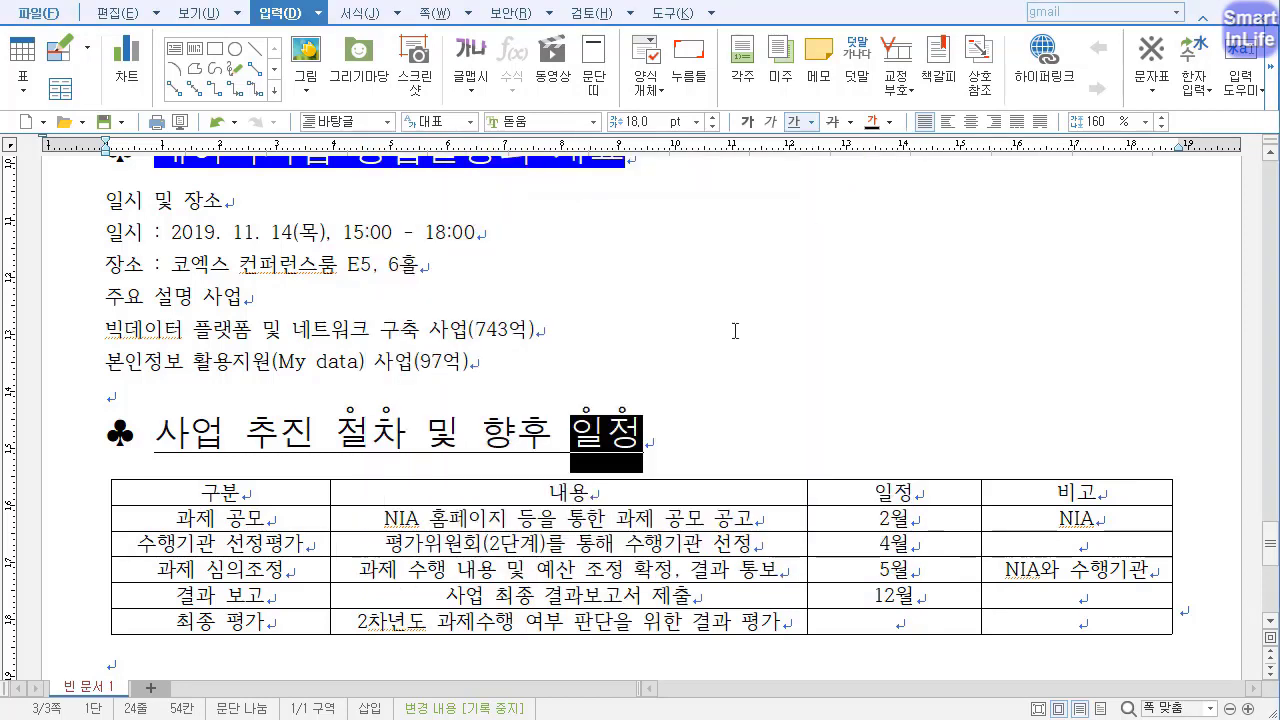
click(652, 430)
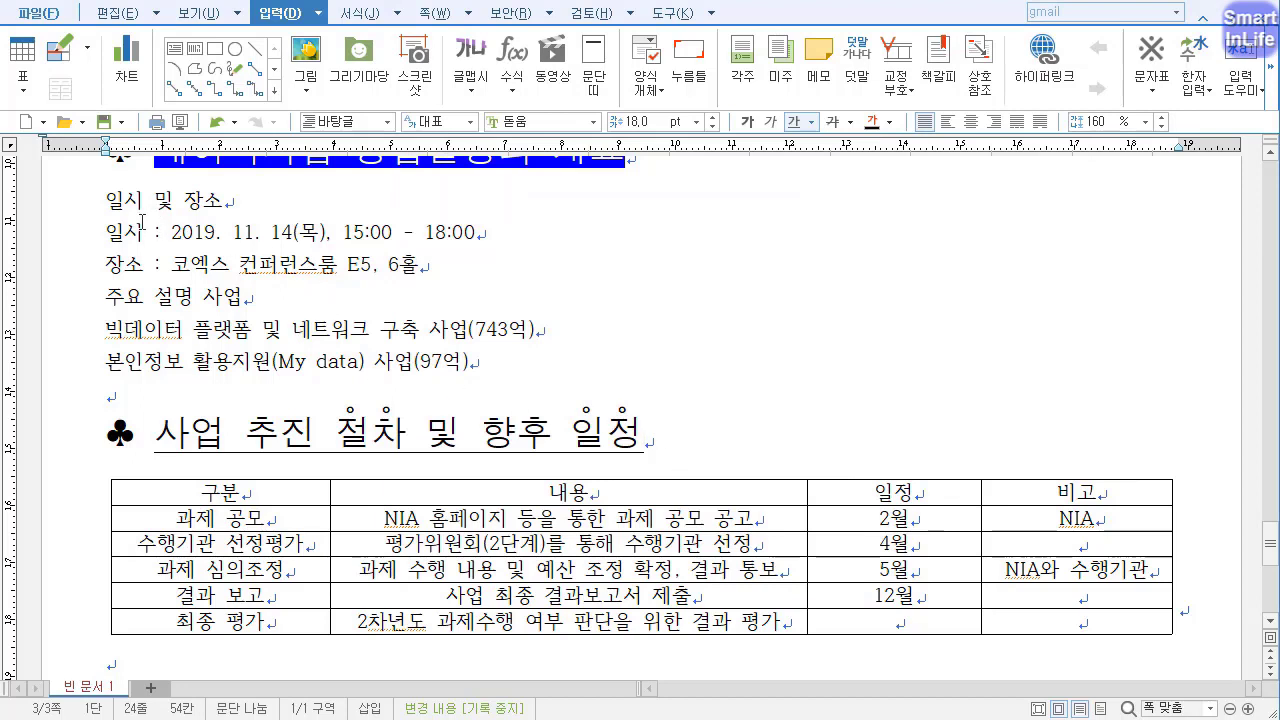
For the six lines from "일시 및 장소" to "본인정보 활용지원(My data) 사업(97억)", choose the 가) a) (1) (가) paragraph numbering and open its custom definition.
drag(100, 199, 480, 358)
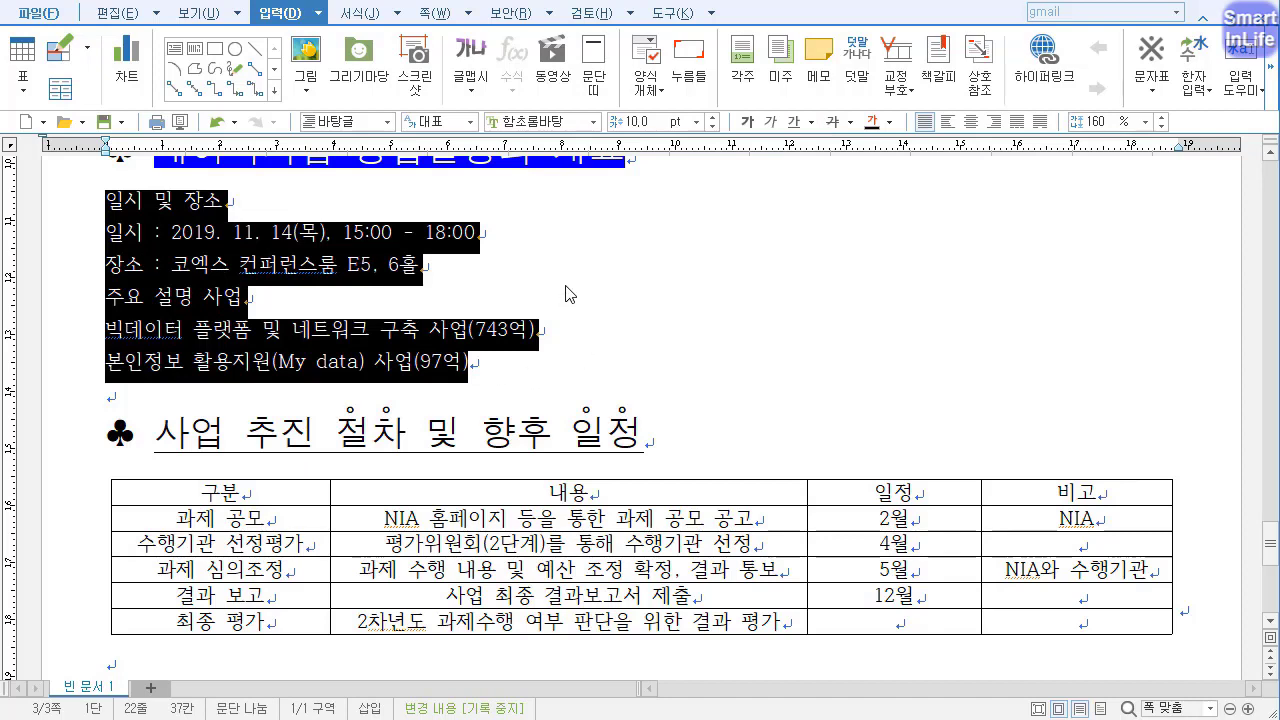
click(370, 14)
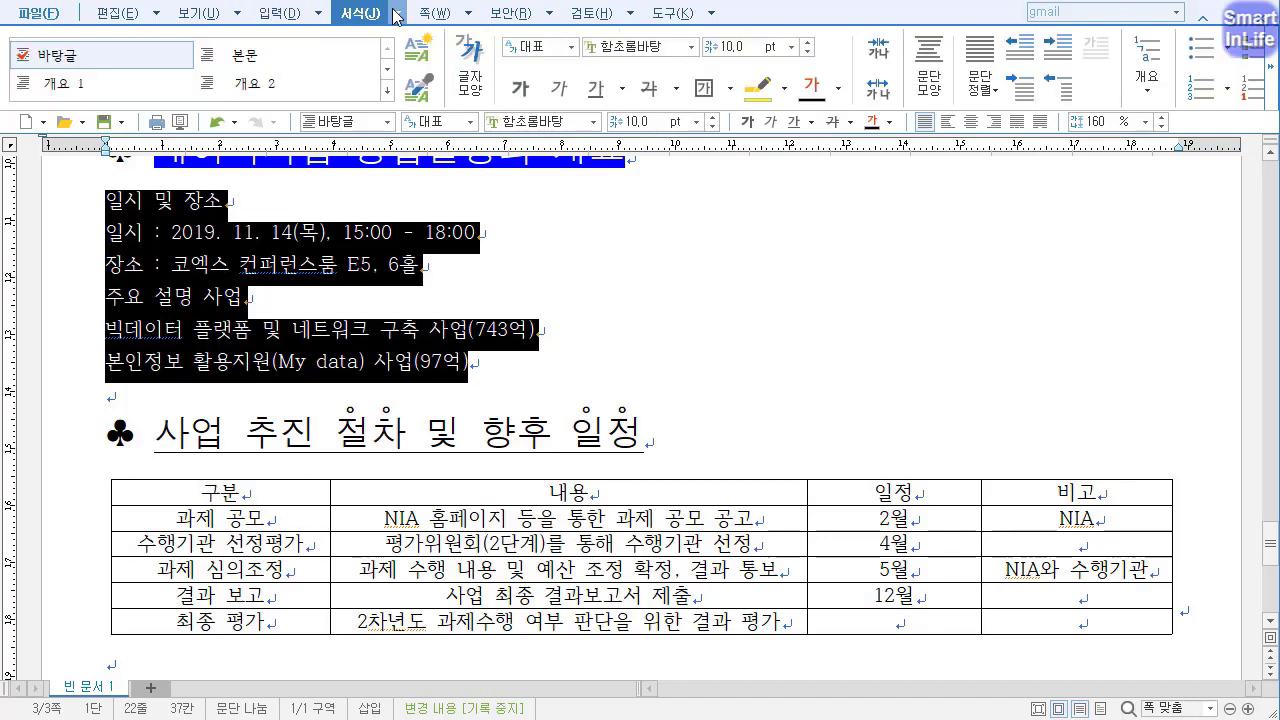
click(397, 14)
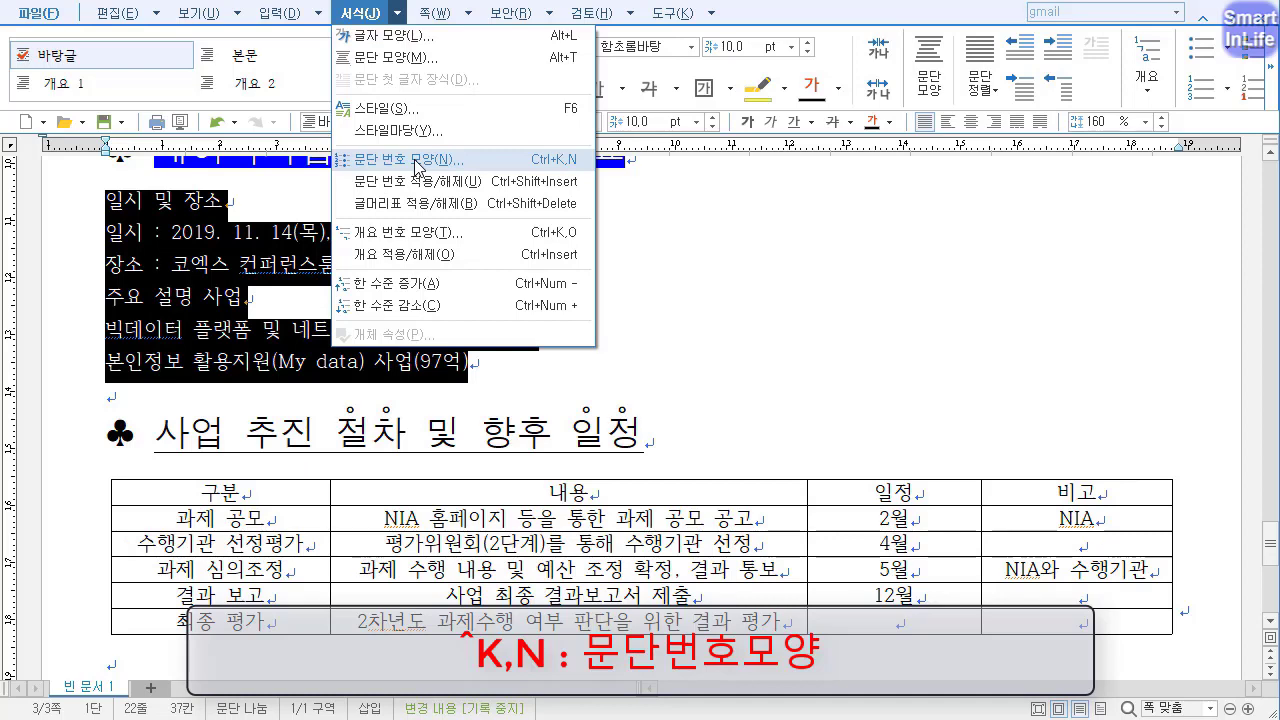
click(417, 164)
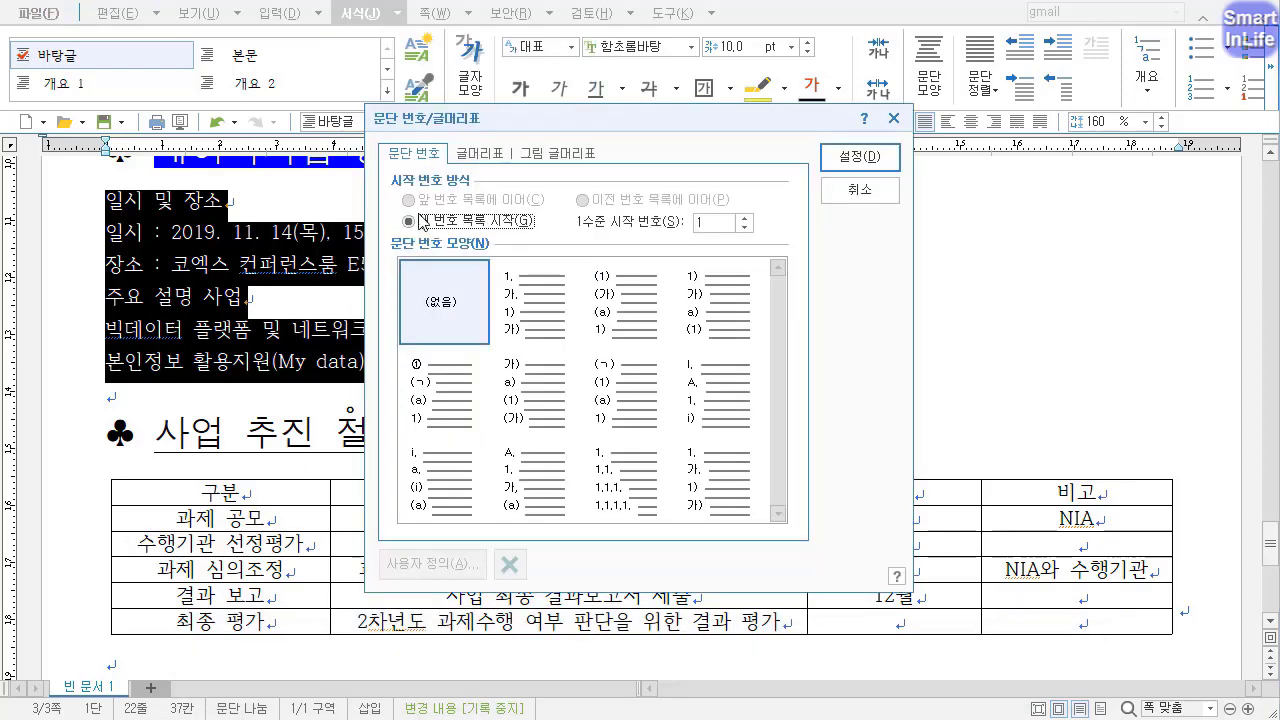
drag(548, 131, 558, 93)
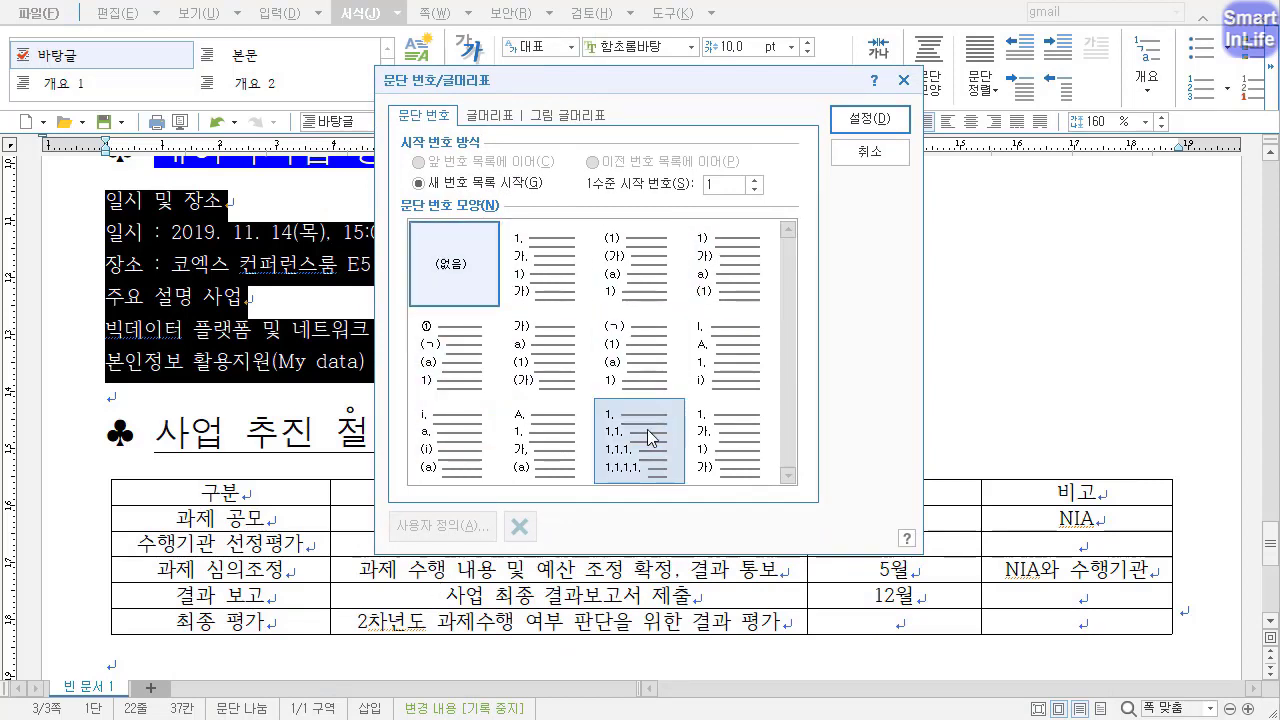
click(538, 349)
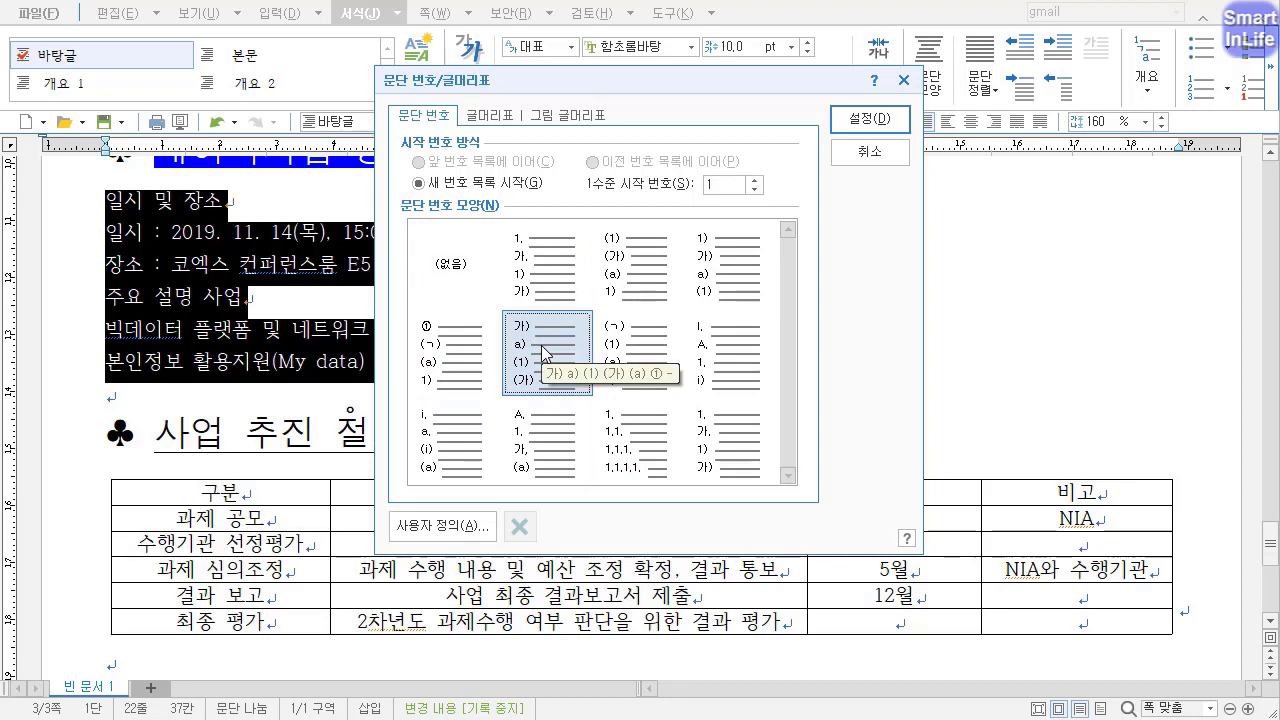
click(453, 525)
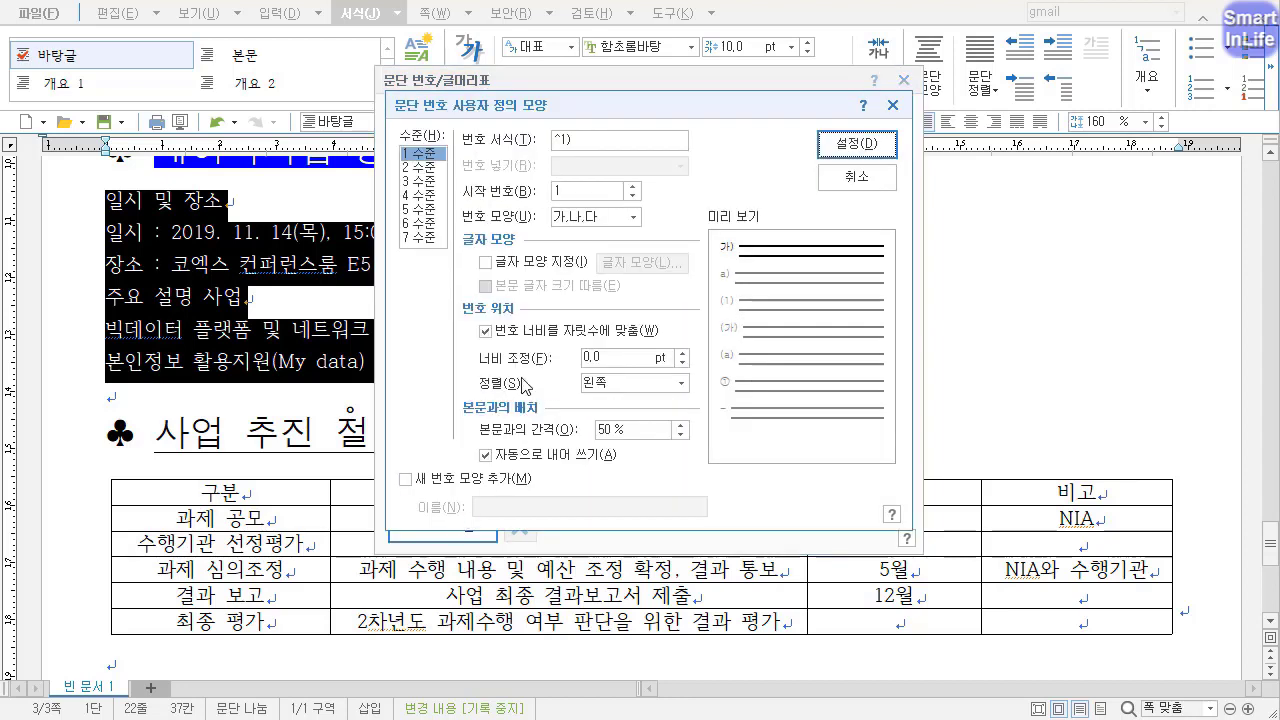
Remove the closing parenthesis from the 1 수준 number format, leaving ^1.
click(425, 156)
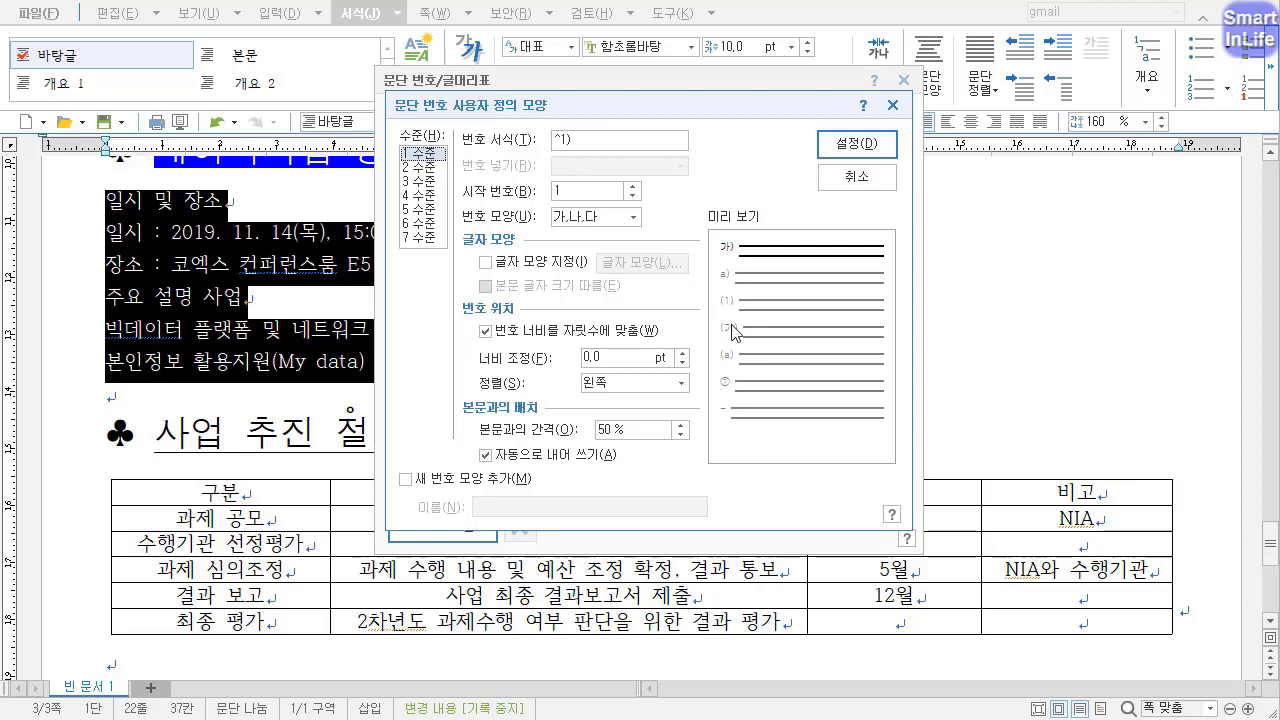
mouse_move(620, 290)
mouse_down()
mouse_move(655, 368)
mouse_move(624, 420)
mouse_up()
key(Escape)
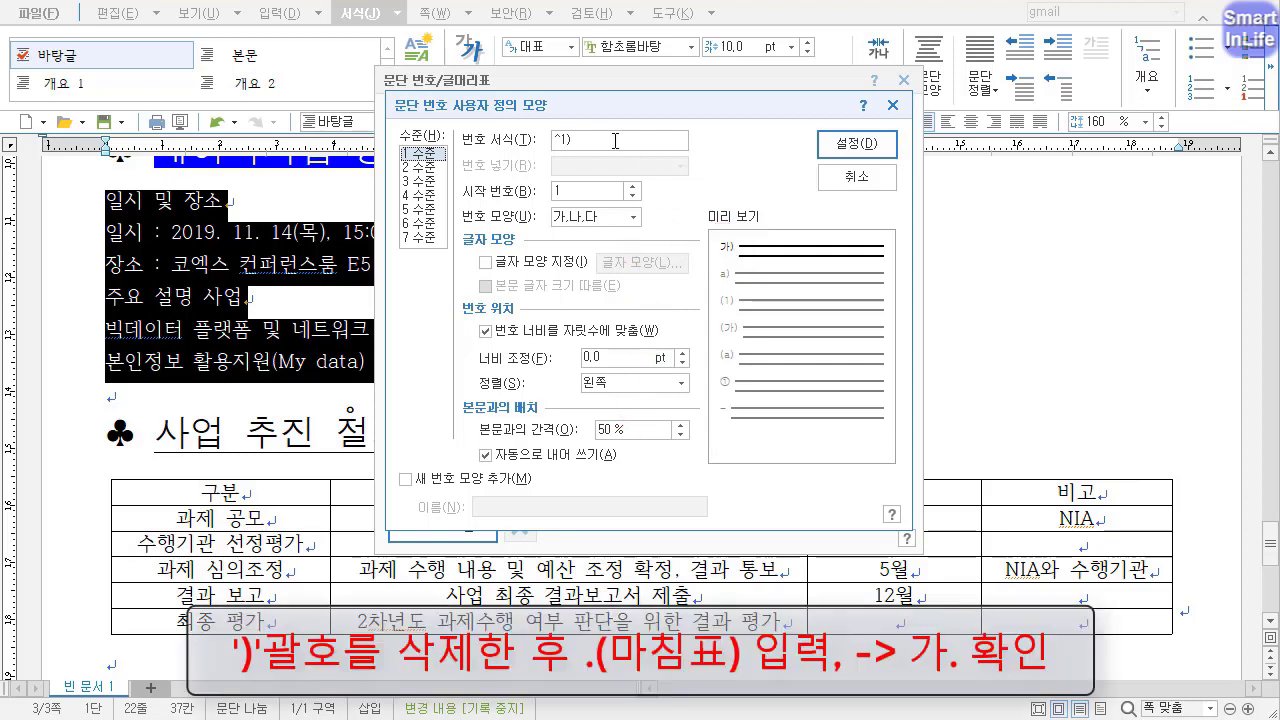
click(612, 141)
key(BackSpace)
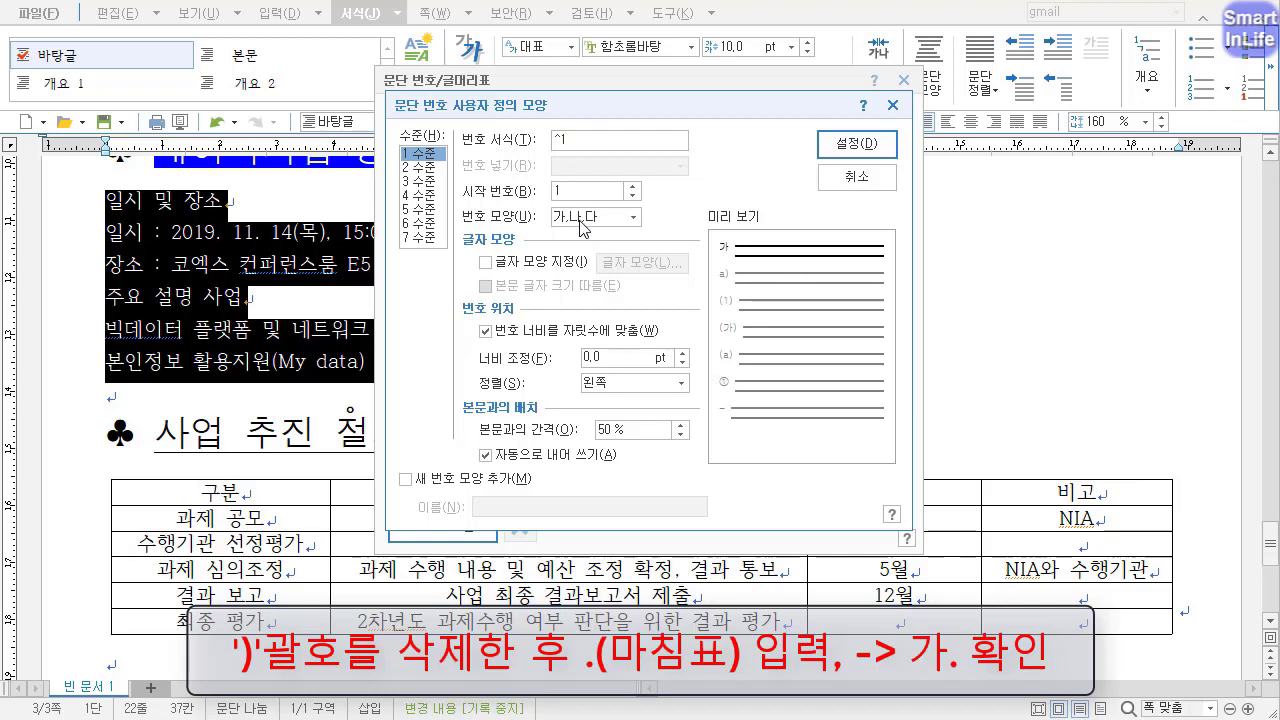
Set the 1 수준 number's width adjustment to 20 pt and its alignment to 오른쪽.
click(620, 361)
text(20)
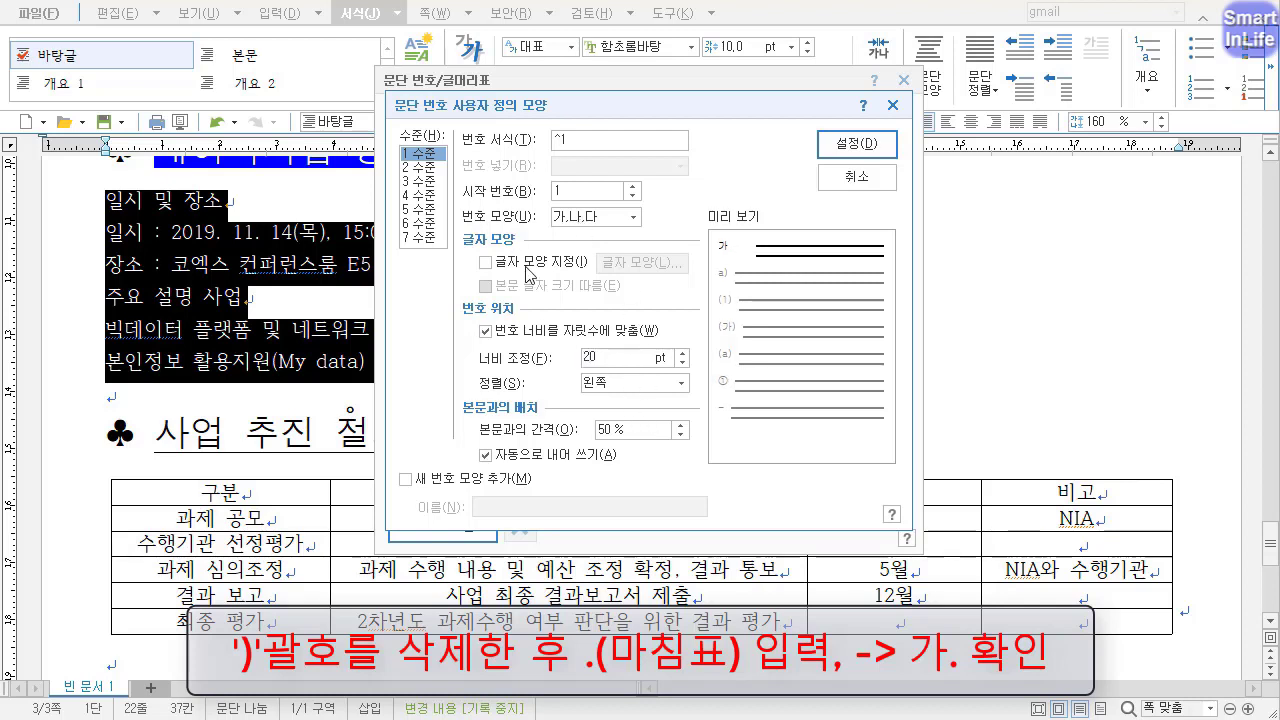
click(617, 390)
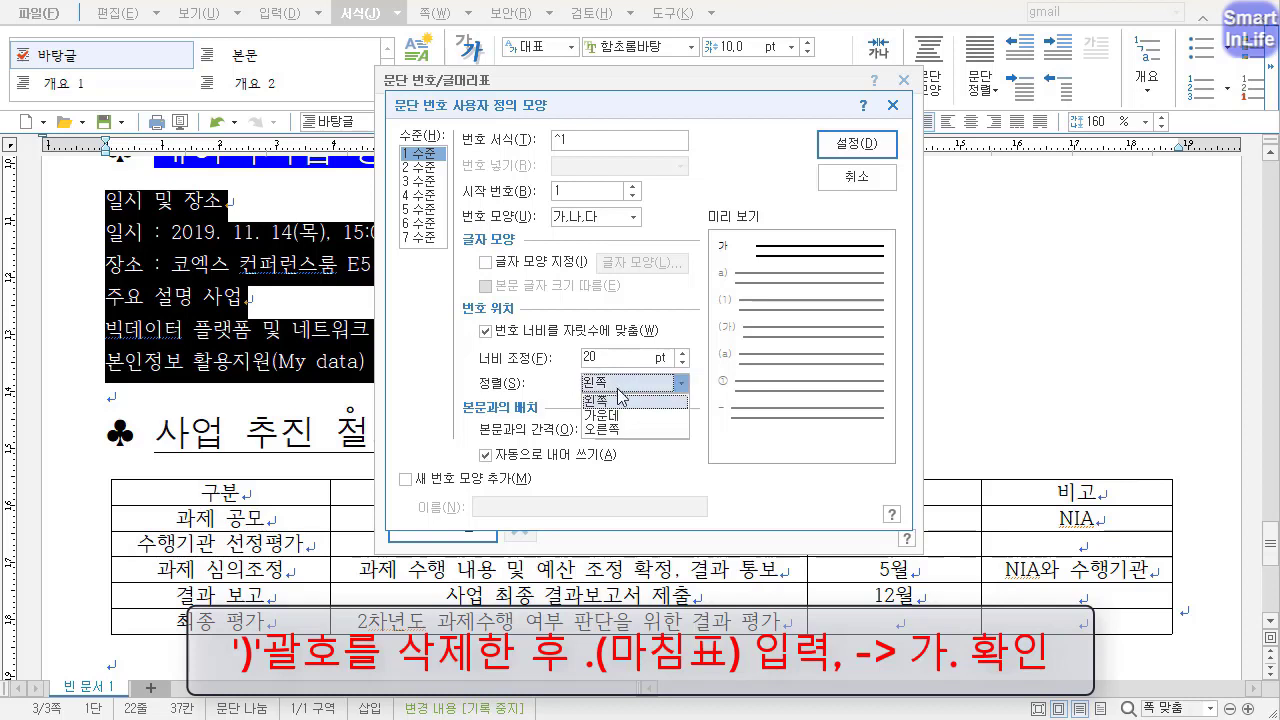
click(627, 432)
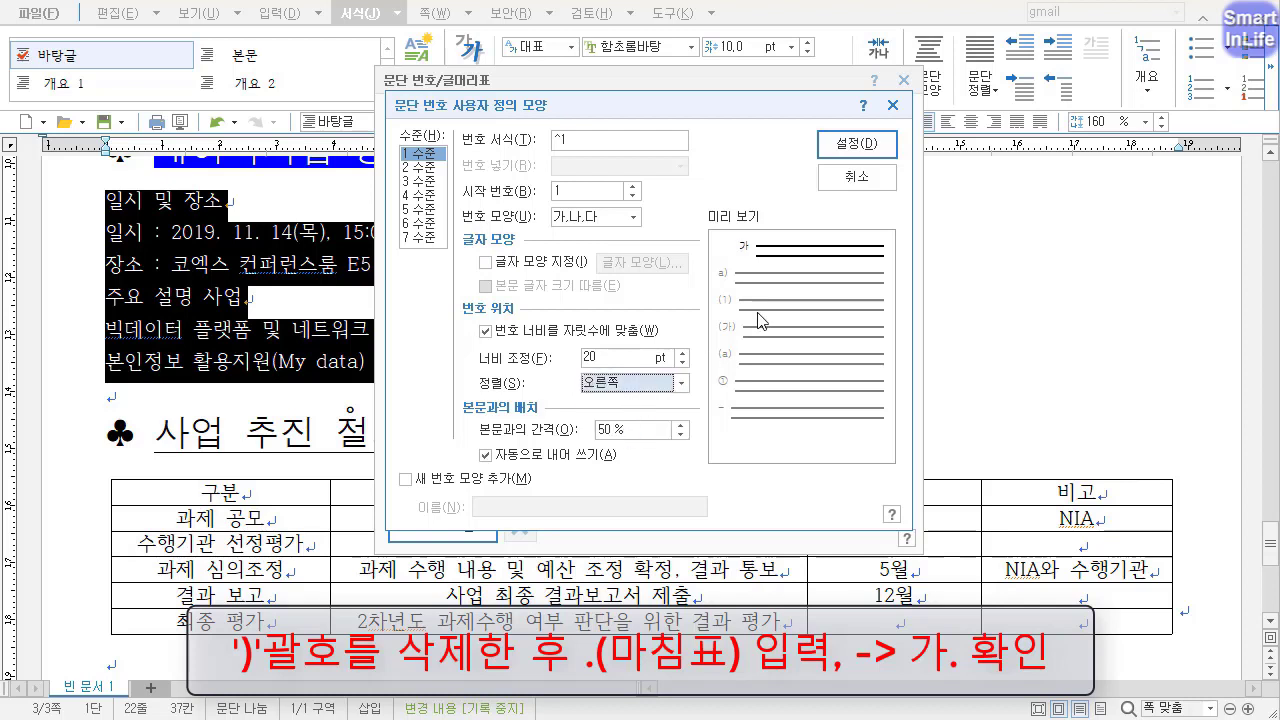
key(ctrl+2)
mouse_move(769, 263)
mouse_down()
mouse_move(707, 217)
mouse_move(751, 270)
mouse_up()
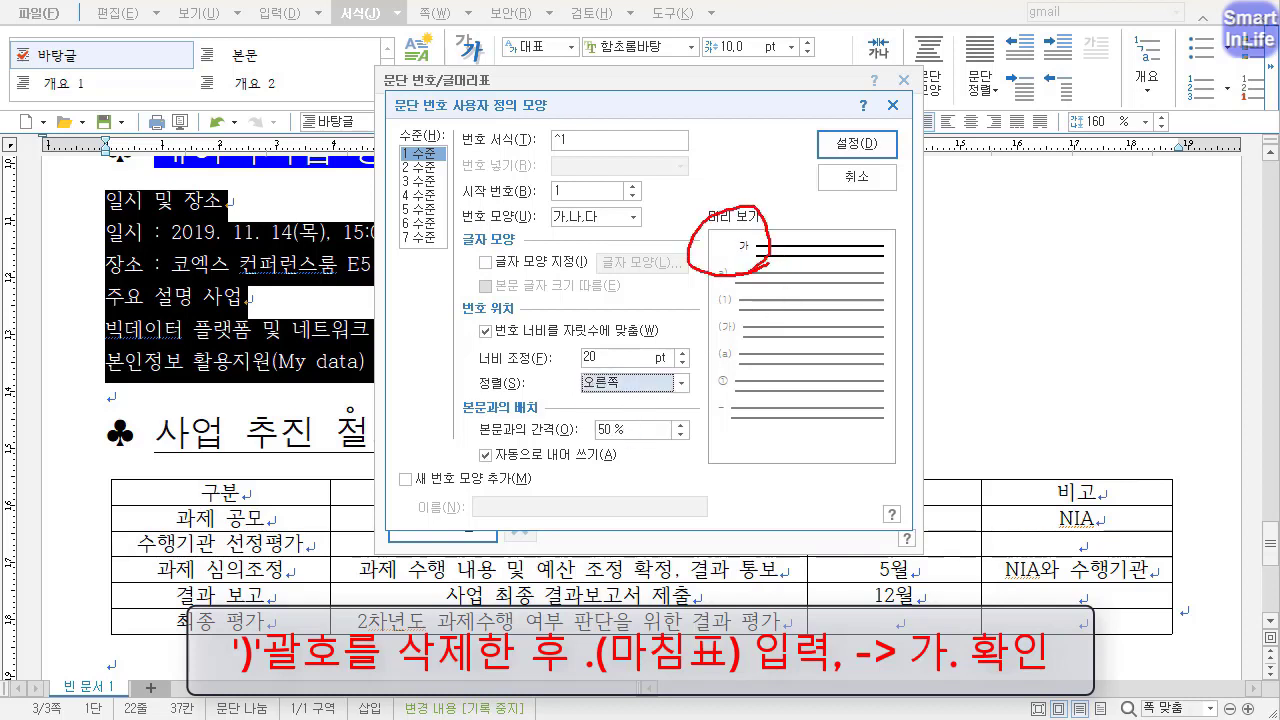
key(Escape)
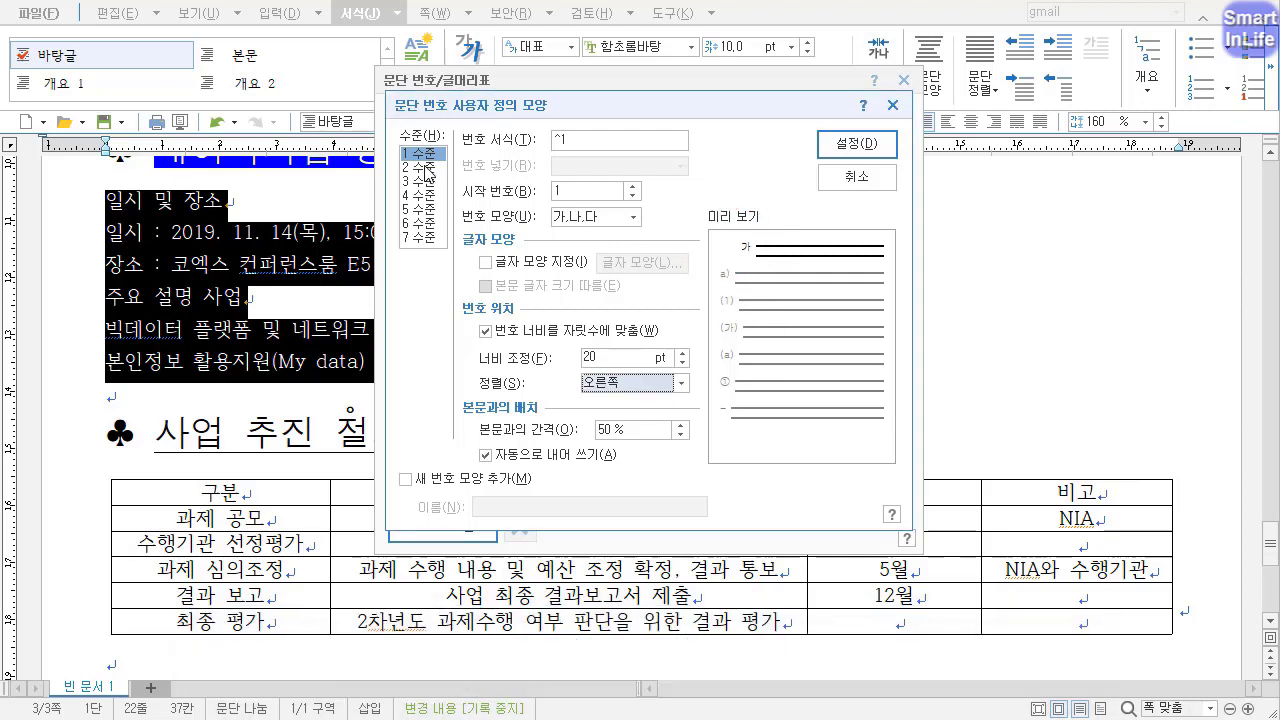
For 2 수준, choose the ㉮,㉯,㉰ number shape and remove the closing parenthesis from the number format, leaving ^2.
click(438, 168)
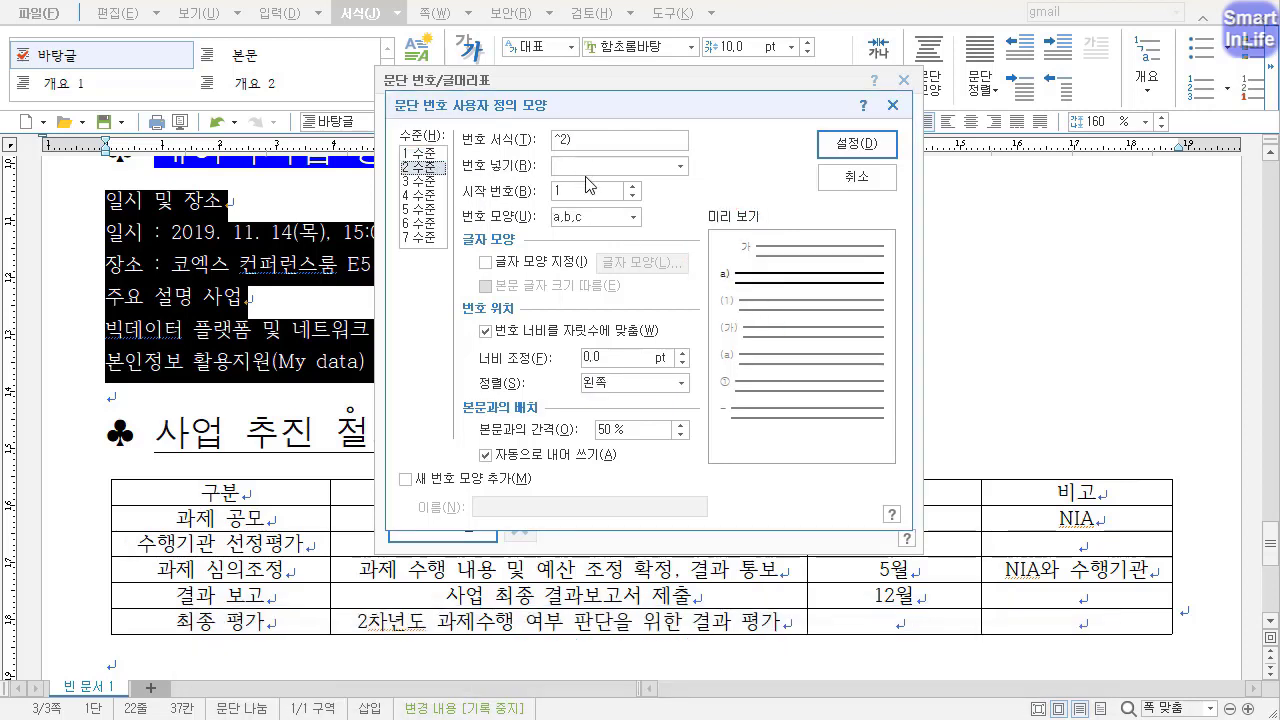
click(609, 218)
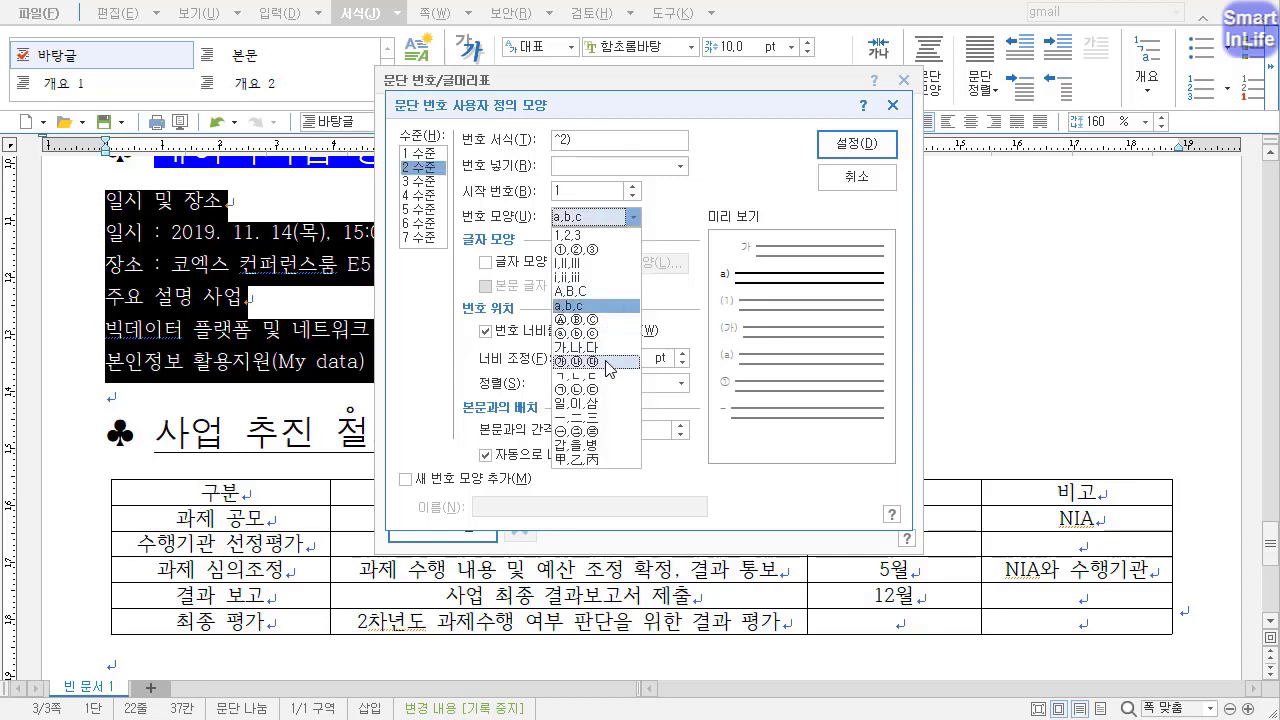
click(596, 361)
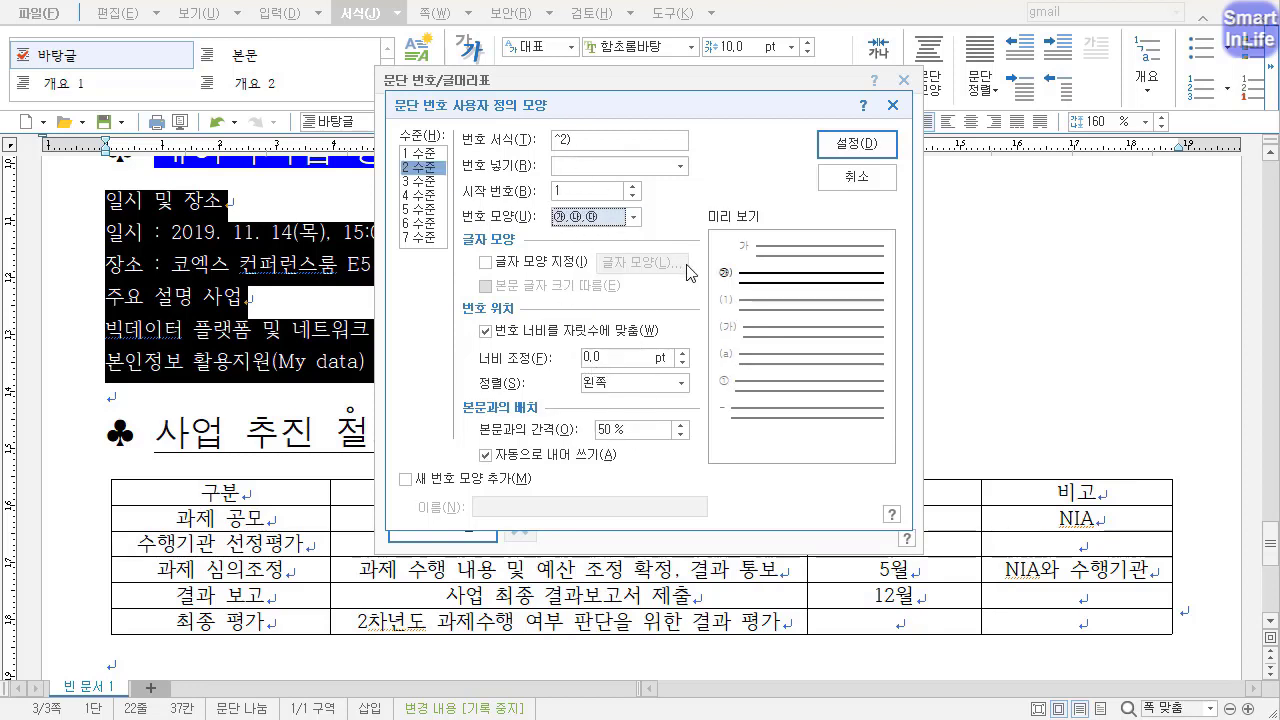
click(614, 140)
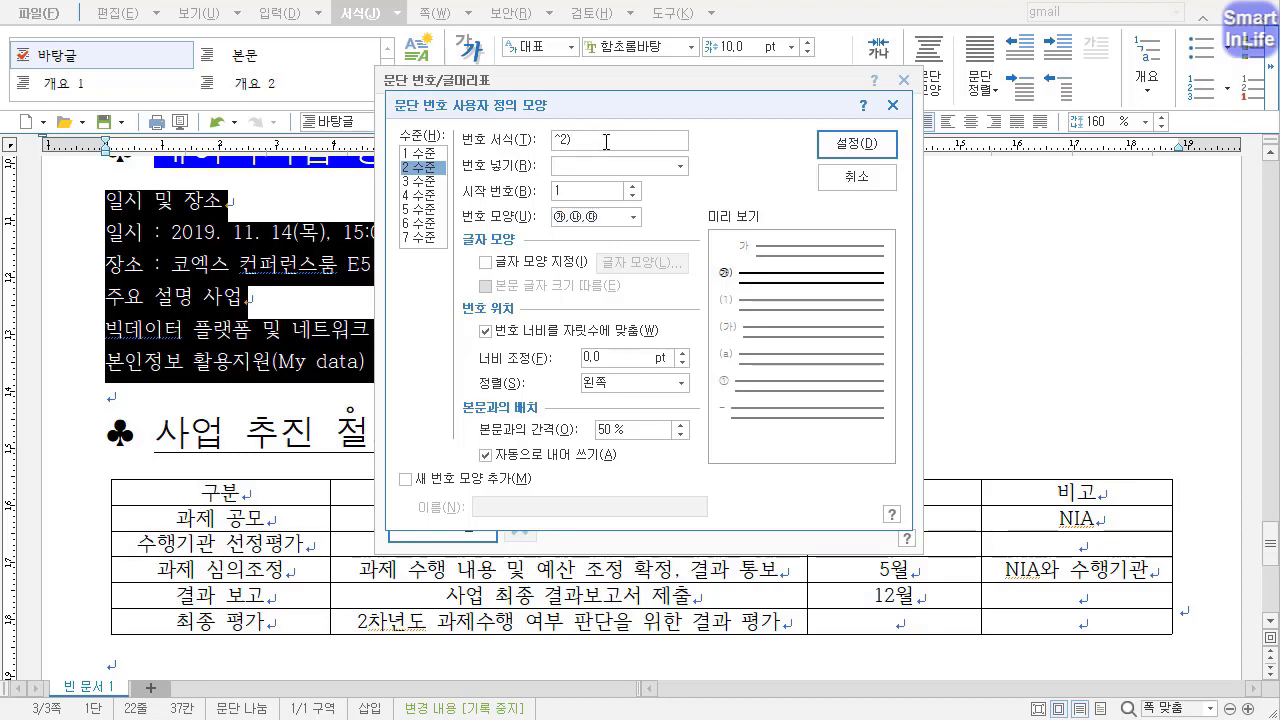
key(BackSpace)
Set the 2 수준 number's width adjustment to 30 pt and alignment to 오른쪽, and apply the custom numbering to the six lines.
double_click(621, 363)
text(30)
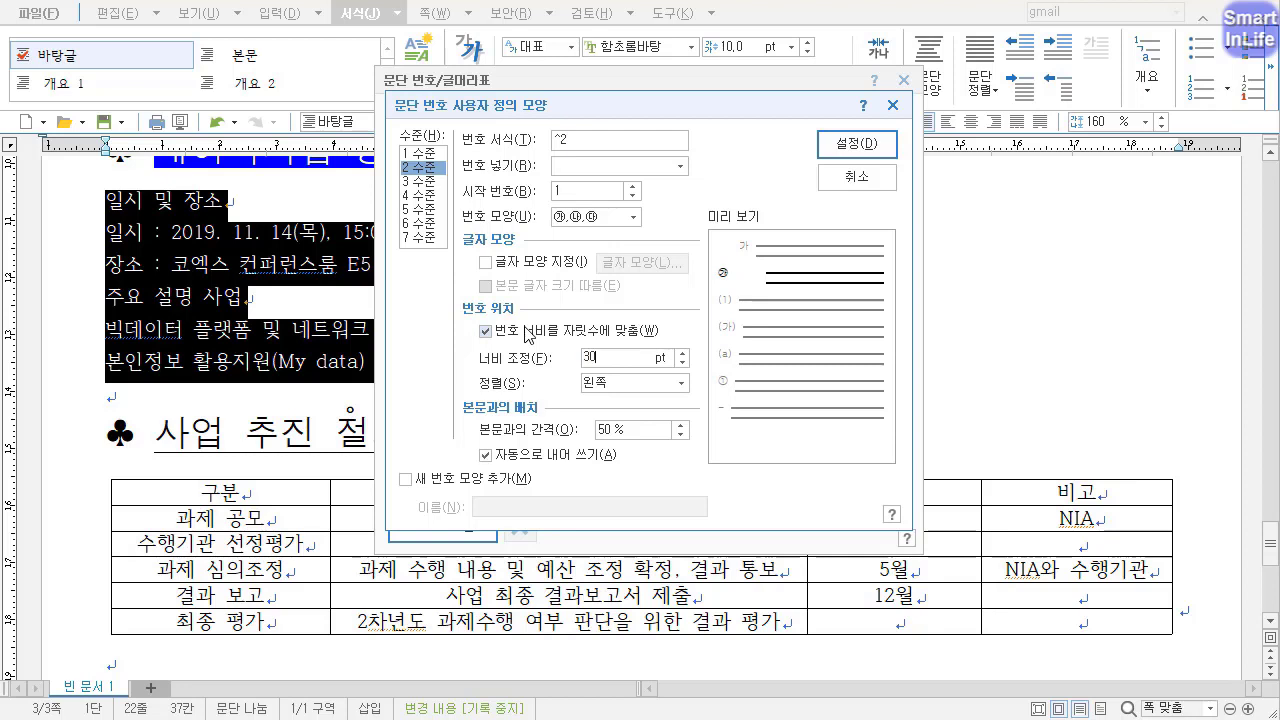
click(606, 384)
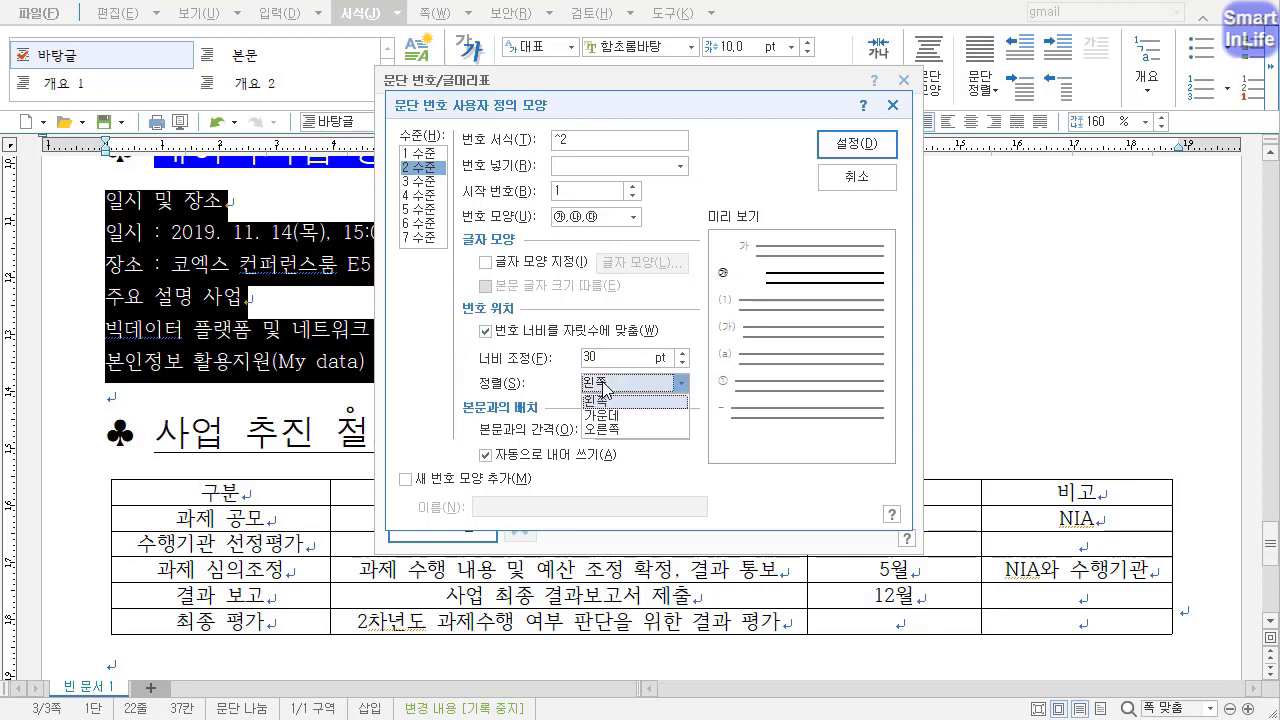
click(622, 432)
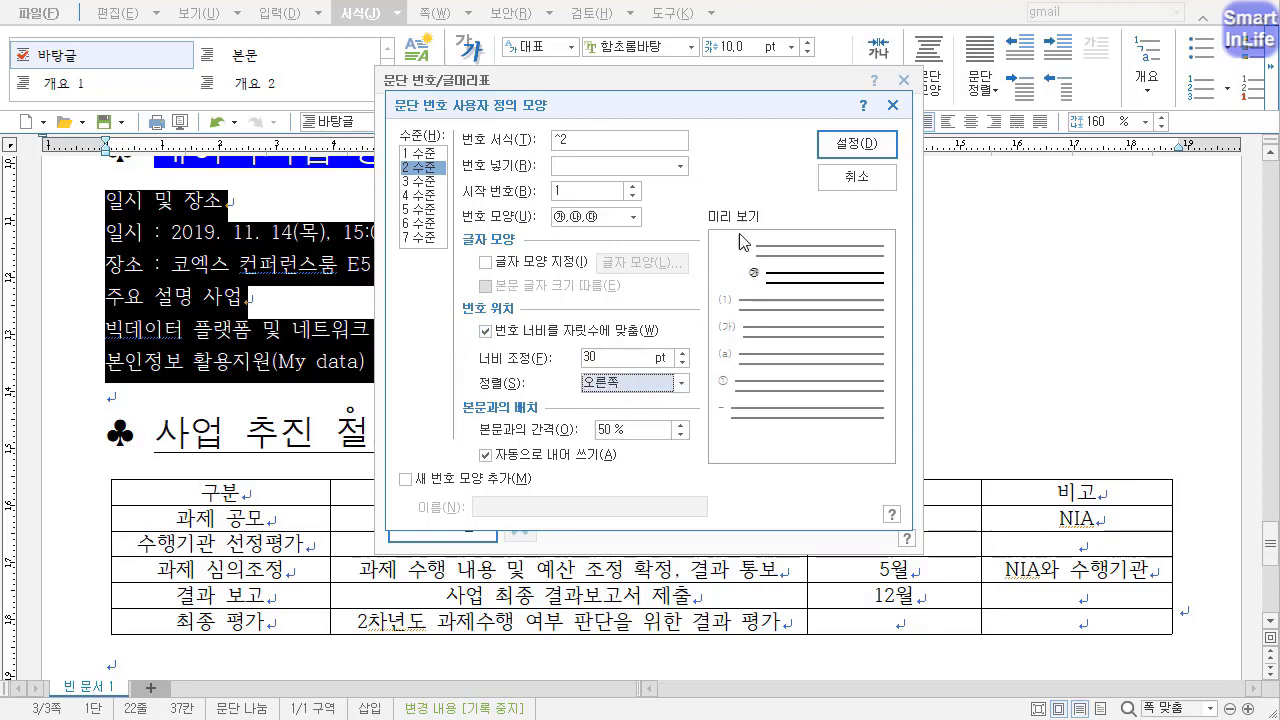
click(855, 145)
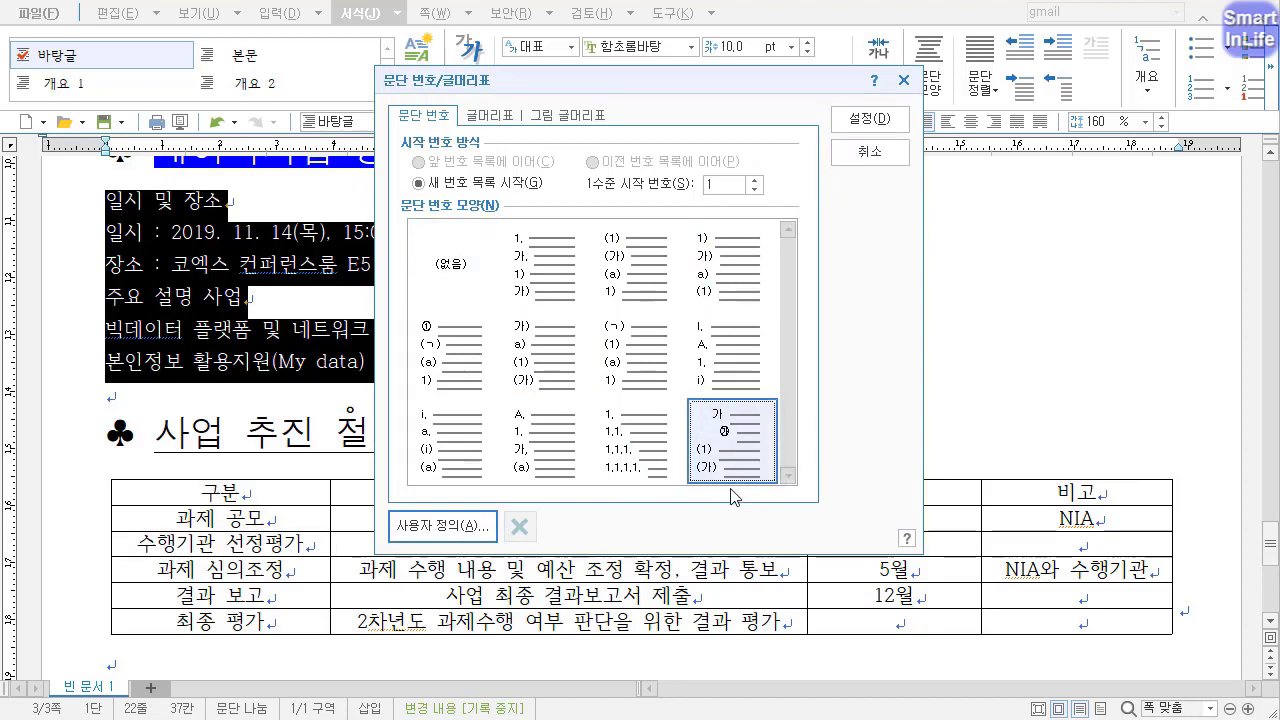
click(893, 121)
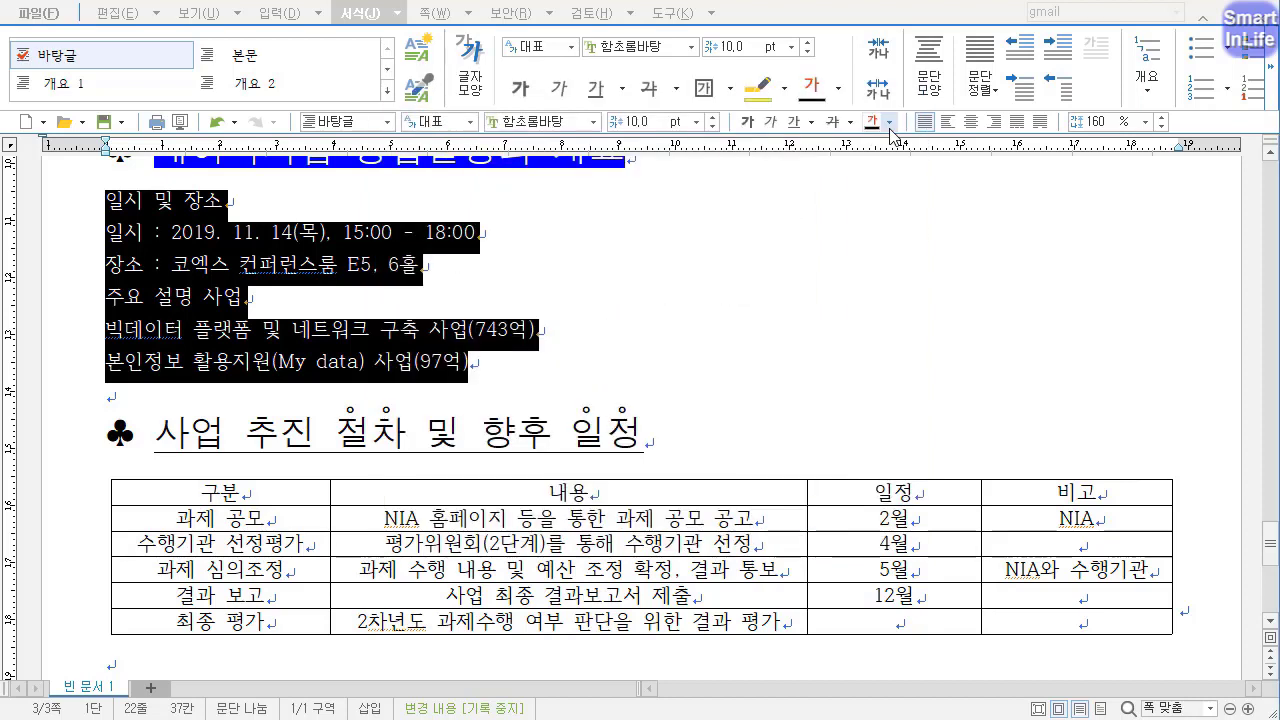
Demote the "일시" and "장소" detail lines under "일시 및 장소" to the second numbering level.
click(248, 254)
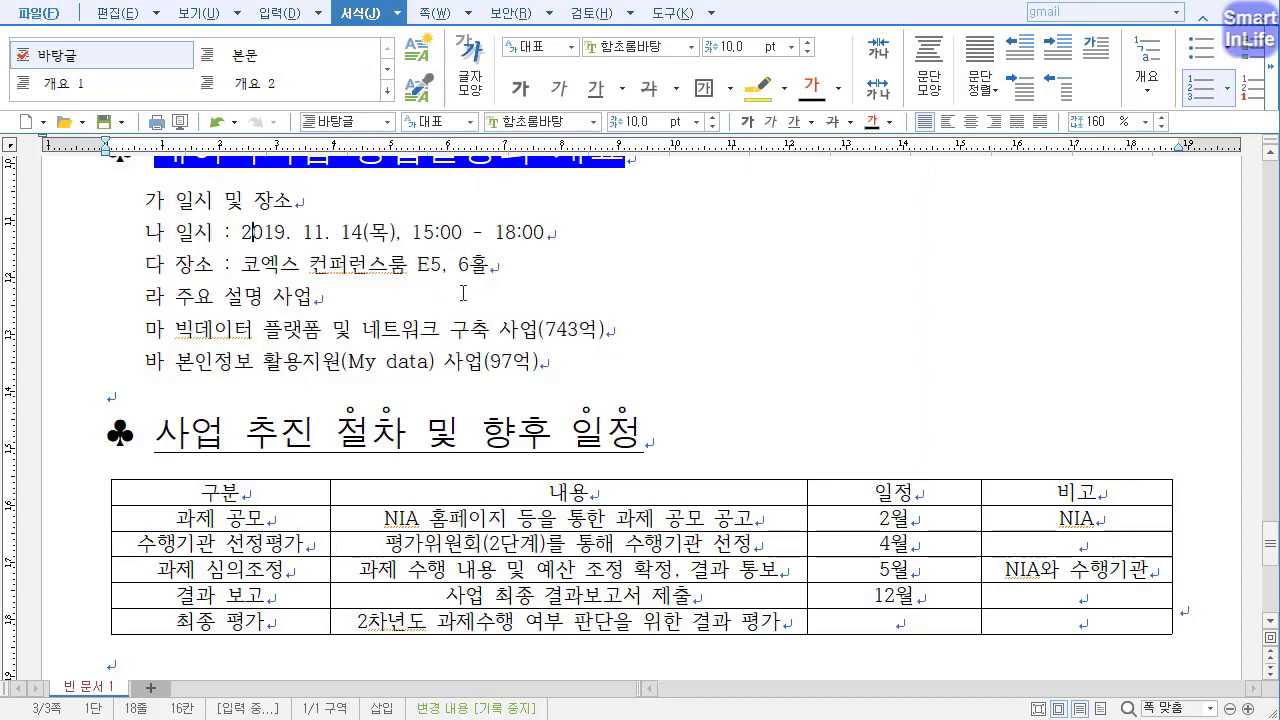
click(464, 293)
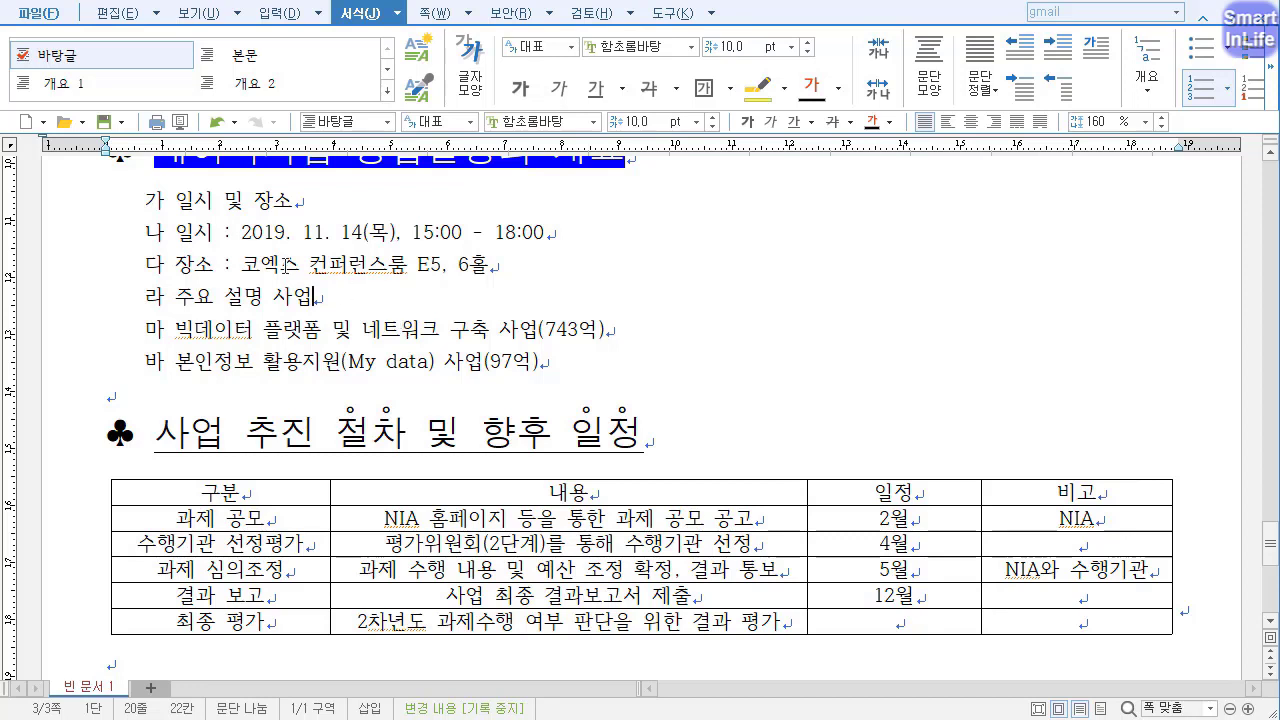
drag(278, 226, 410, 256)
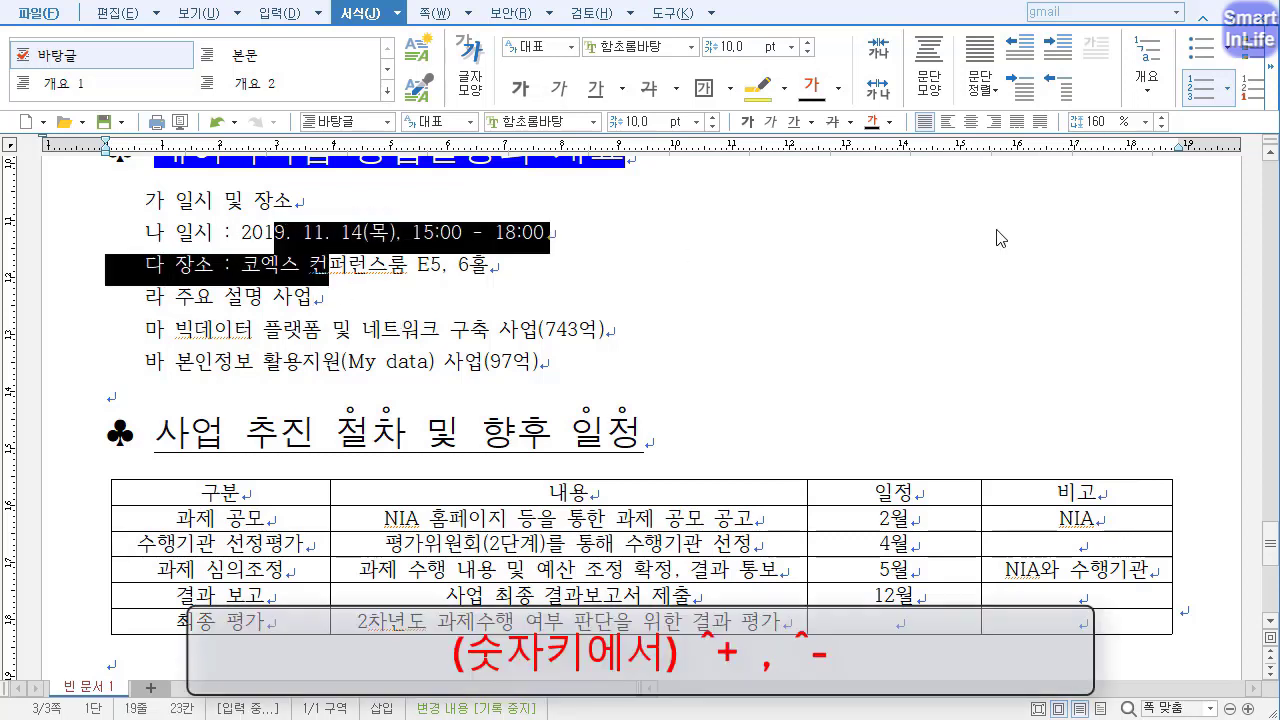
click(1271, 76)
click(1271, 76)
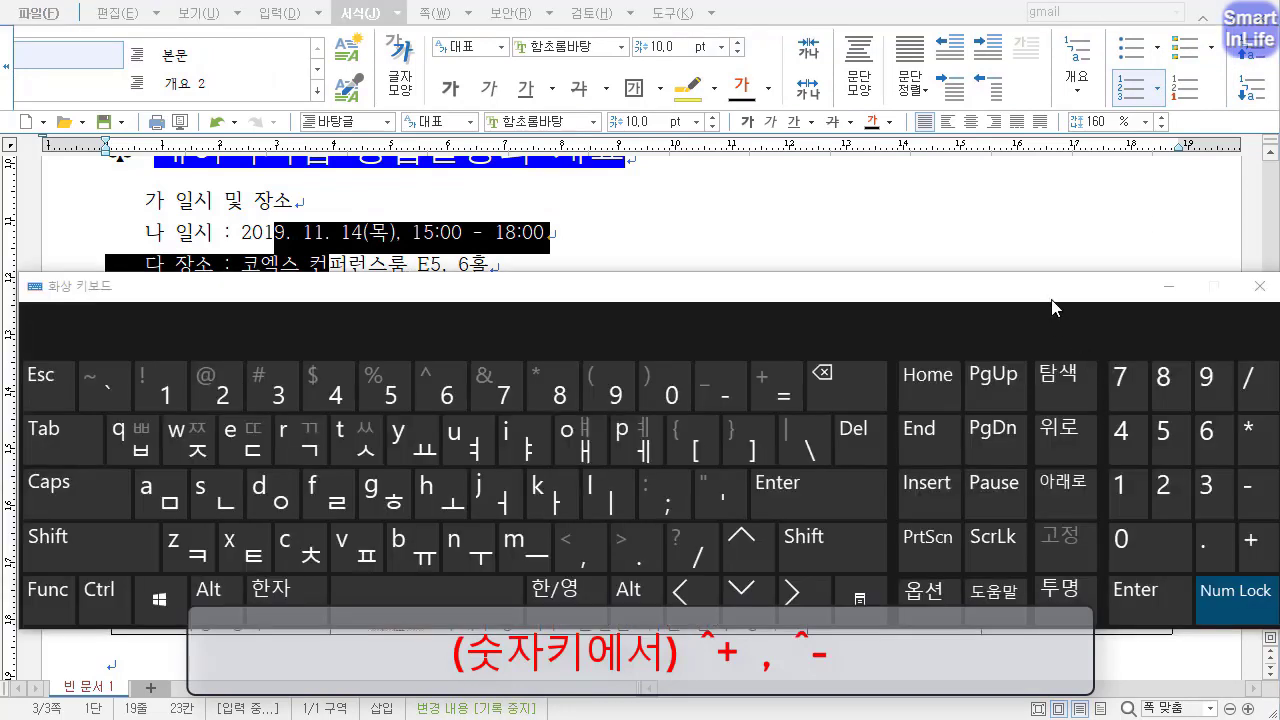
drag(1052, 307, 855, 307)
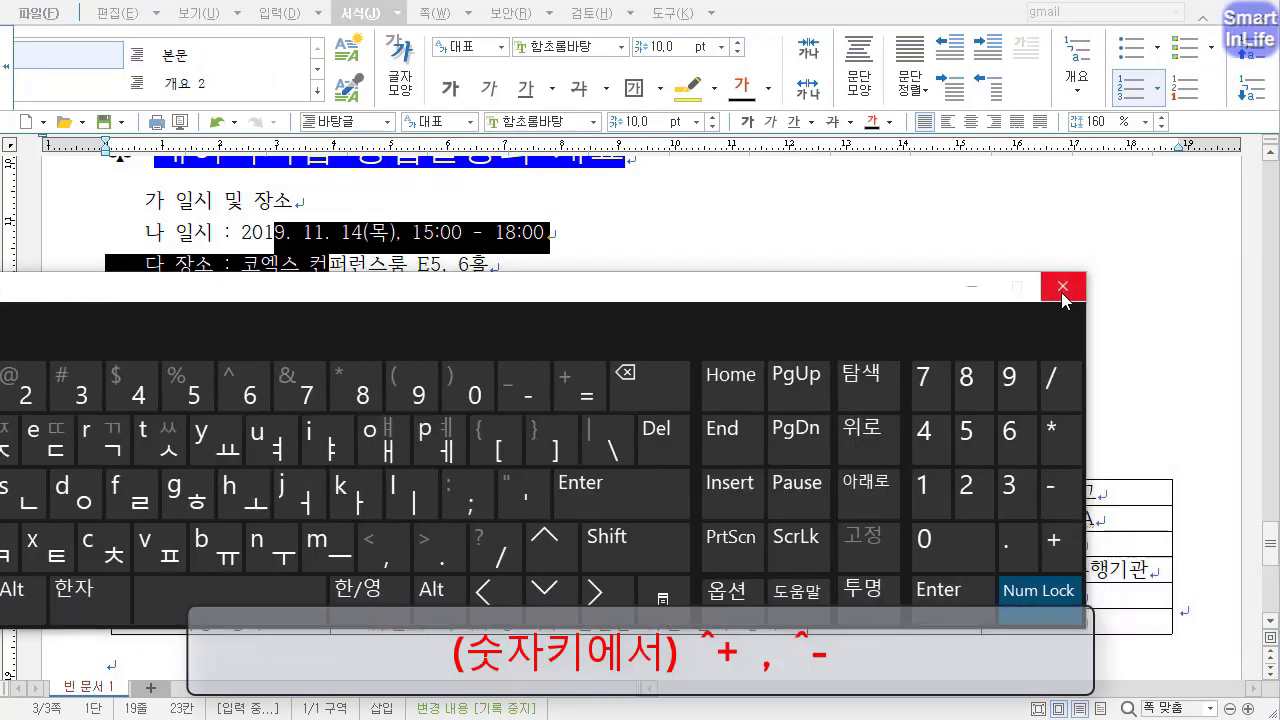
click(1062, 287)
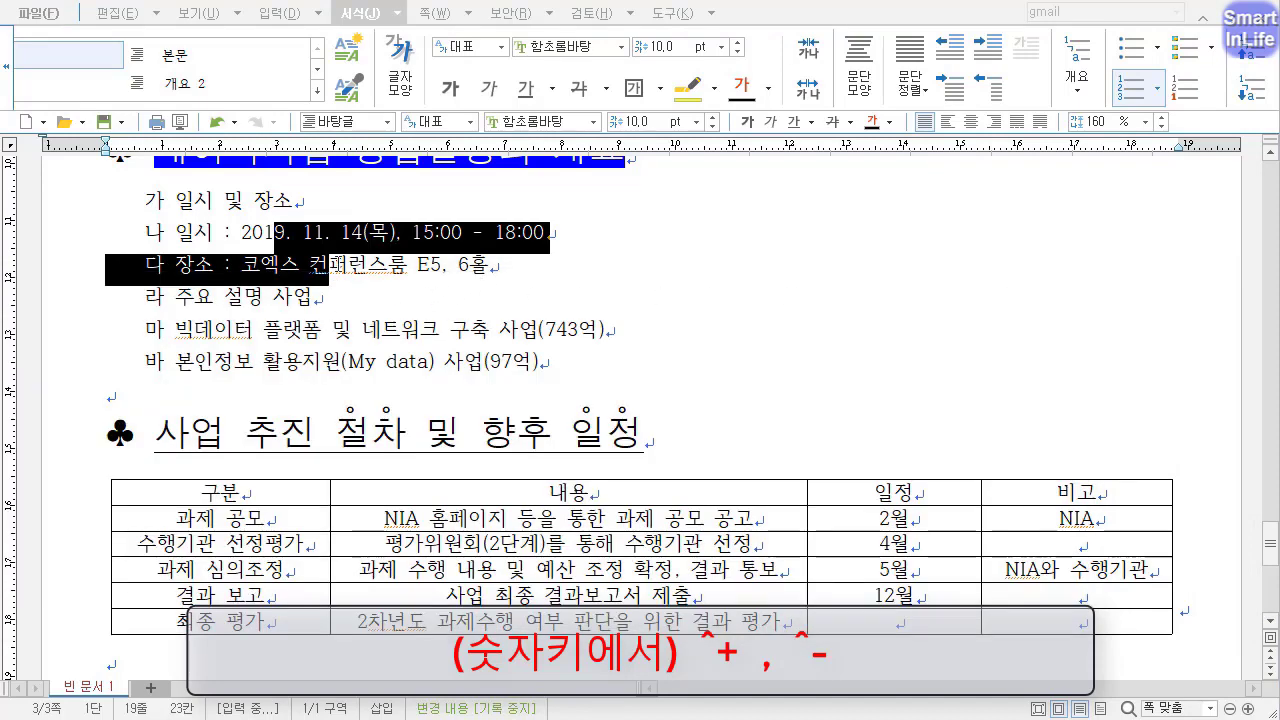
key(ctrl+KP_Subtract)
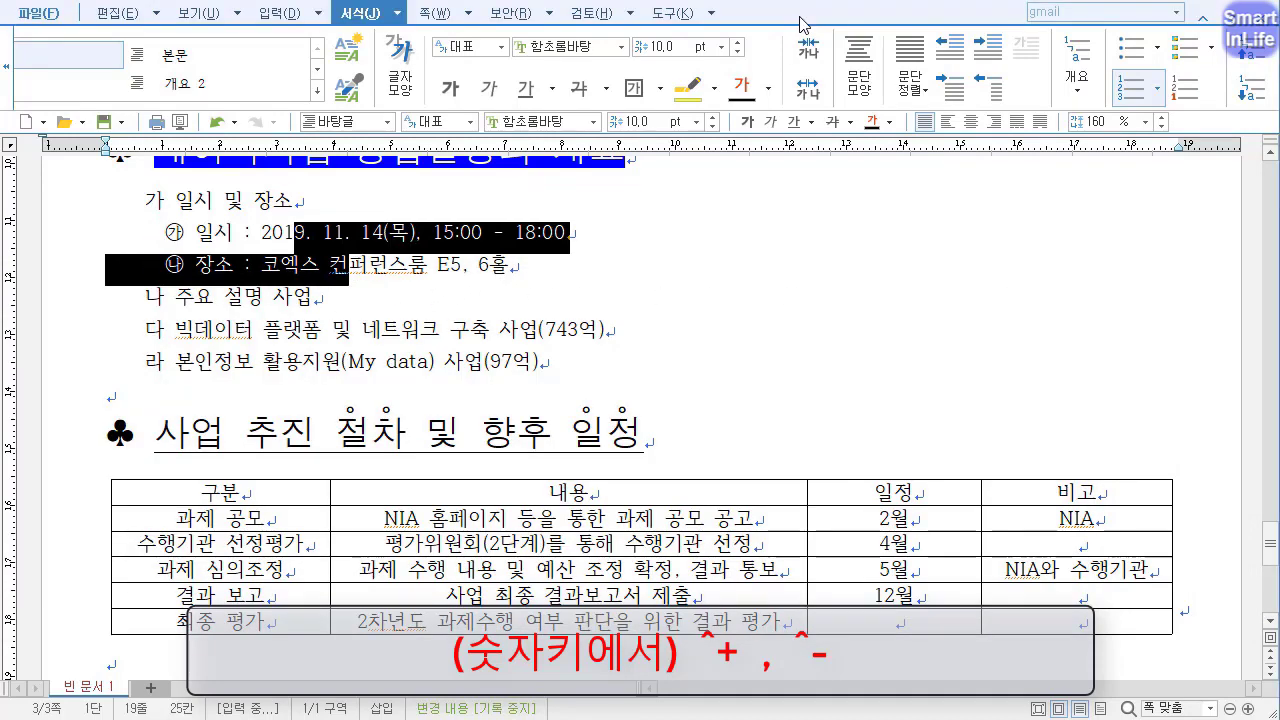
key(ctrl+KP_Add)
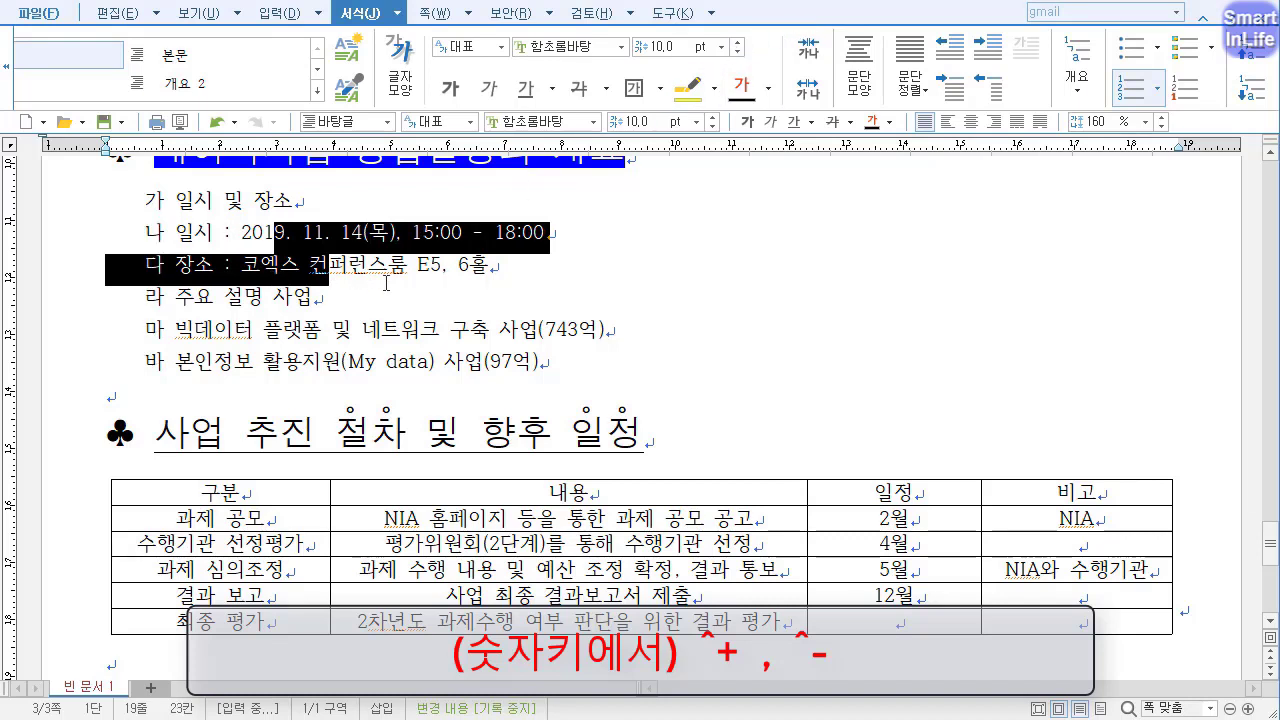
key(ctrl+KP_Subtract)
key(Escape)
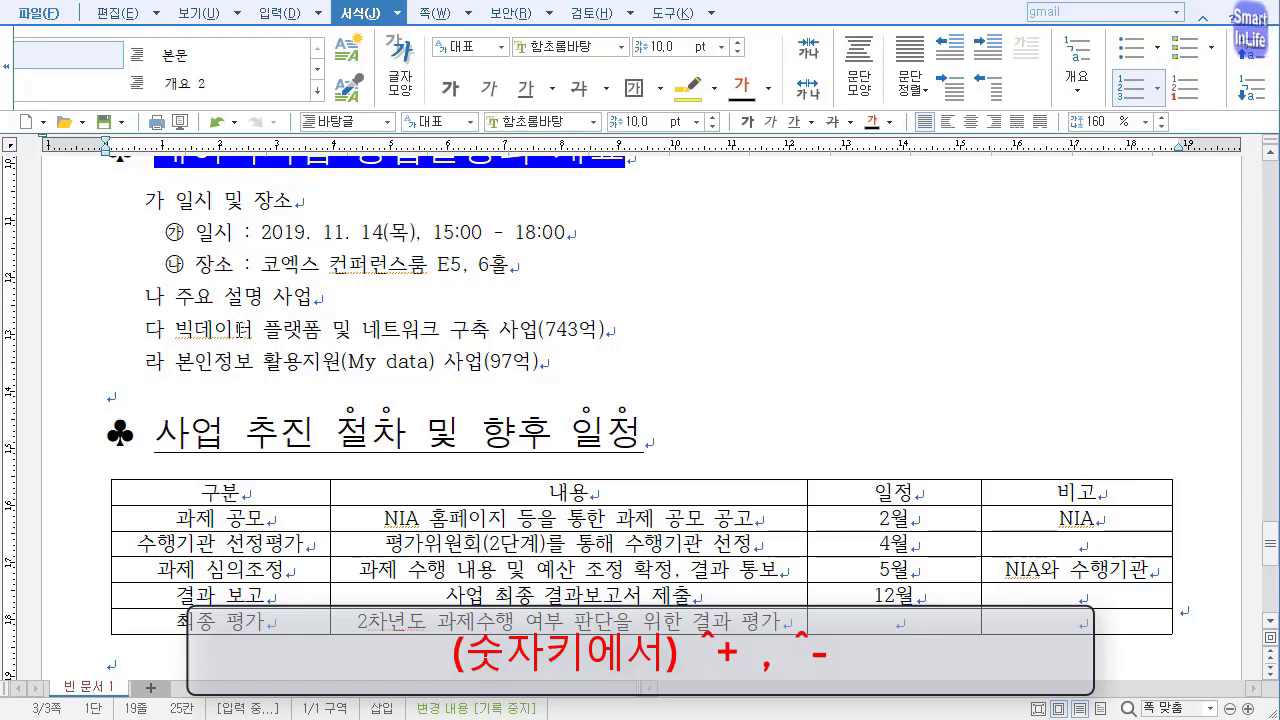
Demote the two project lines under "주요 설명 사업" to the second numbering level.
drag(236, 330, 253, 364)
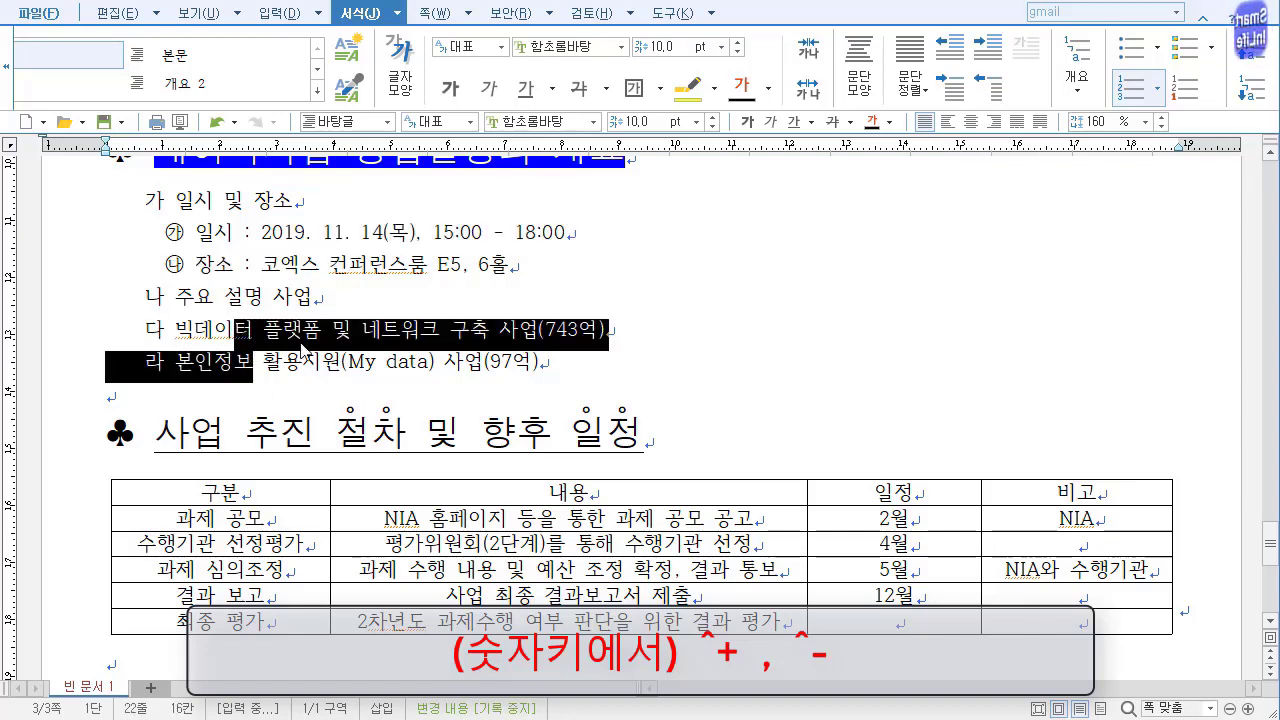
key(ctrl+KP_Subtract)
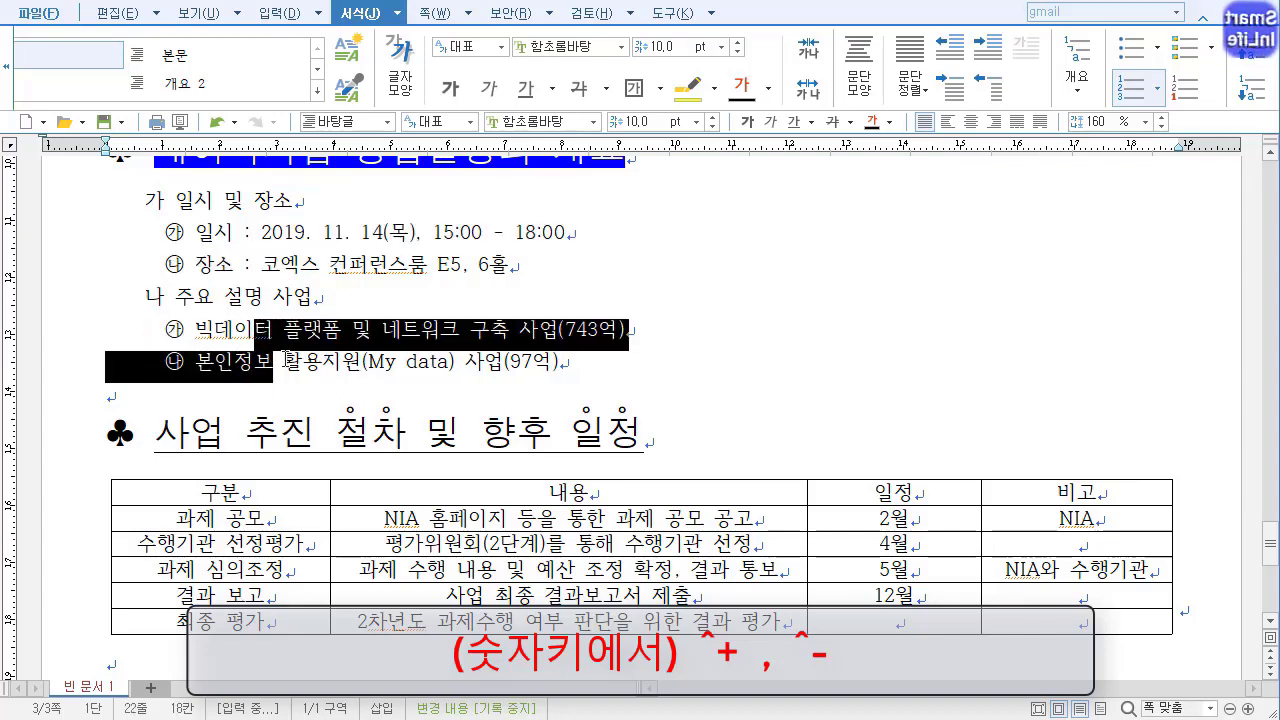
click(289, 356)
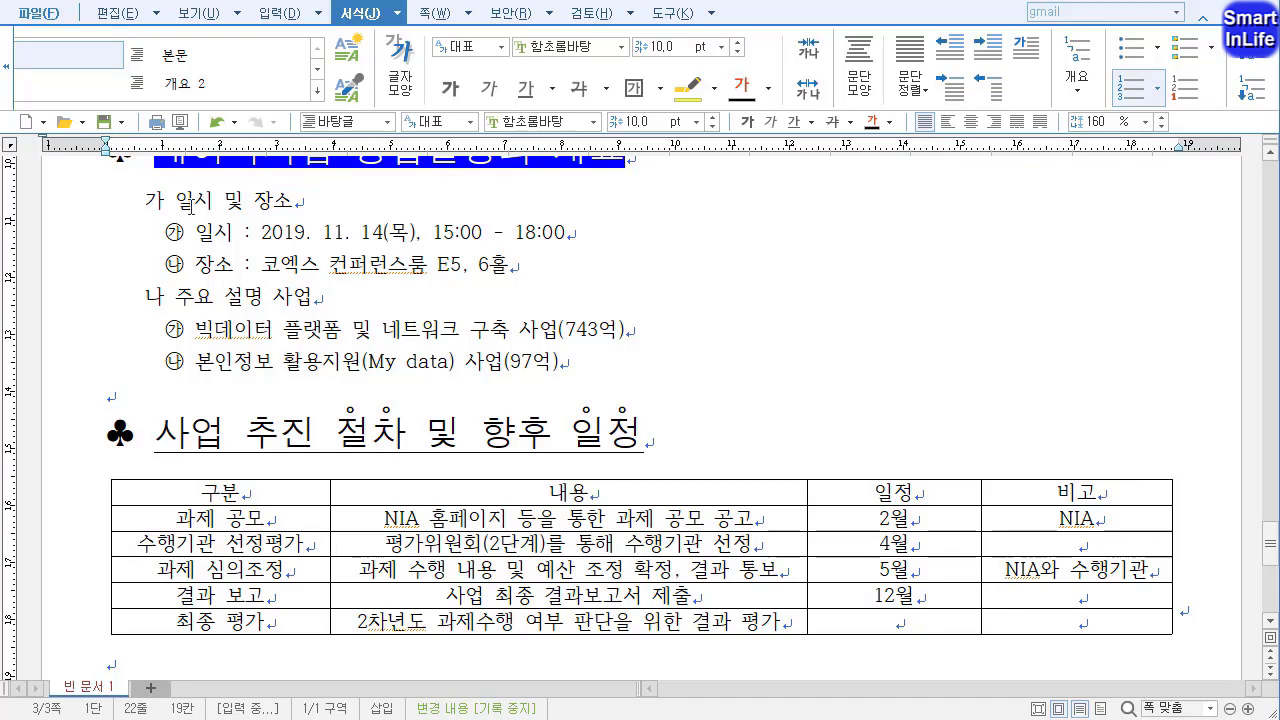
Set the line spacing of the six numbered lines from "일시 및 장소" to "본인정보 활용지원(My data) 사업(97억)" to 180%.
drag(178, 197, 615, 366)
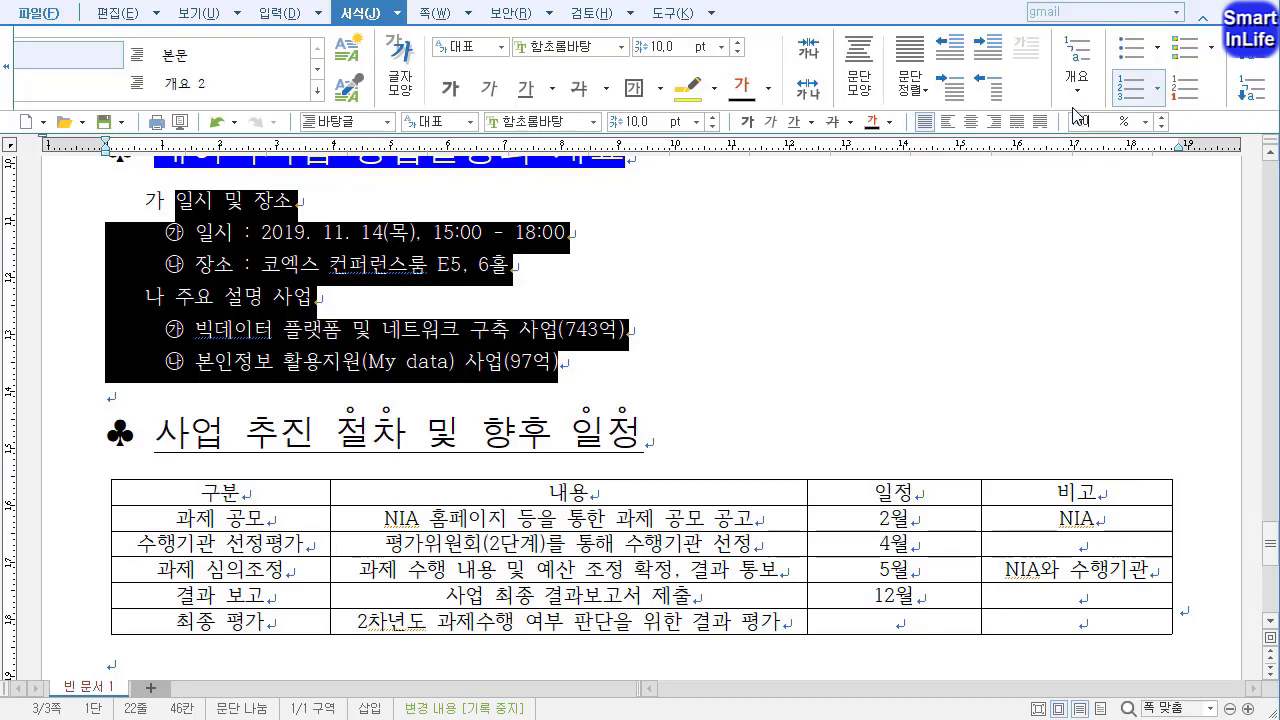
key(alt+shift+z)
key(alt+shift+z)
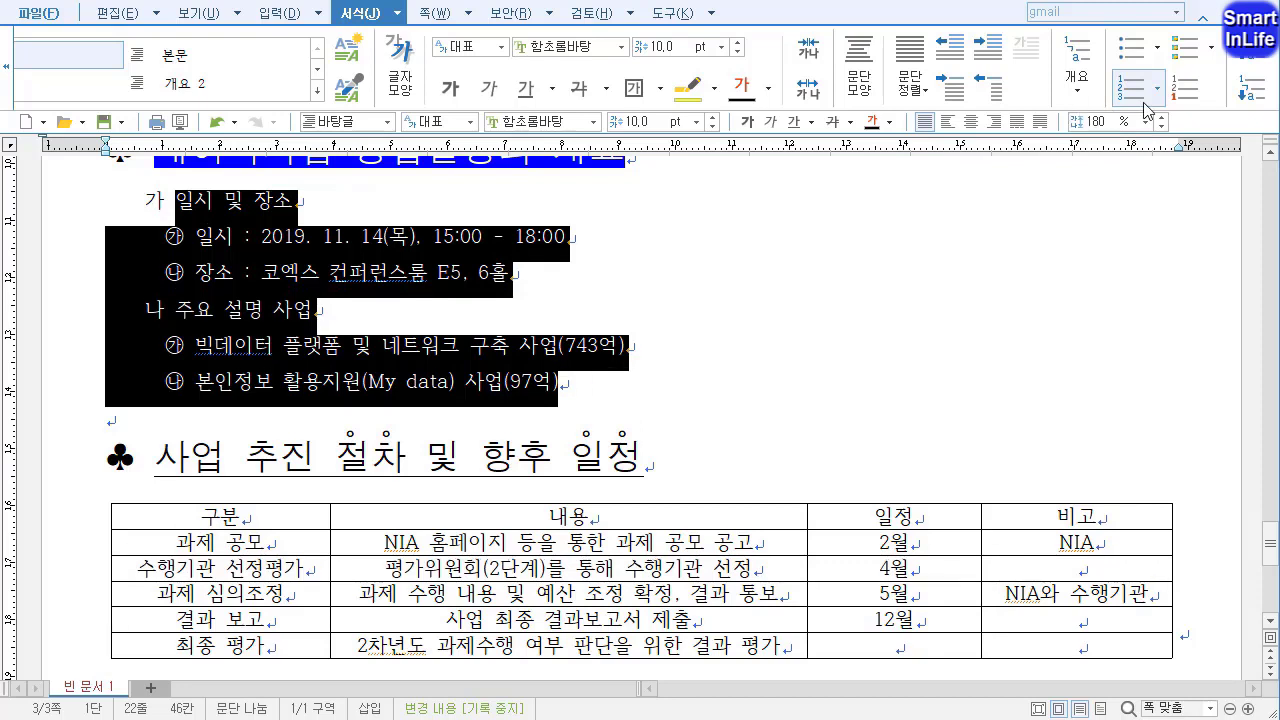
key(ctrl+2)
mouse_move(1160, 153)
mouse_down()
mouse_move(1082, 97)
mouse_move(1102, 182)
mouse_move(988, 167)
mouse_move(576, 228)
mouse_move(664, 241)
mouse_up()
key(Escape)
Select every cell of the 구분/내용/일정/비고 table and increase the row heights by five increments.
click(240, 516)
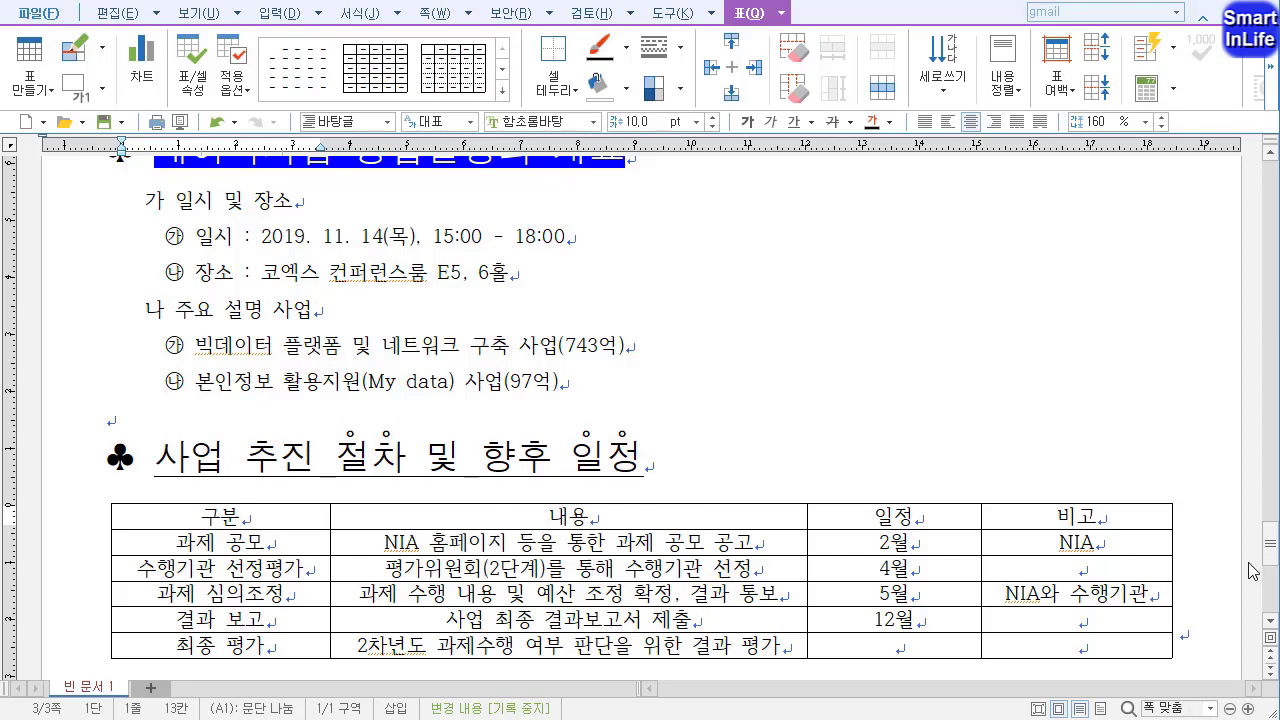
scroll(1253, 571, down, 3)
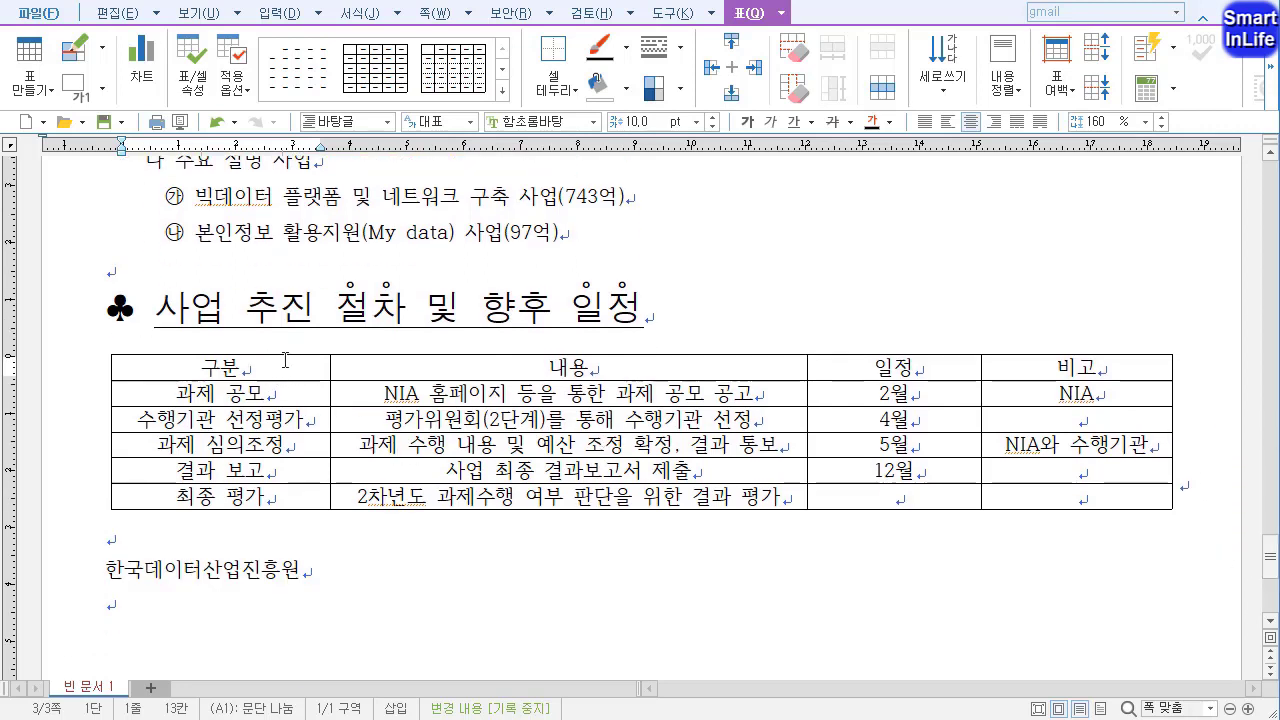
key(F5)
key(F5)
key(F5)
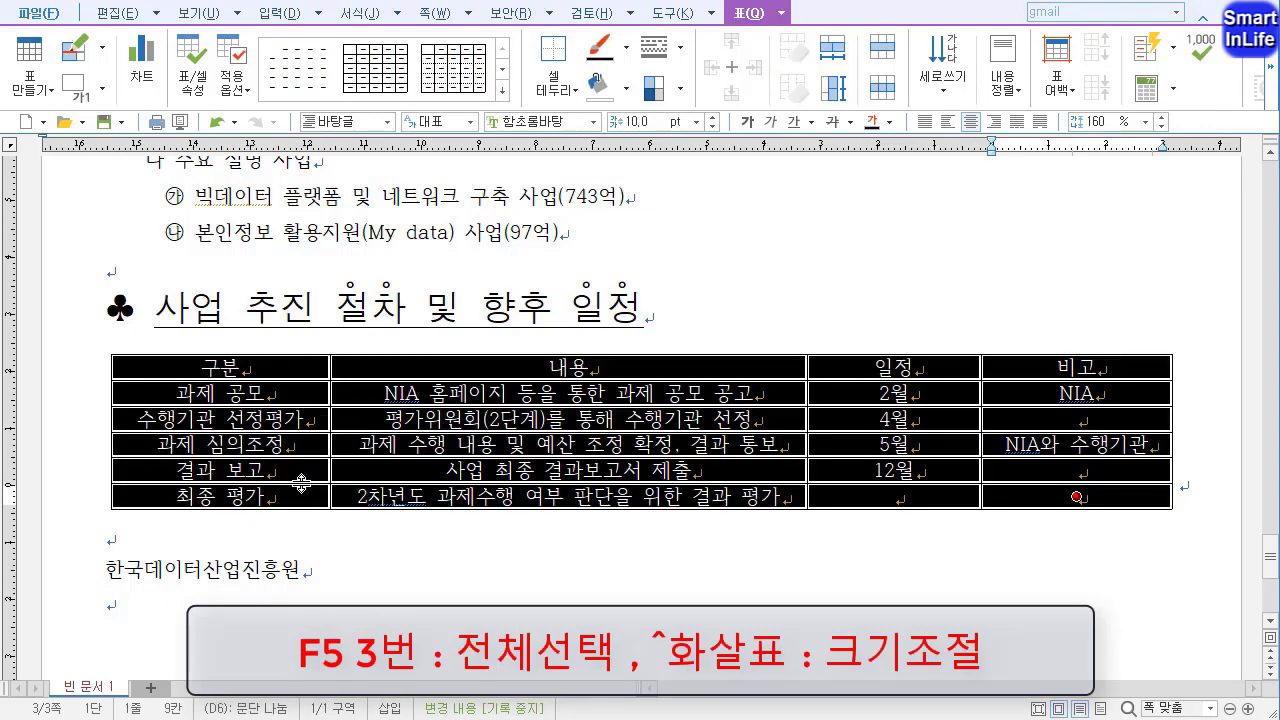
key(ctrl+Down)
key(ctrl+Down)
key(ctrl+Down)
key(ctrl+Down)
key(ctrl+Down)
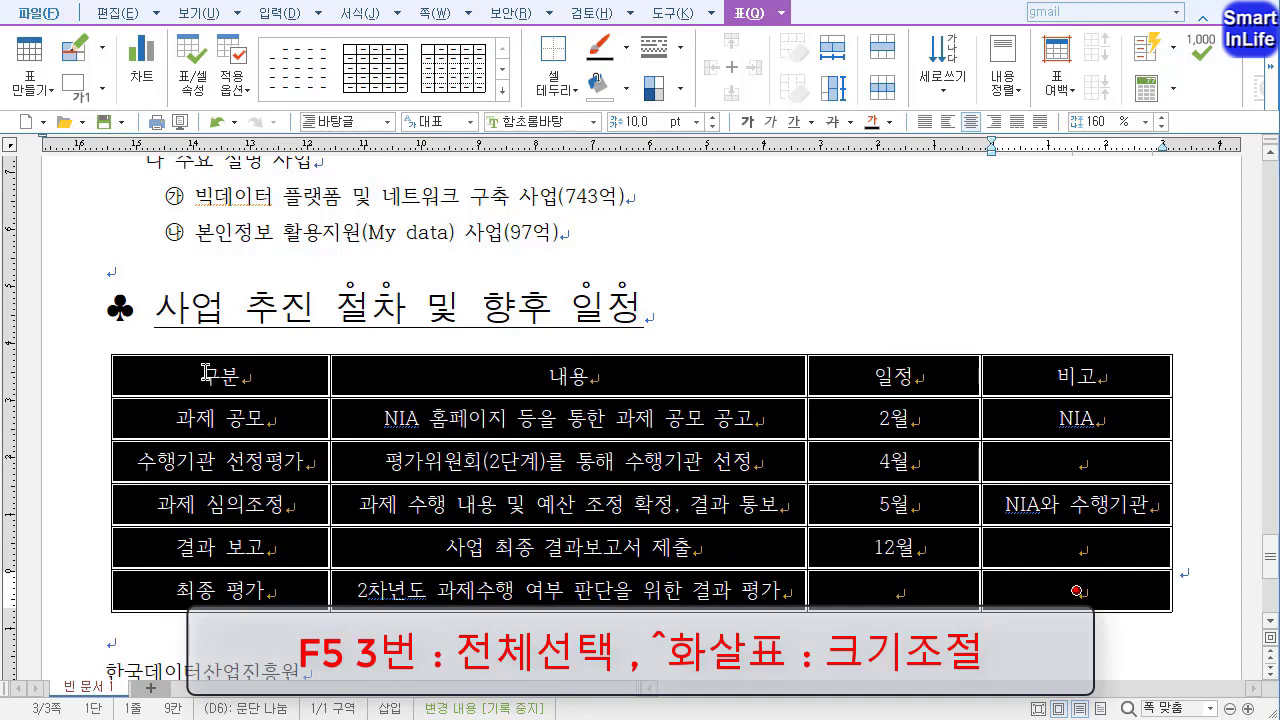
drag(204, 370, 1068, 591)
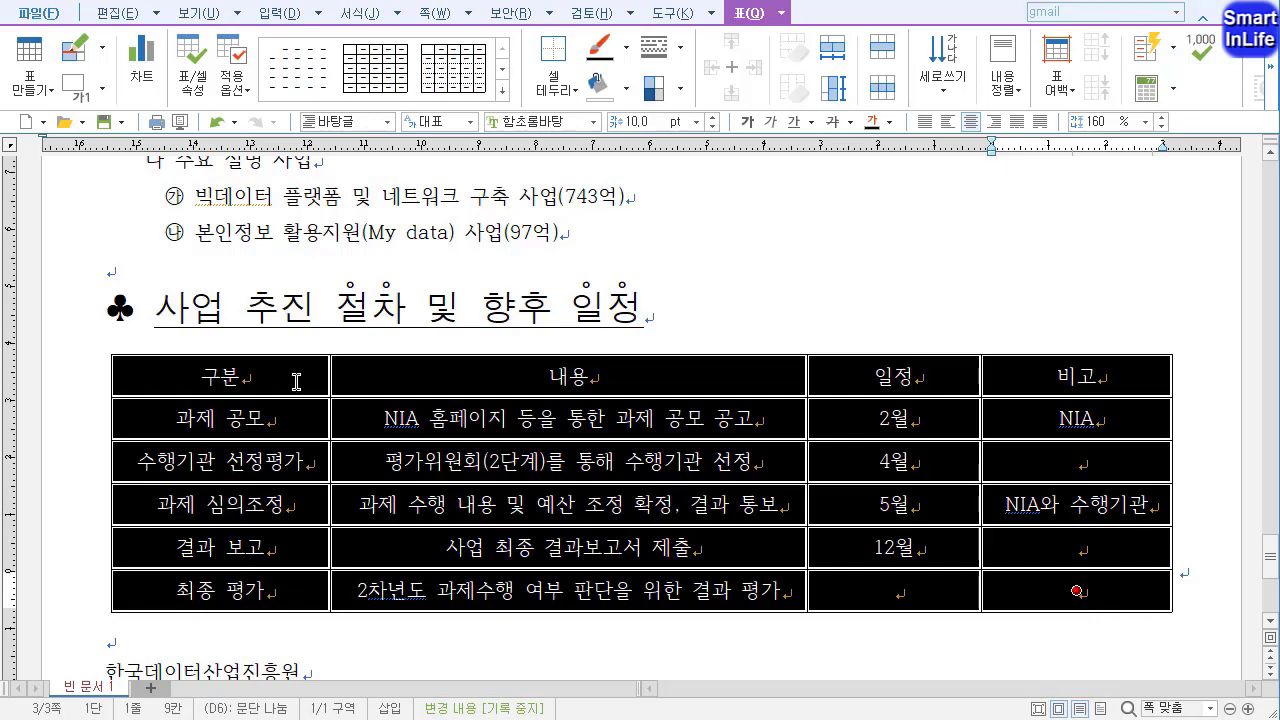
drag(298, 384, 500, 376)
drag(272, 429, 396, 582)
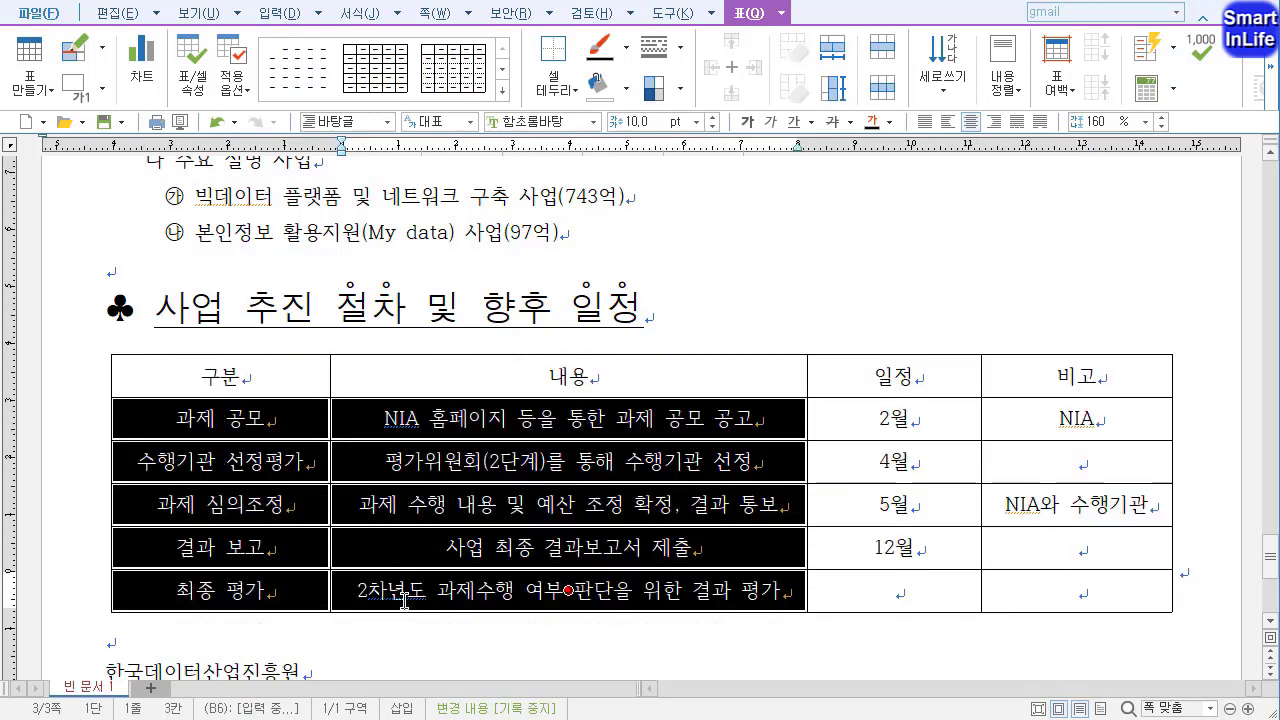
click(411, 608)
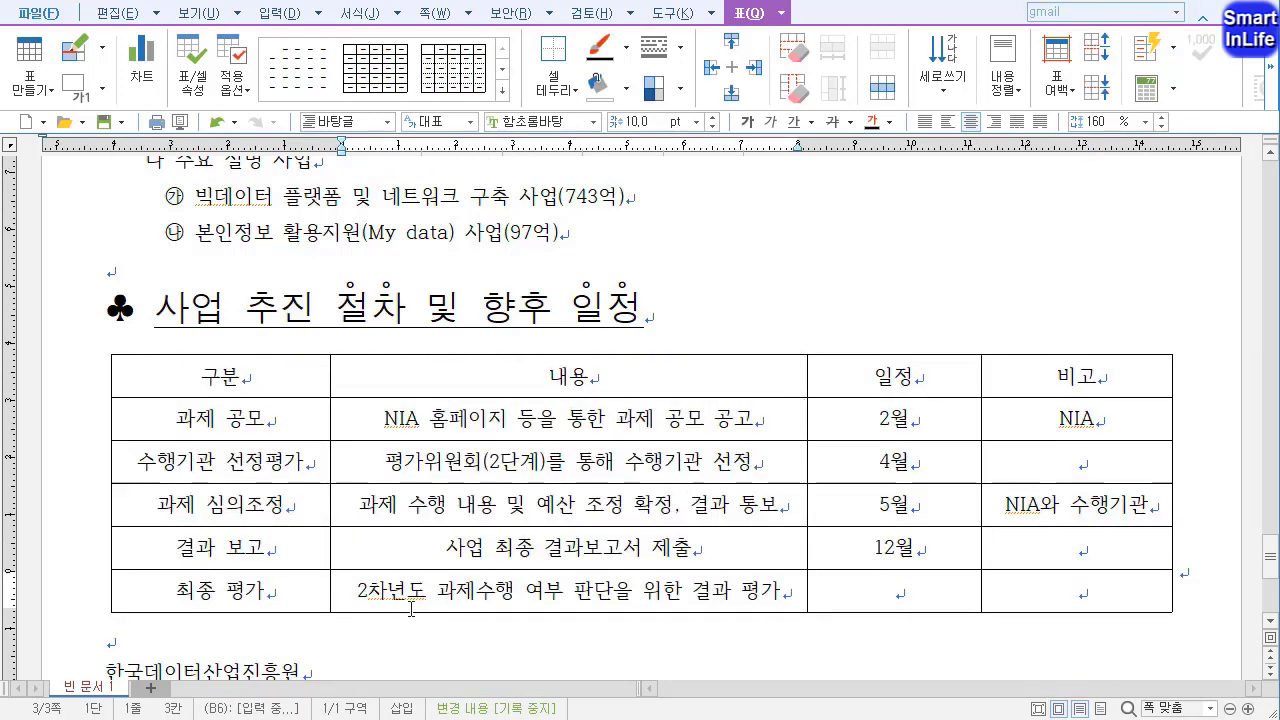
In the cell border settings for the table's header row, set the left and right outer borders to 선 없음.
drag(276, 372, 1028, 368)
key(l)
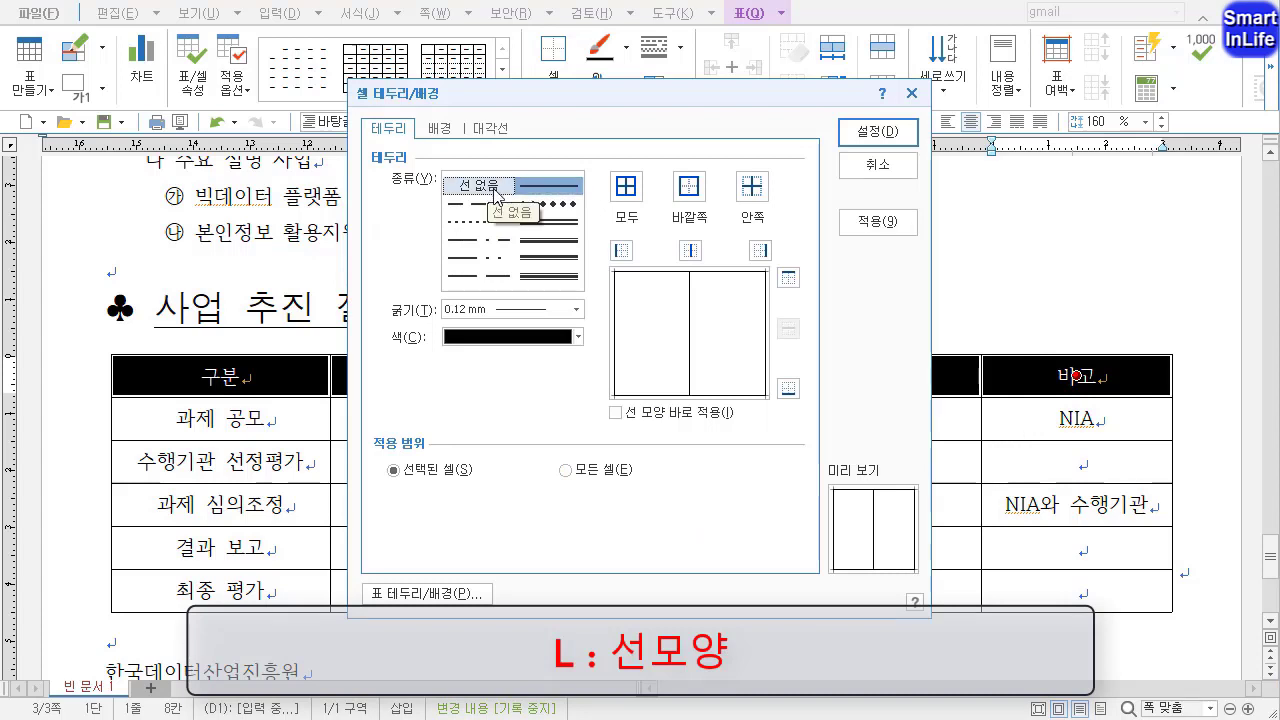
key(ctrl+2)
mouse_move(712, 402)
mouse_down()
mouse_move(627, 385)
mouse_move(650, 446)
mouse_move(765, 410)
mouse_move(636, 387)
mouse_move(576, 450)
mouse_up()
drag(588, 383, 673, 443)
key(Escape)
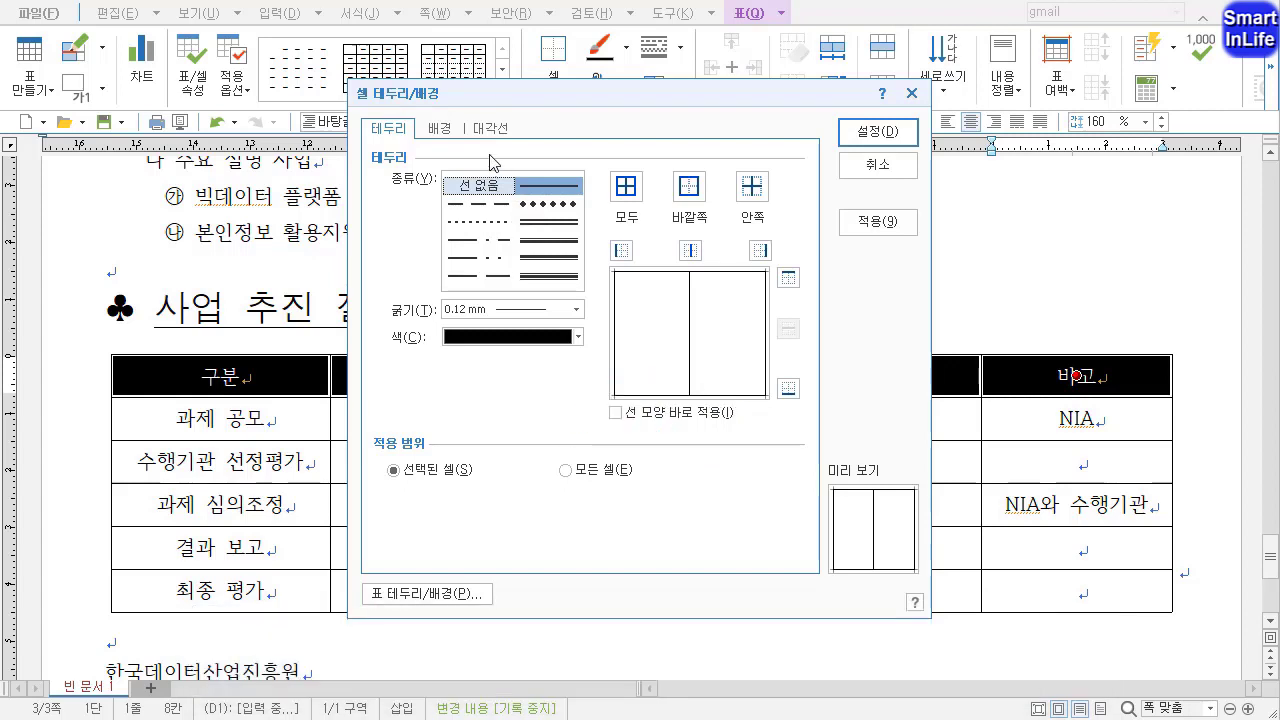
click(489, 188)
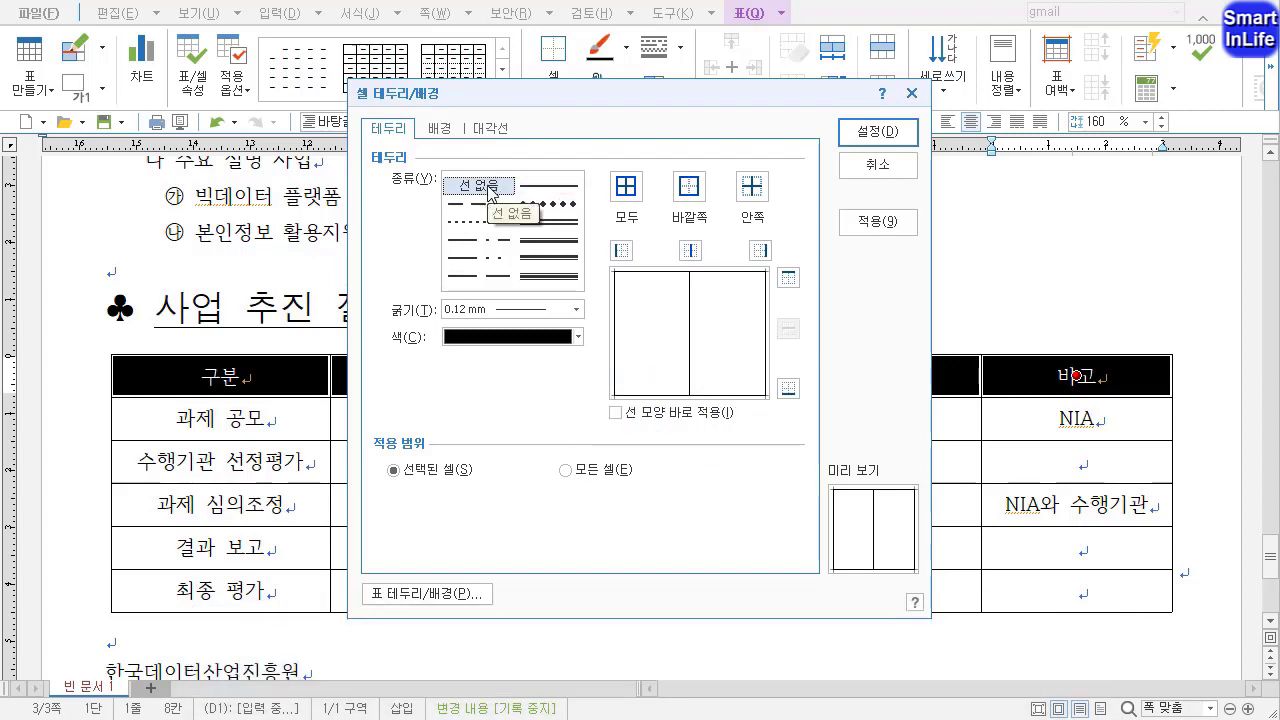
click(620, 252)
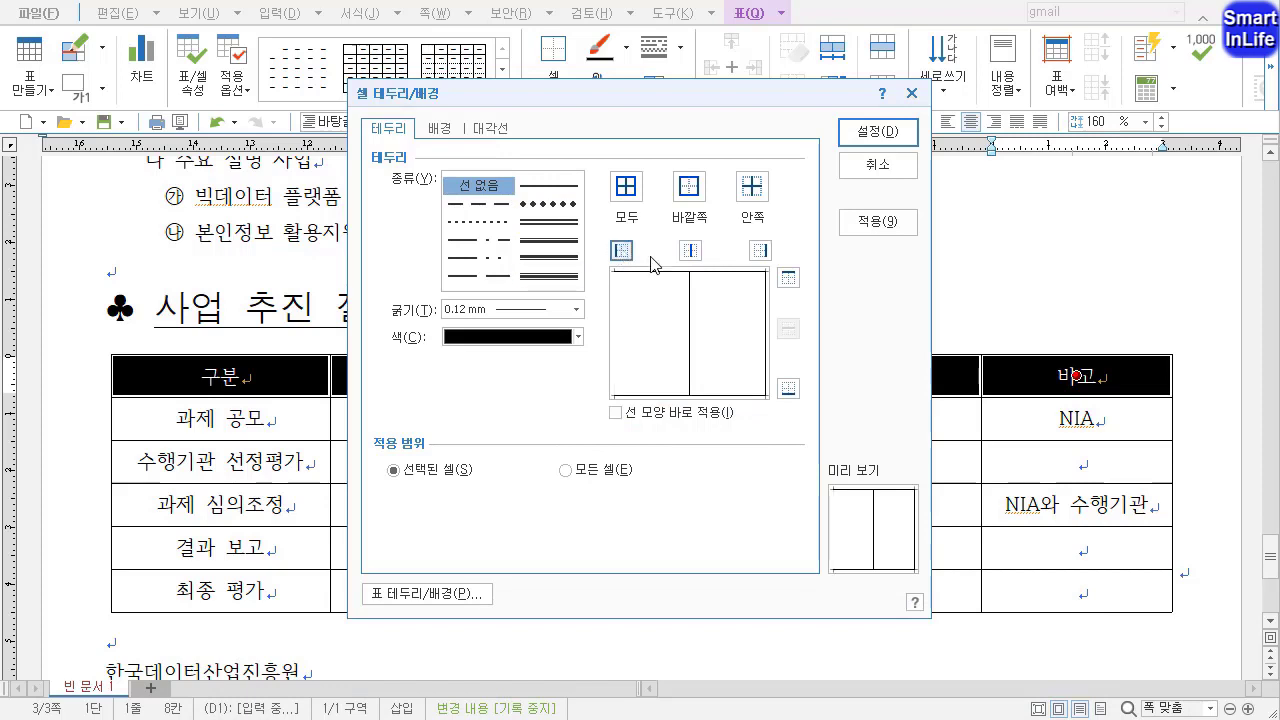
click(760, 250)
Set the top and bottom borders of the table's header row to a double solid line (이중 실선) and apply the cell border settings.
click(556, 224)
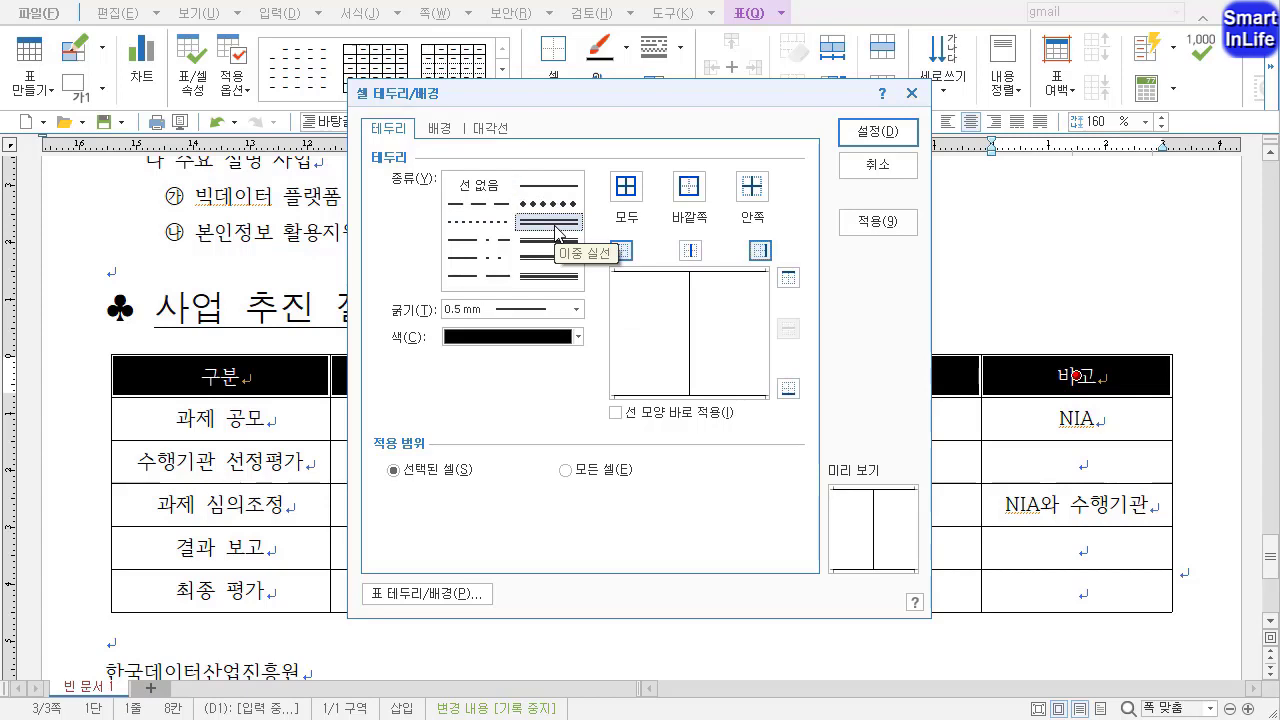
click(789, 279)
click(788, 388)
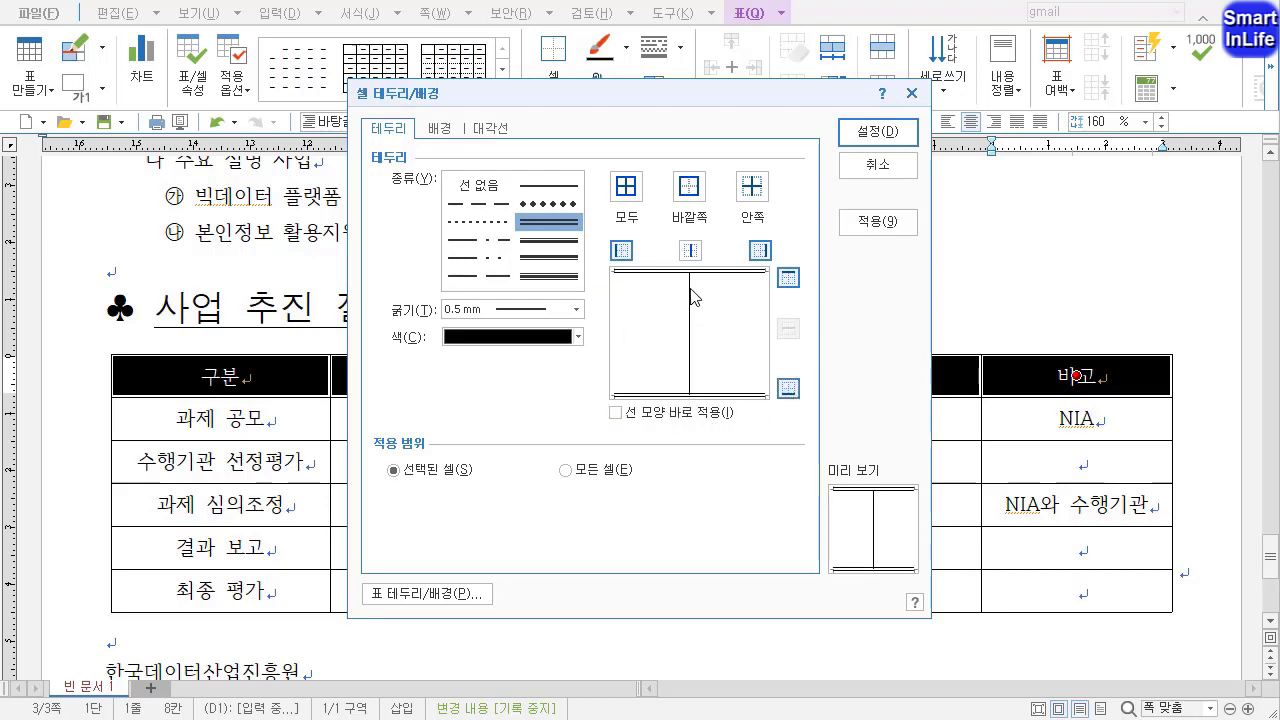
click(873, 137)
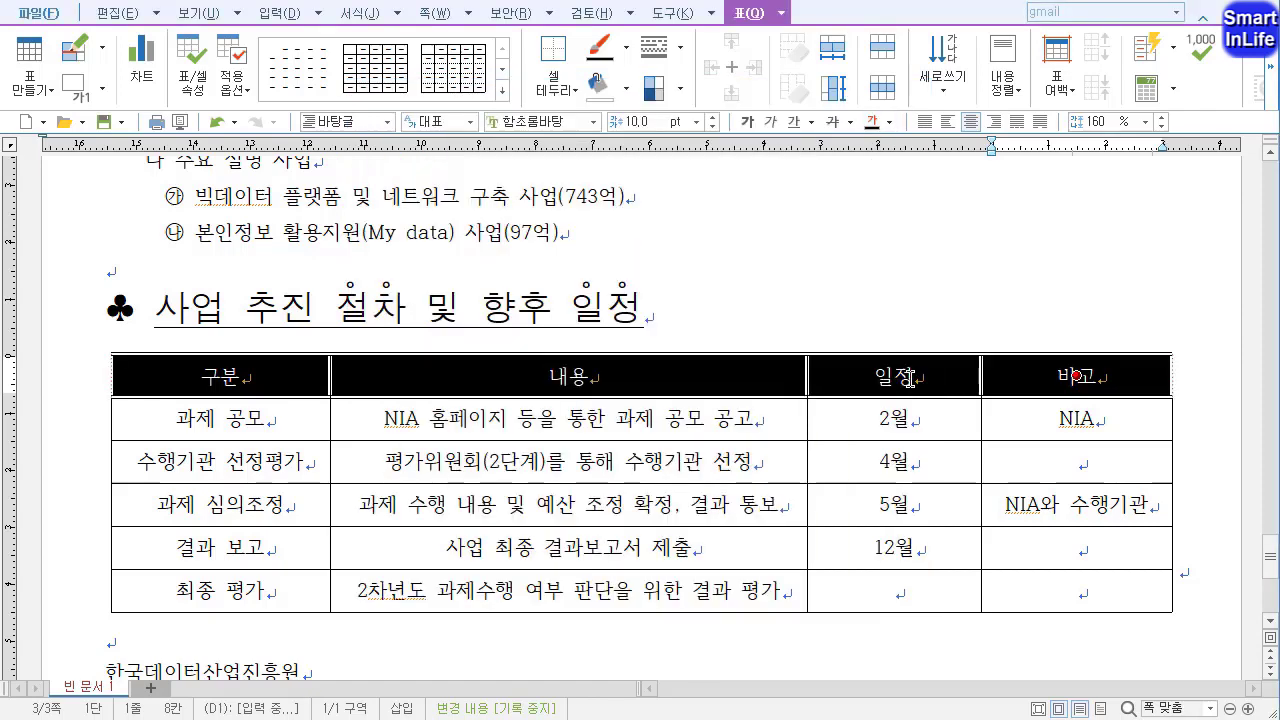
key(Escape)
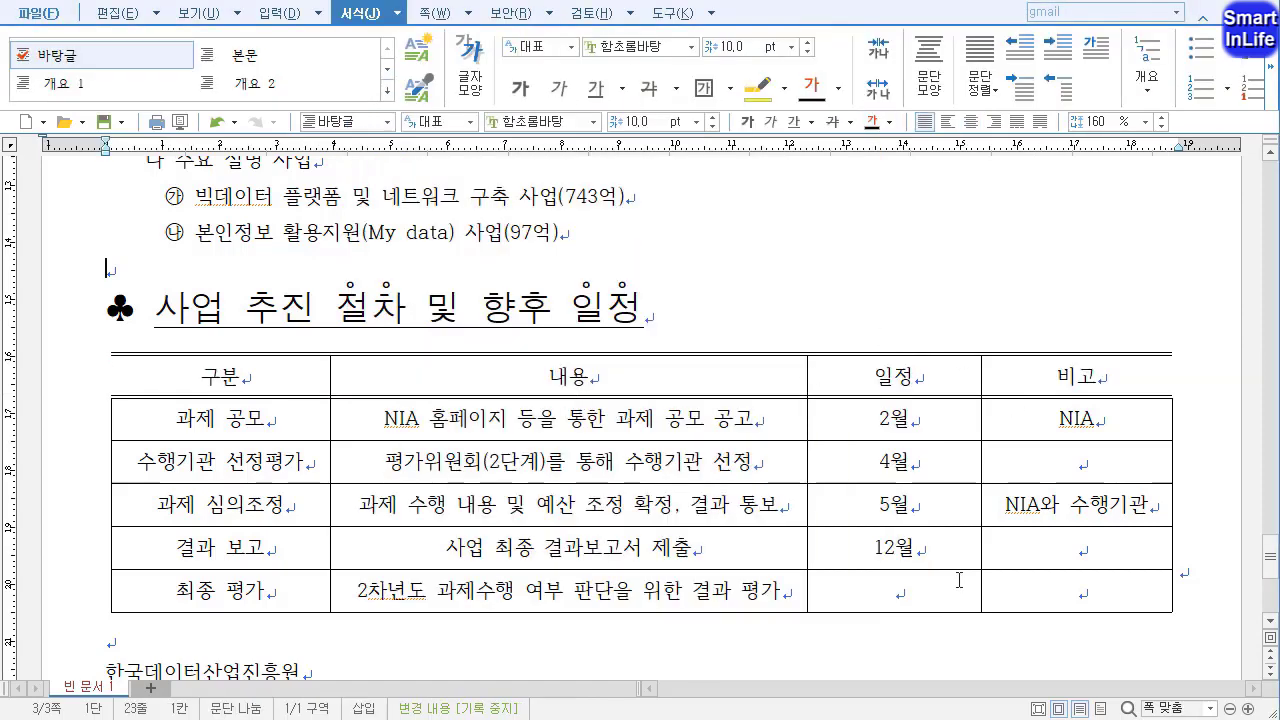
For the table's body rows, 과제 공모 through 최종 평가, set the left and right outer borders to 선 없음.
drag(299, 419, 1018, 584)
key(l)
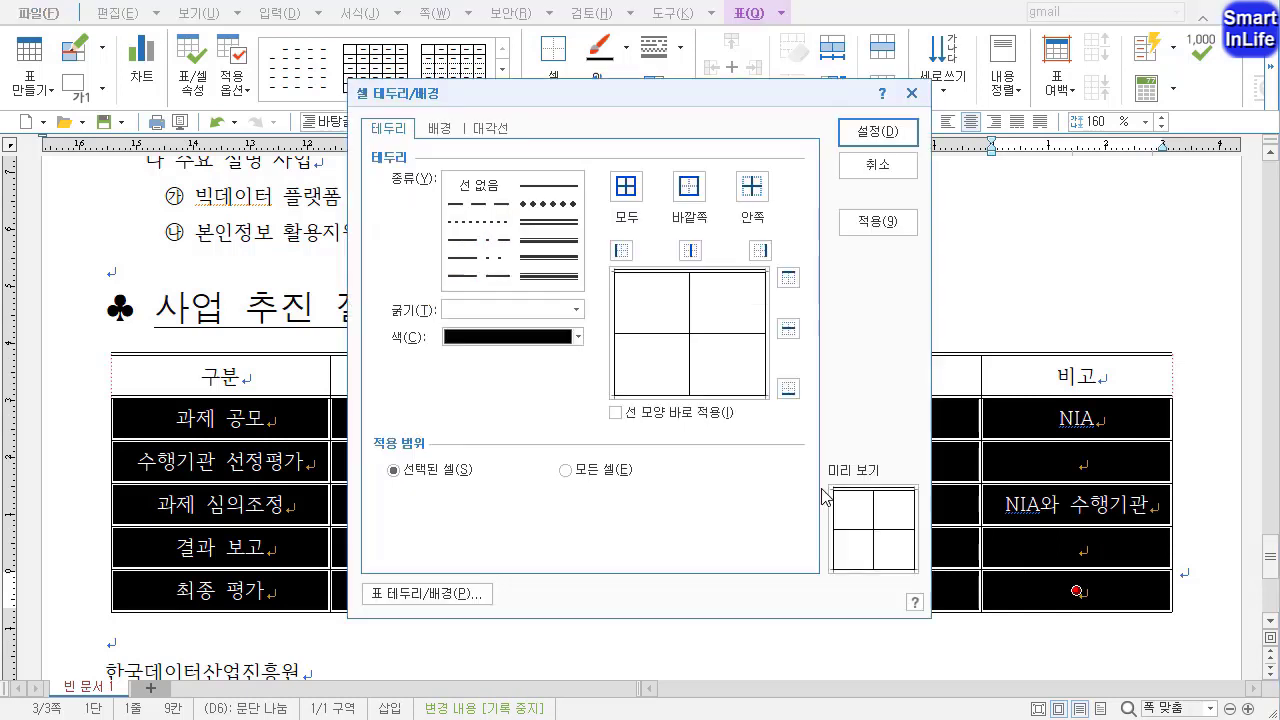
click(515, 204)
click(491, 190)
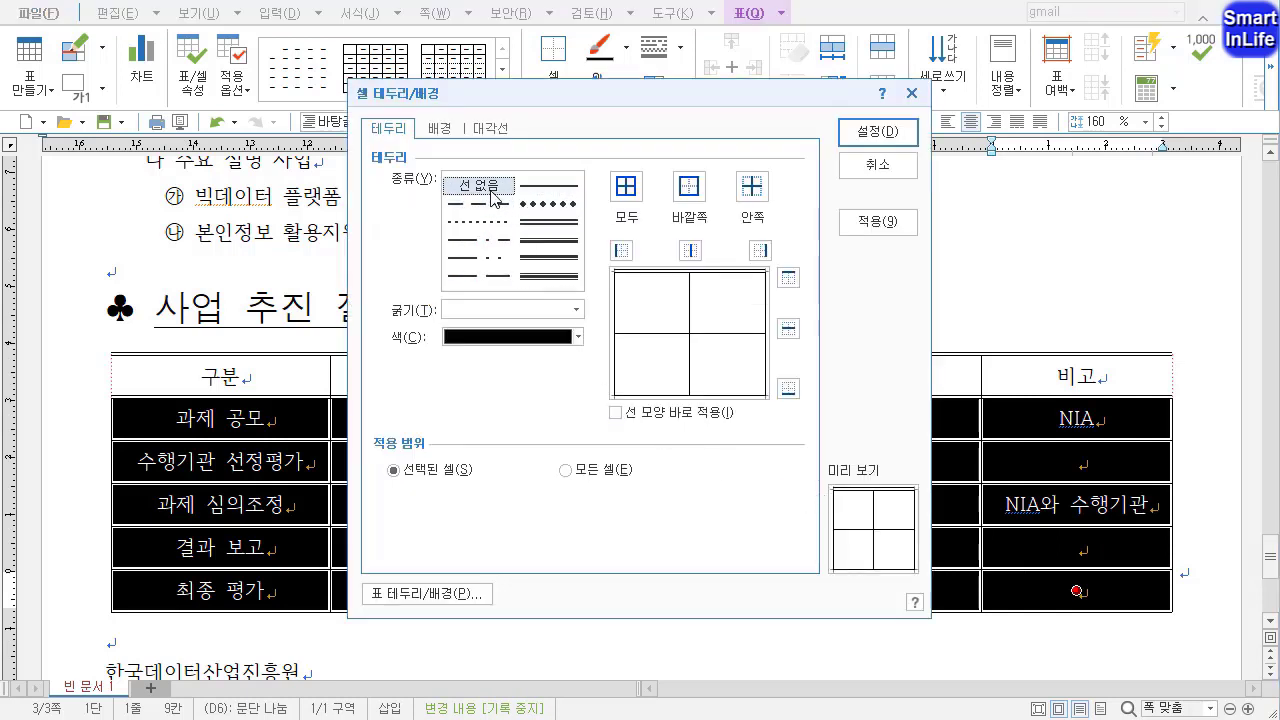
click(622, 251)
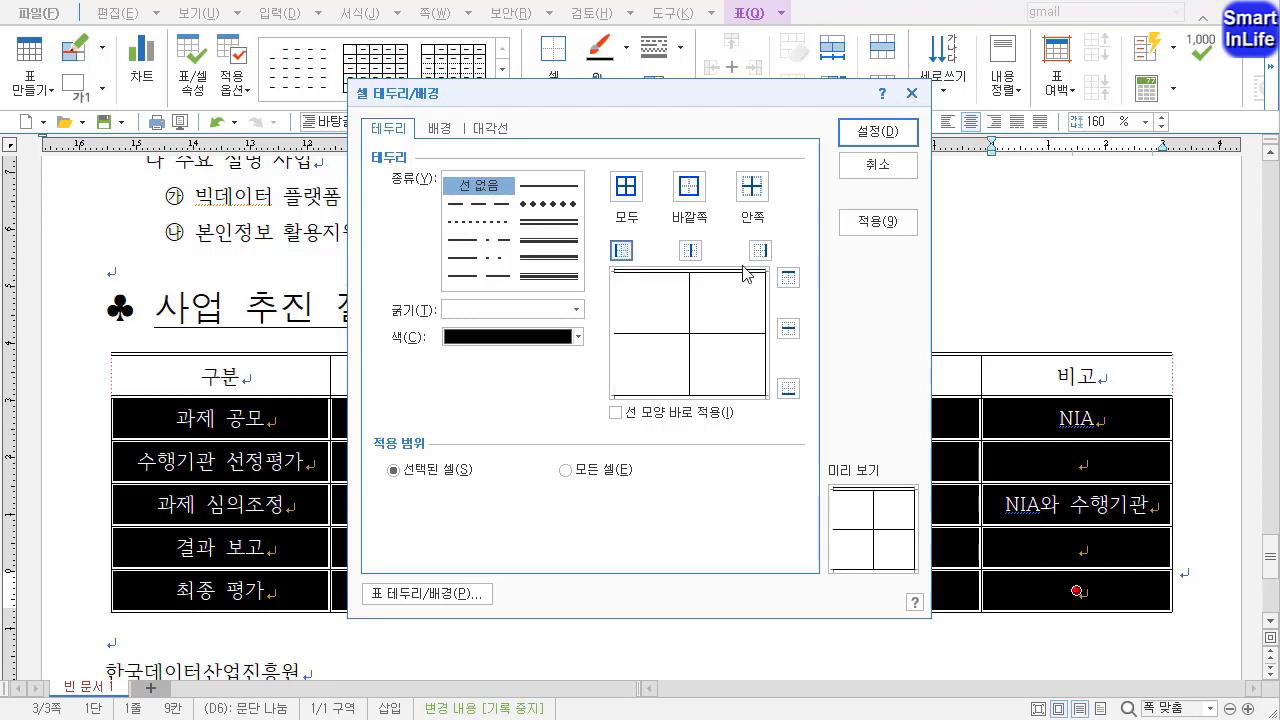
click(764, 253)
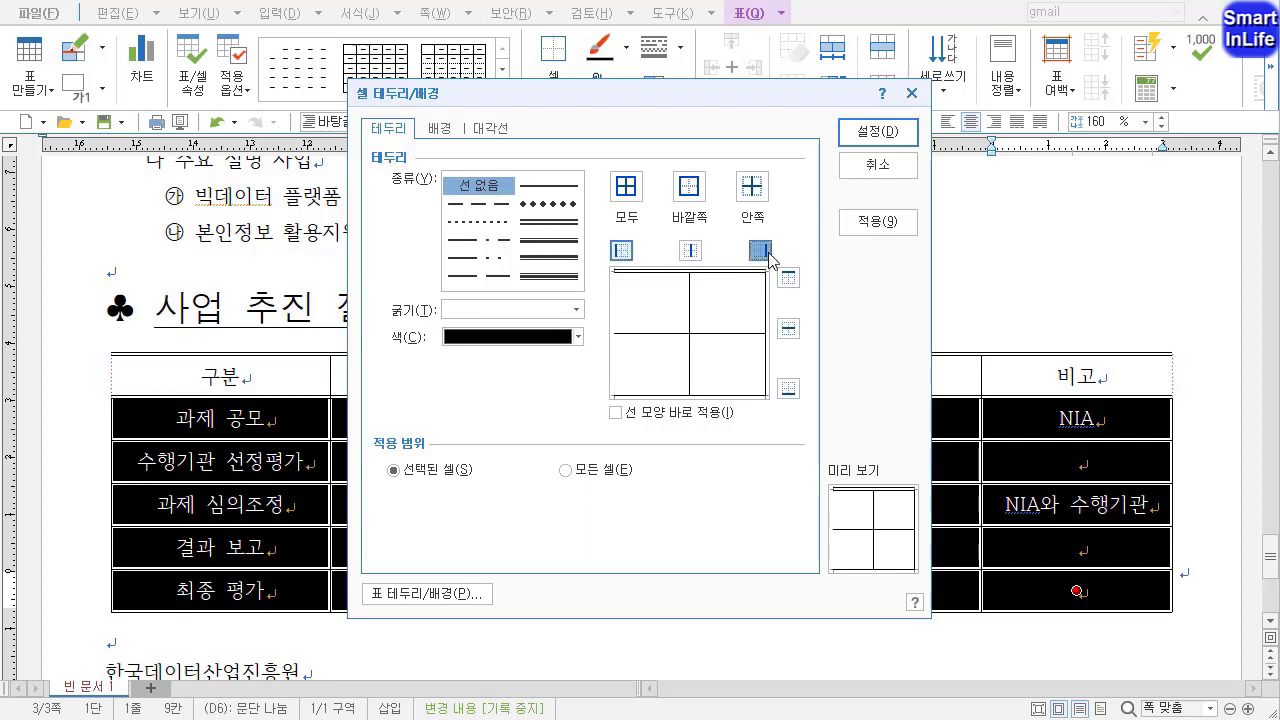
Set the bottom border of the selected body rows to a double solid line and apply the border settings.
click(550, 221)
click(788, 391)
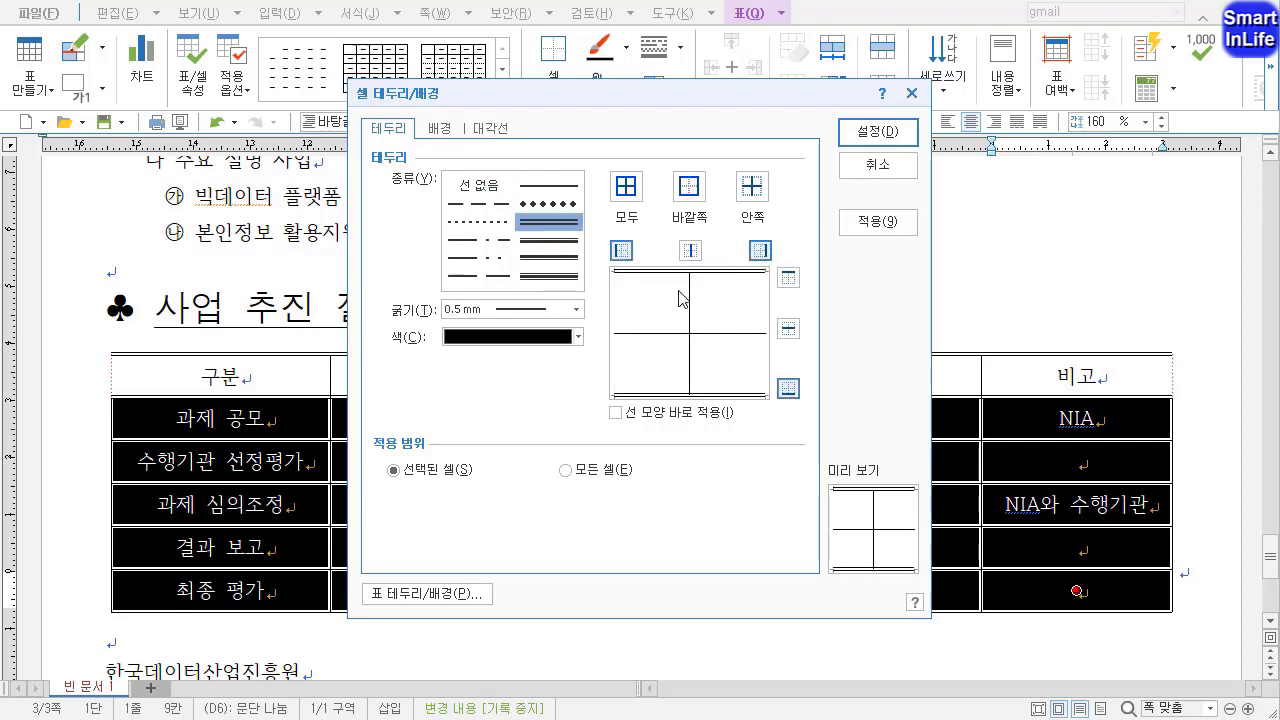
click(866, 131)
key(Escape)
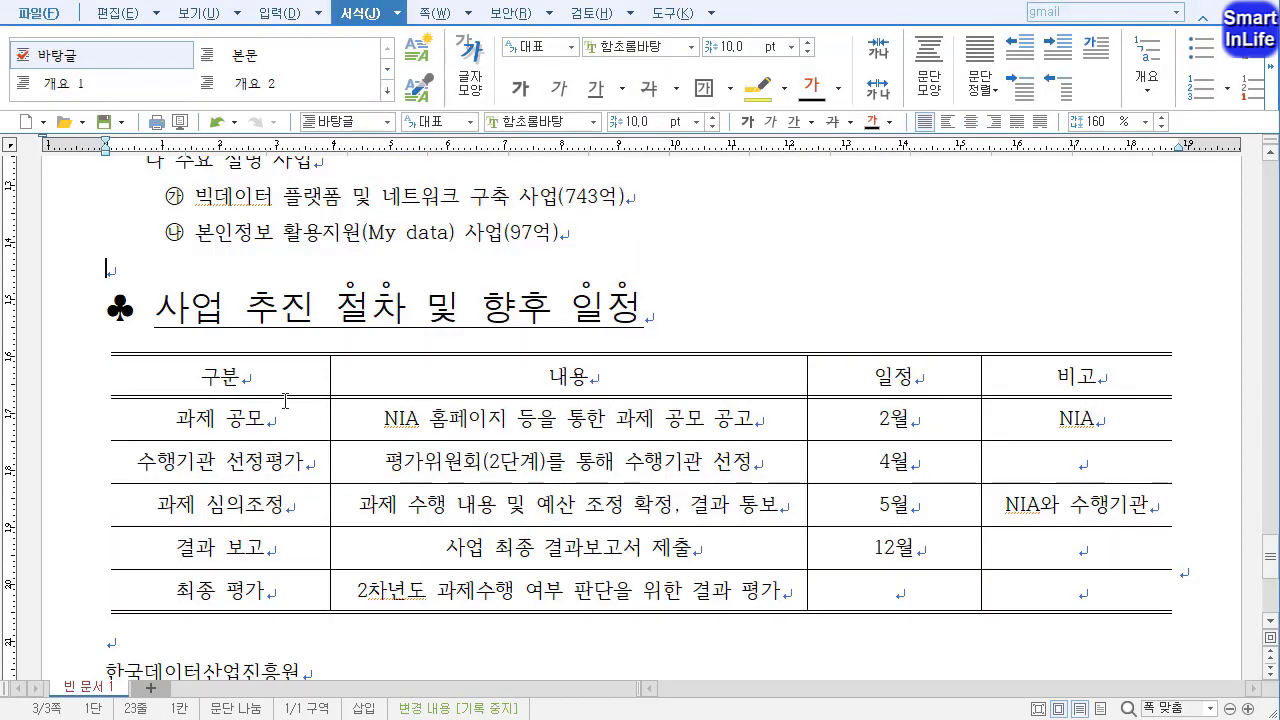
Fill the table's header row with a 수평 gradient that ends in yellow.
drag(272, 375, 992, 375)
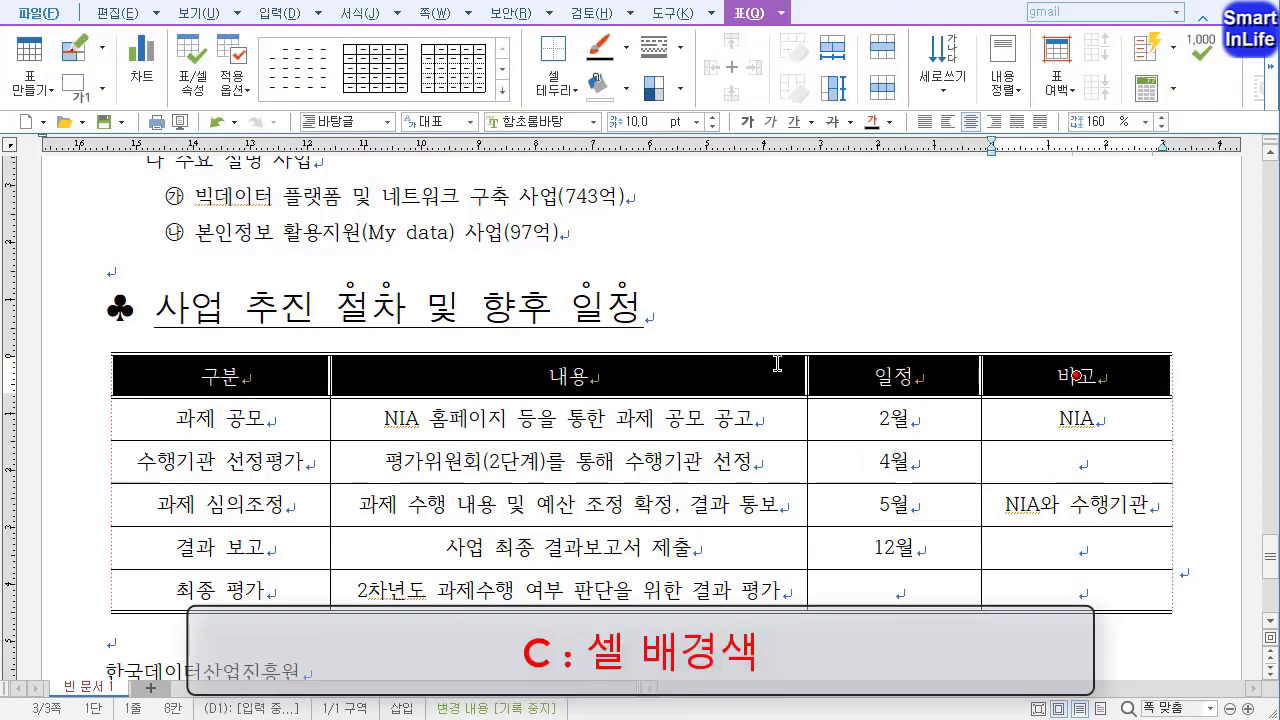
key(c)
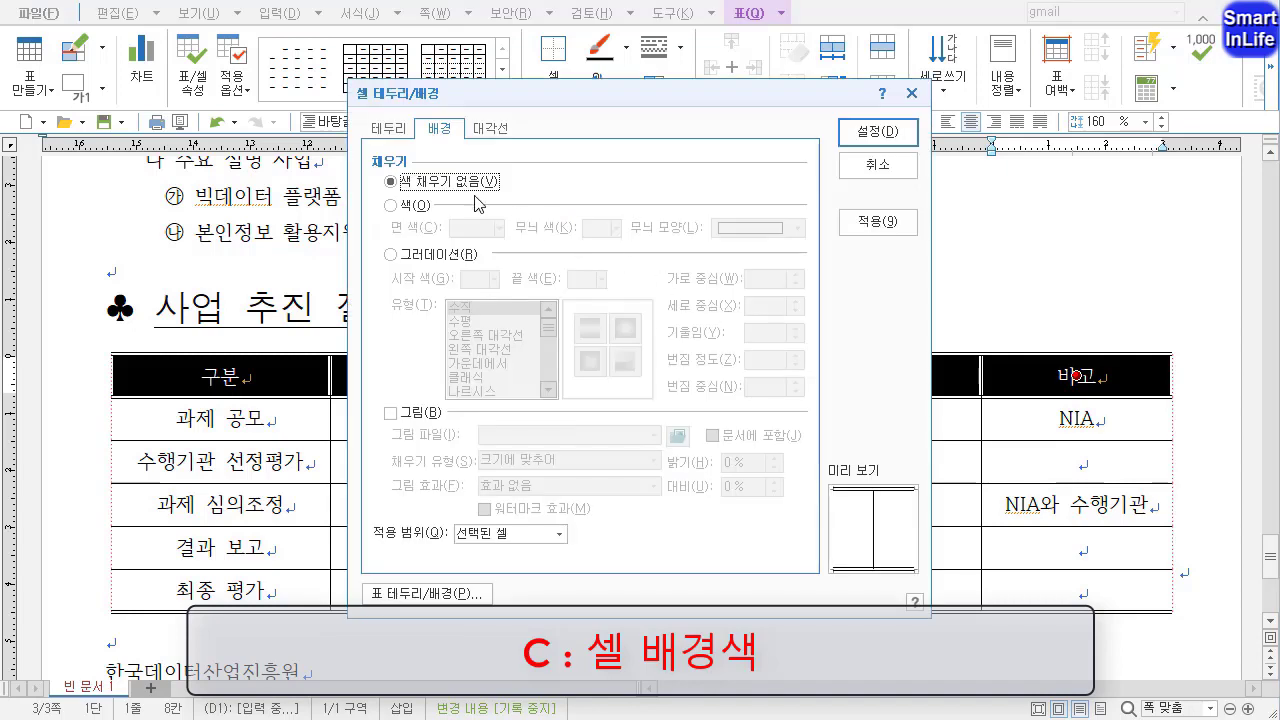
click(466, 254)
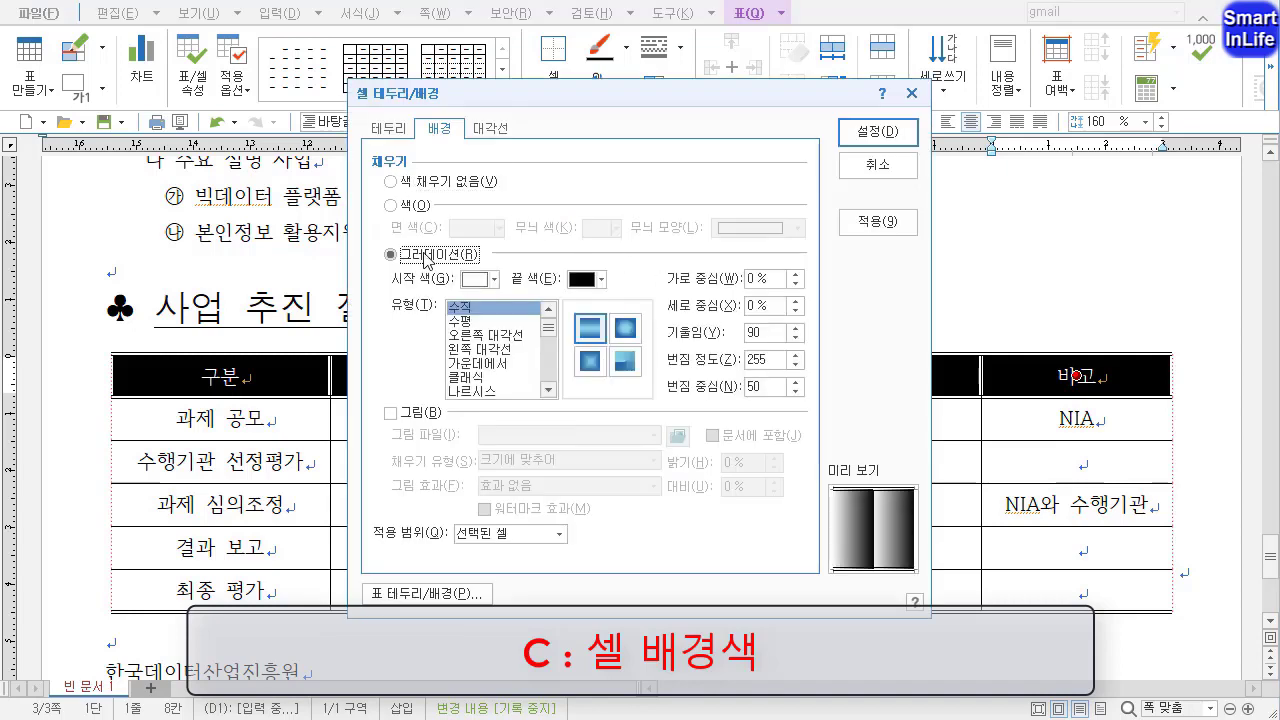
click(475, 322)
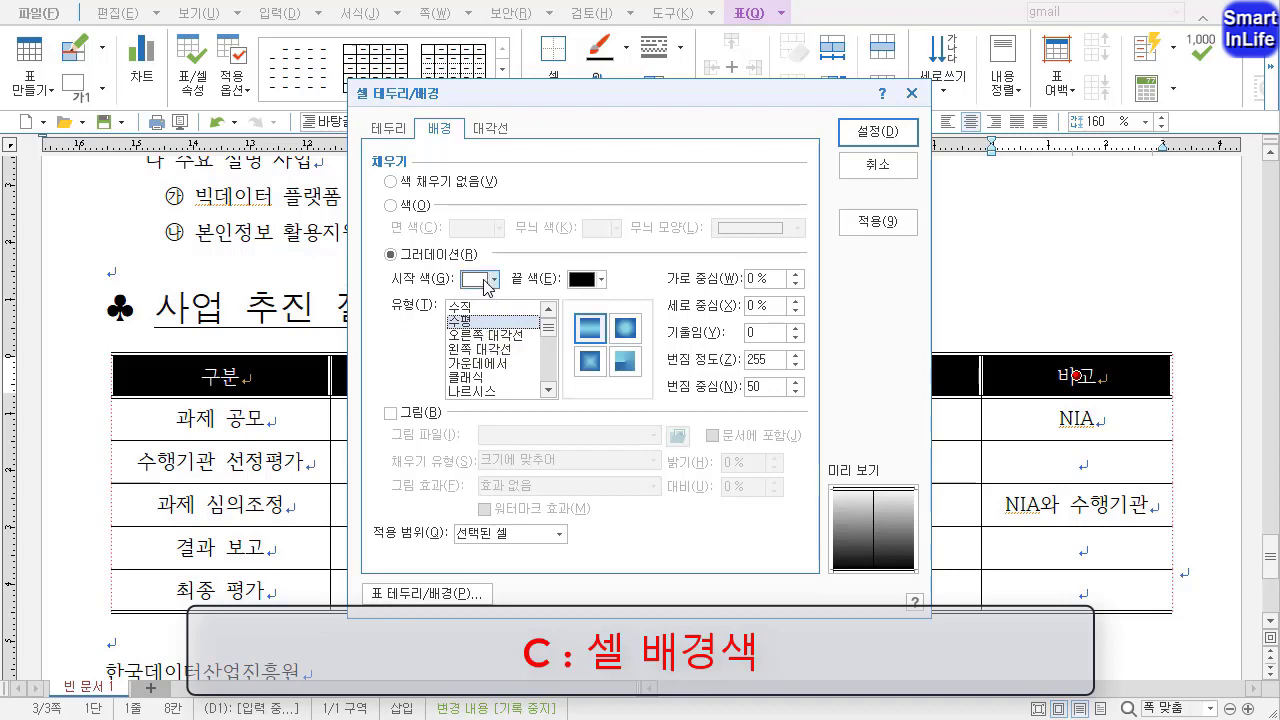
click(599, 280)
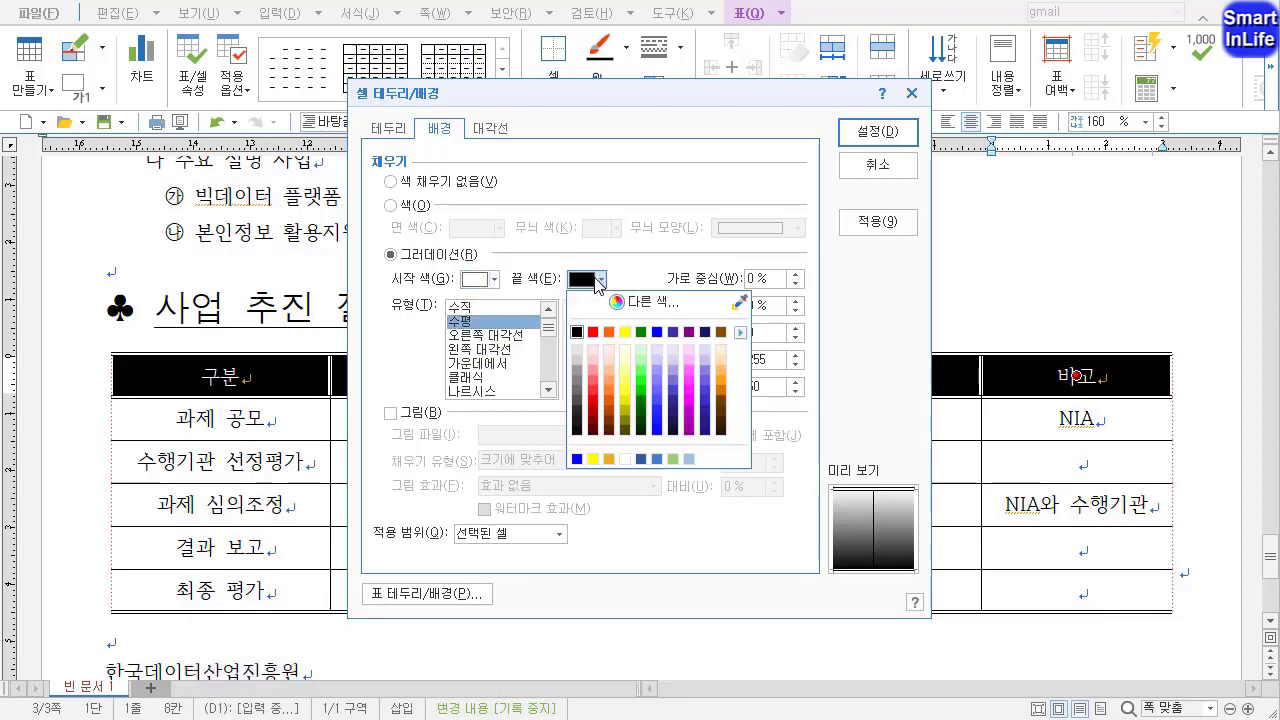
click(625, 332)
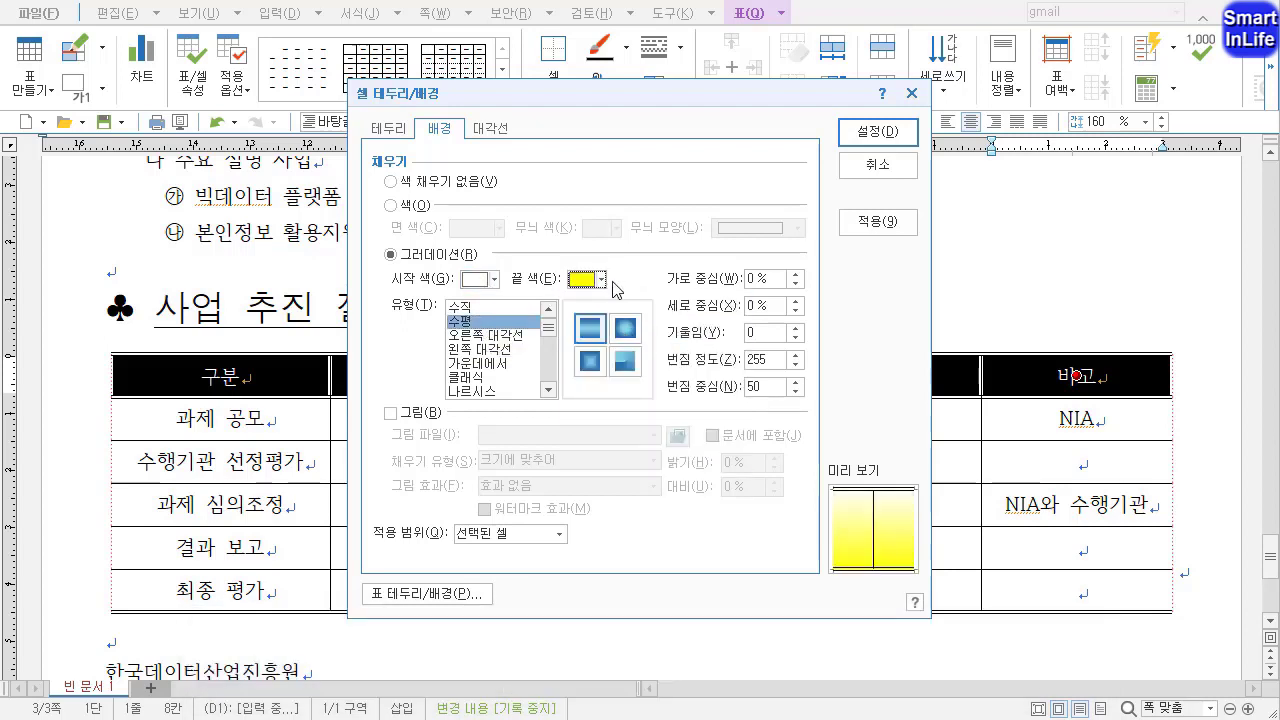
click(873, 138)
click(843, 241)
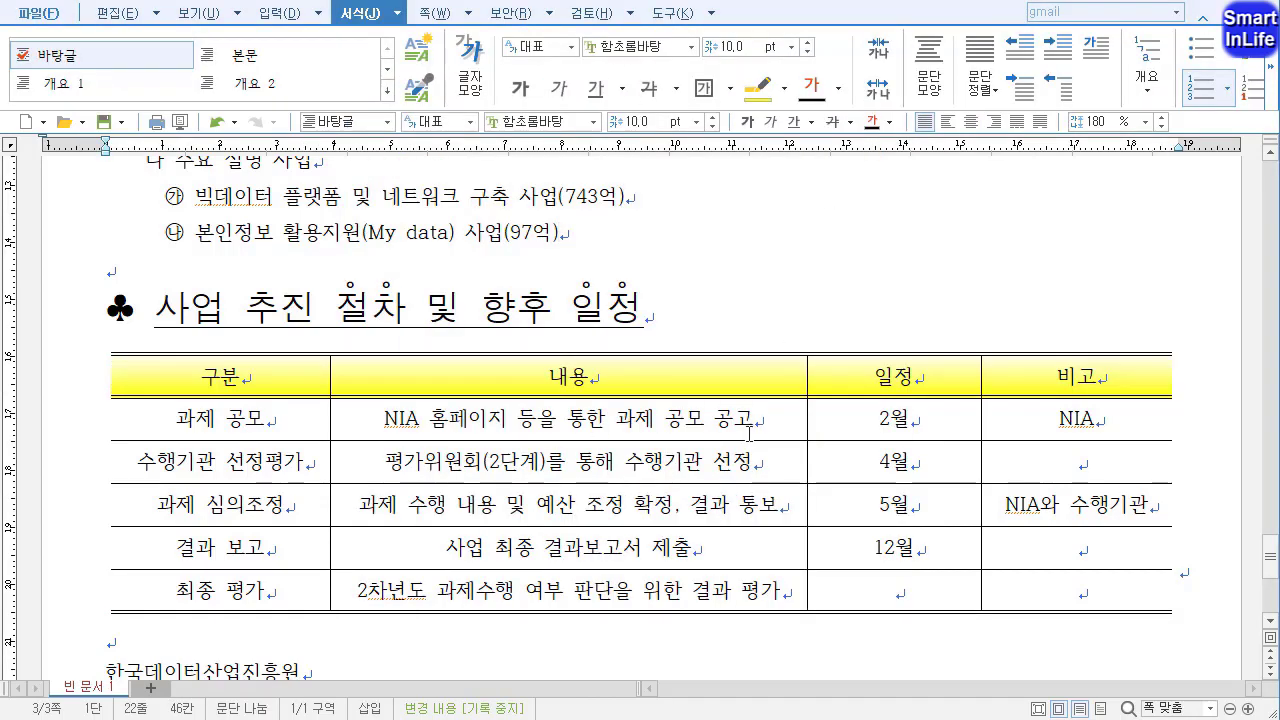
click(669, 315)
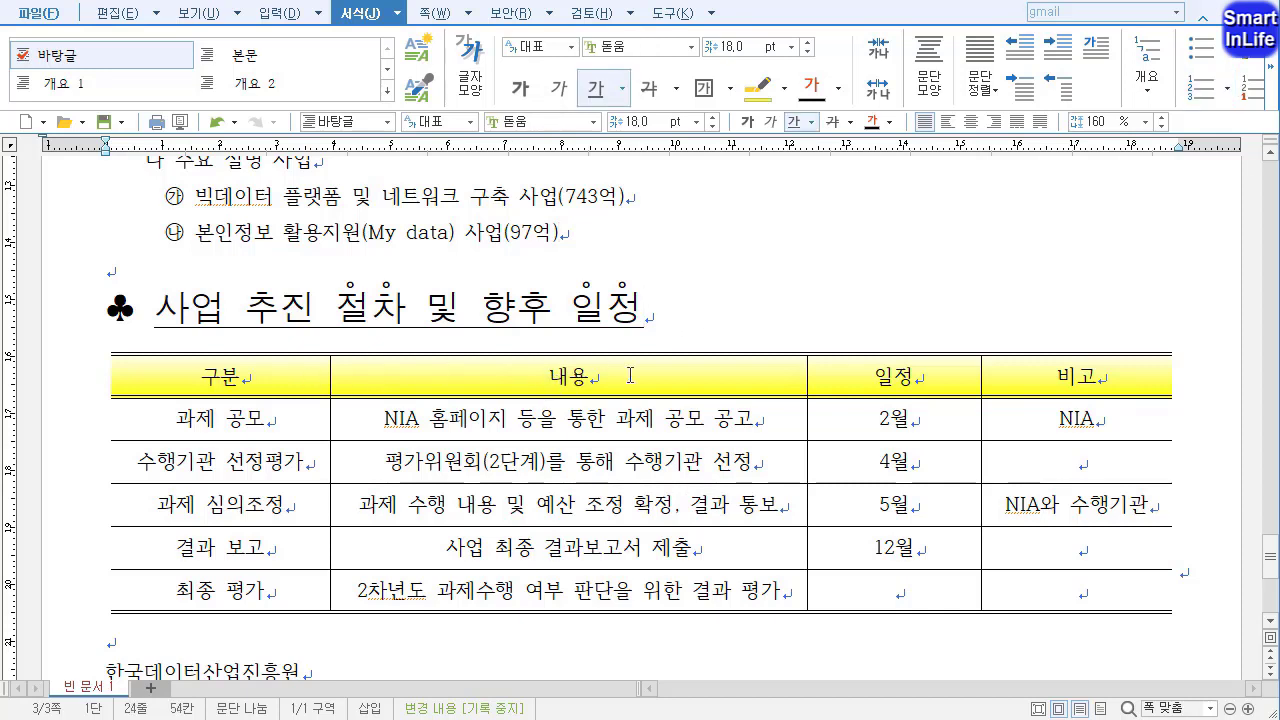
Set the text in every cell of the 구분/내용/일정/비고 table to the 굴림 font at 10 pt.
drag(286, 384, 1021, 374)
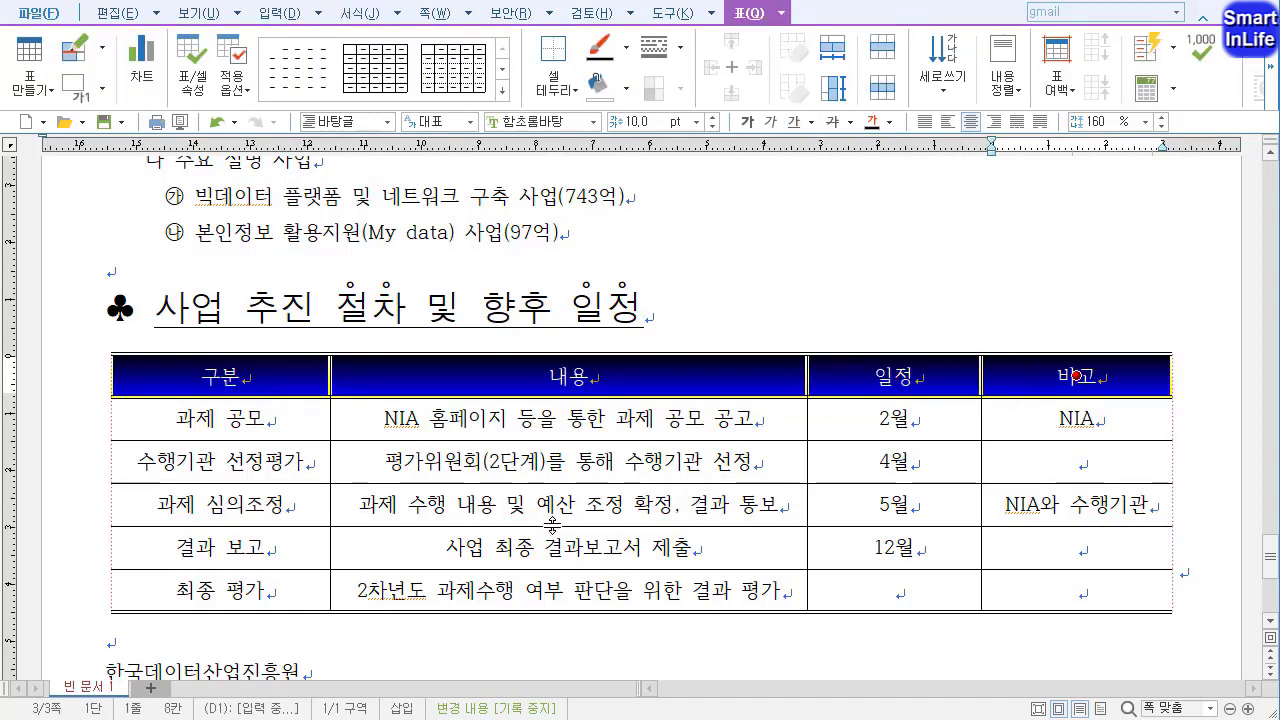
drag(1076, 376, 1076, 590)
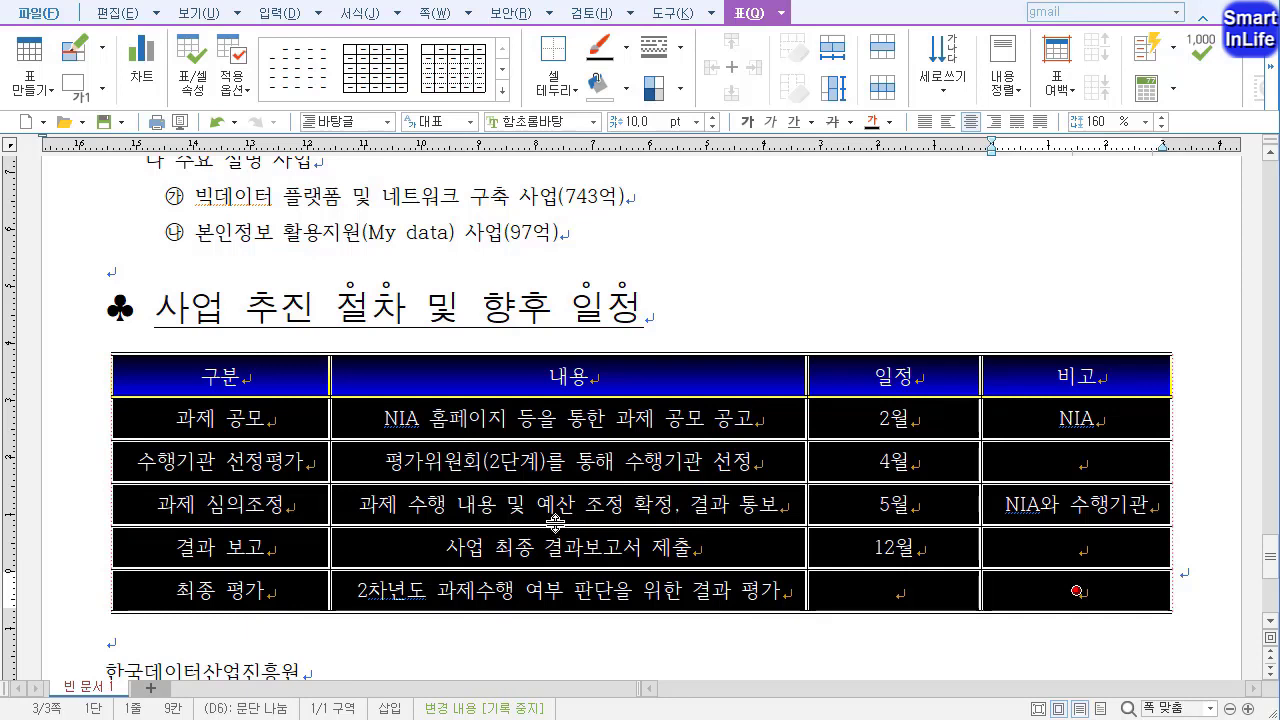
click(571, 124)
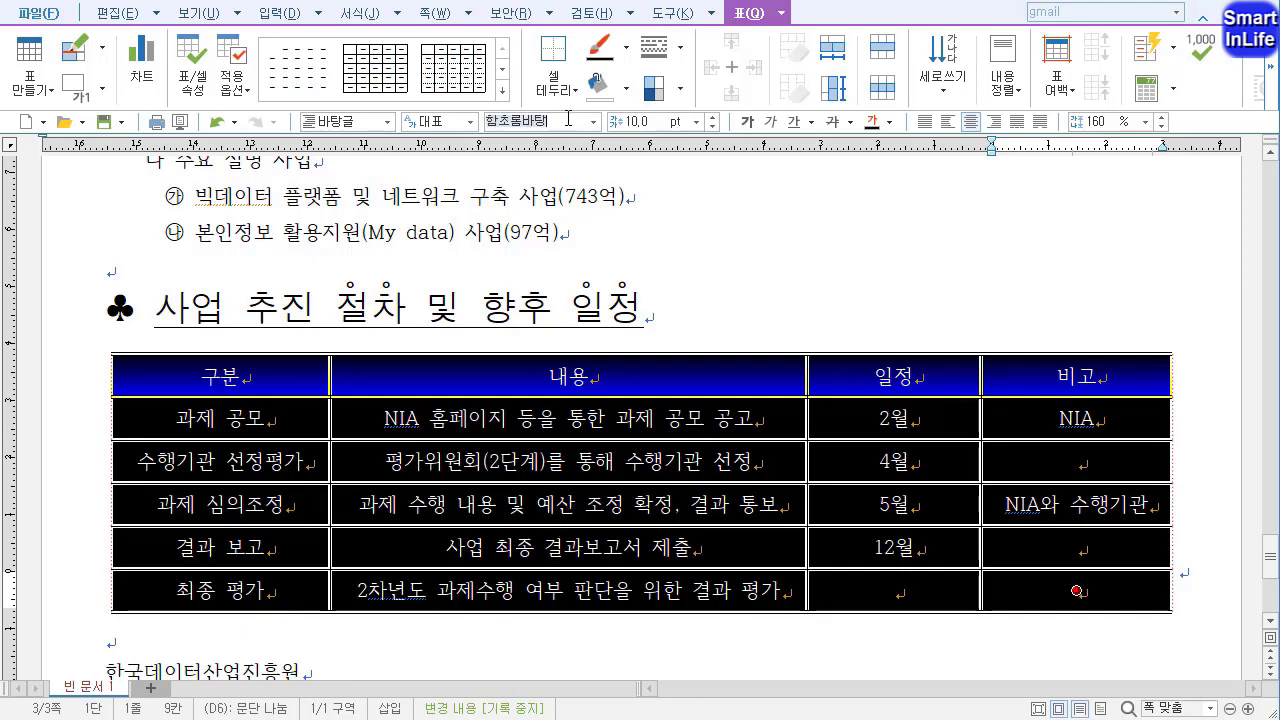
text(굴림)
key(Return)
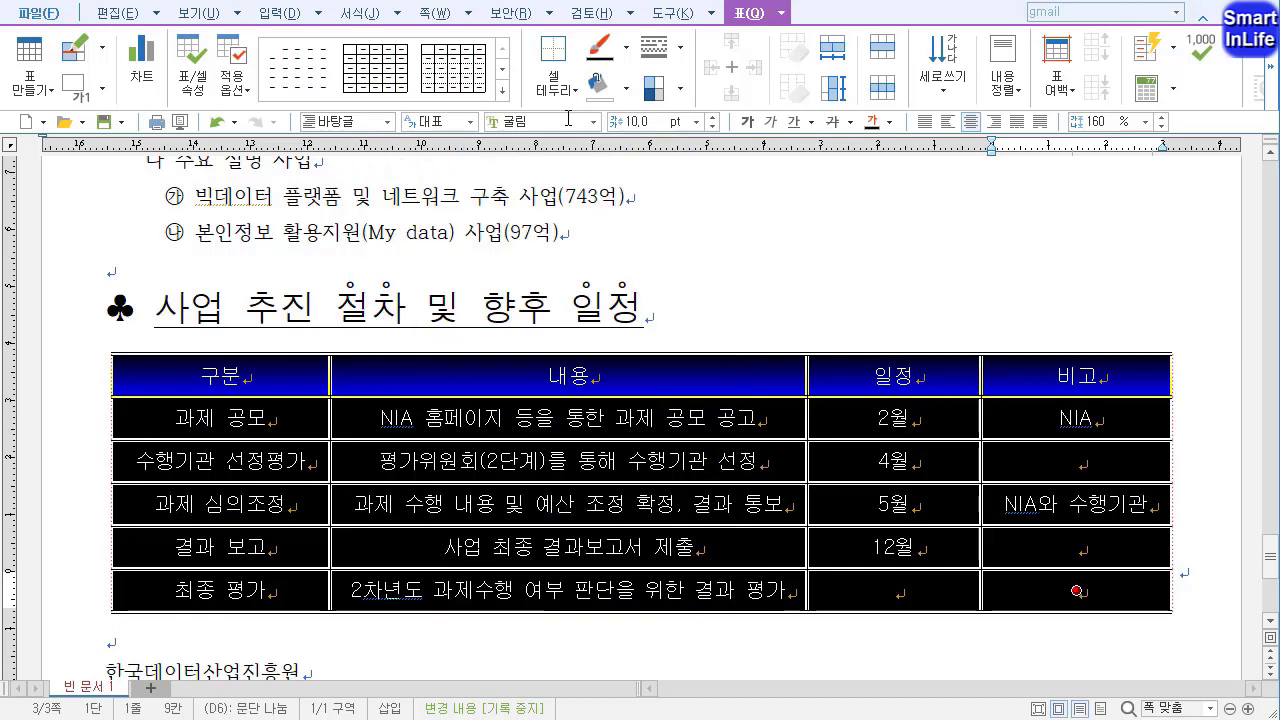
click(629, 121)
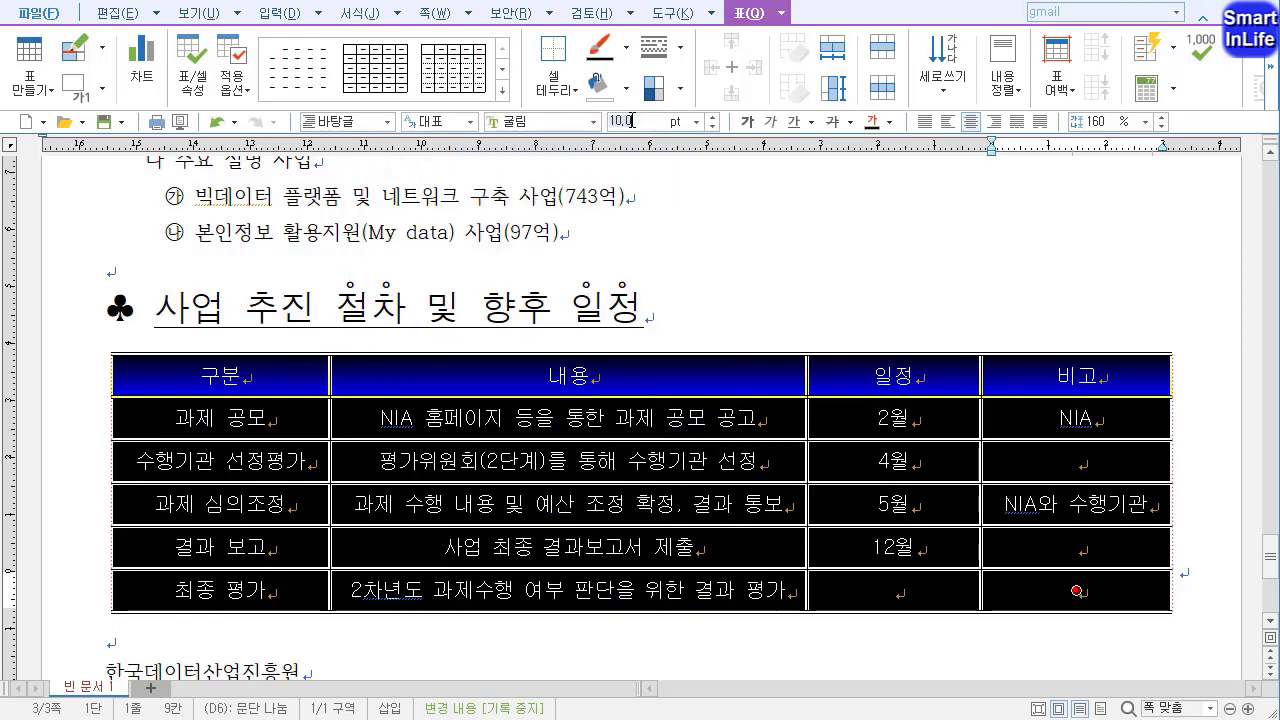
key(BackSpace)
key(BackSpace)
key(Return)
click(800, 287)
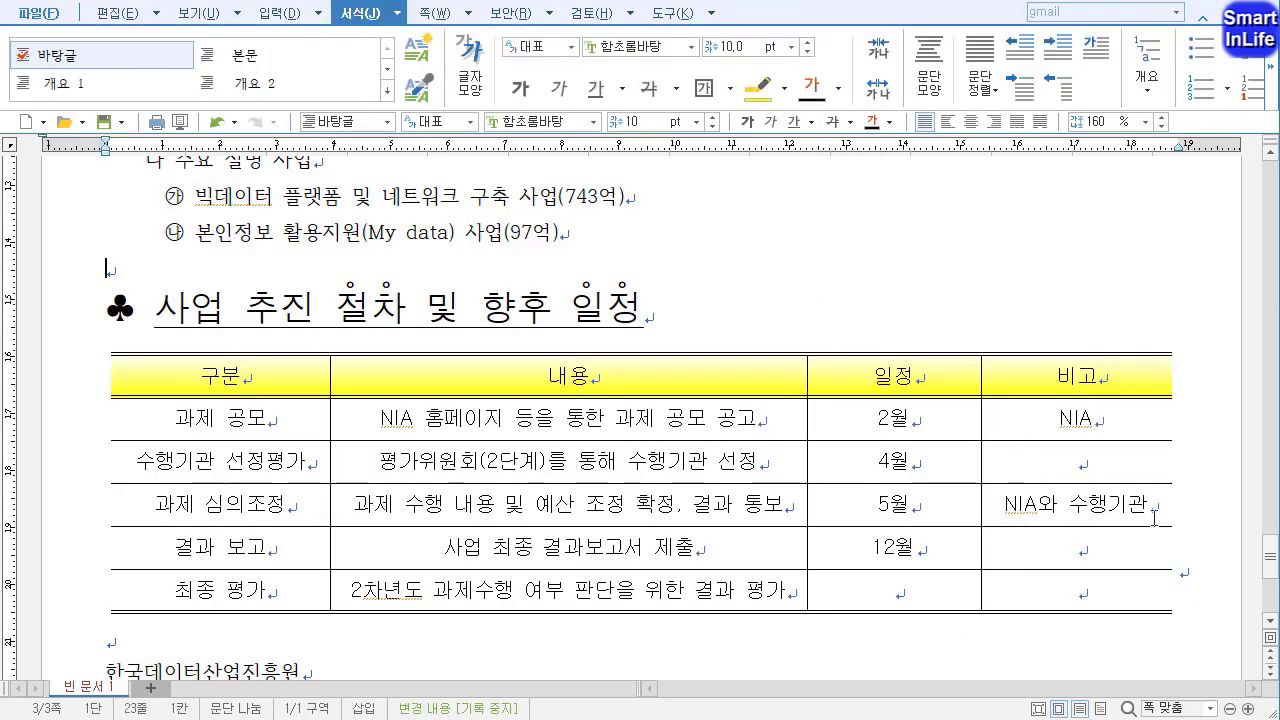
Center-align the paragraph that holds the 구분/내용/일정/비고 table.
click(1196, 578)
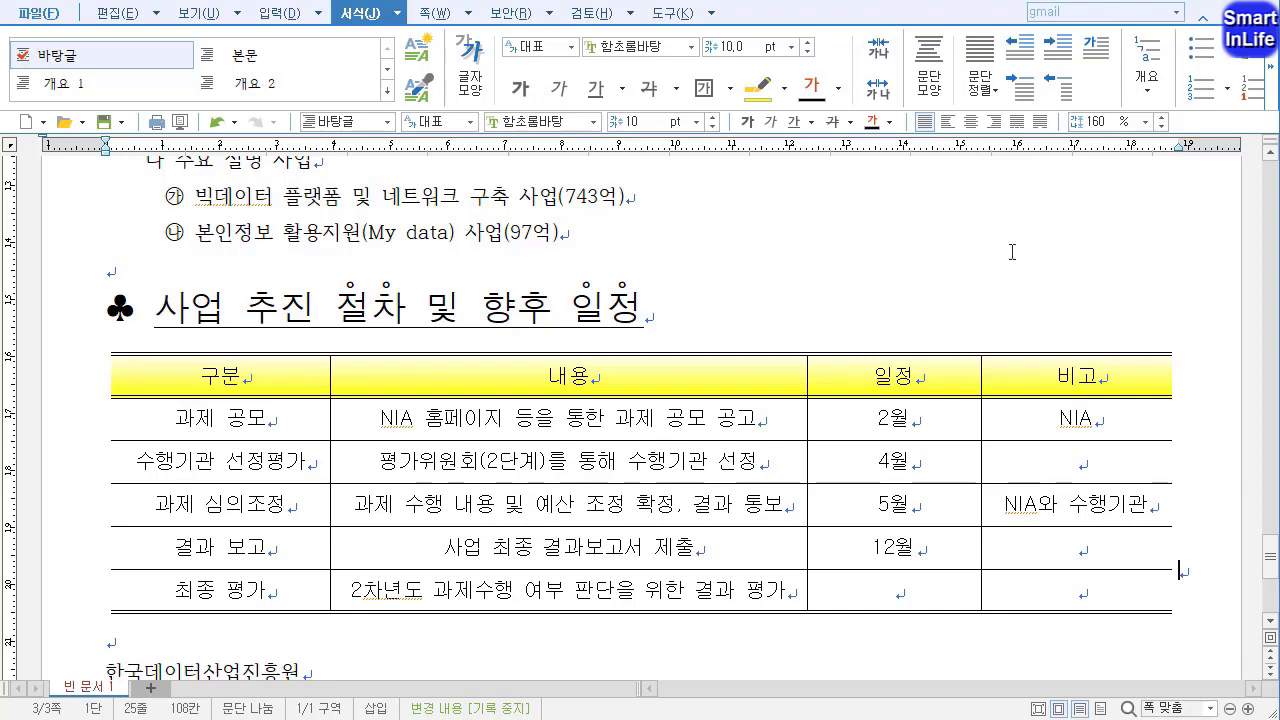
click(970, 122)
mouse_move(143, 300)
mouse_down()
mouse_move(143, 600)
mouse_move(147, 418)
mouse_up()
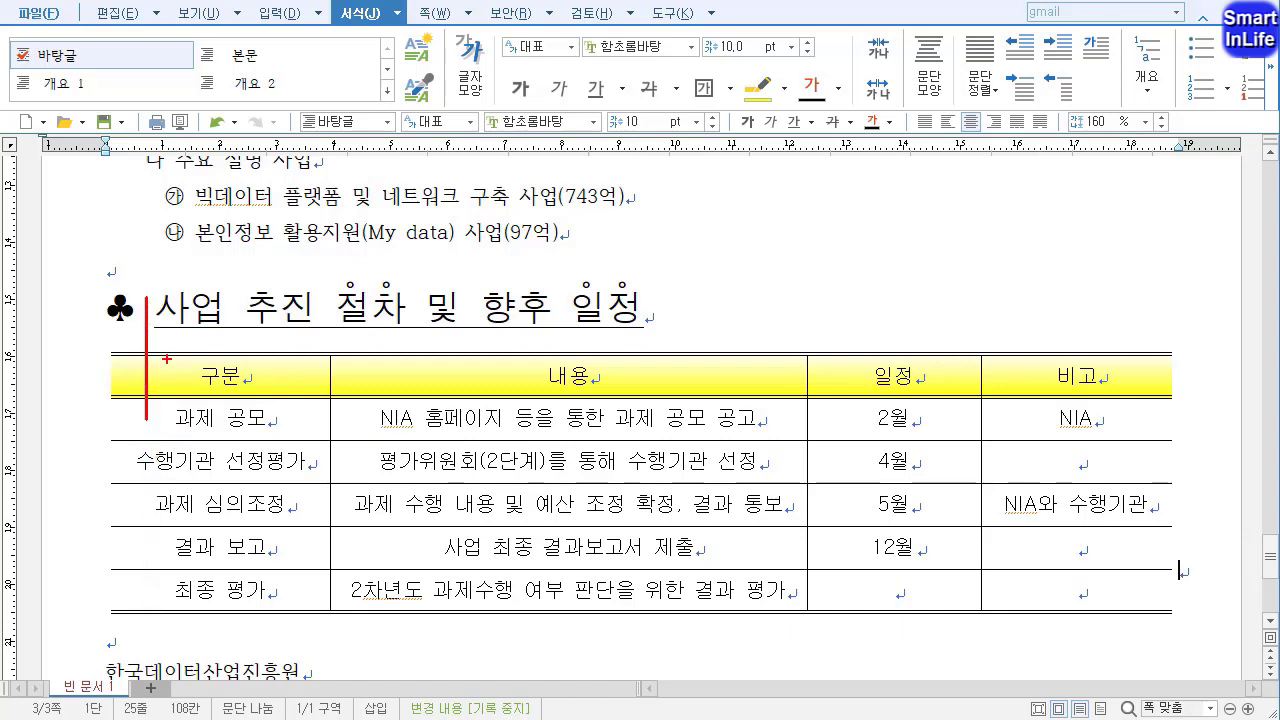
key(Escape)
Narrow the table's 구분 column by four increments and widen it back by the same amount.
drag(310, 374, 326, 590)
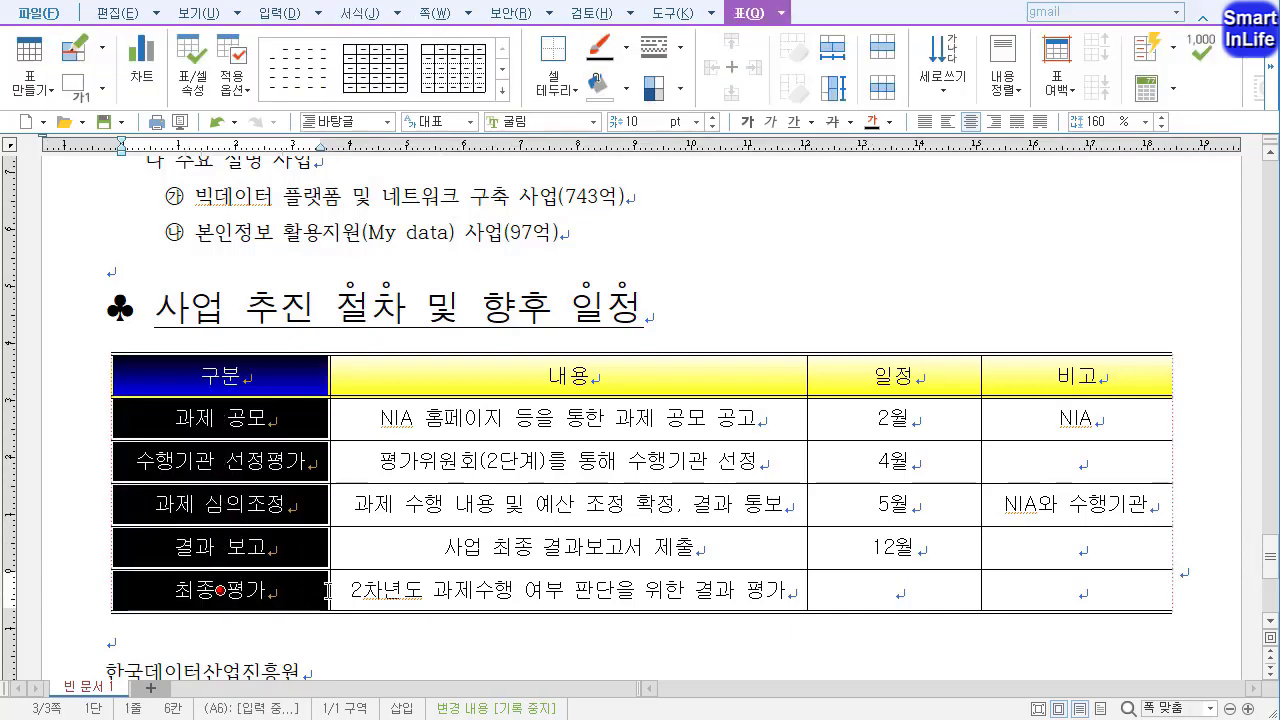
key(ctrl+Left)
key(ctrl+Left)
key(ctrl+Left)
key(ctrl+Left)
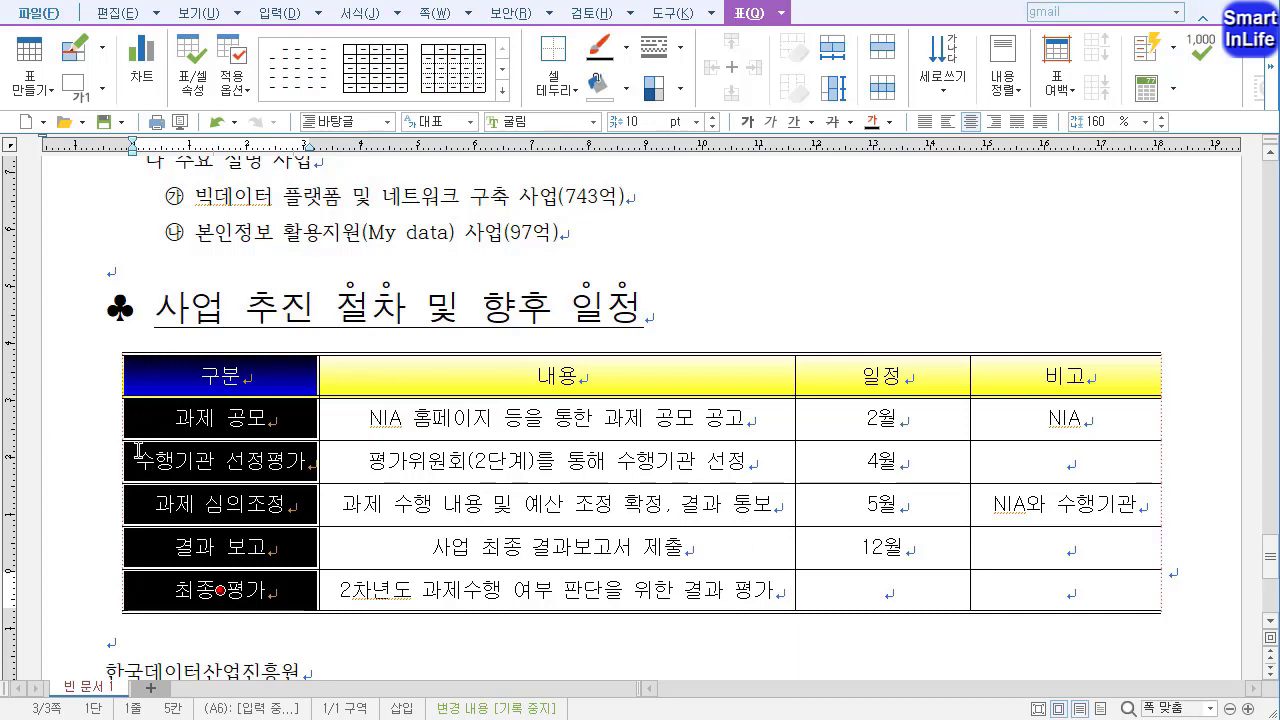
key(ctrl+Right)
key(ctrl+Right)
key(ctrl+Right)
key(ctrl+Right)
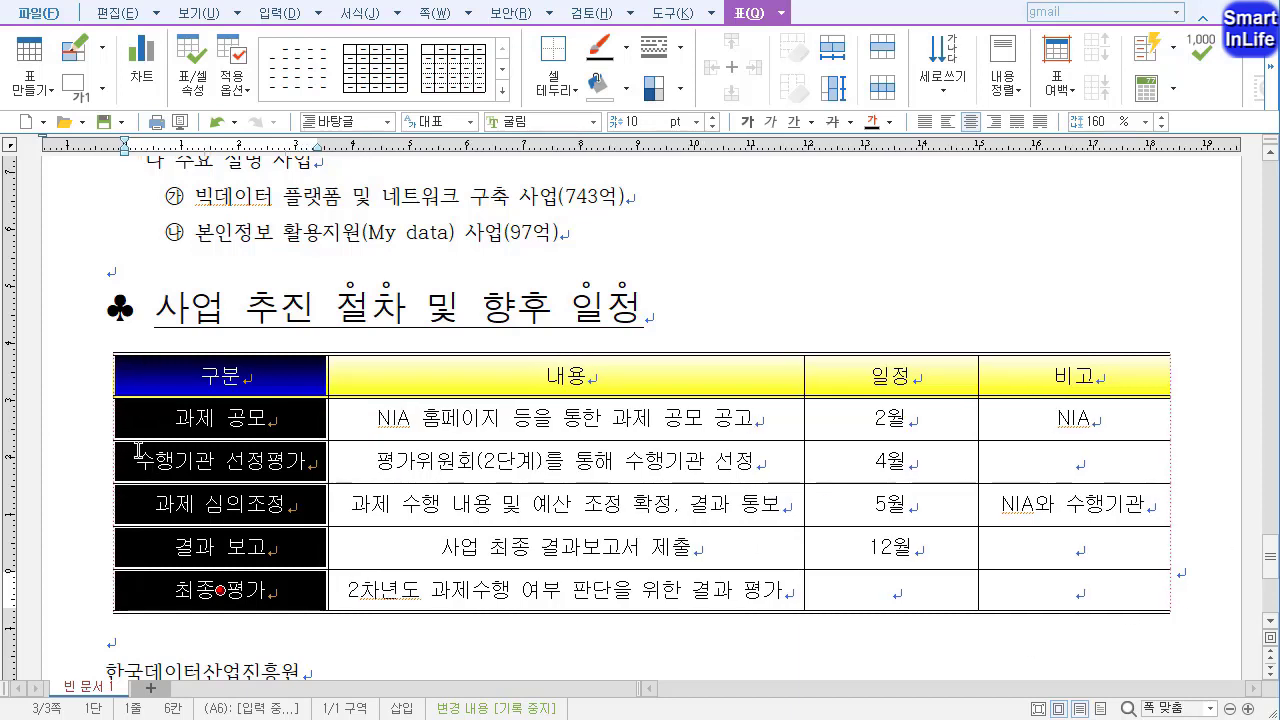
key(Escape)
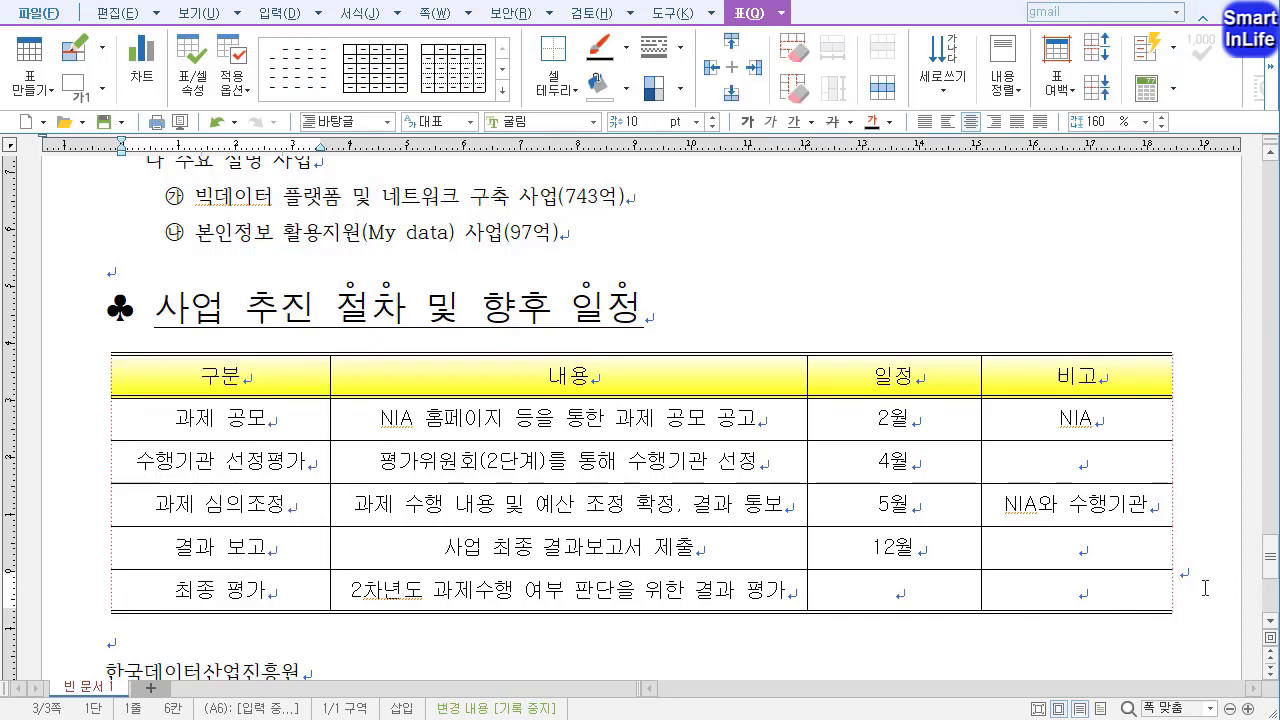
Format the 한국데이터산업진흥원 line below the table in bold 궁서 at 24 pt.
scroll(1205, 585, down, 3)
click(142, 440)
double_click(105, 428)
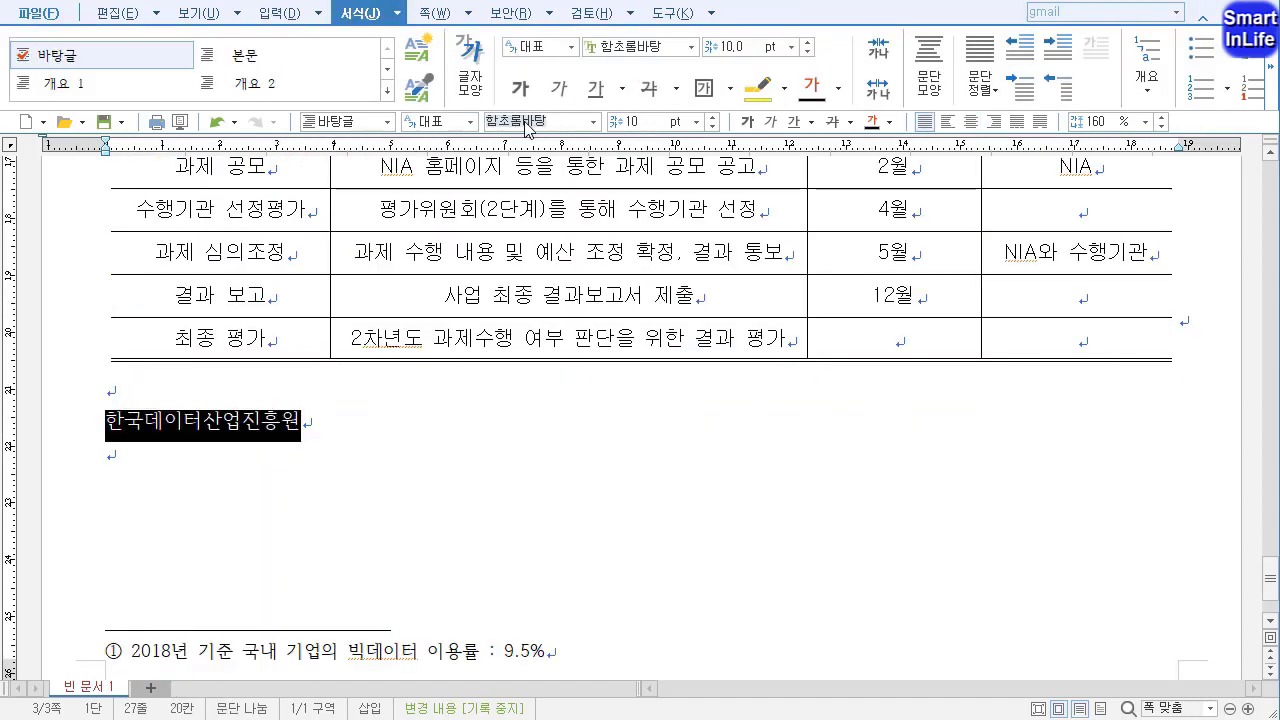
text(궁서)
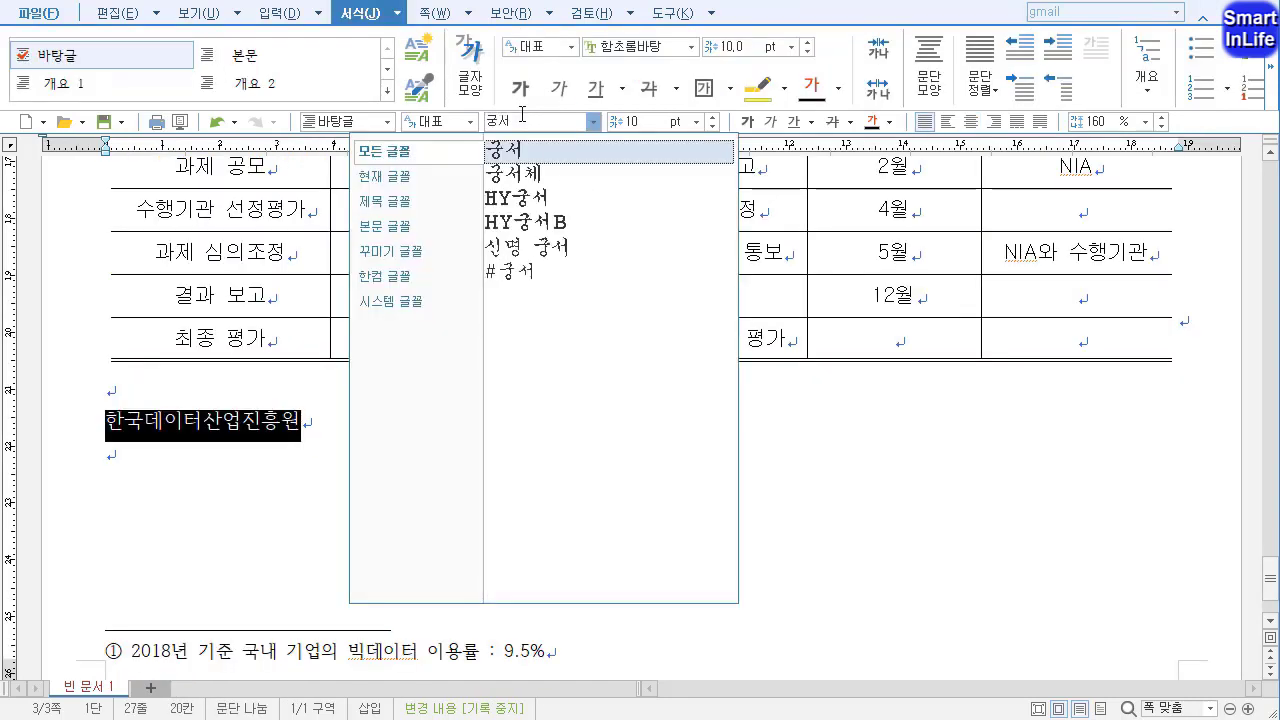
key(Return)
click(645, 123)
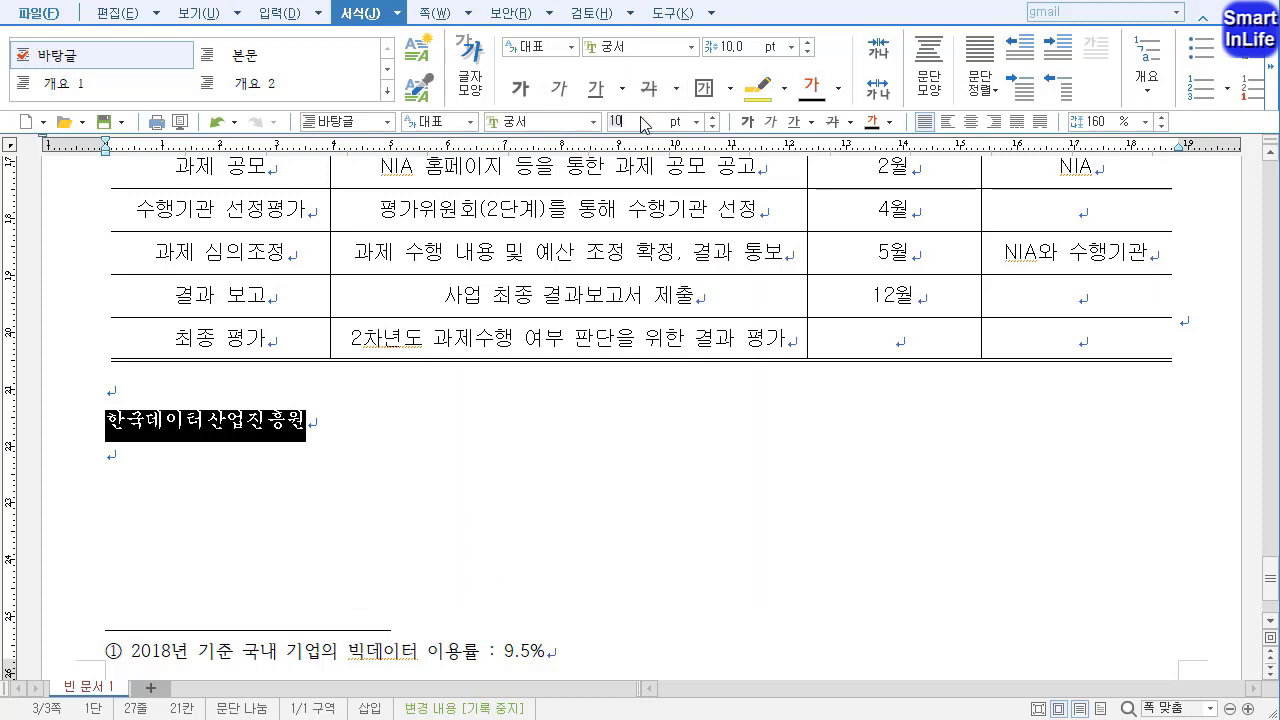
text(24)
key(Return)
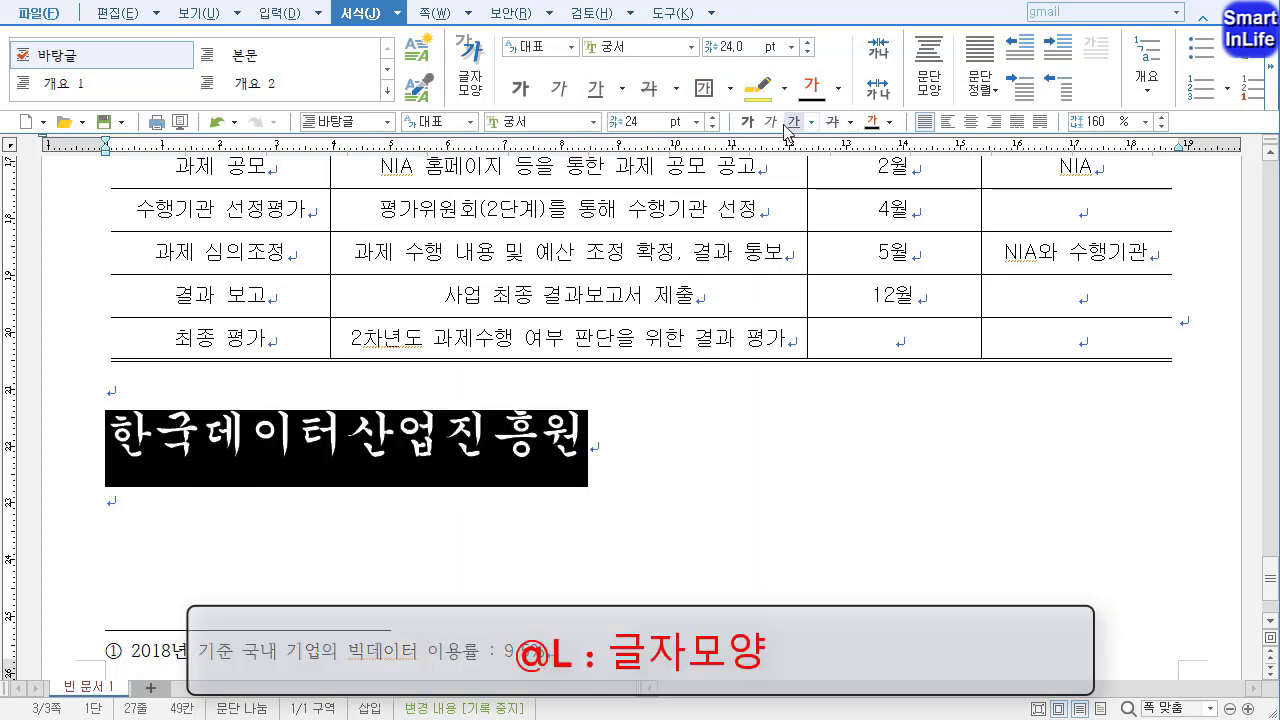
click(747, 124)
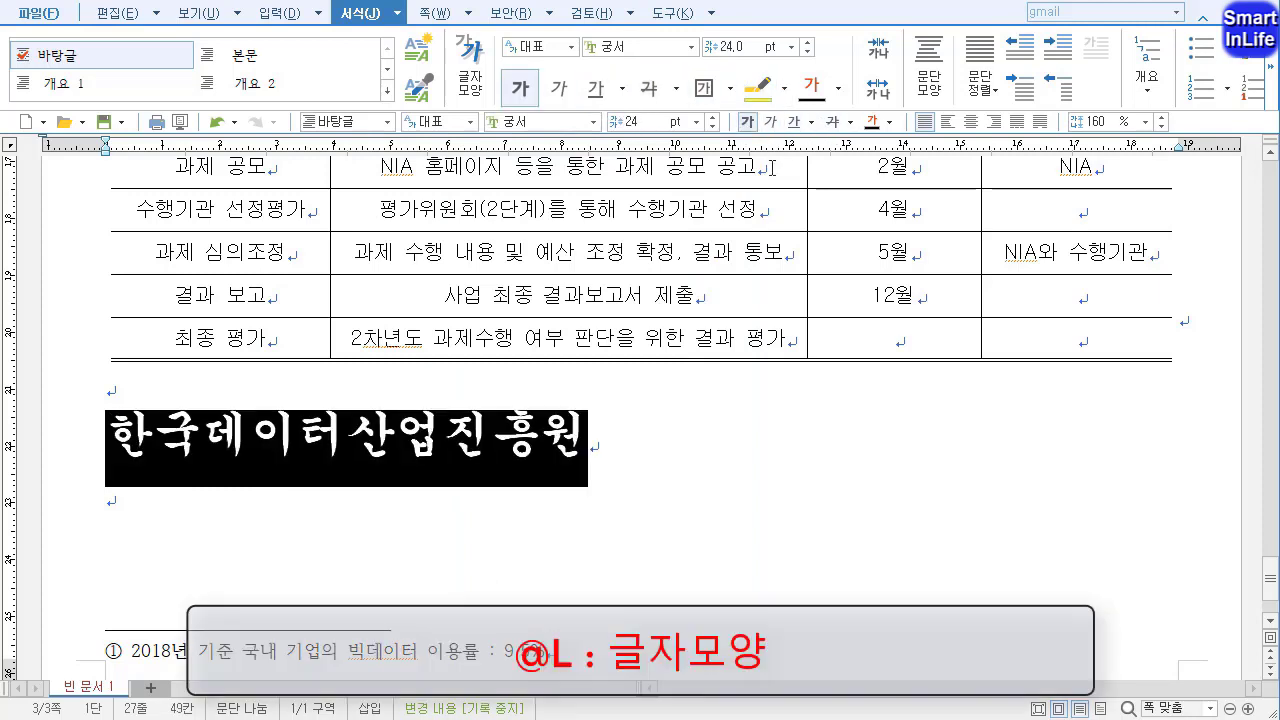
Set the 장평 (character width) of the 한국데이터산업진흥원 line to 95% and right-align it.
key(alt+l)
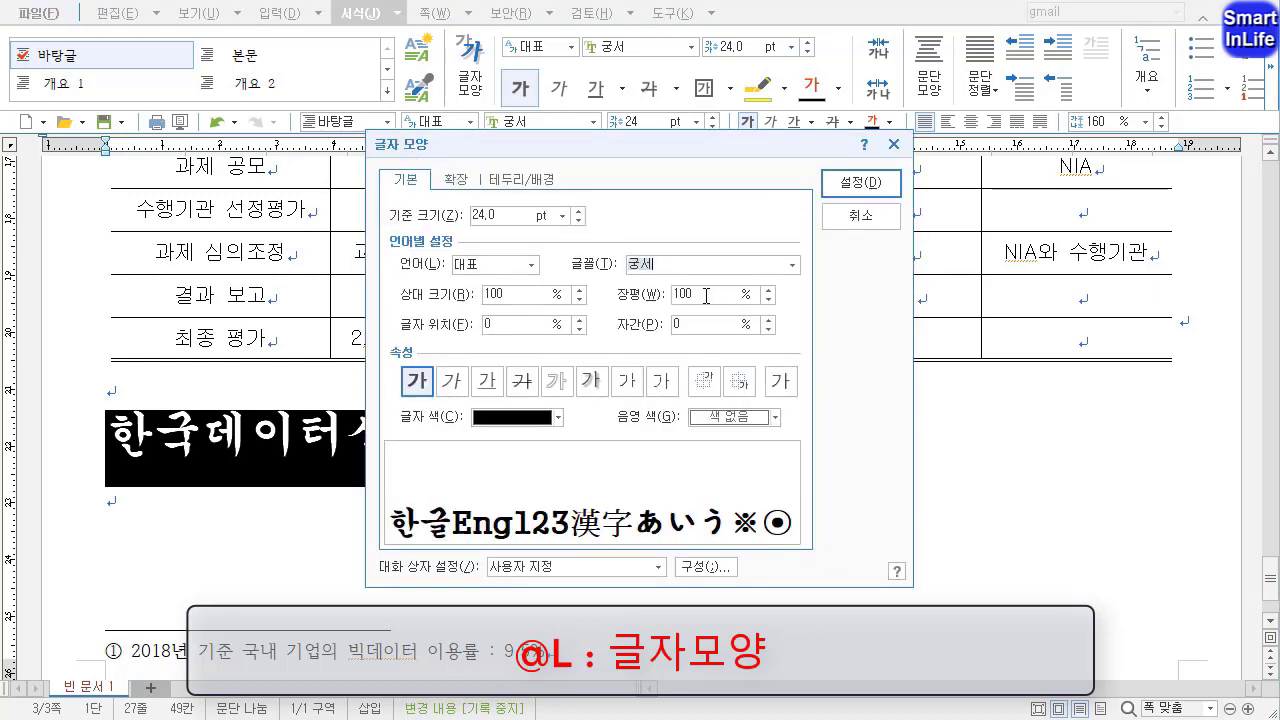
drag(706, 296, 638, 286)
text(9)
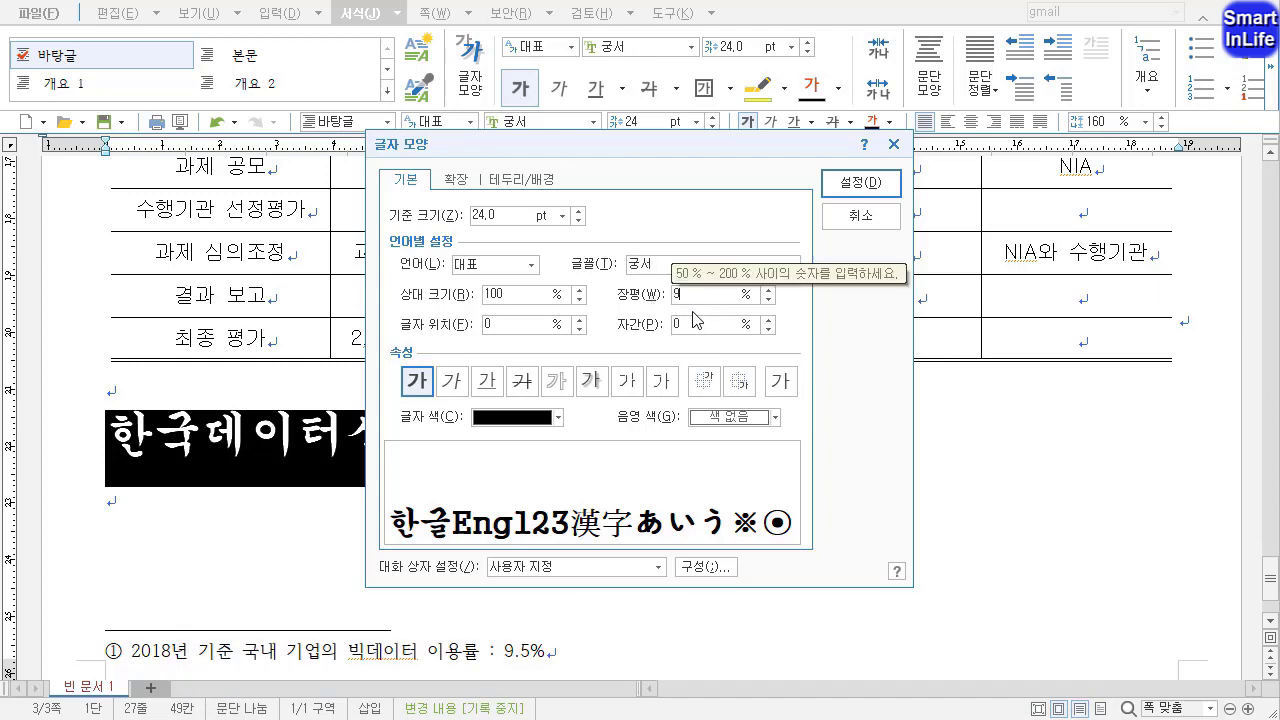
text(5)
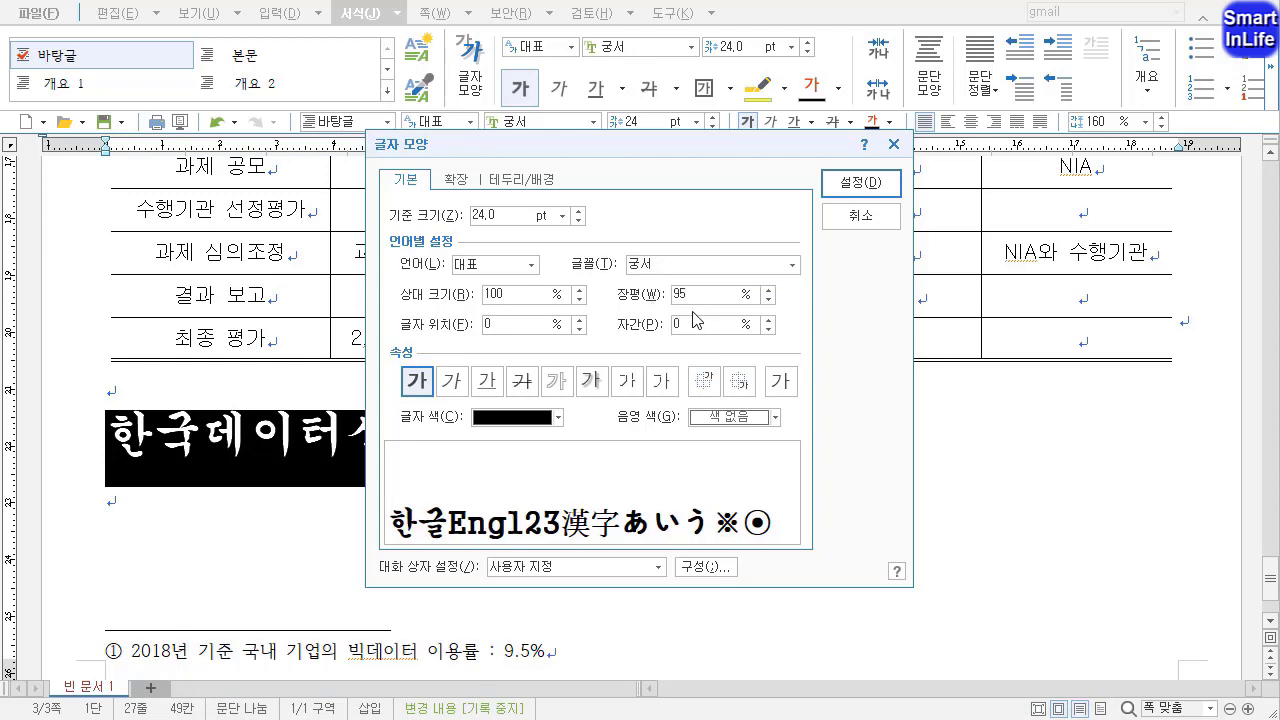
key(Return)
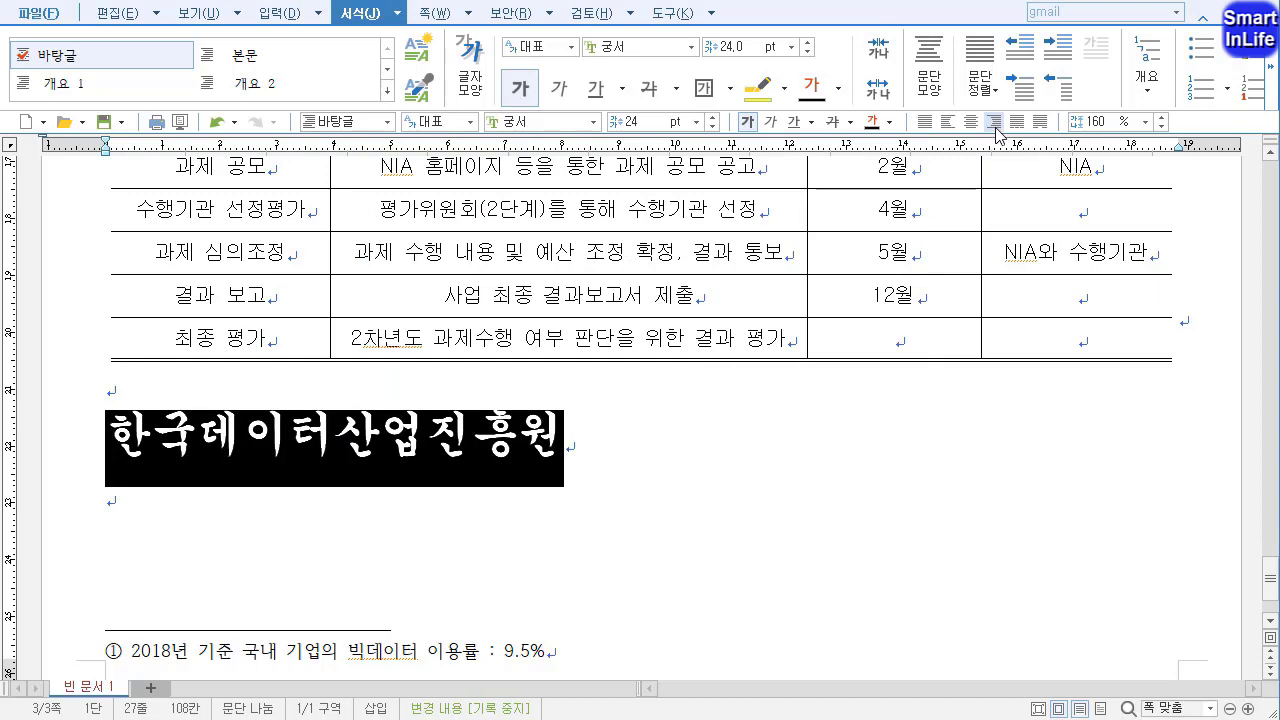
click(993, 121)
click(1150, 442)
click(1185, 438)
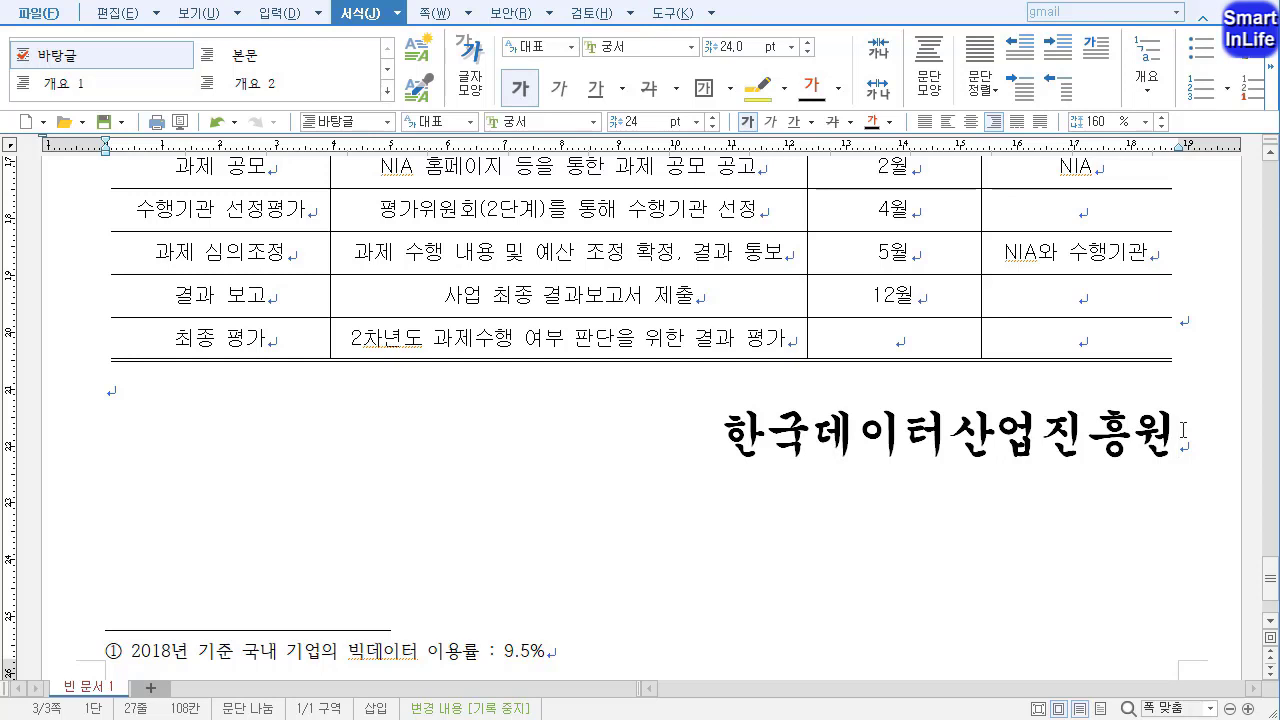
Add page numbers at the bottom right of the page in the i,ii,iii format without dashes (줄표 넣기 off).
click(732, 436)
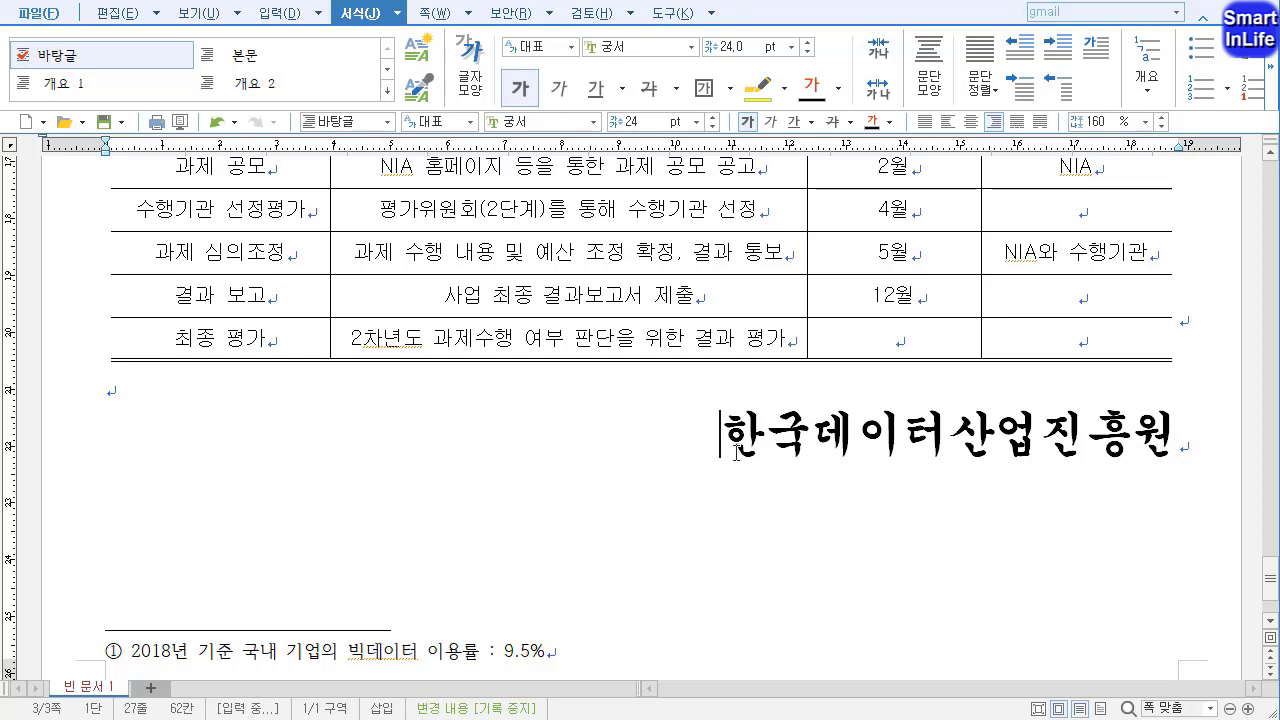
key(ctrl+n)
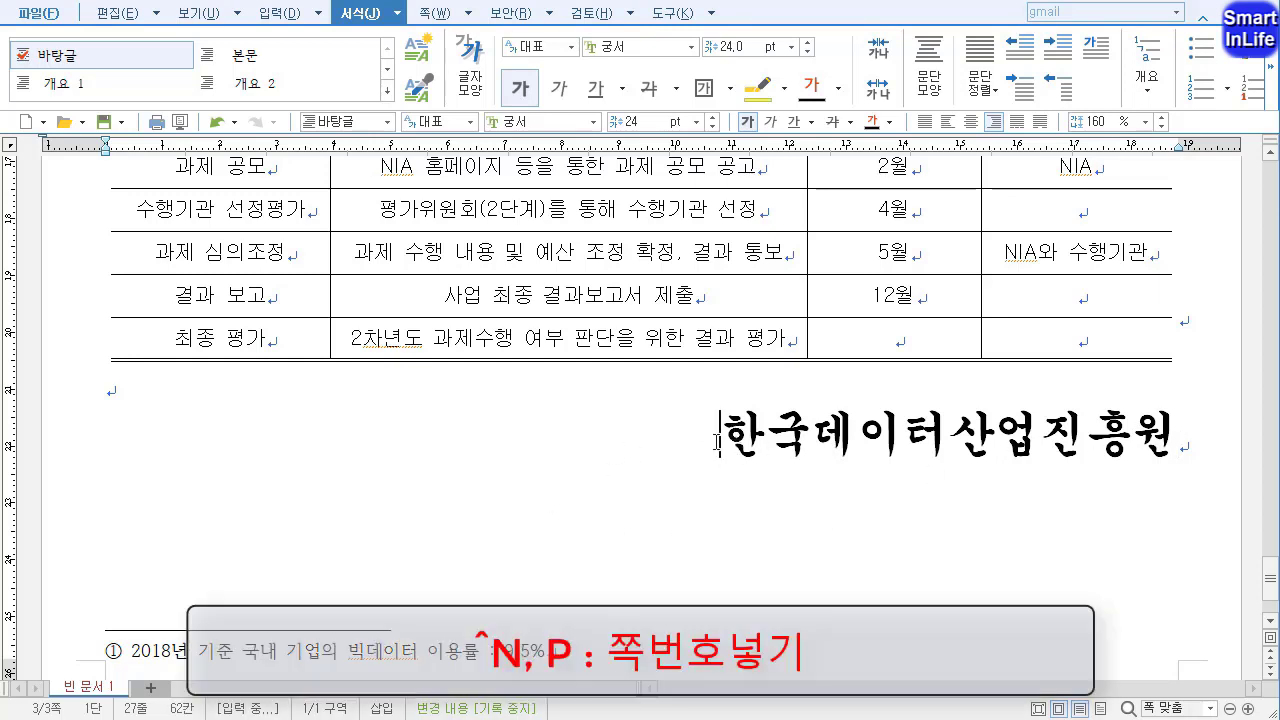
key(p)
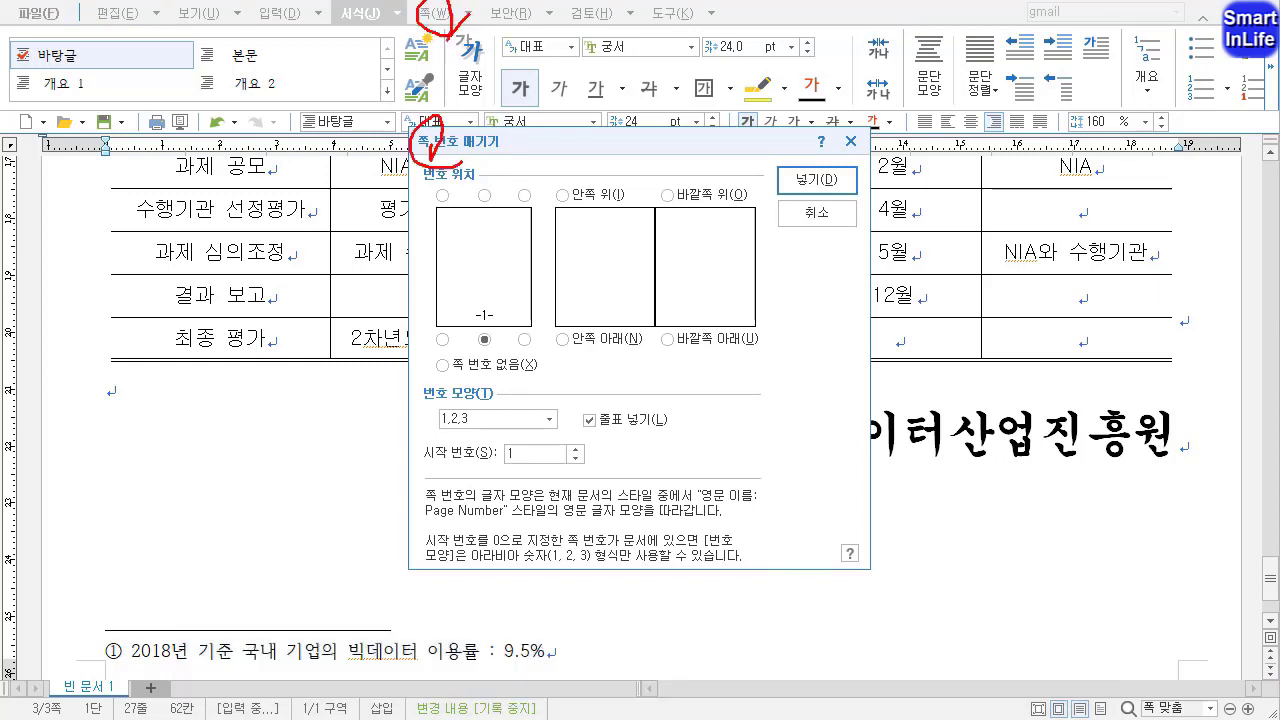
click(524, 341)
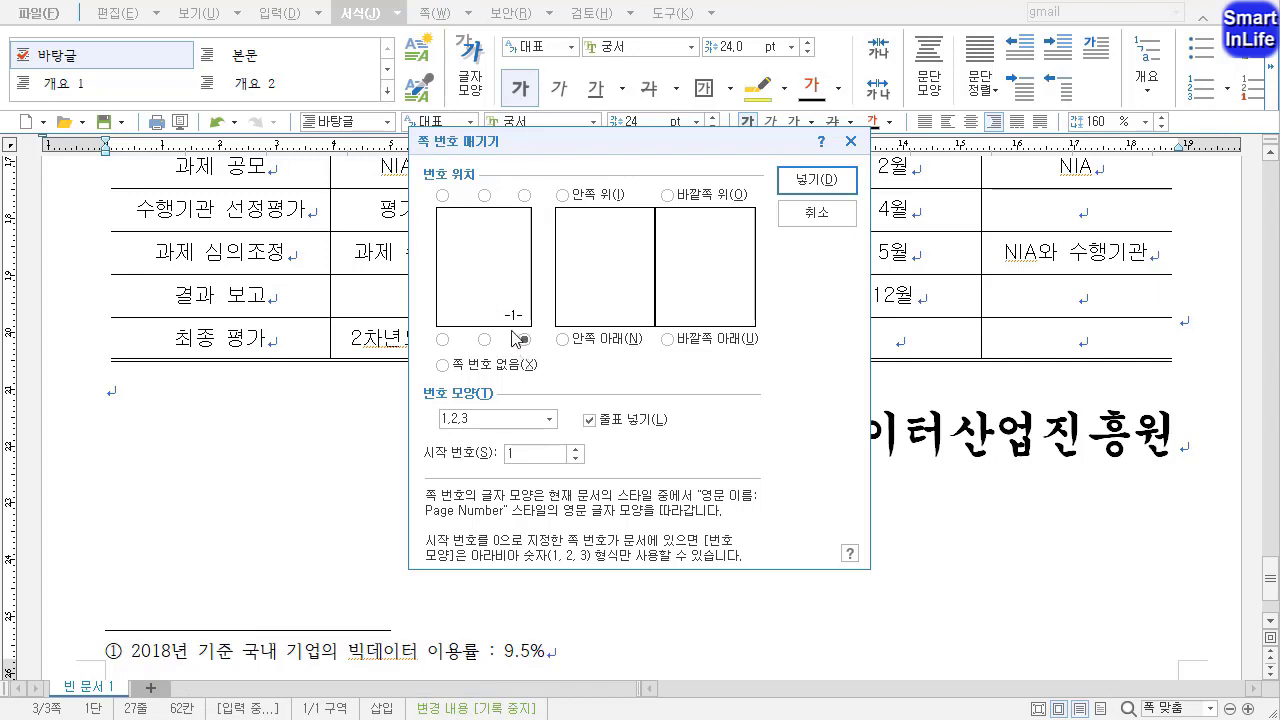
click(546, 419)
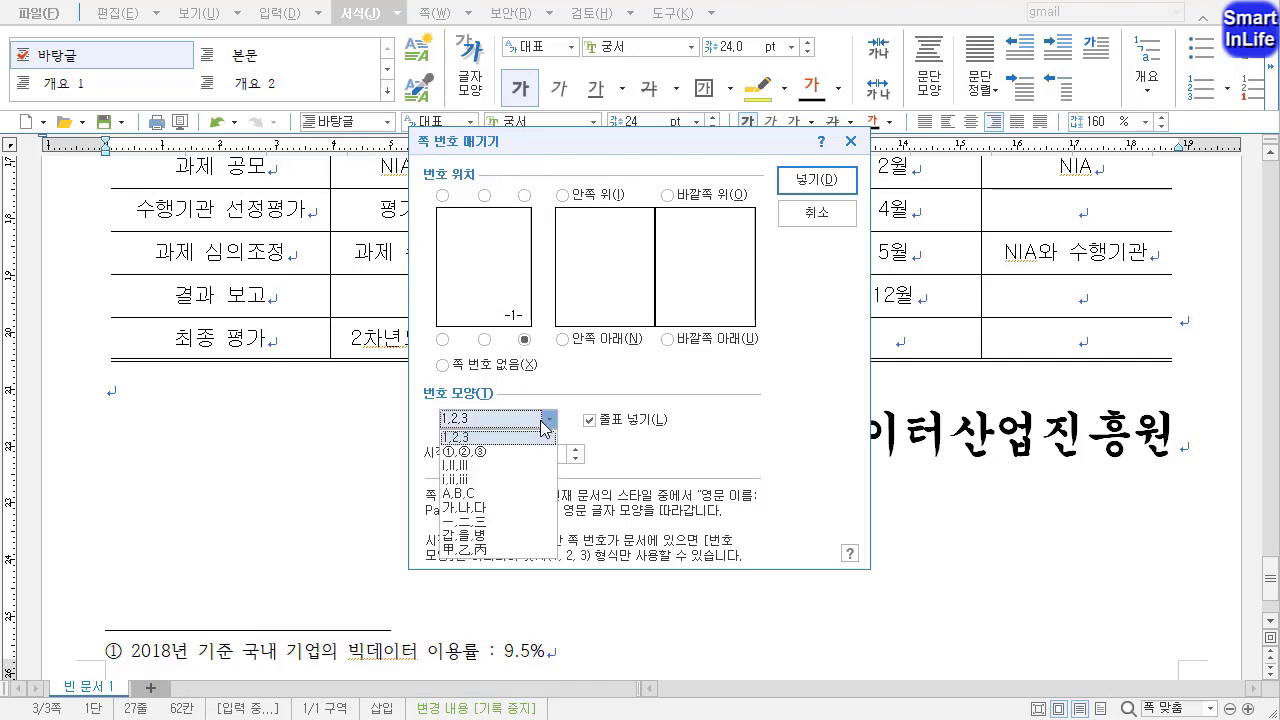
click(533, 480)
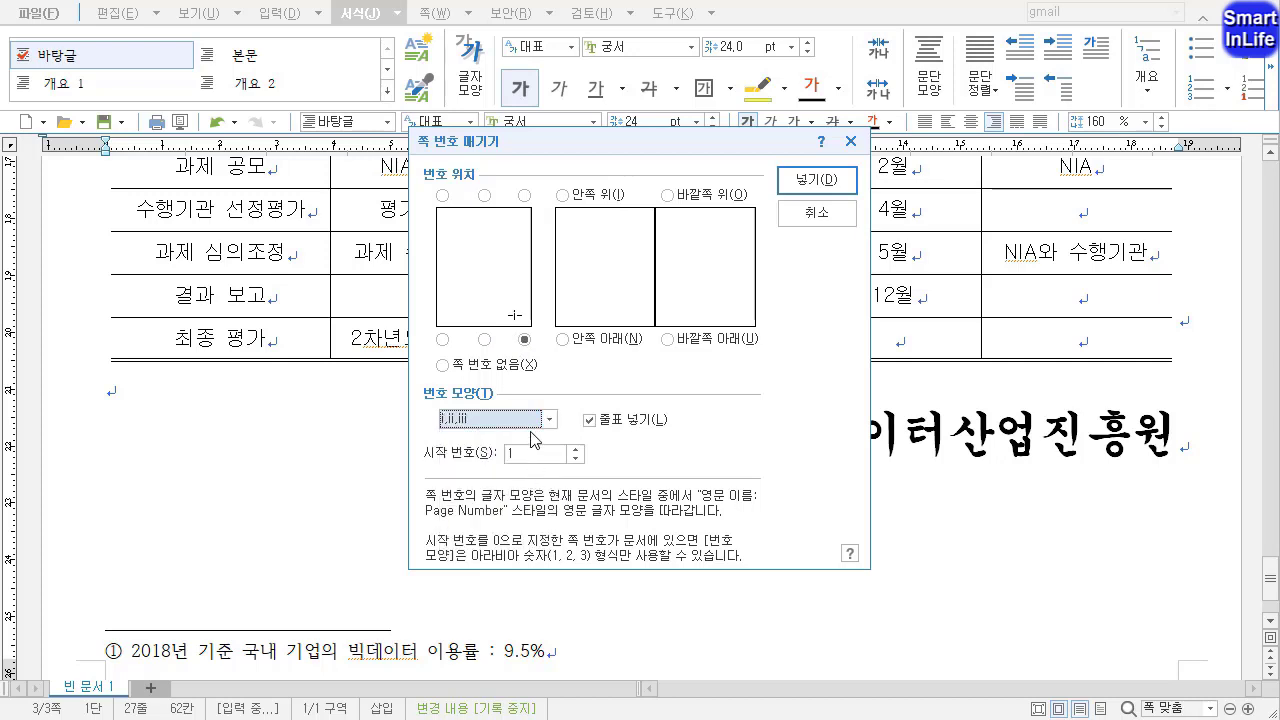
click(628, 421)
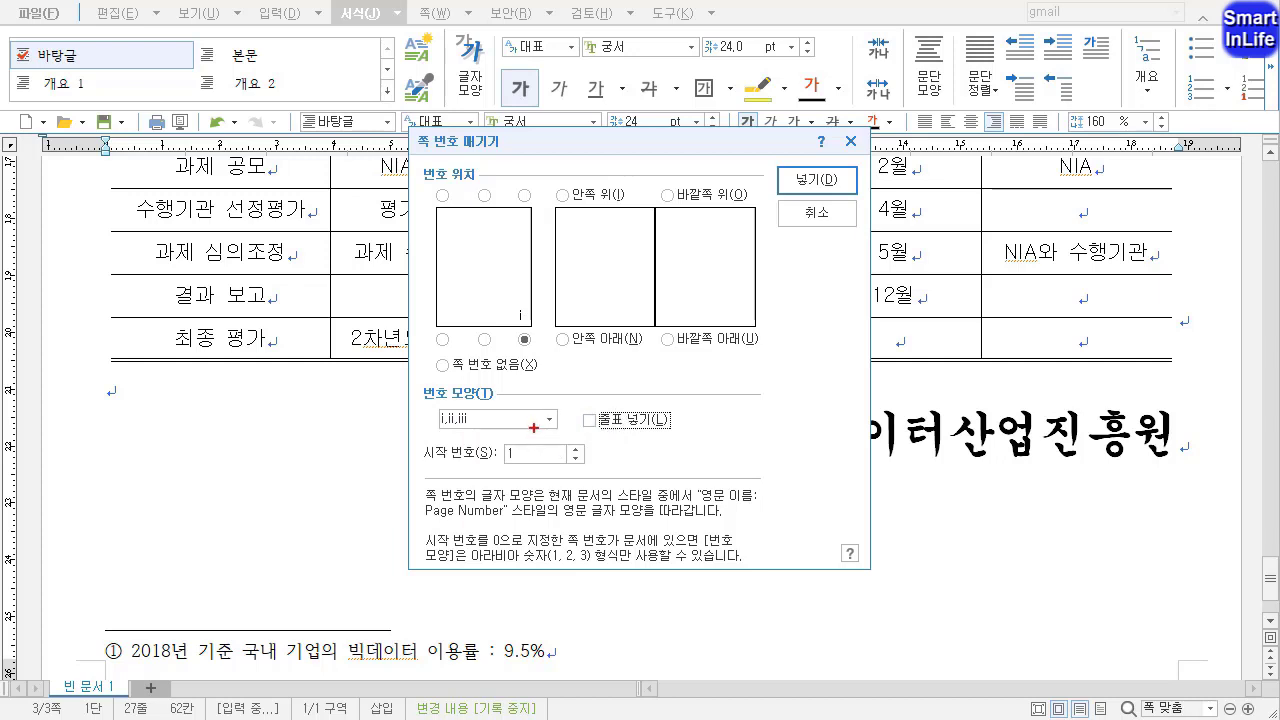
mouse_move(533, 427)
mouse_down()
mouse_move(498, 418)
mouse_move(584, 472)
mouse_move(470, 436)
mouse_up()
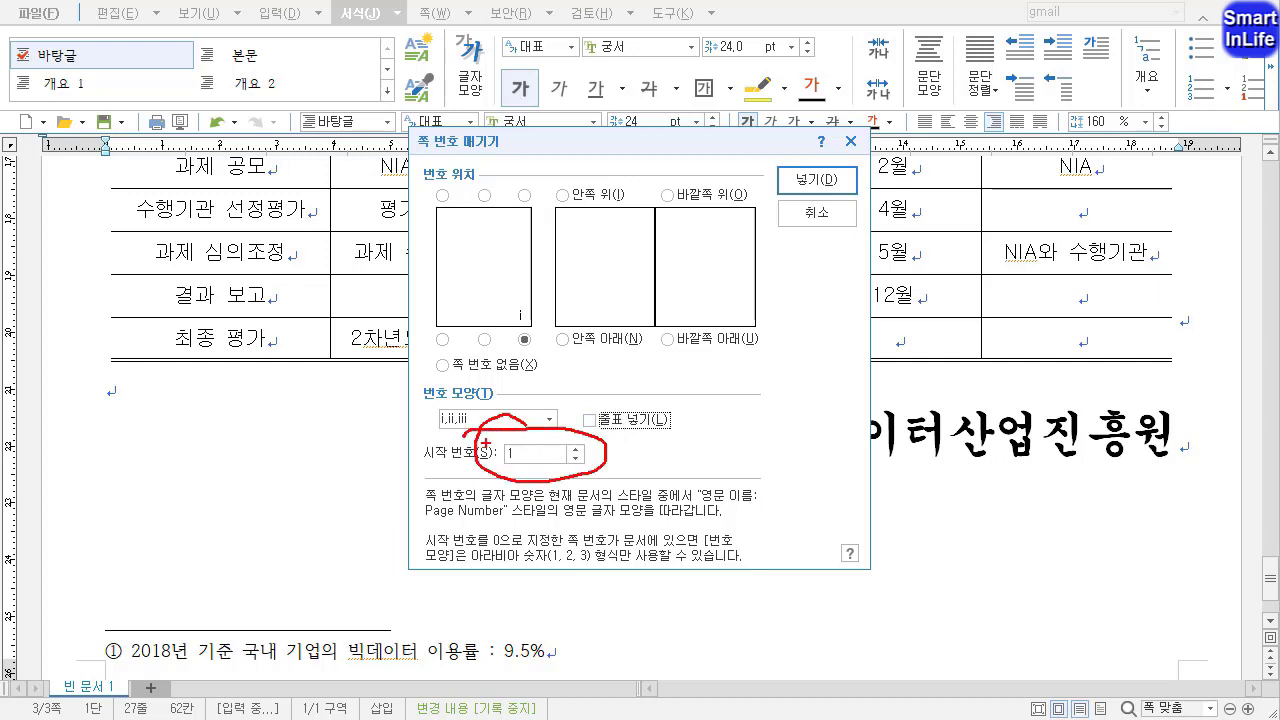
key(Escape)
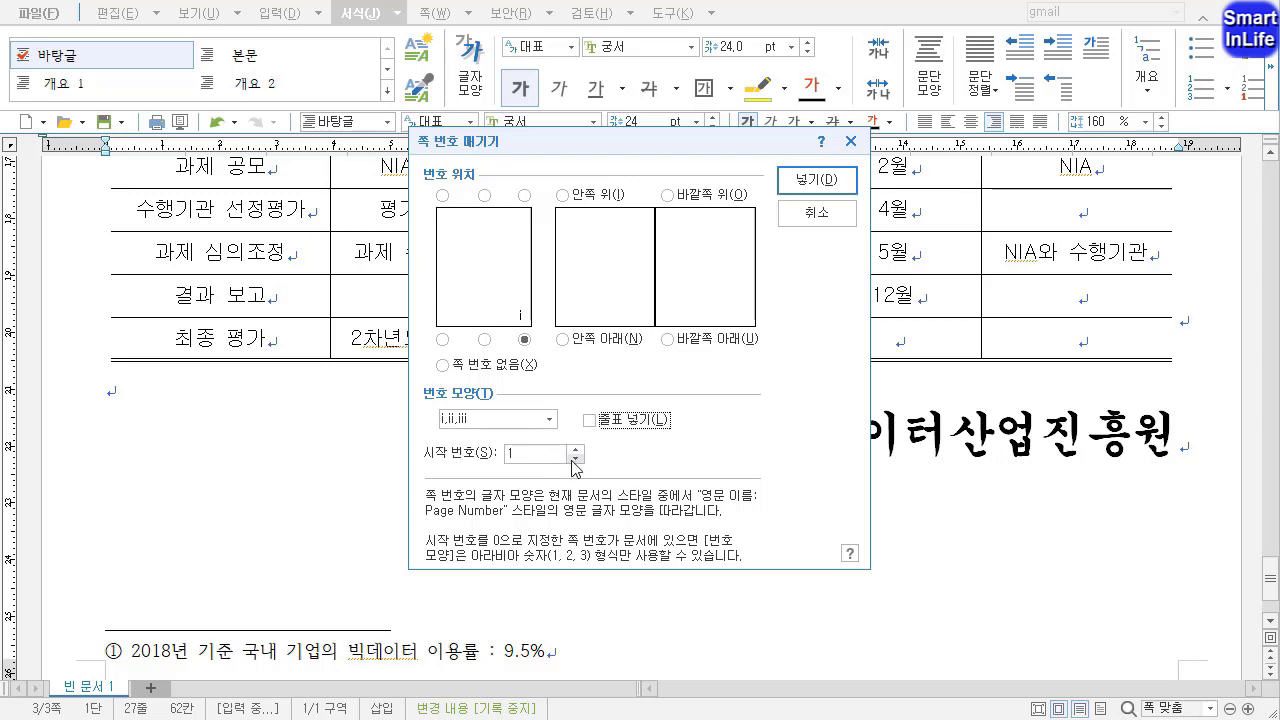
click(805, 181)
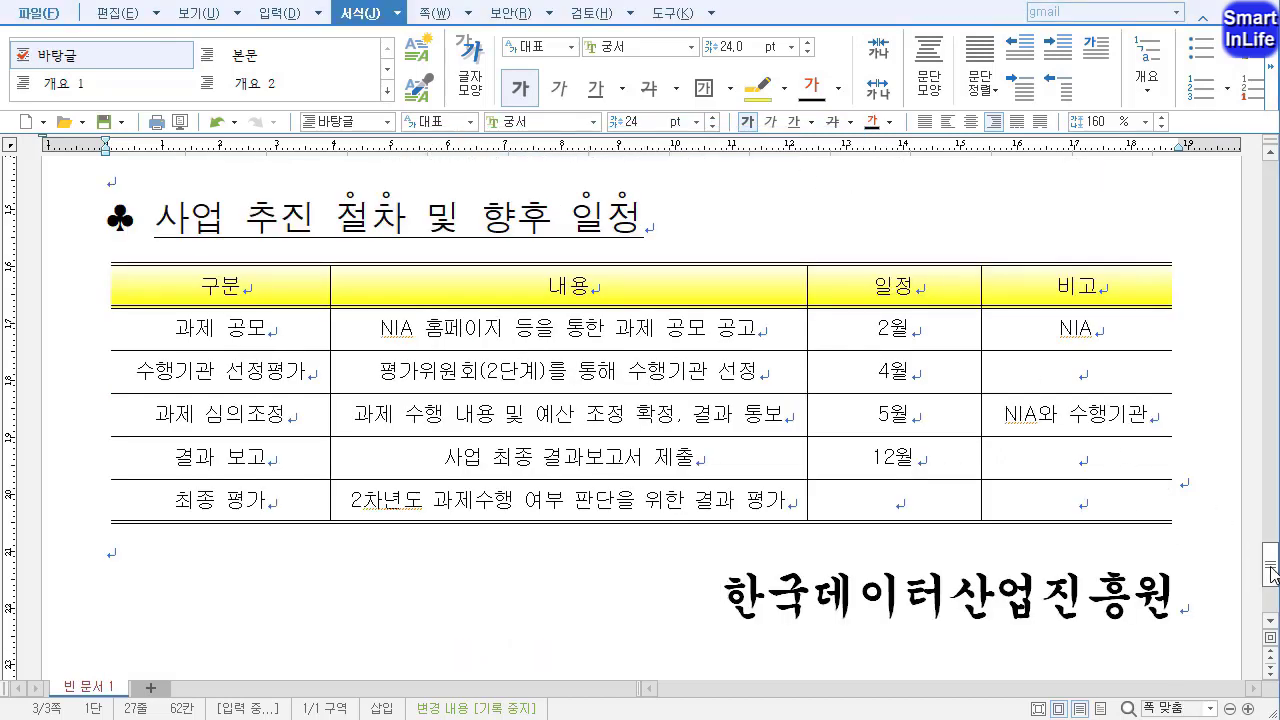
Restart the page numbering (쪽 번호) at 4 on the third page.
drag(1272, 585, 1273, 600)
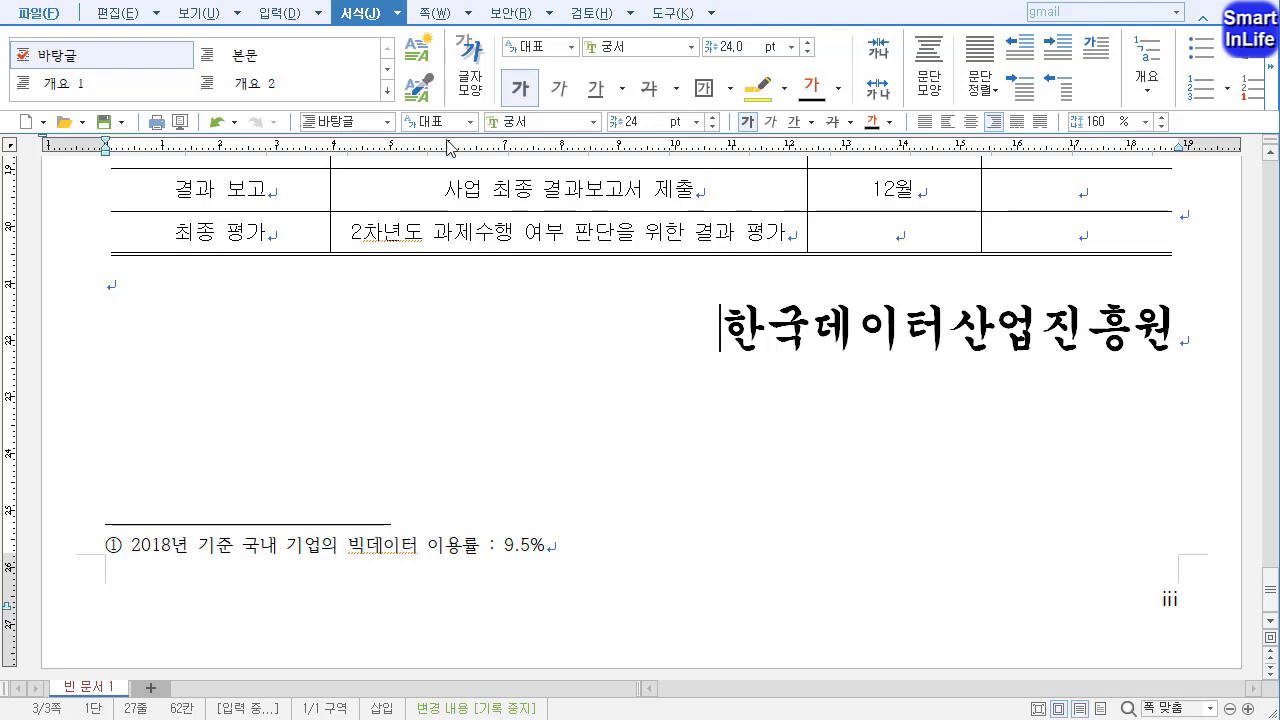
click(470, 18)
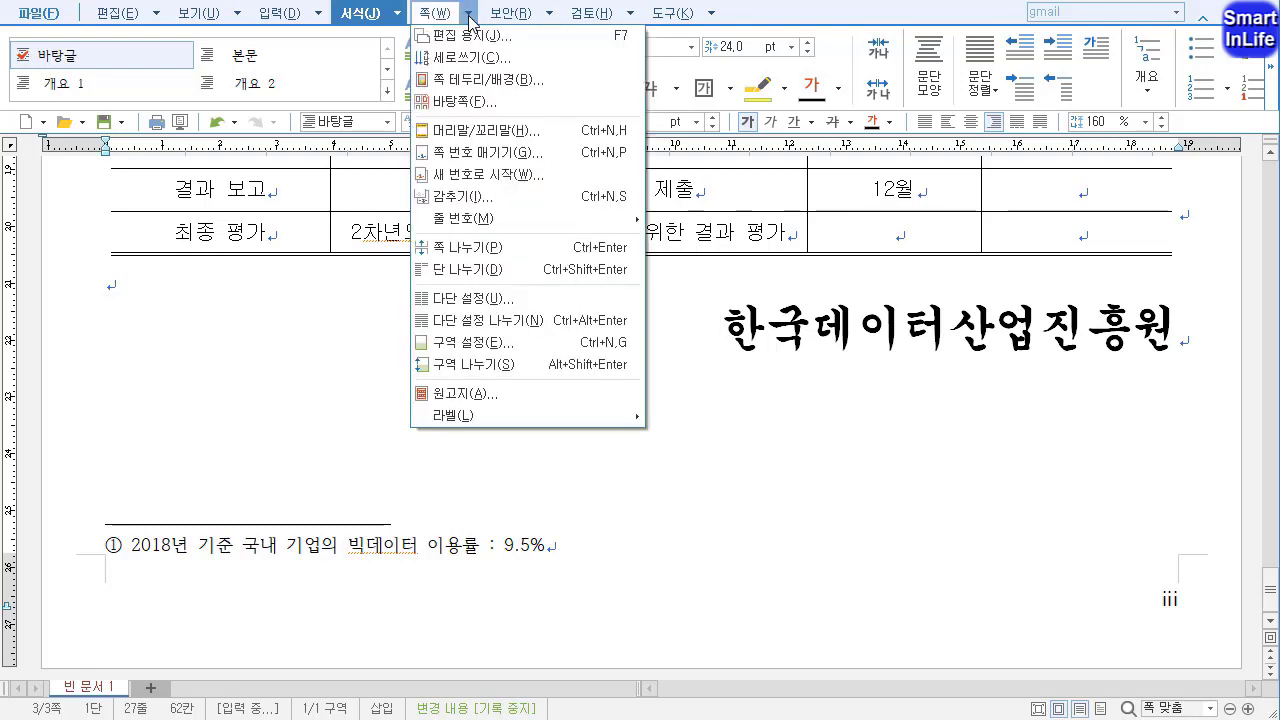
click(470, 177)
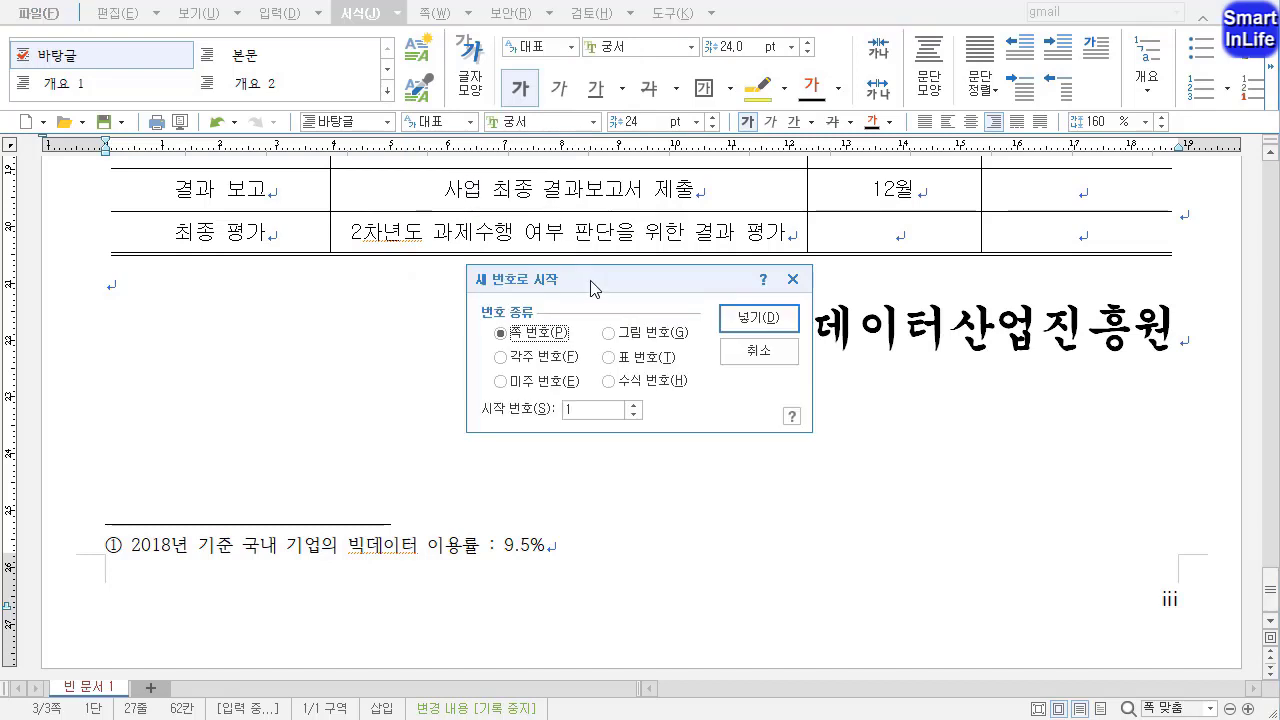
drag(530, 223, 548, 265)
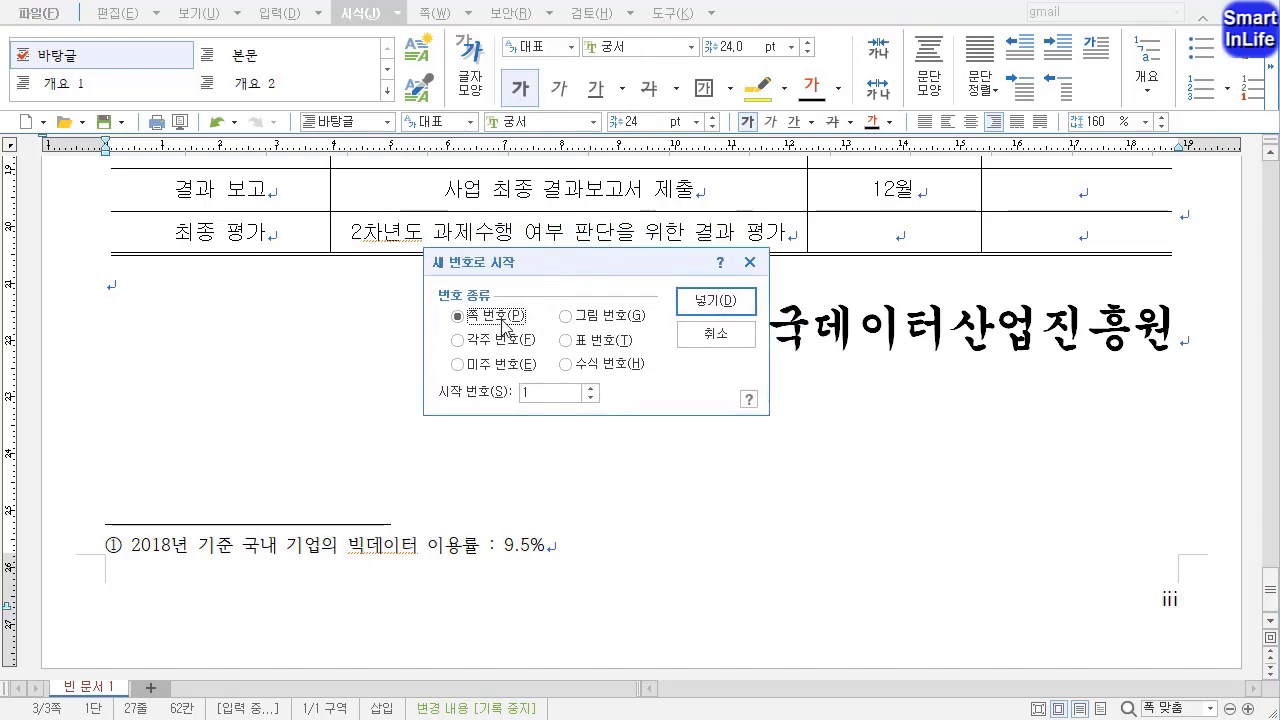
click(560, 391)
click(716, 300)
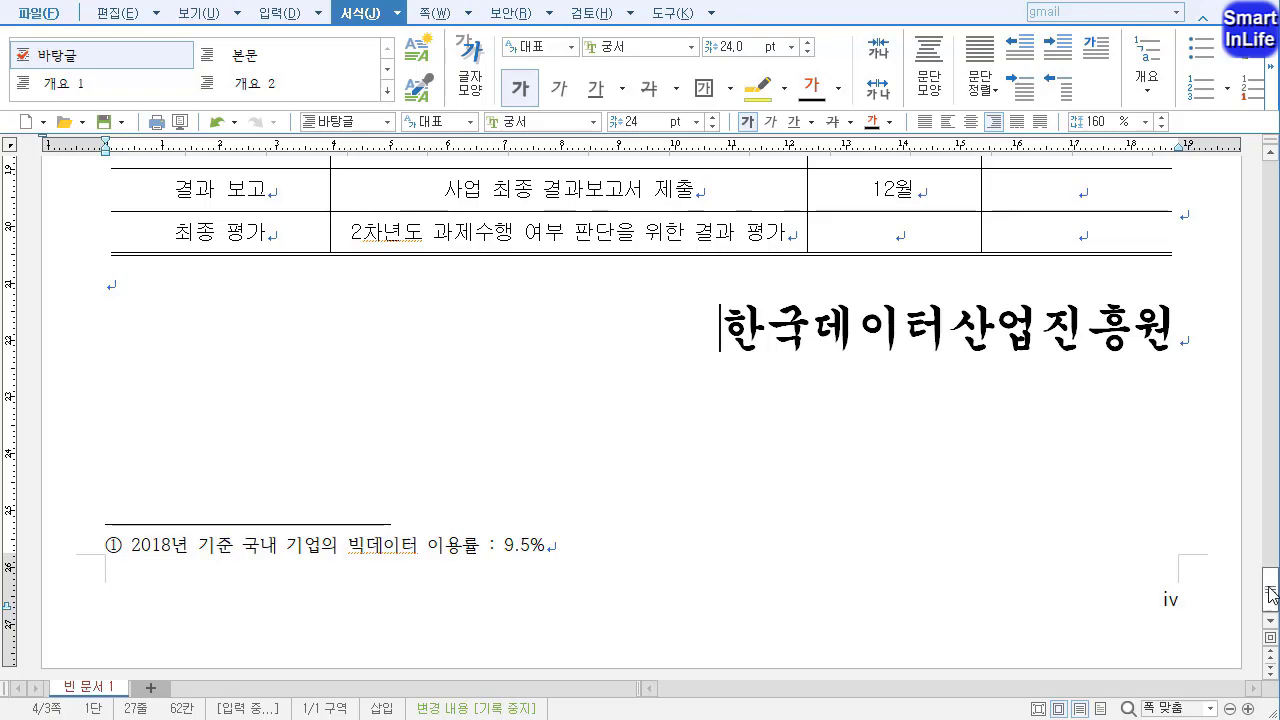
Hide the page number (쪽 번호) on the document's first page.
drag(1272, 592, 1237, 175)
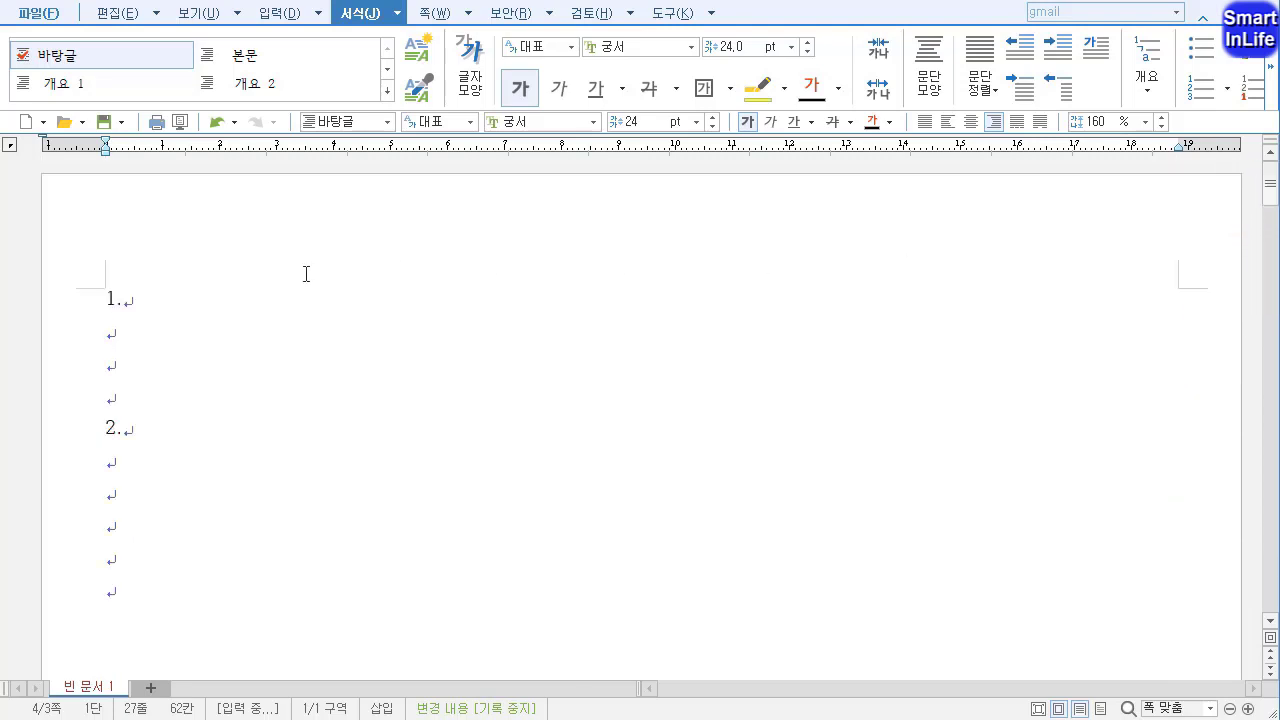
click(139, 298)
click(467, 14)
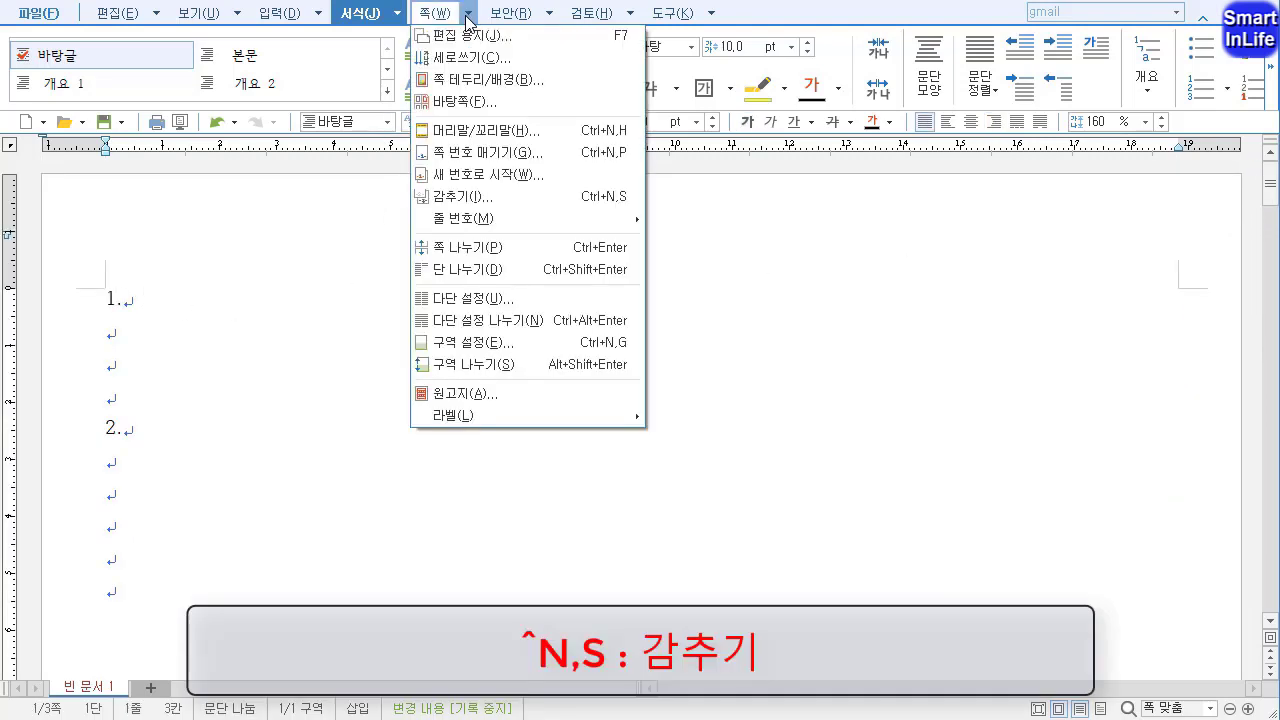
click(470, 200)
click(497, 330)
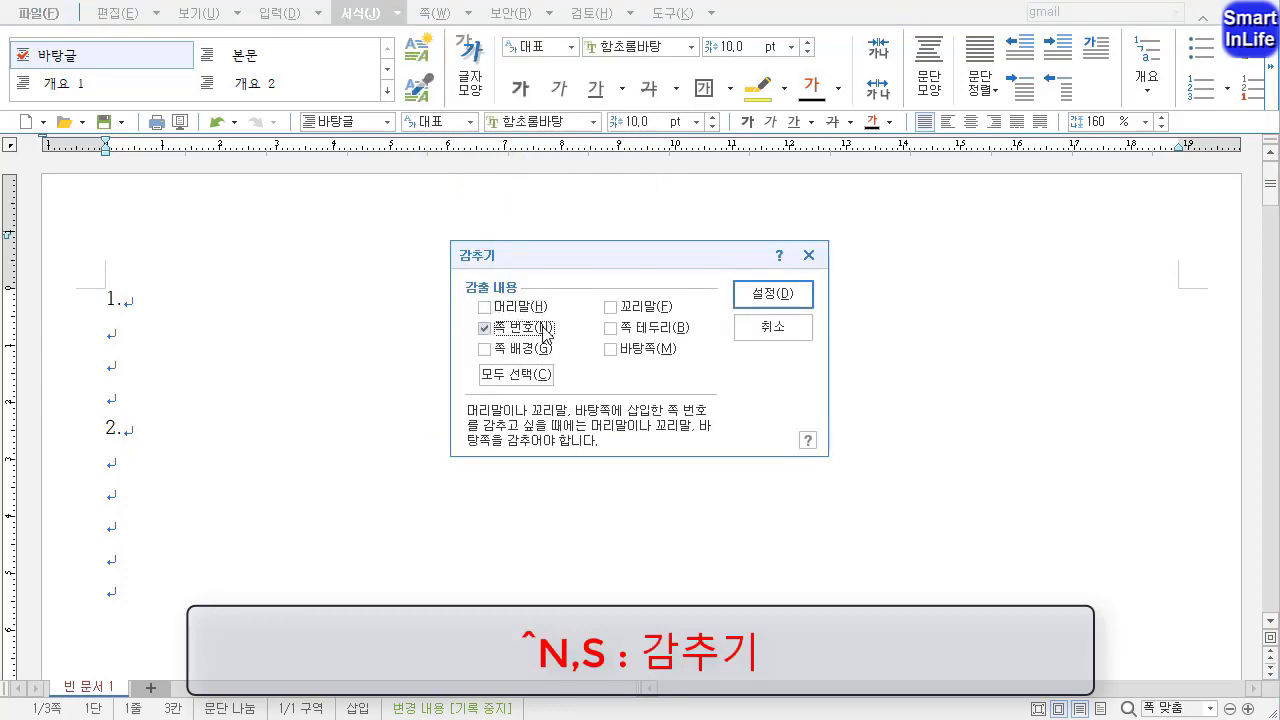
click(780, 294)
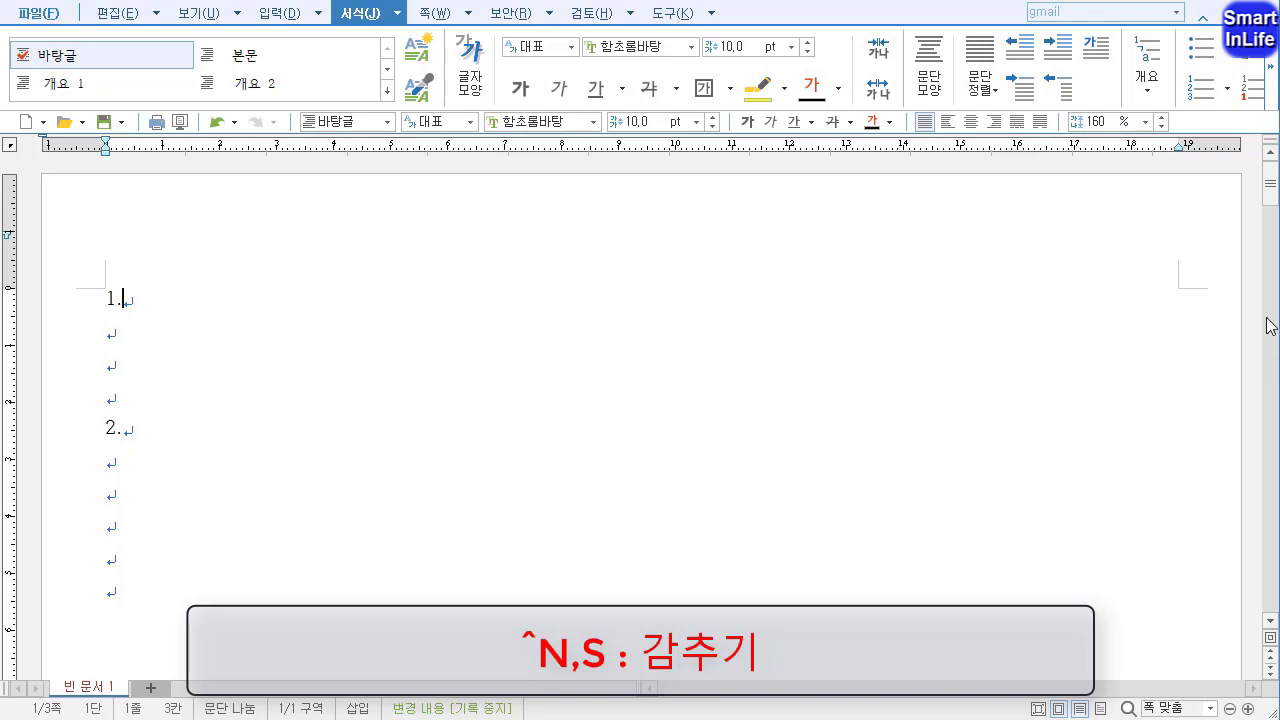
Hide the page number (쪽 번호) on the second page, which starts with item 3.
drag(1271, 188, 1270, 356)
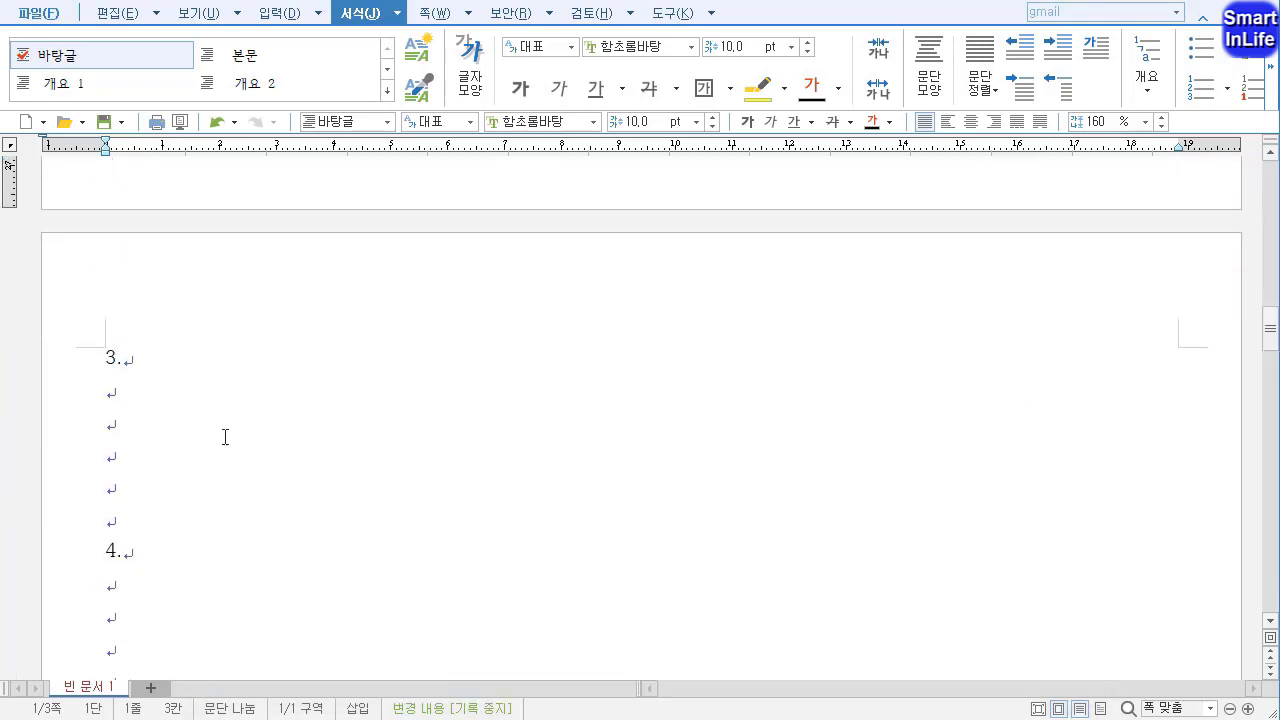
click(140, 370)
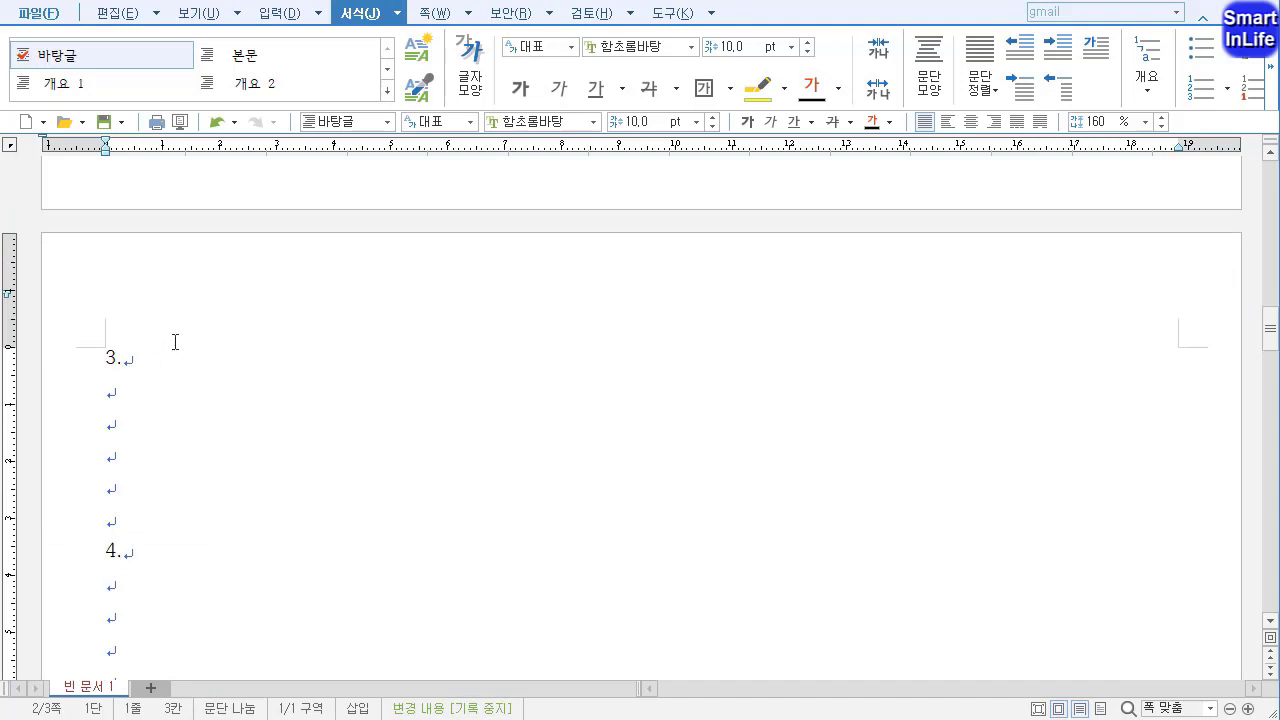
click(470, 15)
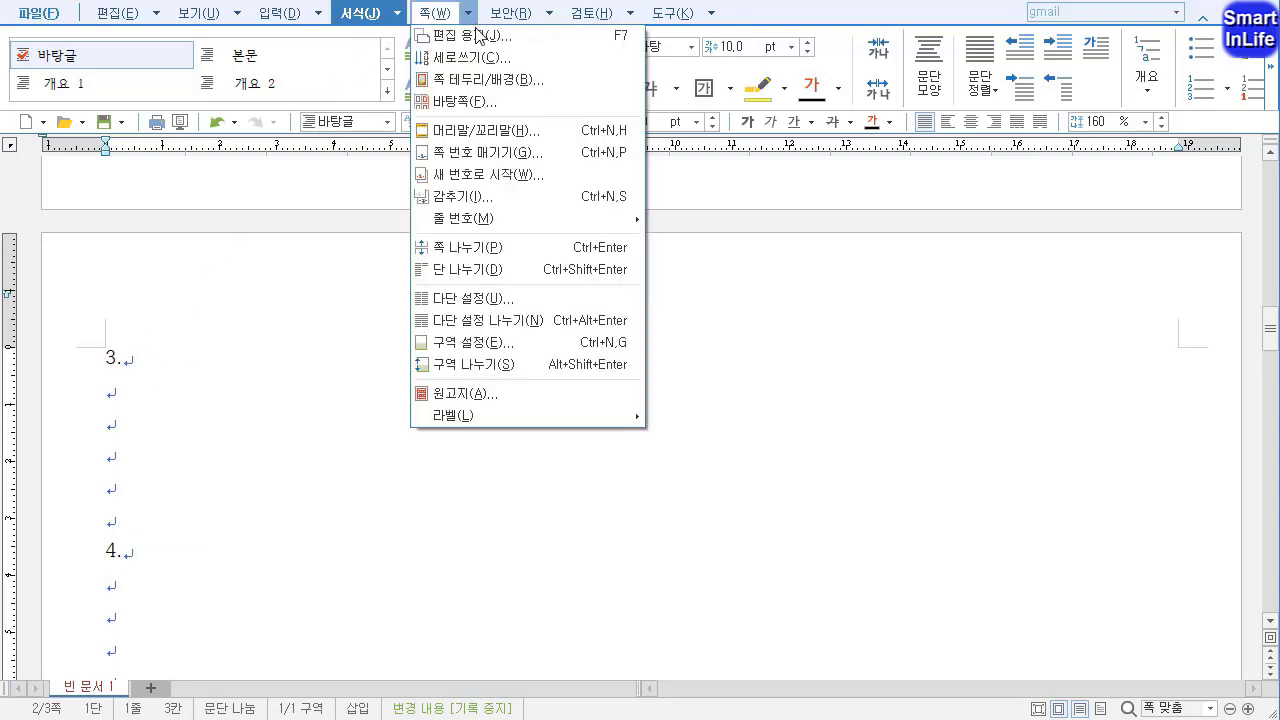
click(484, 195)
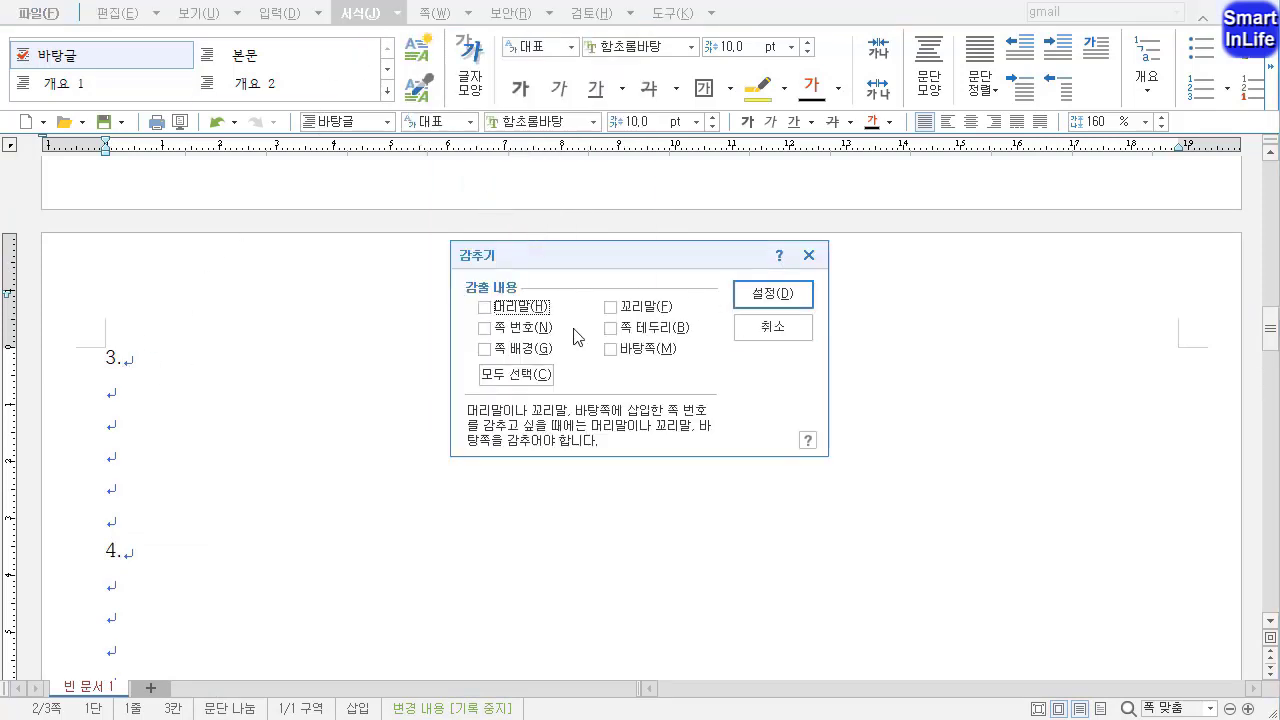
click(538, 330)
click(777, 298)
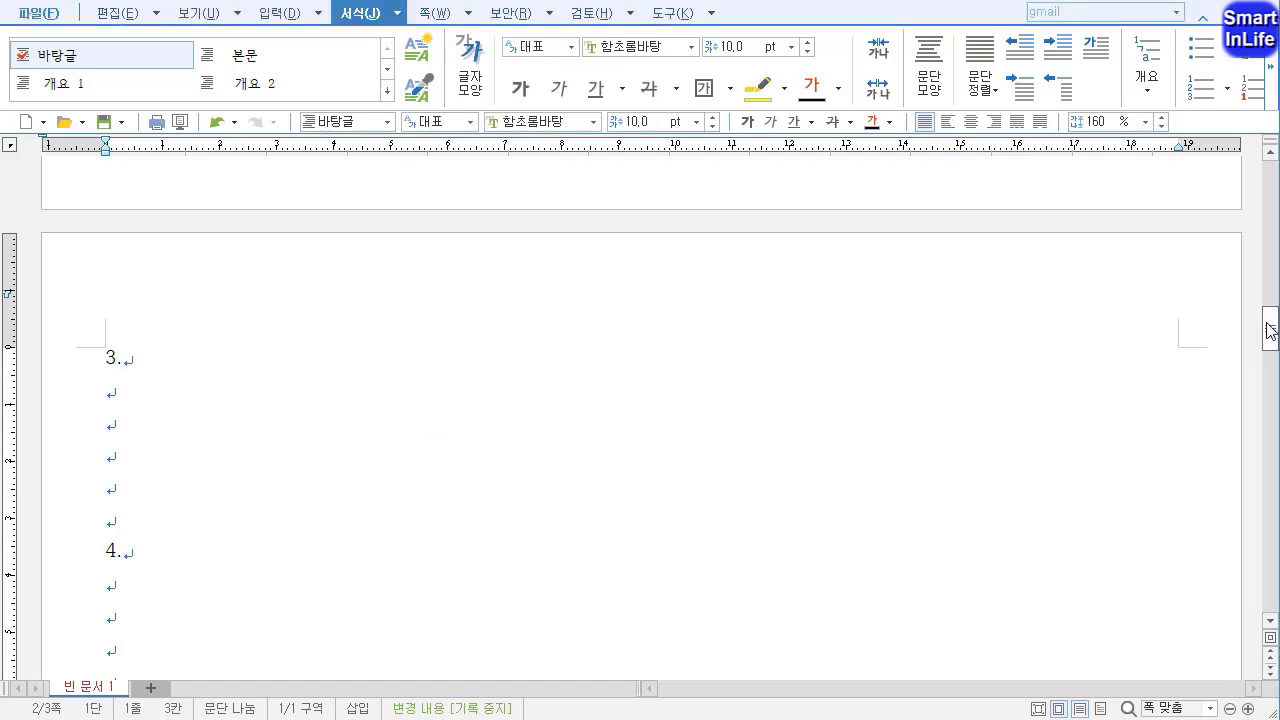
Merge the table's last two 일정 cells, the 비고 cells of the first two data rows, and the 비고 cells of the last three rows.
drag(1270, 338, 1277, 580)
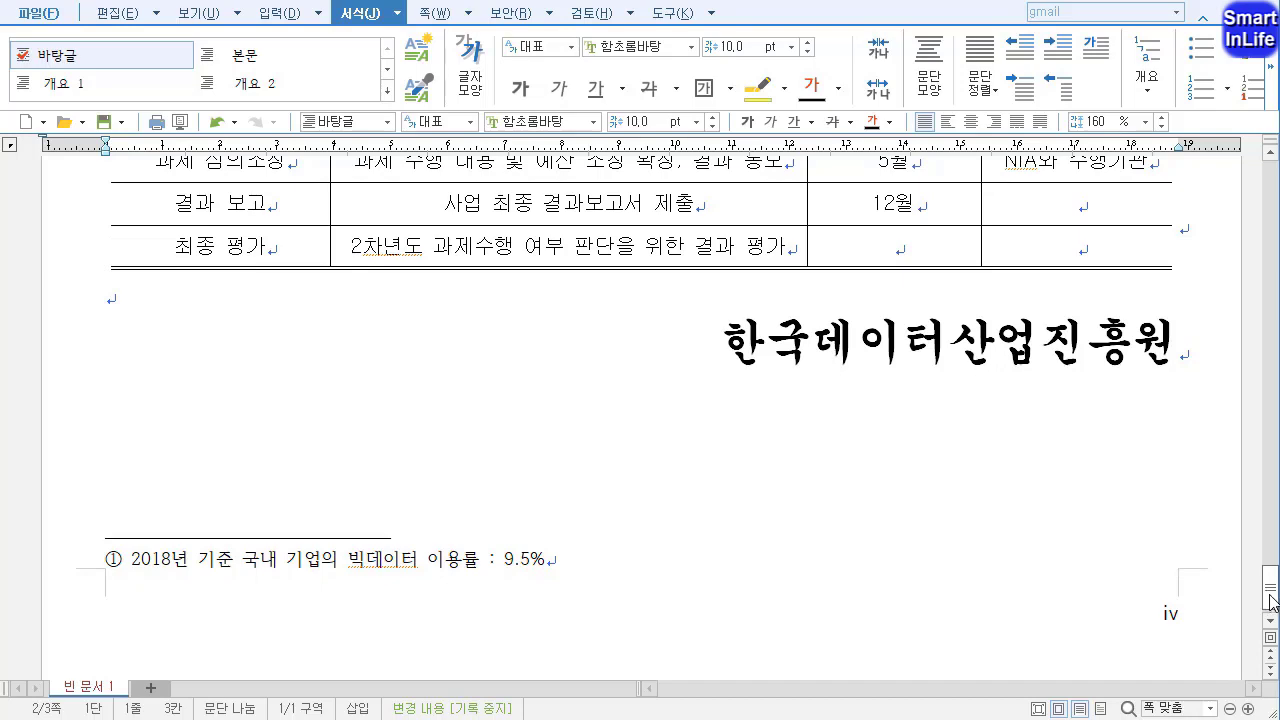
mouse_move(1272, 600)
mouse_down()
mouse_move(1272, 556)
mouse_move(1272, 576)
mouse_up()
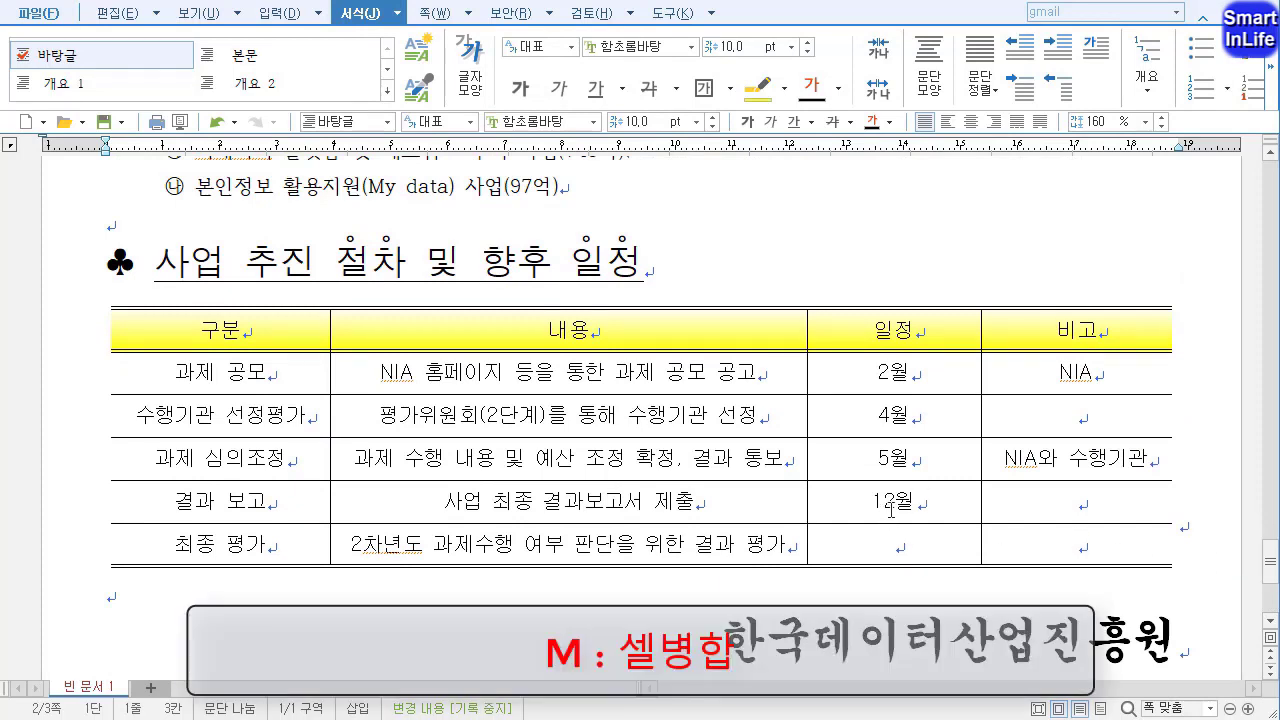
drag(898, 497, 897, 545)
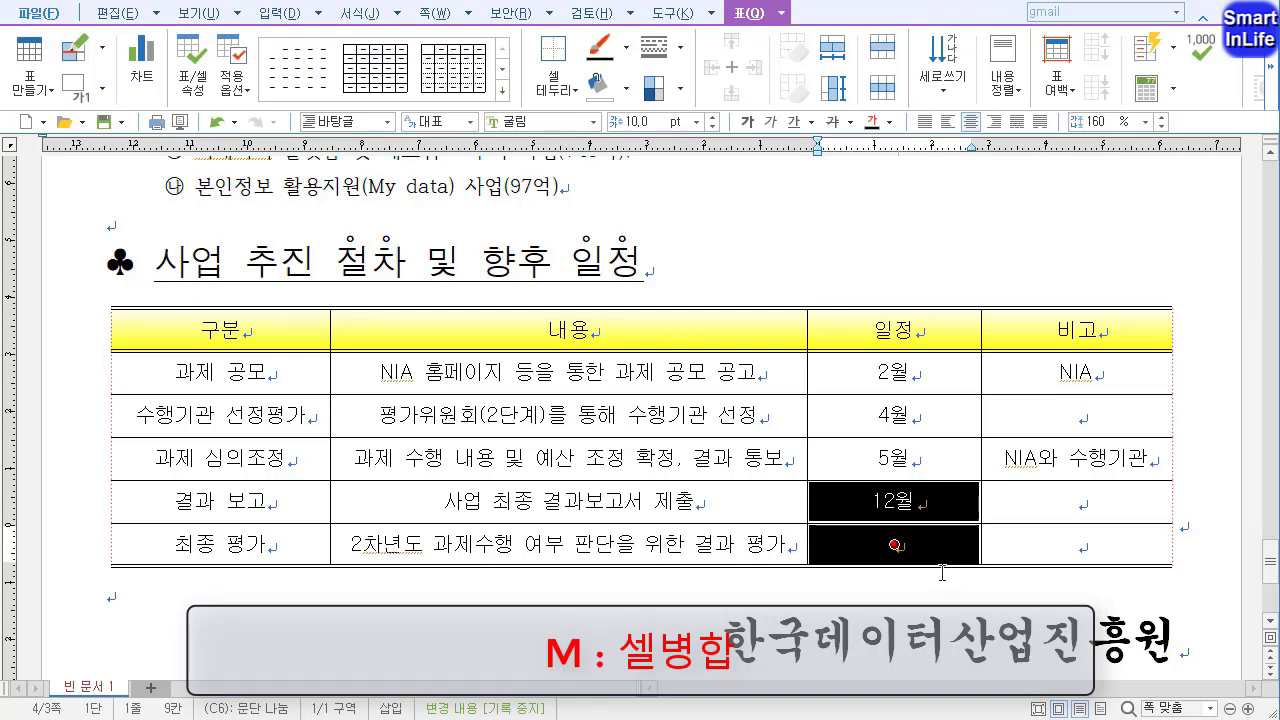
key(m)
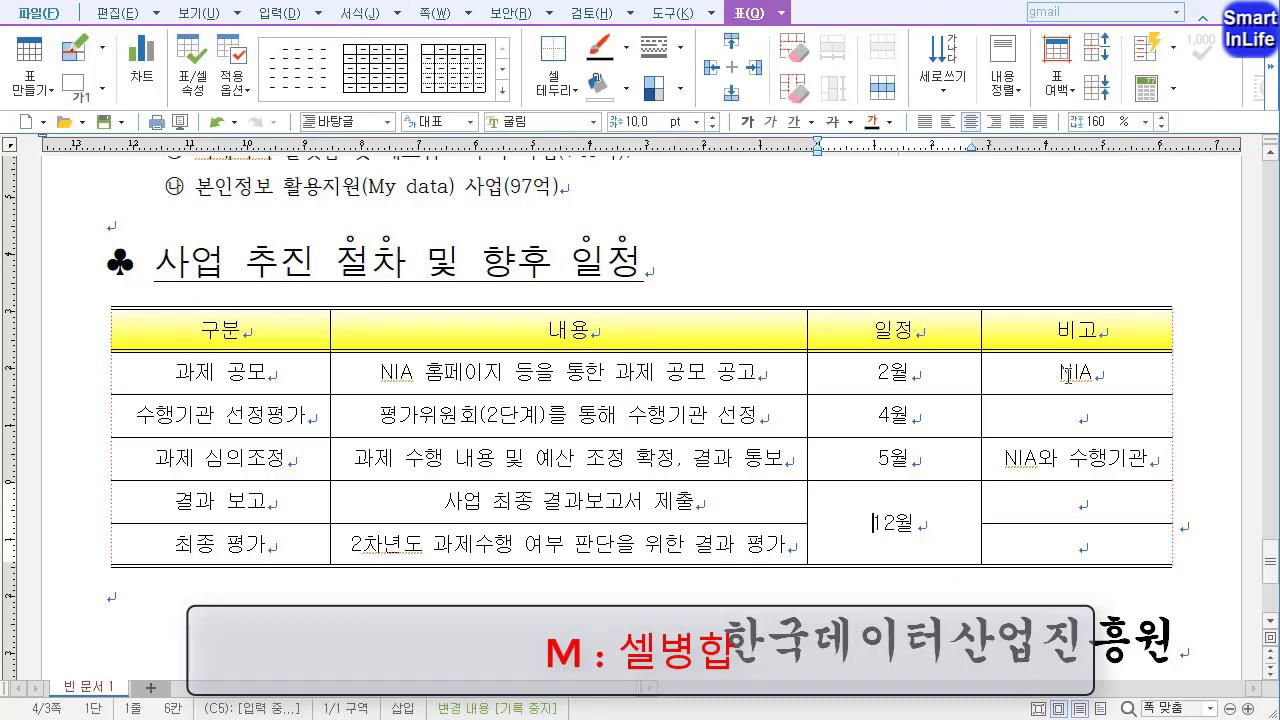
drag(1068, 372, 1064, 403)
key(m)
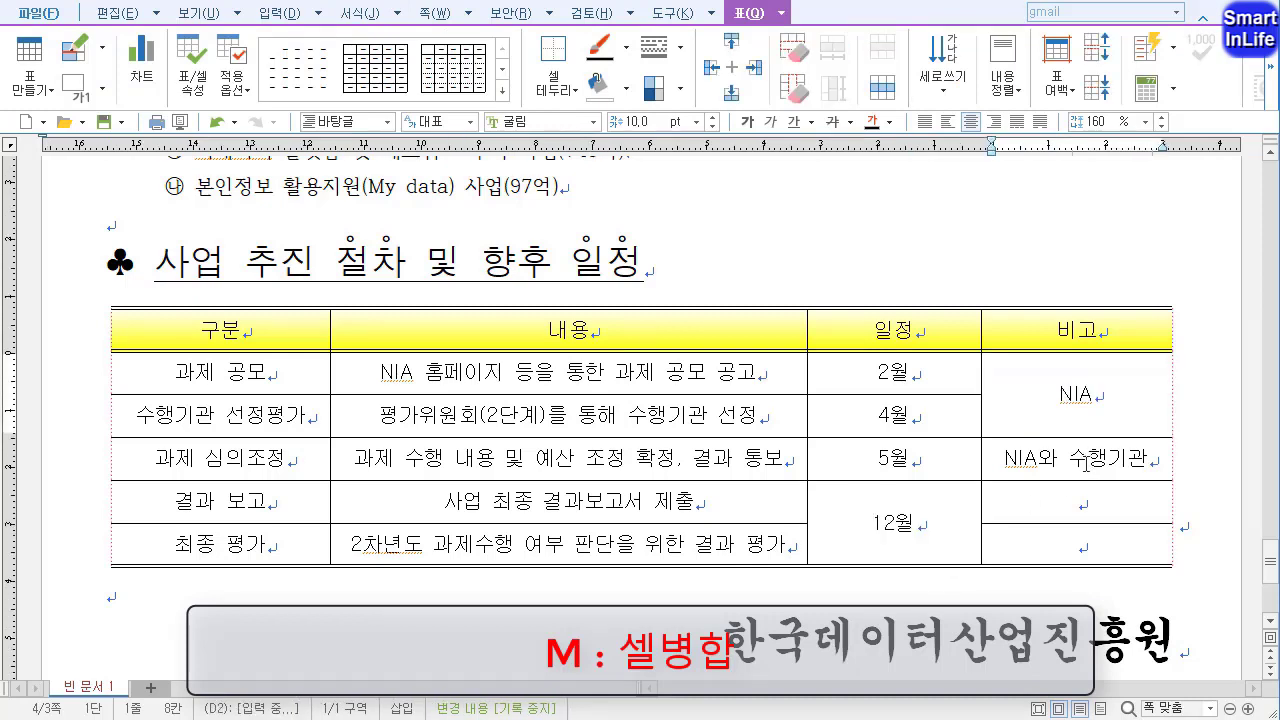
drag(1086, 462, 1084, 540)
key(m)
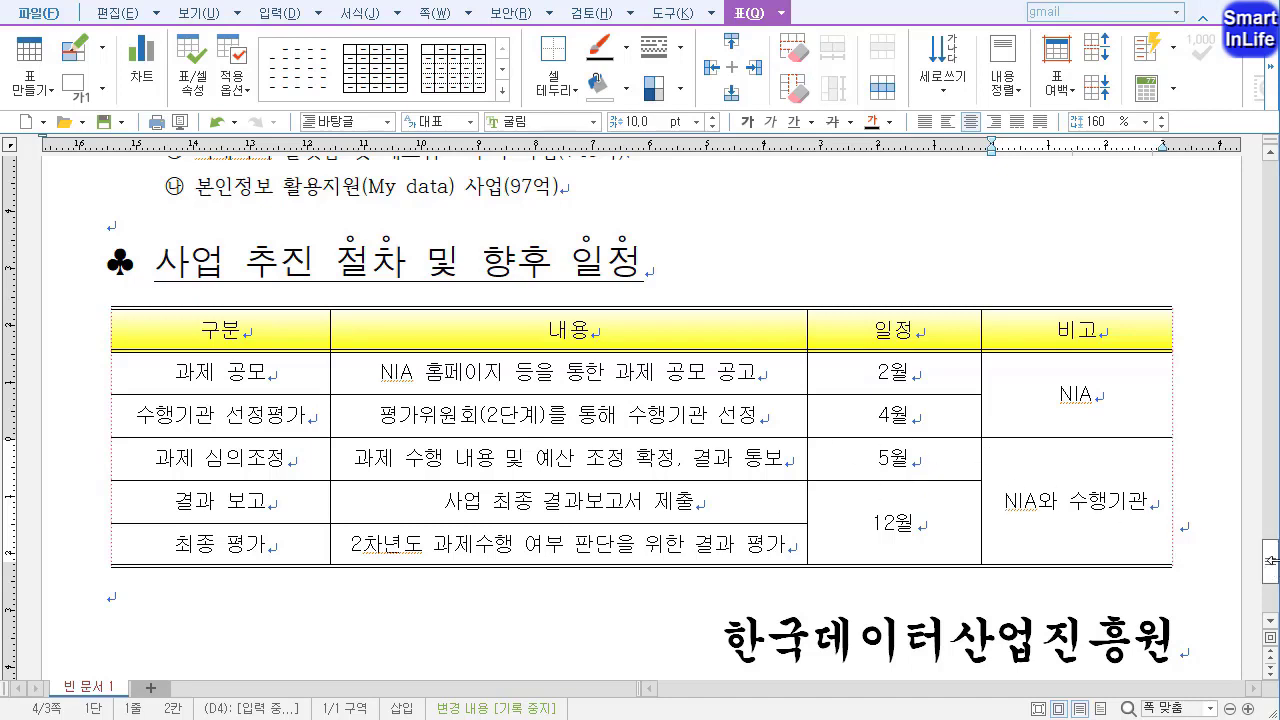
Return to the document's first page and place the cursor on the blank line below item 1.
drag(1272, 566, 1275, 508)
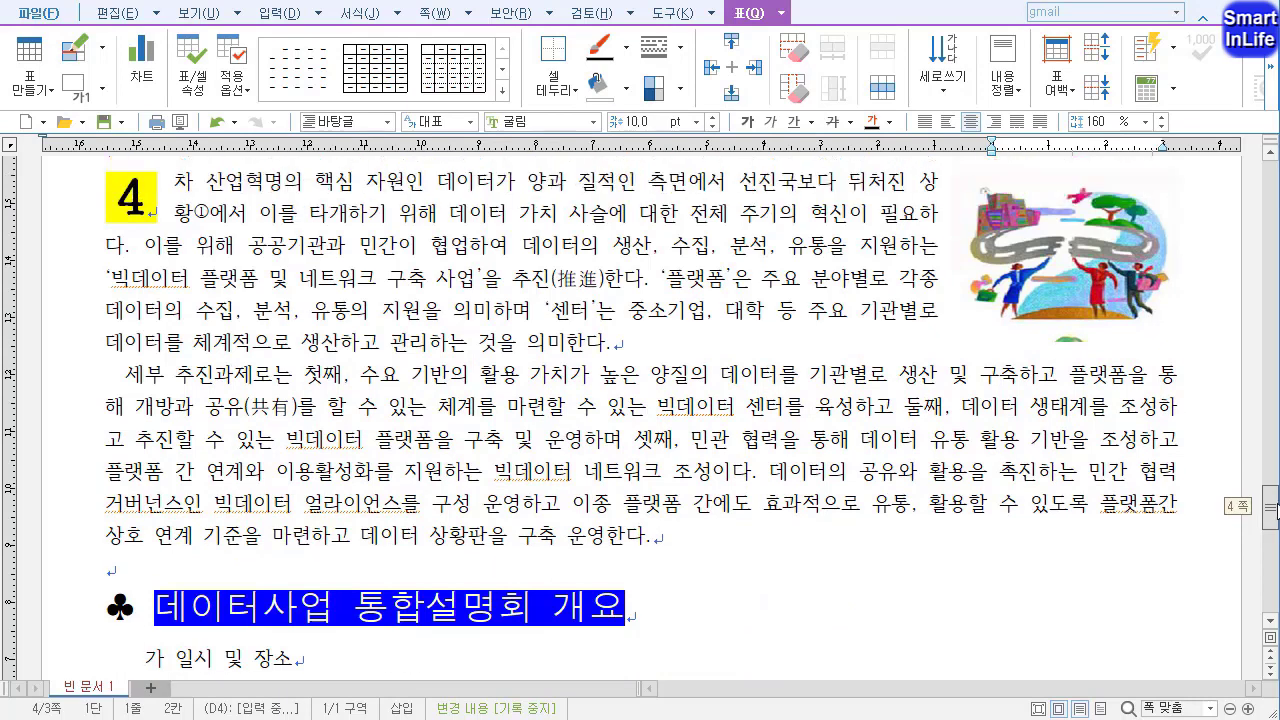
click(935, 475)
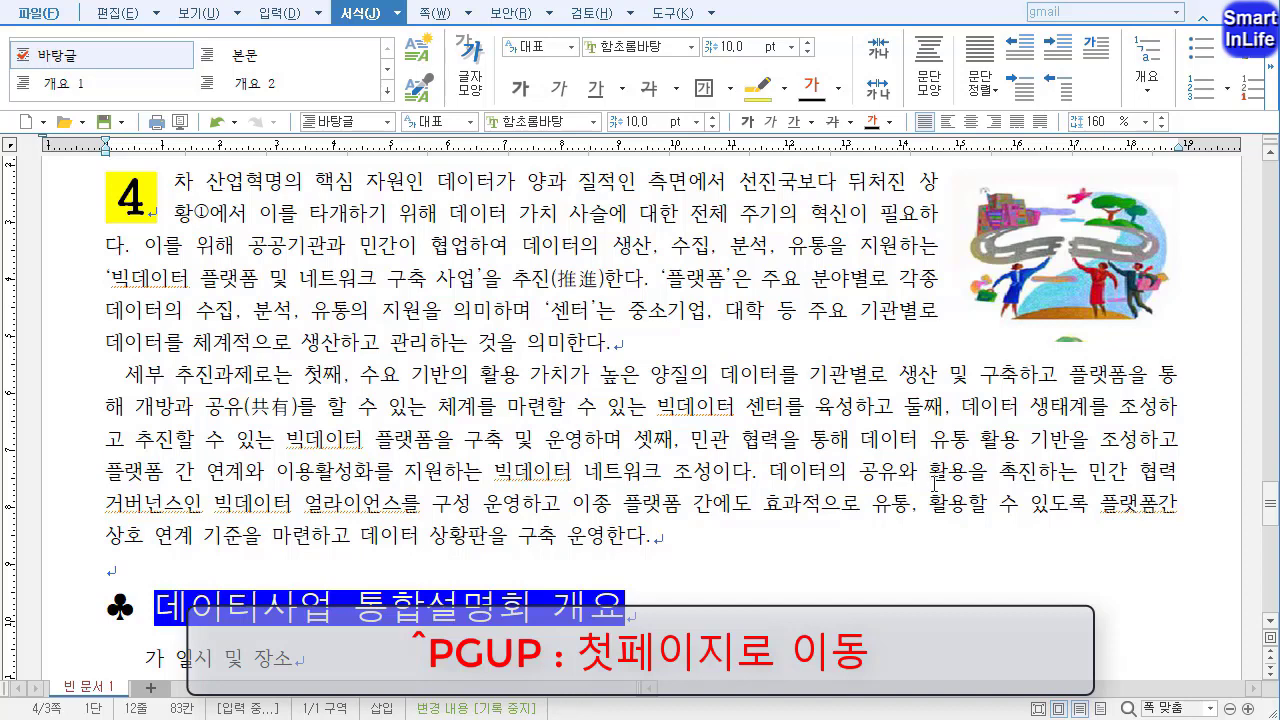
key(ctrl+Page_Up)
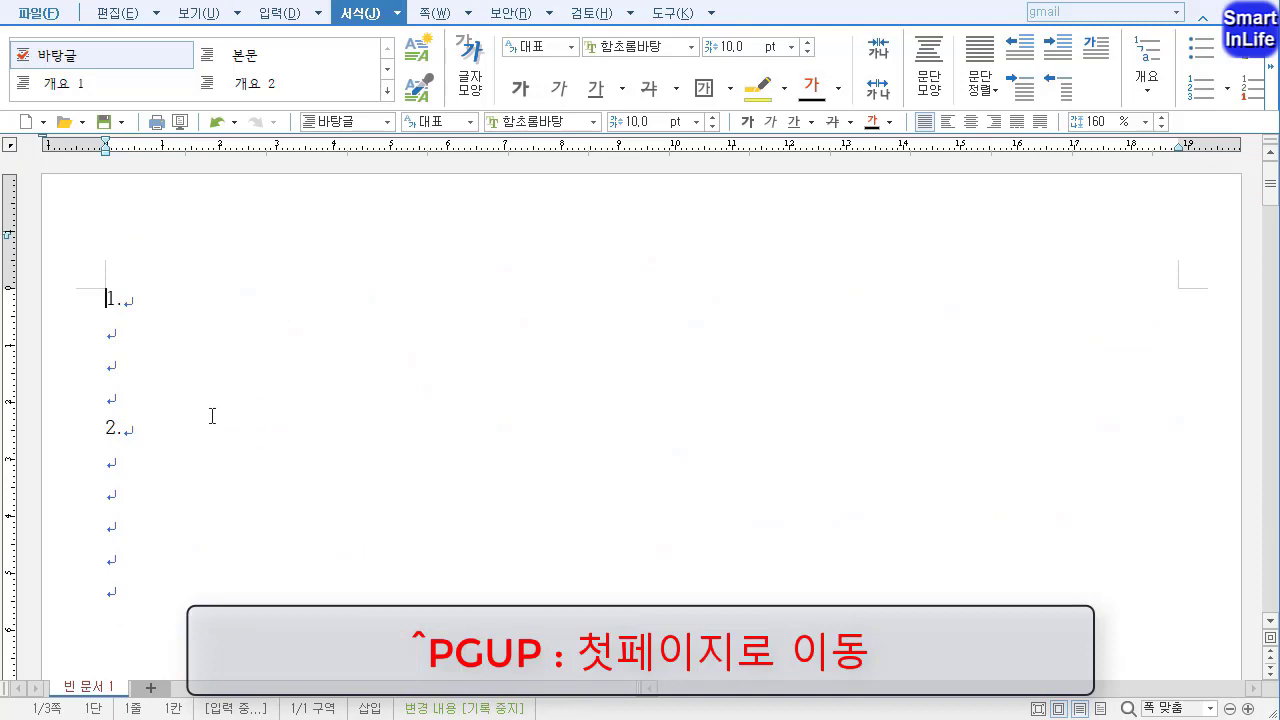
click(122, 339)
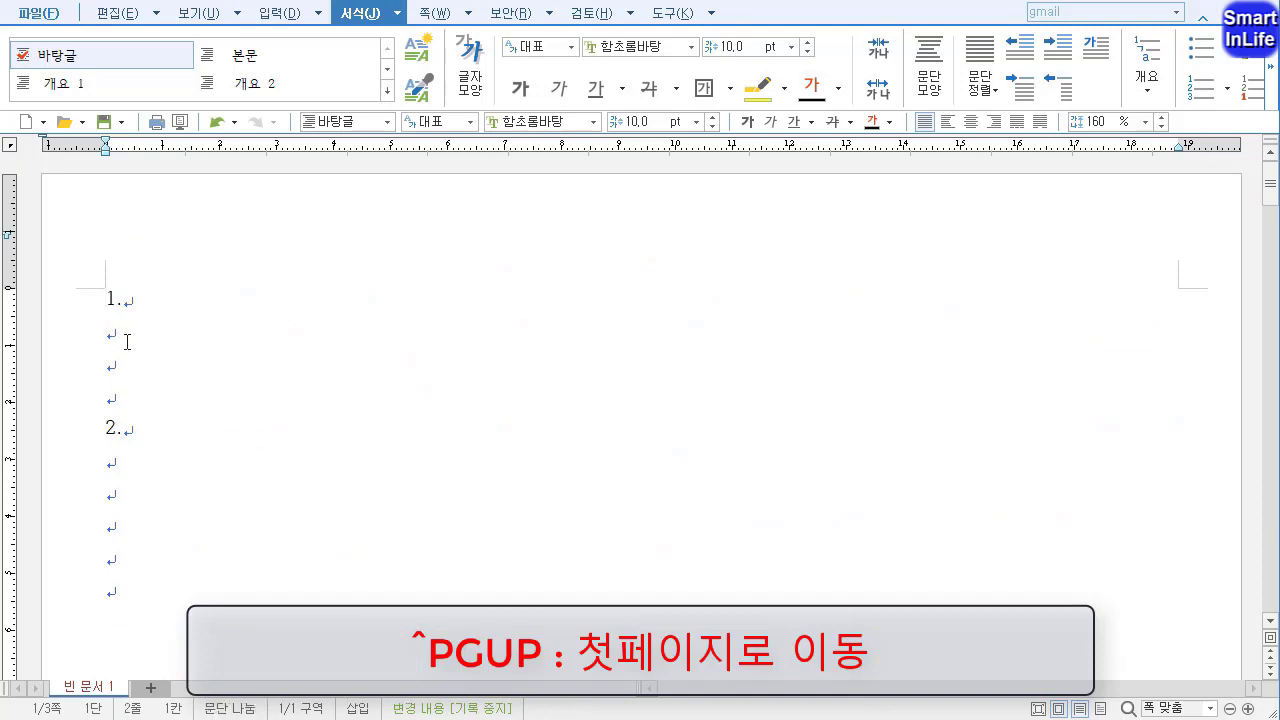